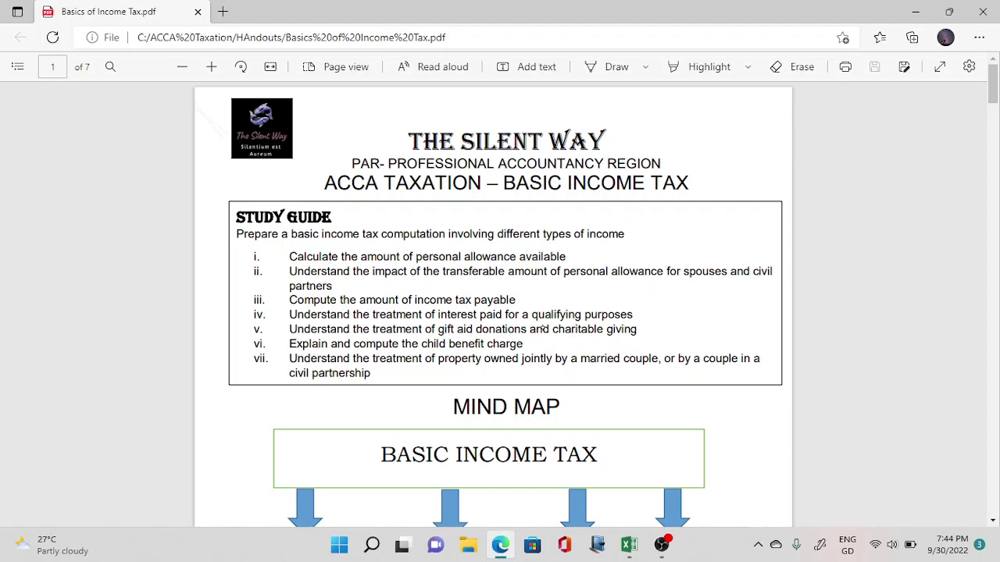
Step: Read through the Basics of Income Tax handout down to questions Q1 and Q2 on taxable income
scroll(545, 329, "down", 2)
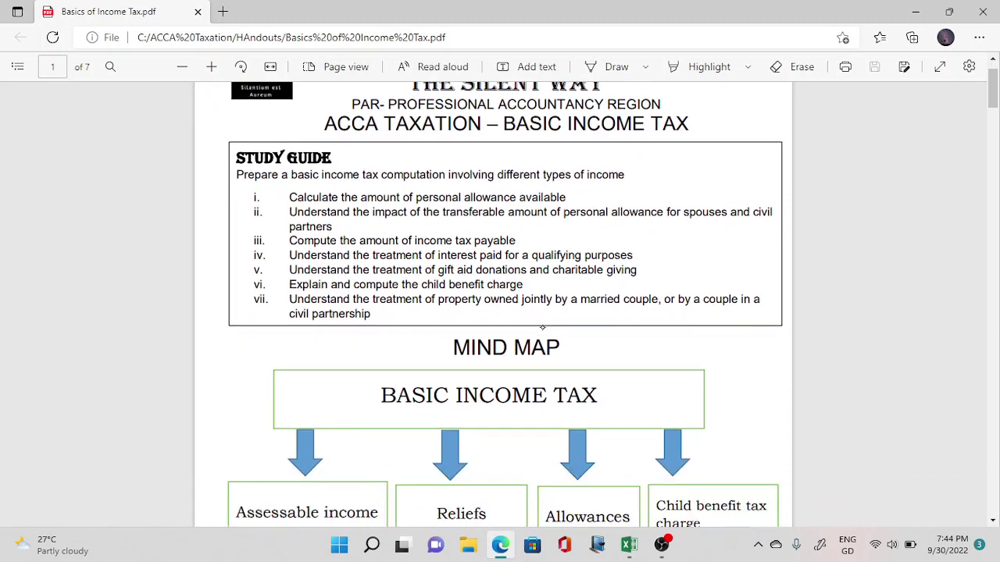
scroll(542, 327, "down", 2)
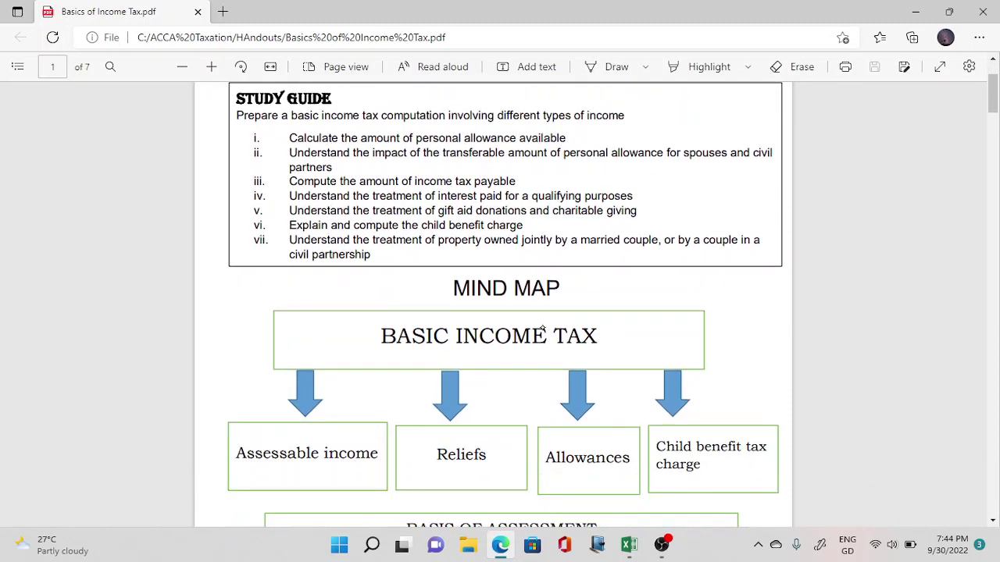
scroll(543, 329, "down", 6)
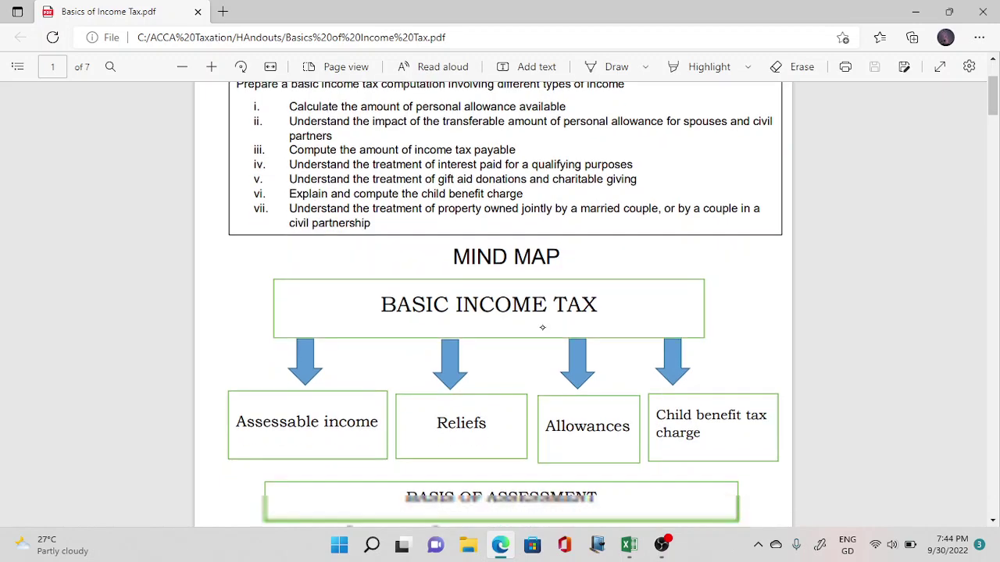
scroll(542, 327, "down", 16)
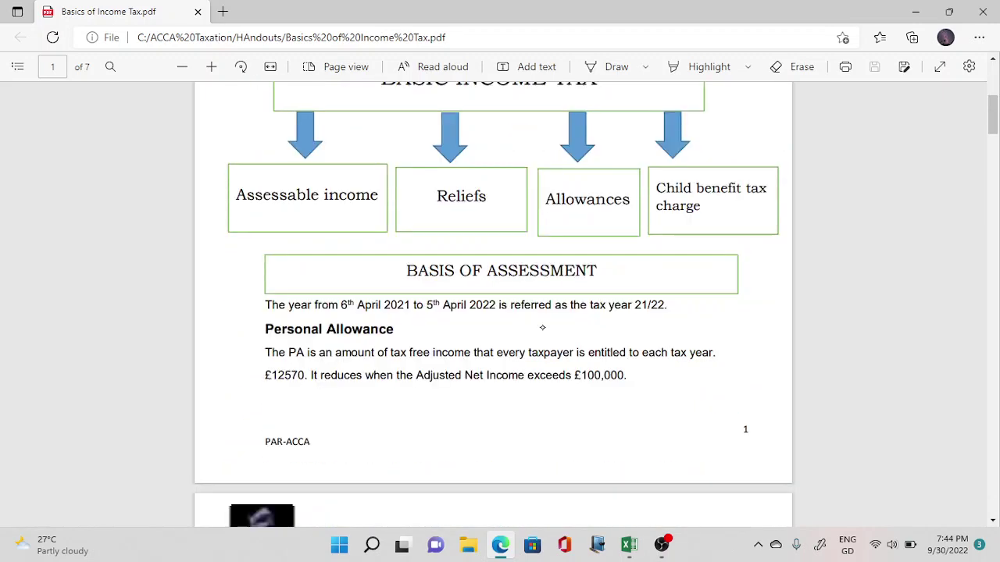
scroll(543, 328, "down", 2)
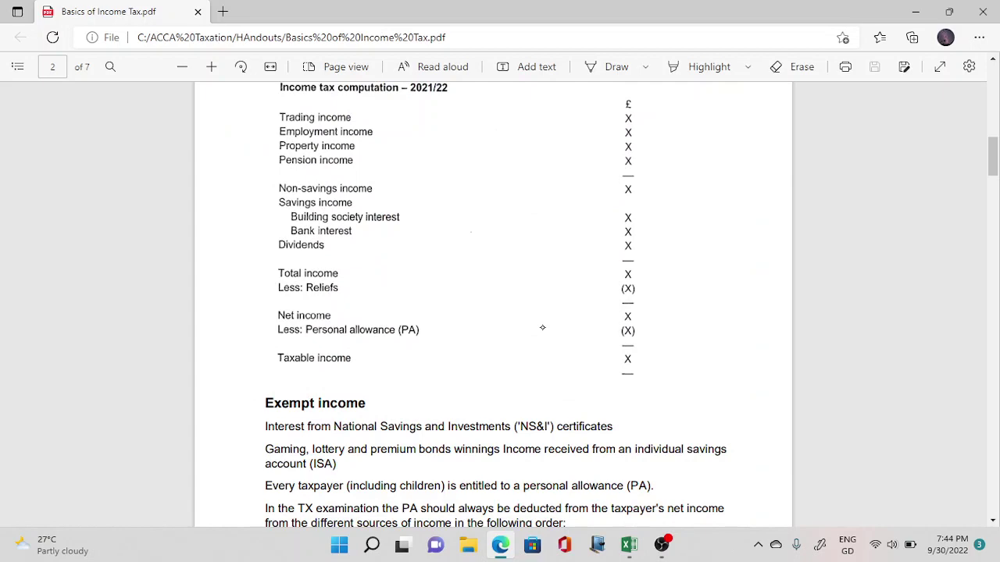
scroll(542, 327, "down", 9)
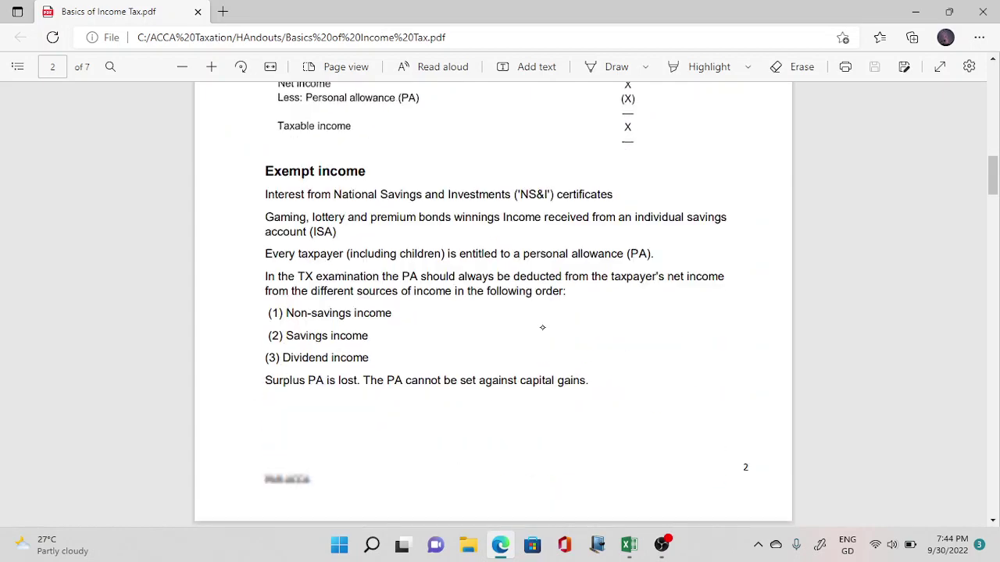
scroll(542, 327, "down", 11)
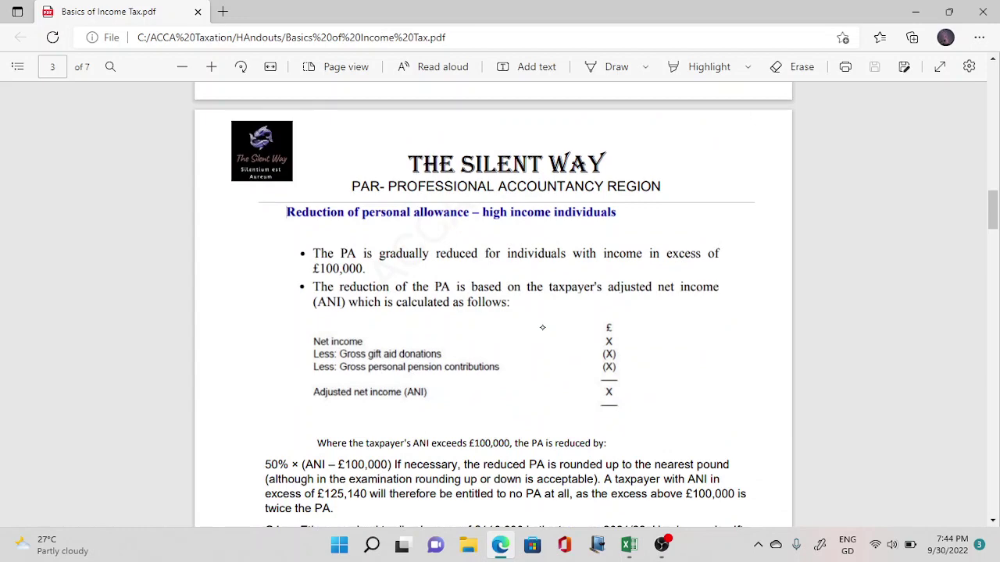
scroll(542, 328, "down", 7)
scroll(542, 327, "down", 2)
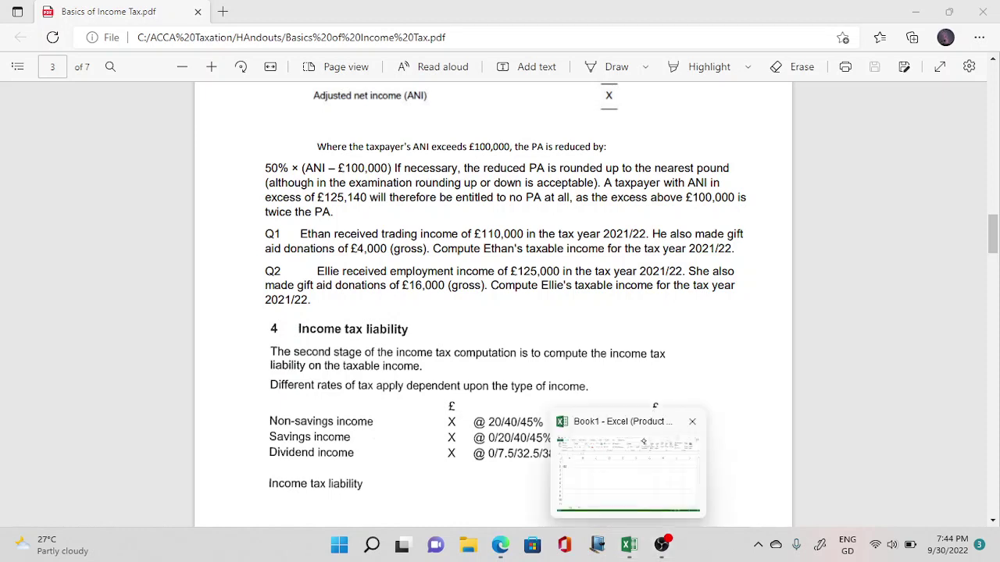
Step: Switch to the Book1 workbook in Excel and enter the label "Trading income" in cell A3 under Q1
left_click(644, 442)
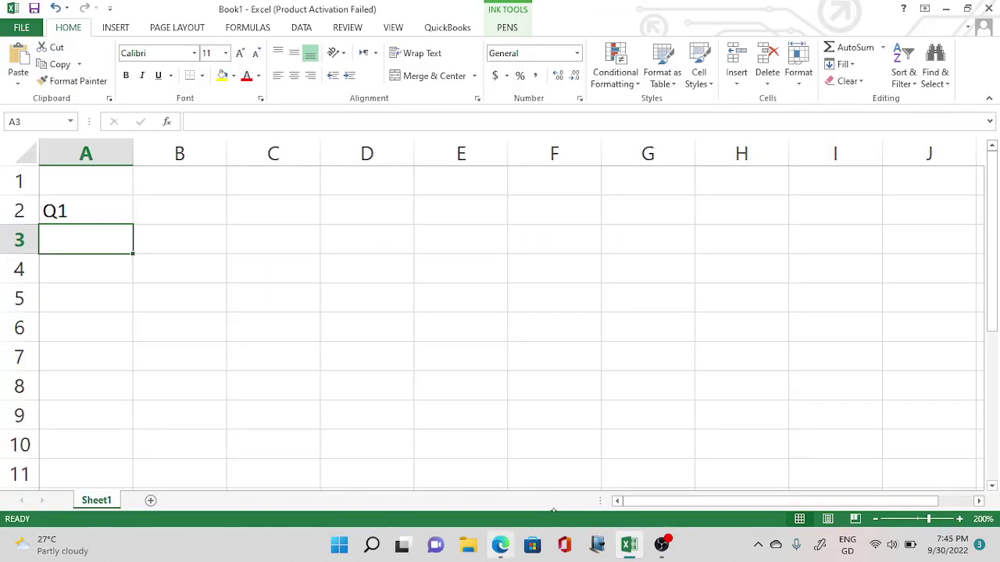
key("alt+Tab")
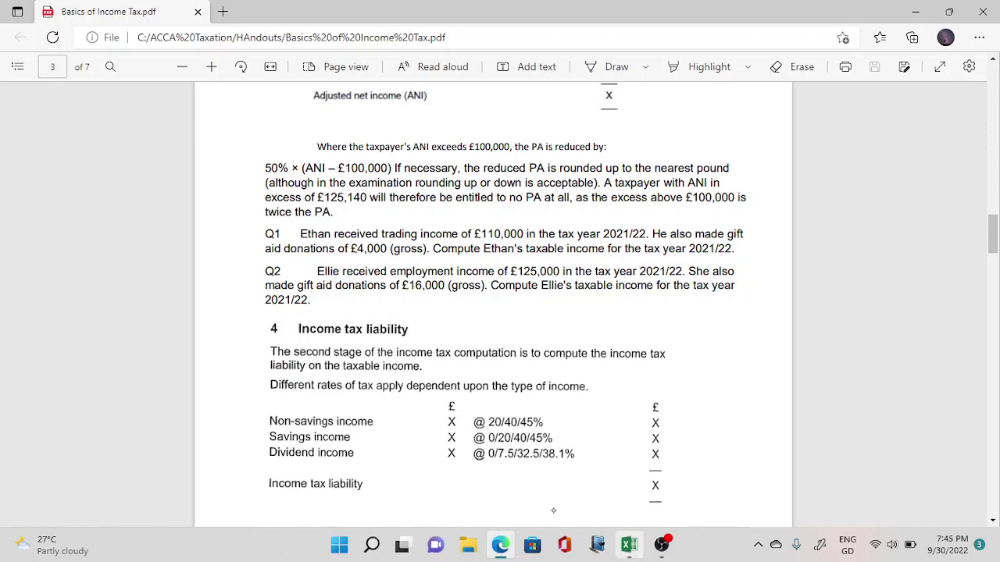
key("alt+Tab")
type("T")
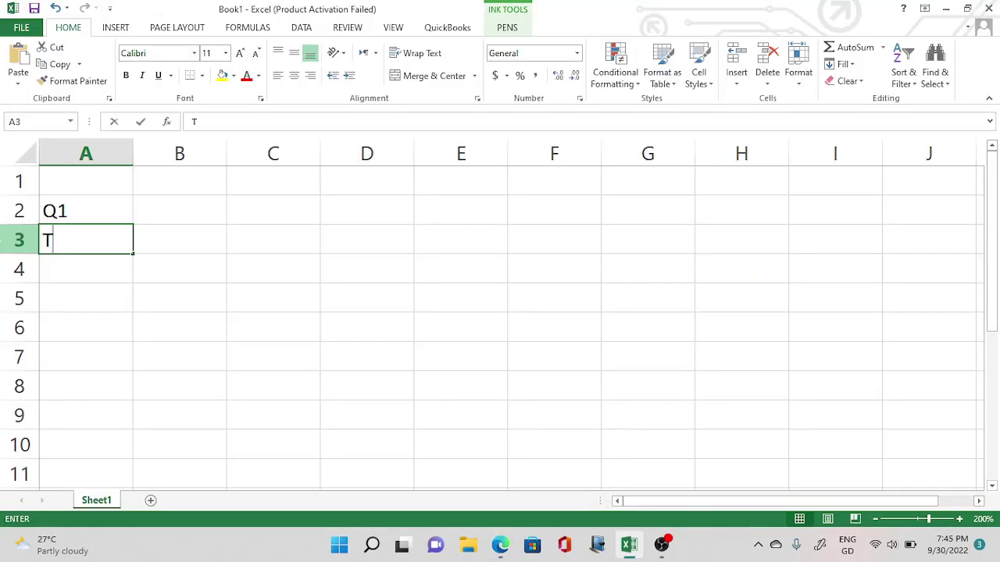
type("rading income")
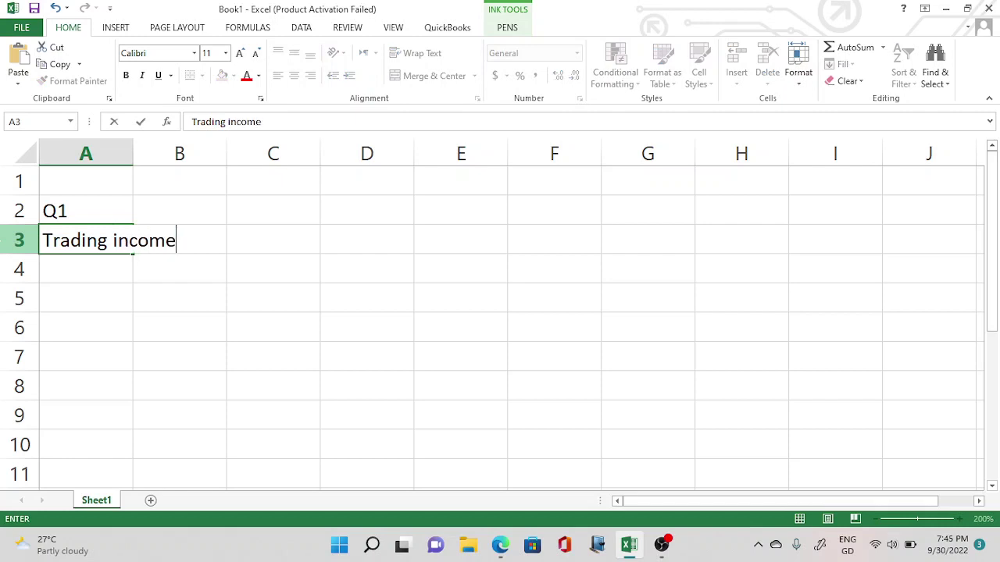
left_click(253, 243)
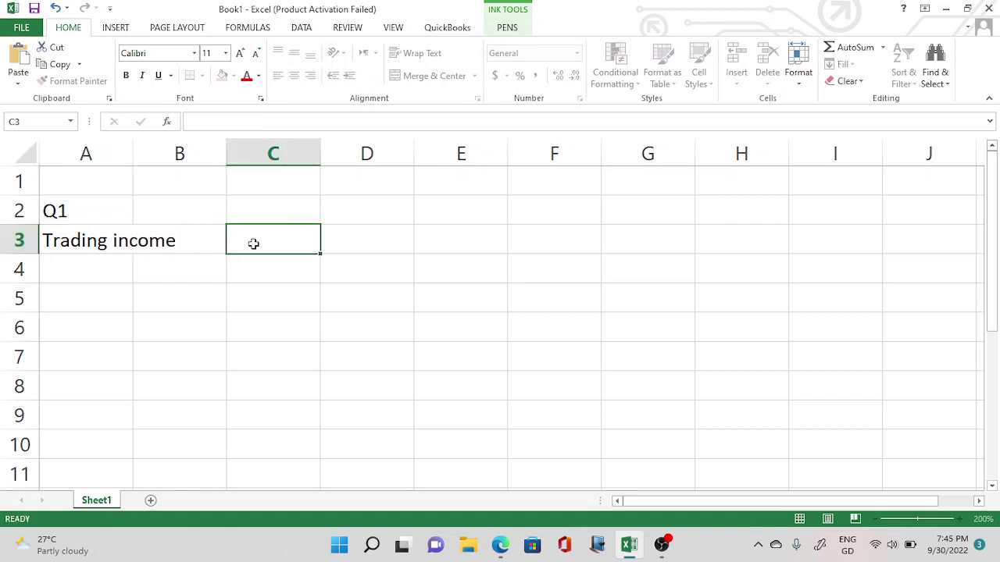
Step: Enter the column headings NSI, SI, D and Total in cells C2 to F2
left_click(302, 208)
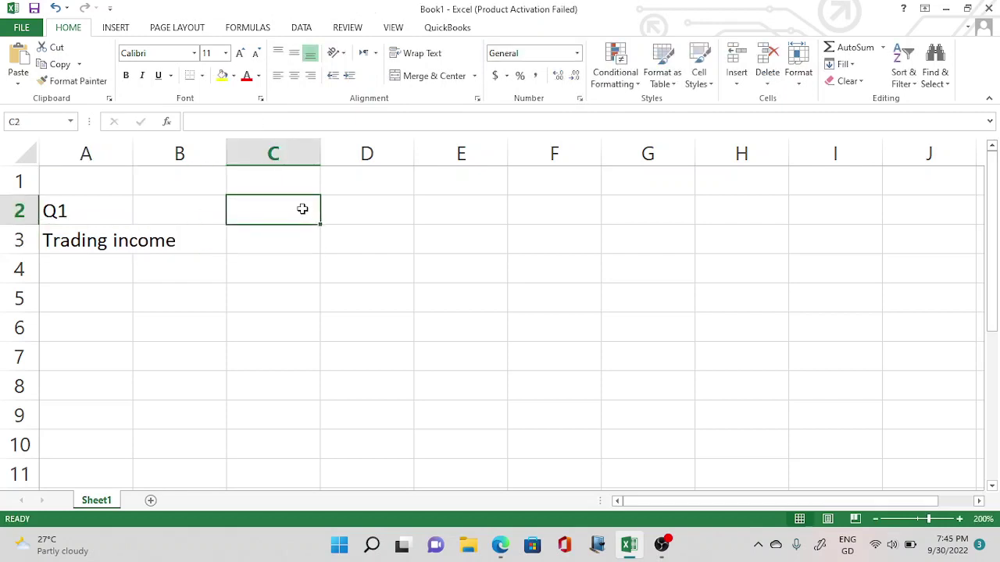
type("NSI")
key("Tab")
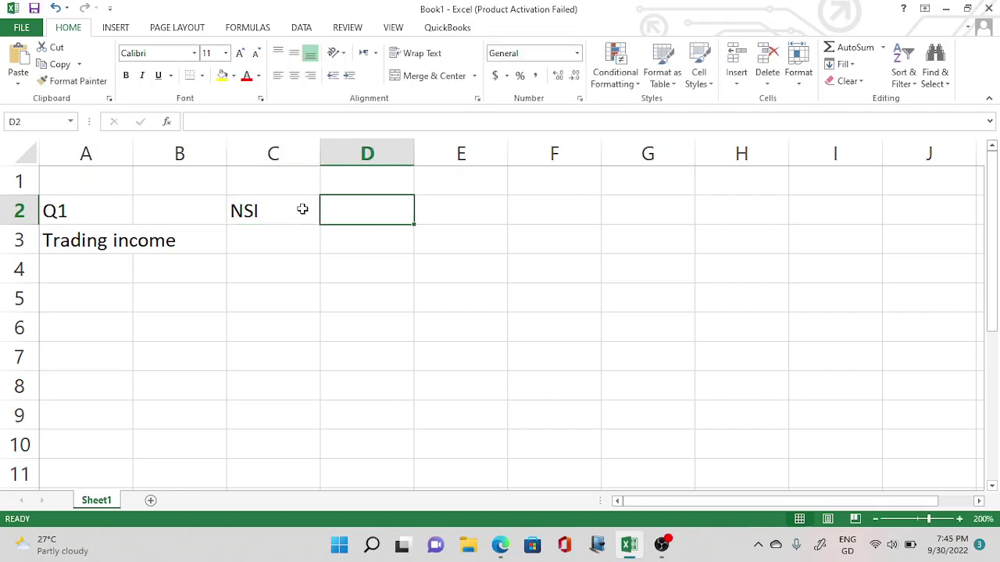
type("SI")
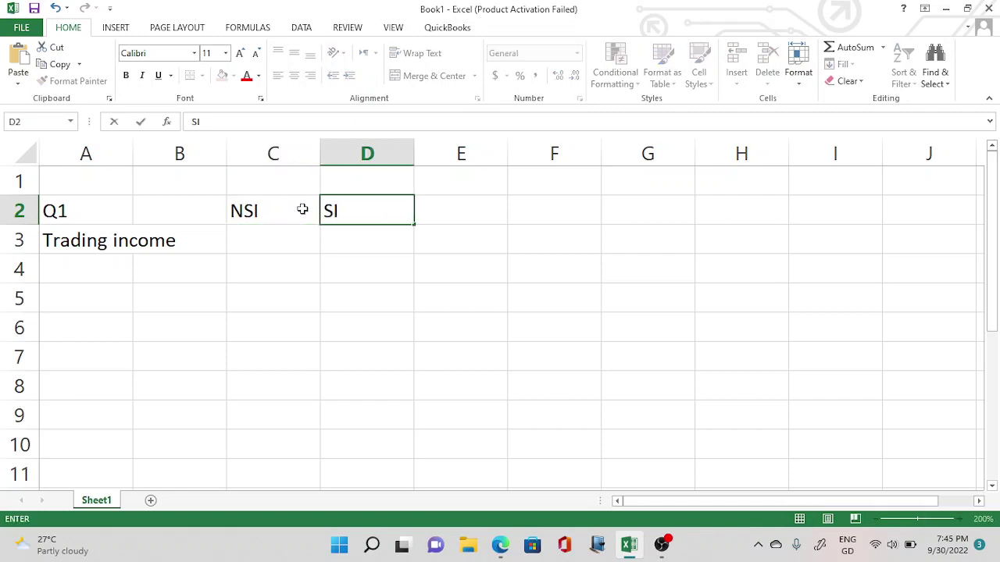
key("Tab")
type("D")
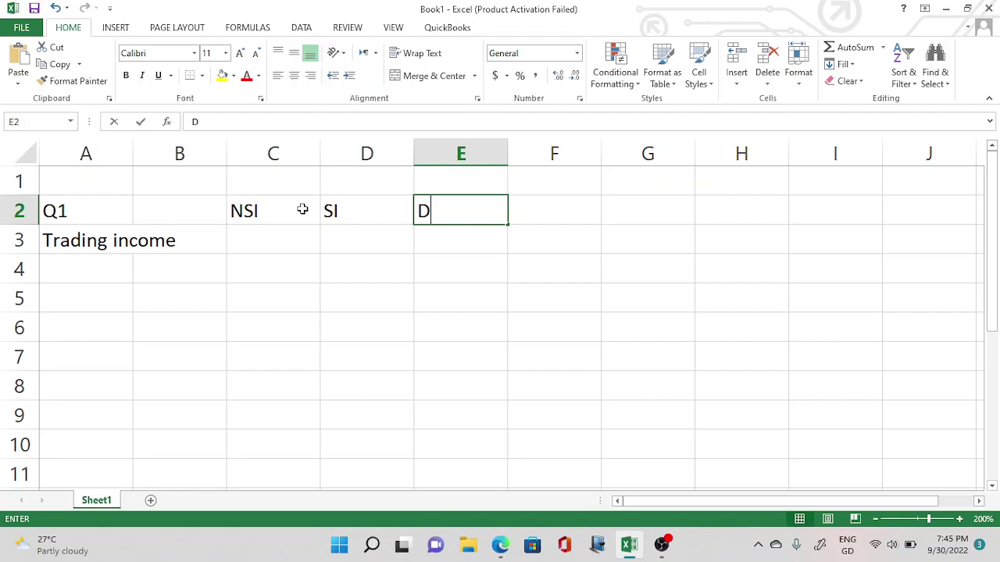
key("Tab")
type("TOt")
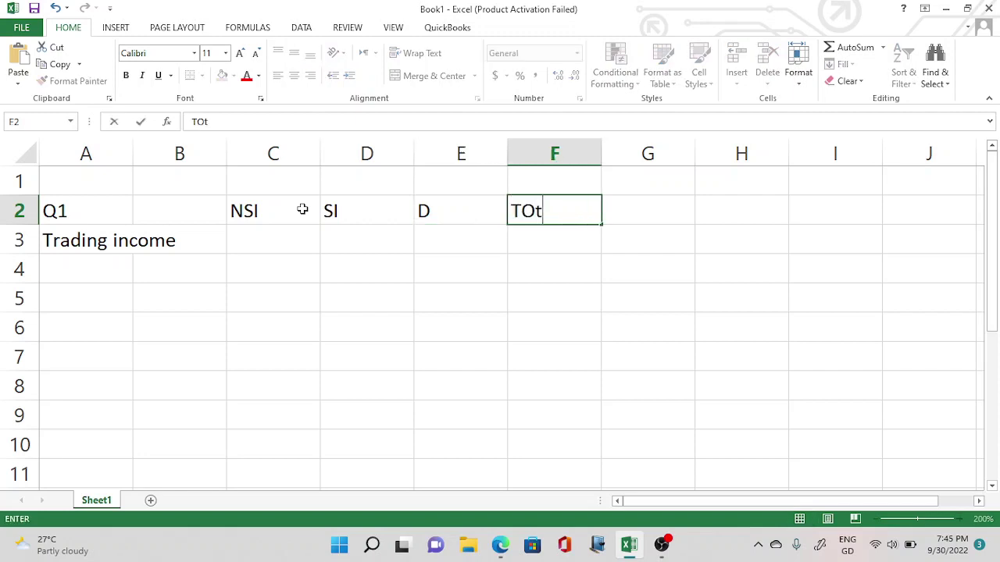
type("al")
key("Return")
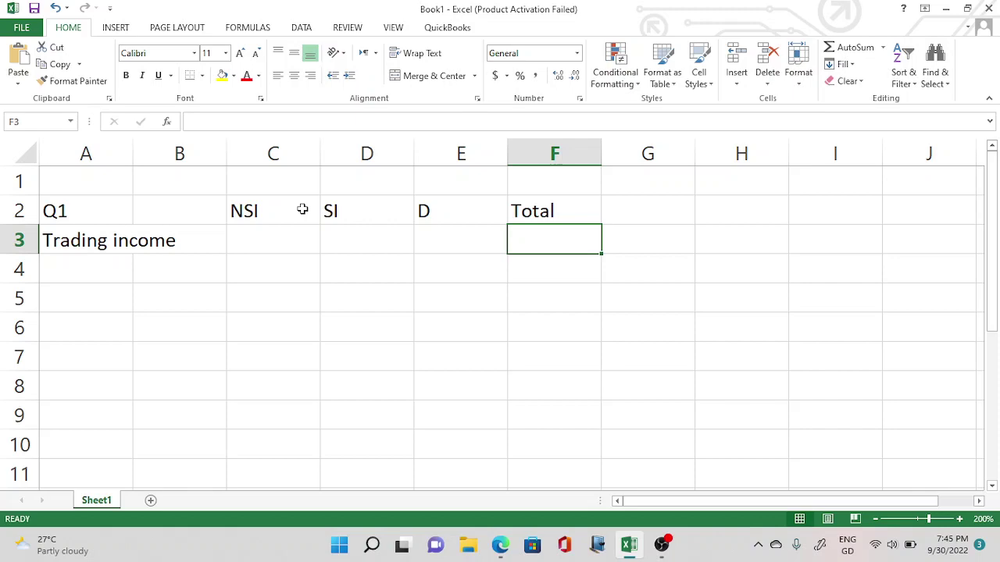
Step: Enter 110000 as the trading income in the NSI column, cell C3
key("Left")
key("Left")
key("Left")
type("110000")
key("ctrl+Return")
key("Down")
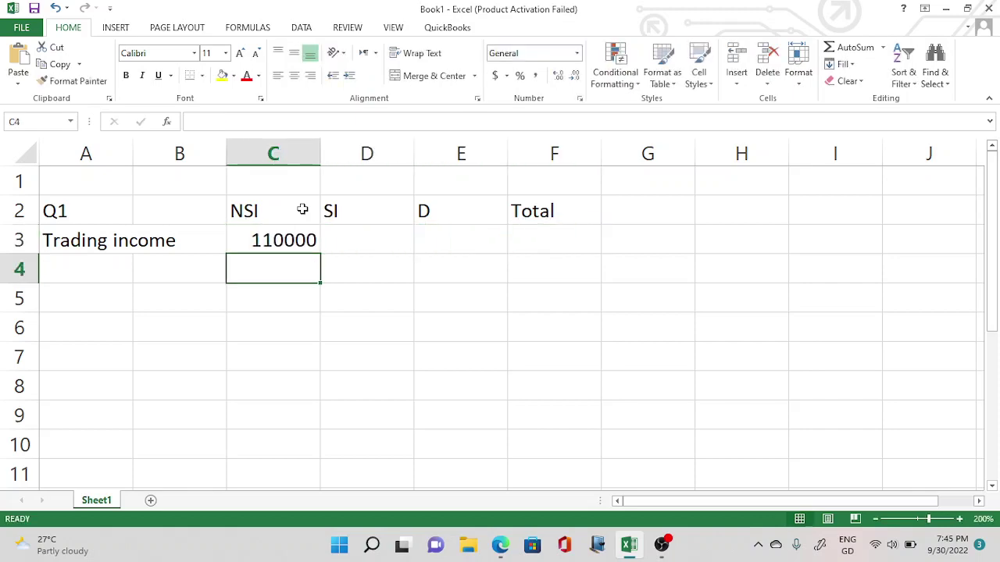
Step: Check Q1 in the handout and repeat the Trading income label in cell H3 by referencing A3
key("alt+Tab")
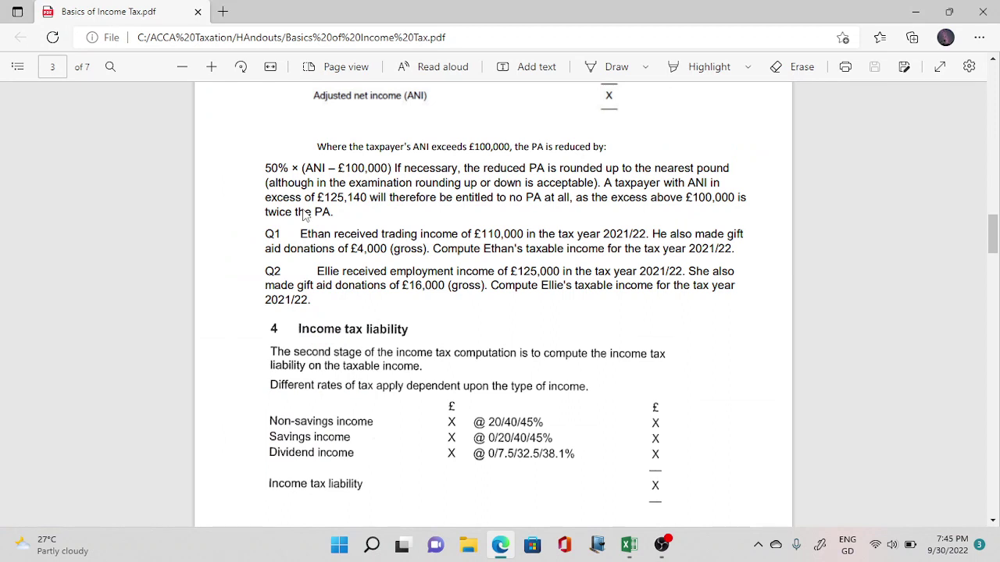
key("alt+Tab")
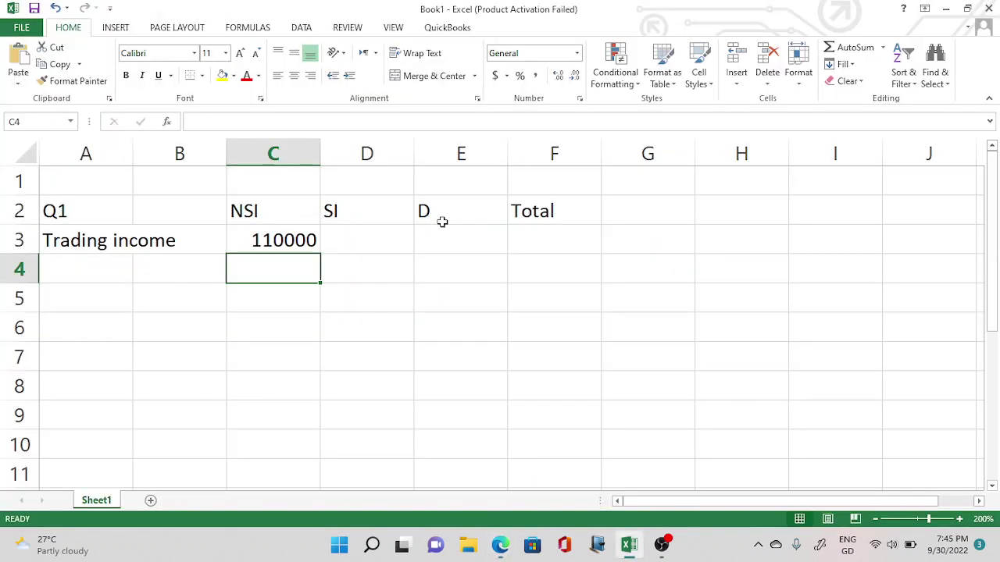
left_click(730, 237)
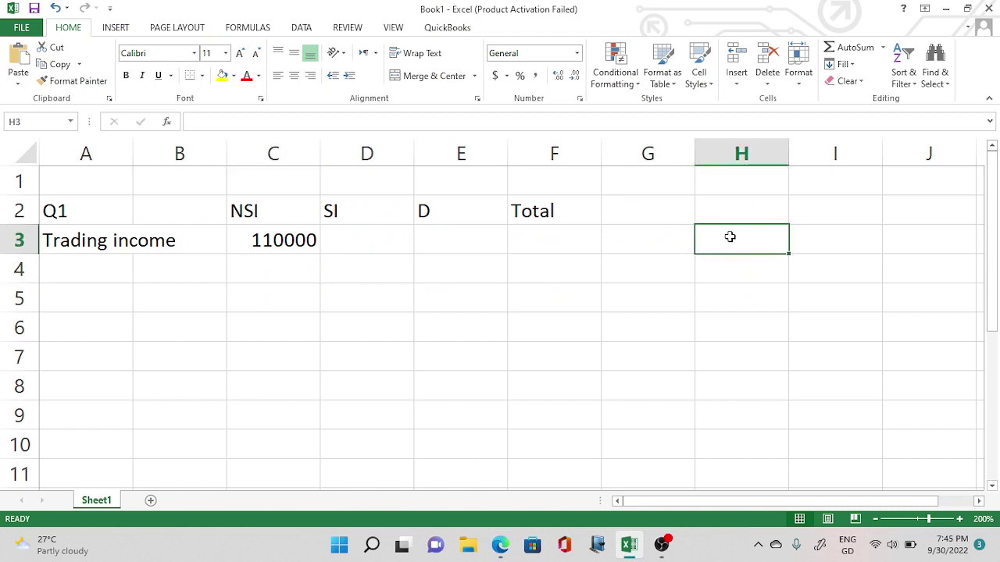
type("=")
left_click(106, 240)
key("ctrl+Return")
key("Return")
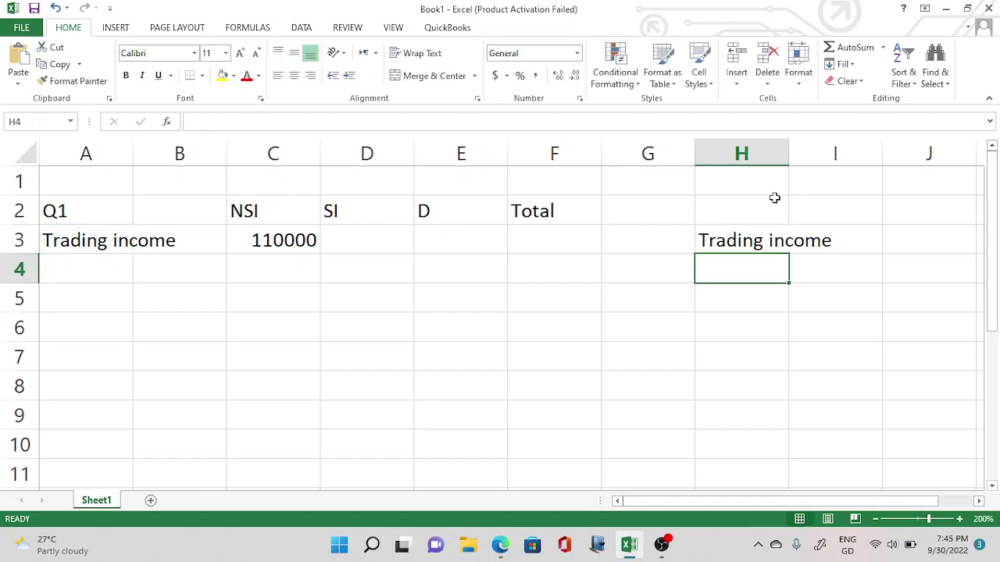
left_click(752, 240)
Step: Add a "Total income" label in A5 and make C5 reference the trading income in C3
double_click(67, 300)
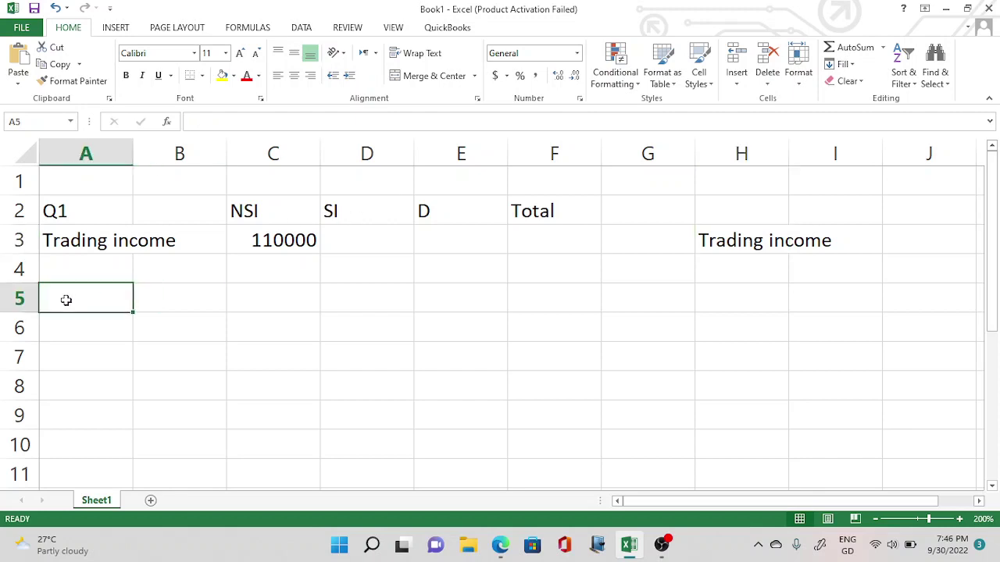
type("Total inco")
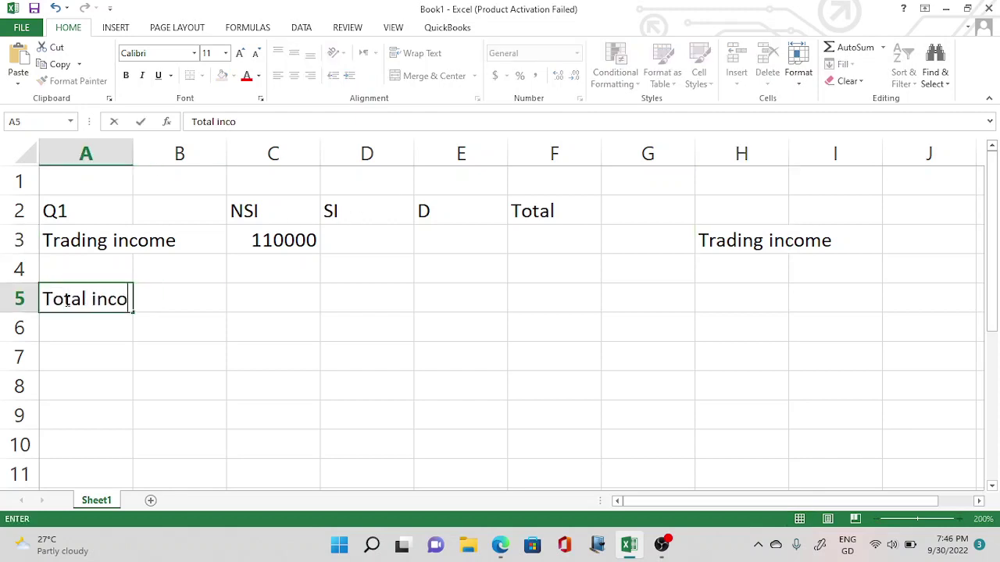
type("me=")
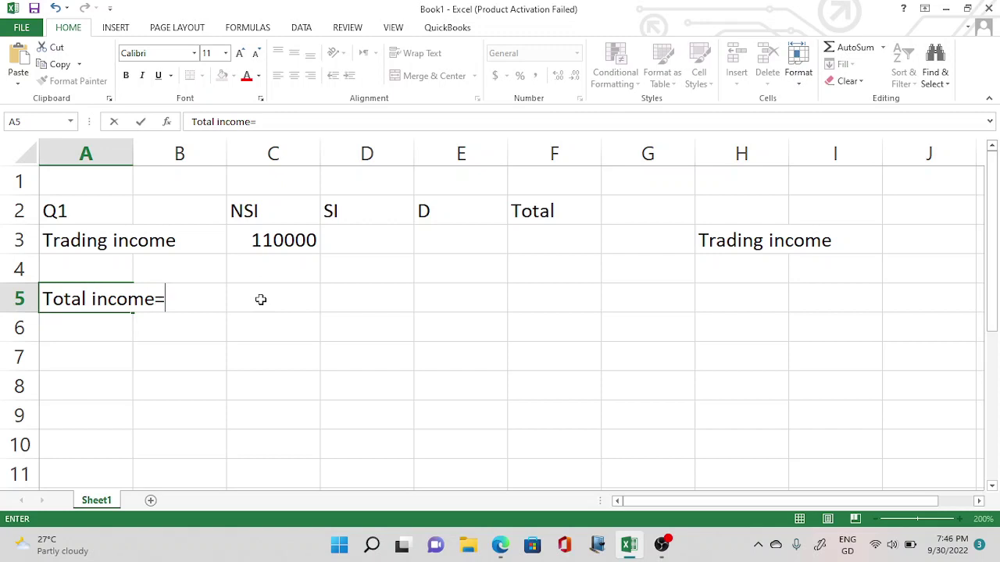
key("BackSpace")
left_click(335, 321)
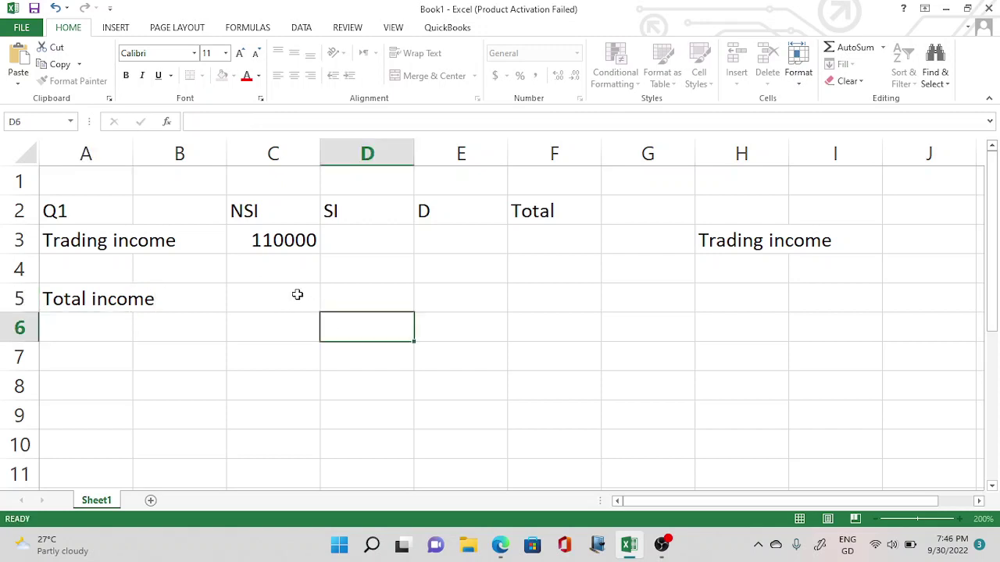
left_click(297, 295)
type("=")
left_click(297, 242)
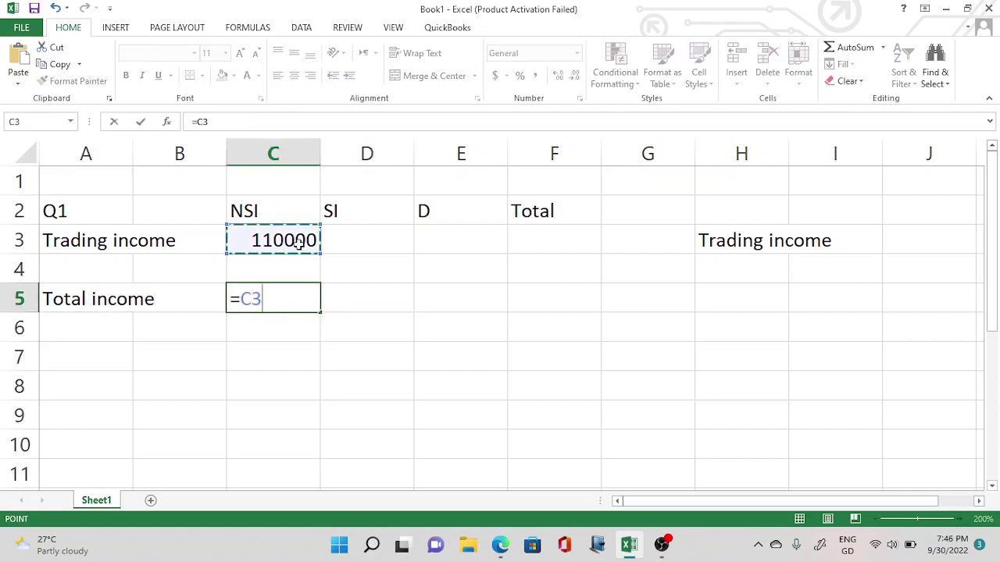
key("Return")
Step: Fill the Total column by making F3 reference C3 and F5 reference F3
left_click(560, 236)
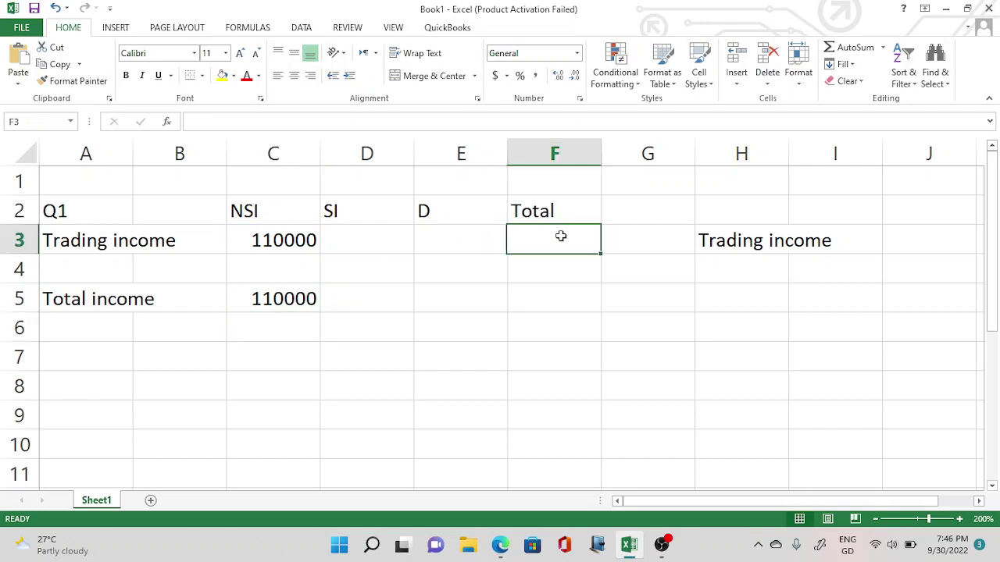
type("=")
left_click(297, 239)
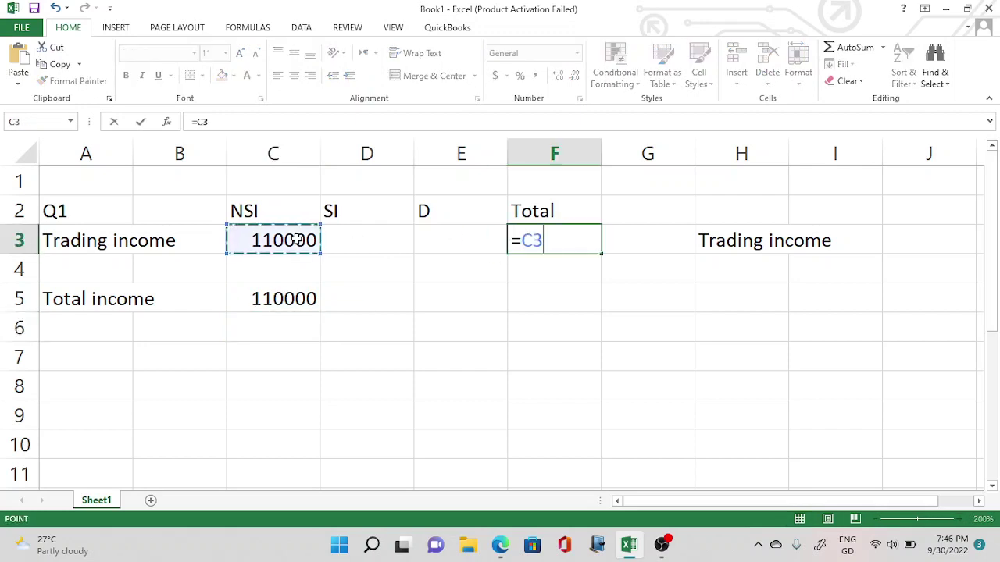
key("Return")
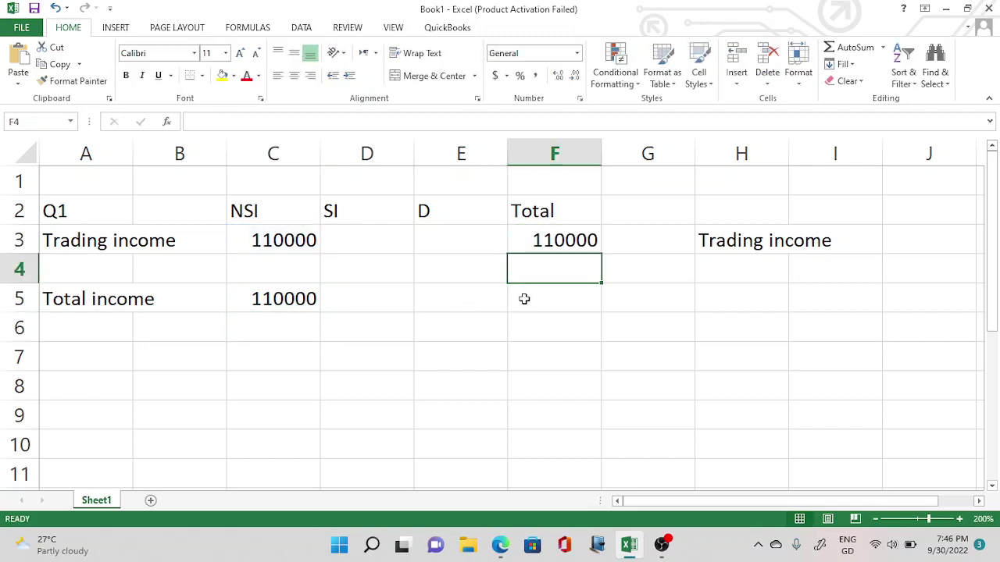
left_click(524, 299)
type("=")
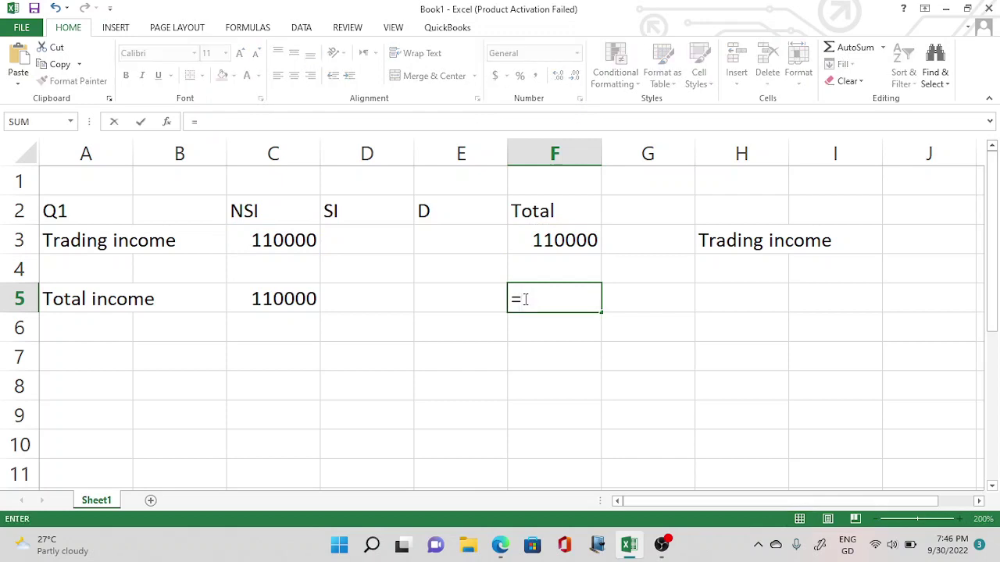
left_click(570, 239)
key("Return")
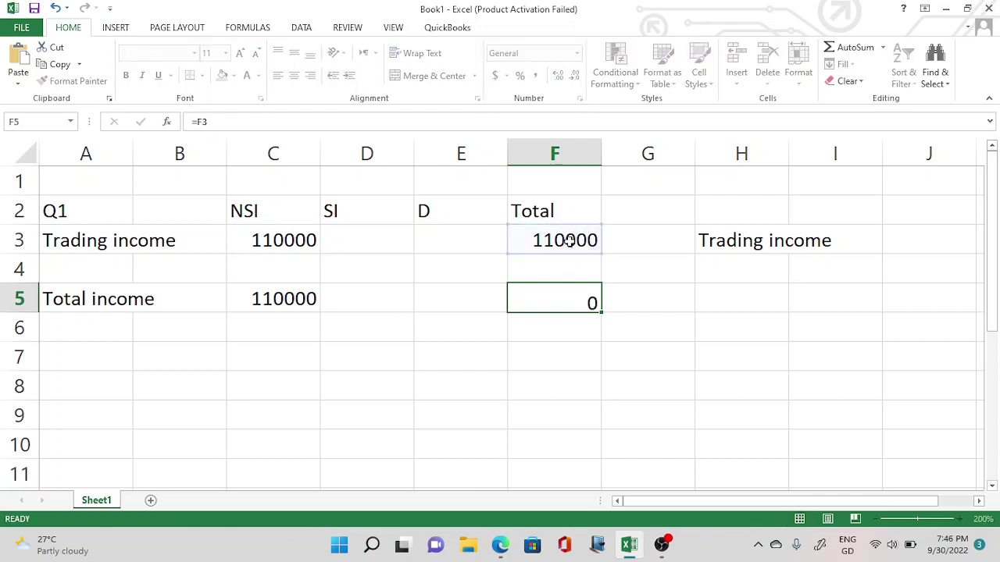
left_click(752, 269)
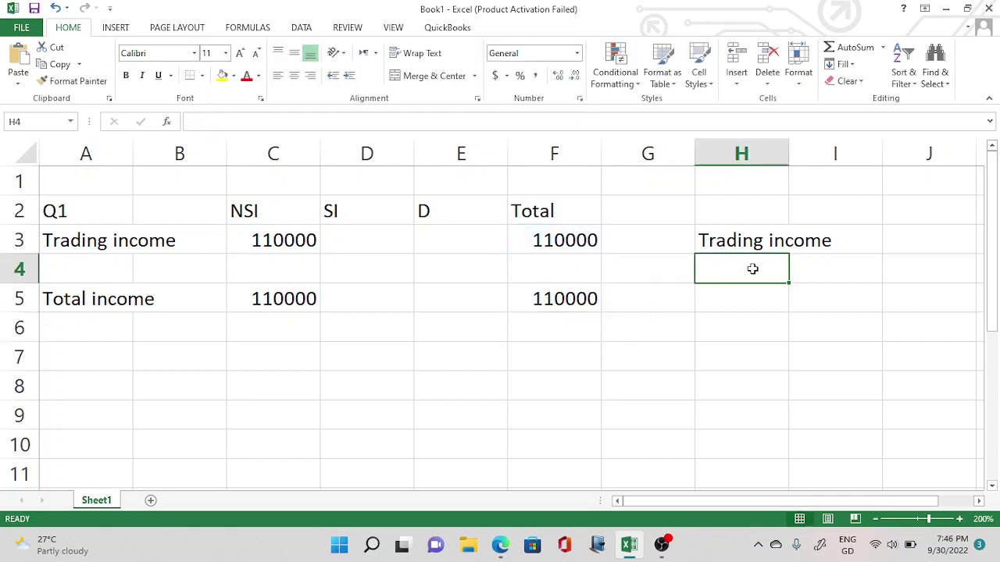
Step: Add a "PersonaL Allowance" label in A6, directly below Total income
left_click(52, 327)
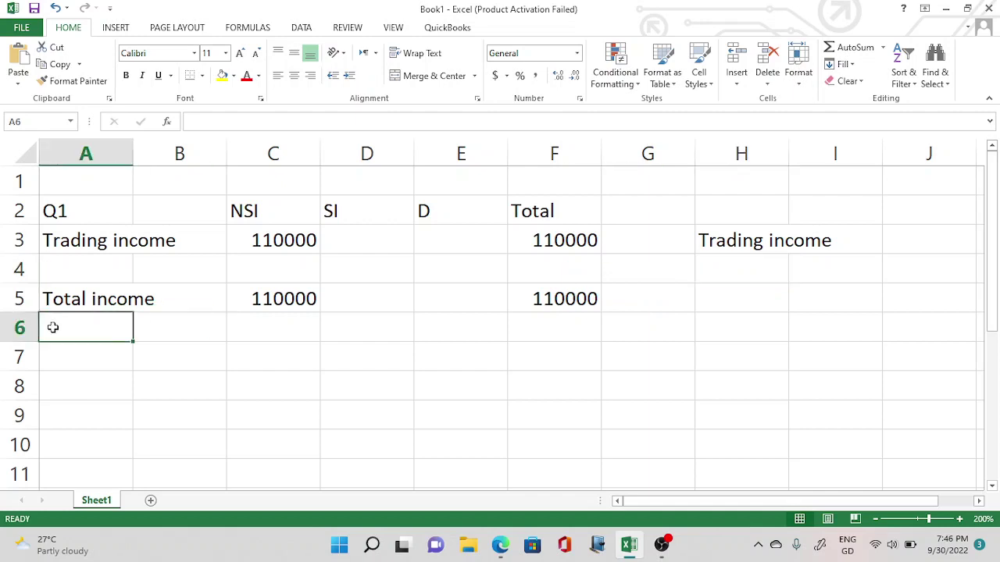
type("PersonaL aLL")
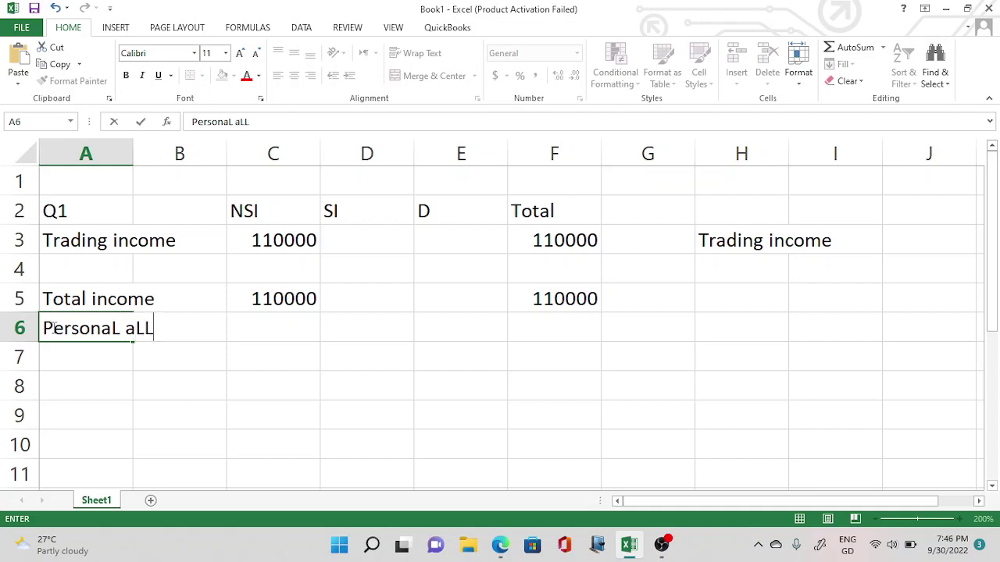
type("OWANCE")
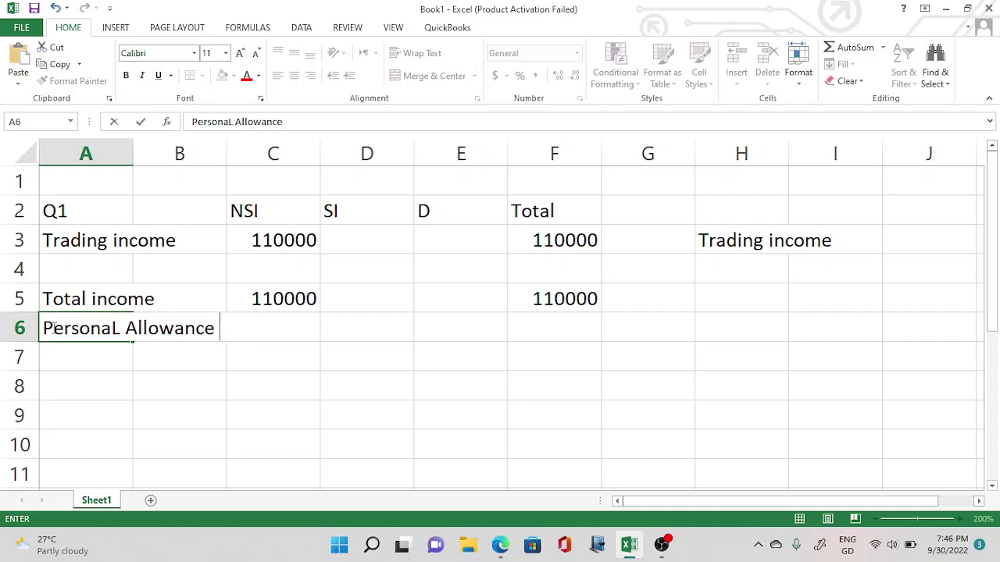
left_click(766, 306)
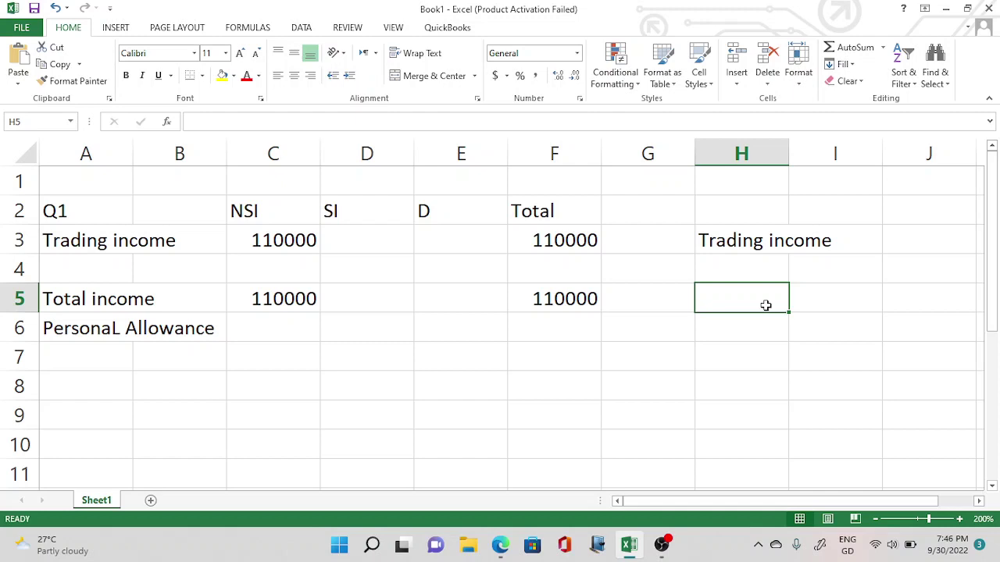
left_click(590, 297)
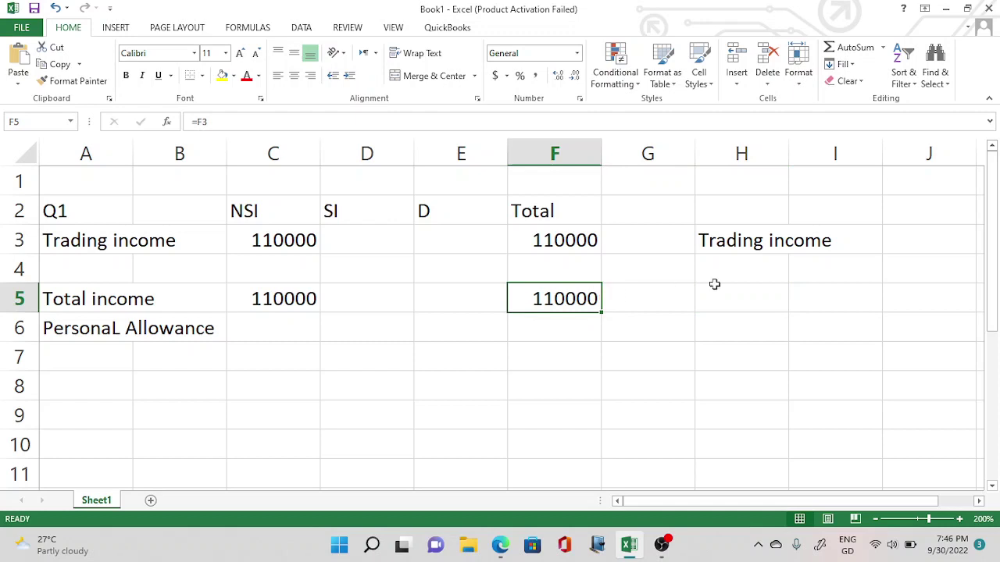
Step: Enter the heading "Adjusted Net Income" in H2, above the Trading income label
left_click(757, 210)
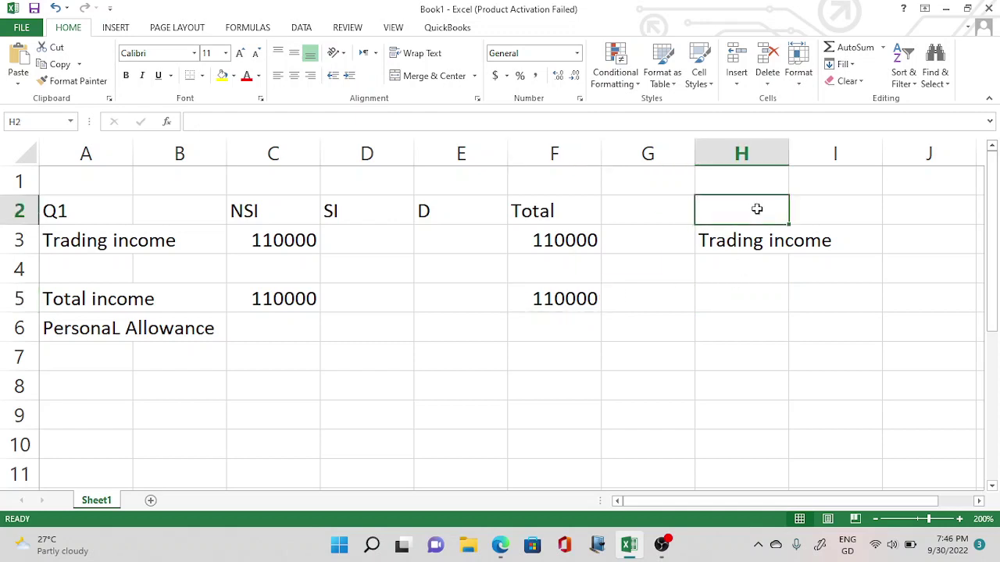
type("Adjusted an")
type("E")
key("BackSpace")
key("BackSpace")
key("BackSpace")
type("n")
key("BackSpace")
type("ney")
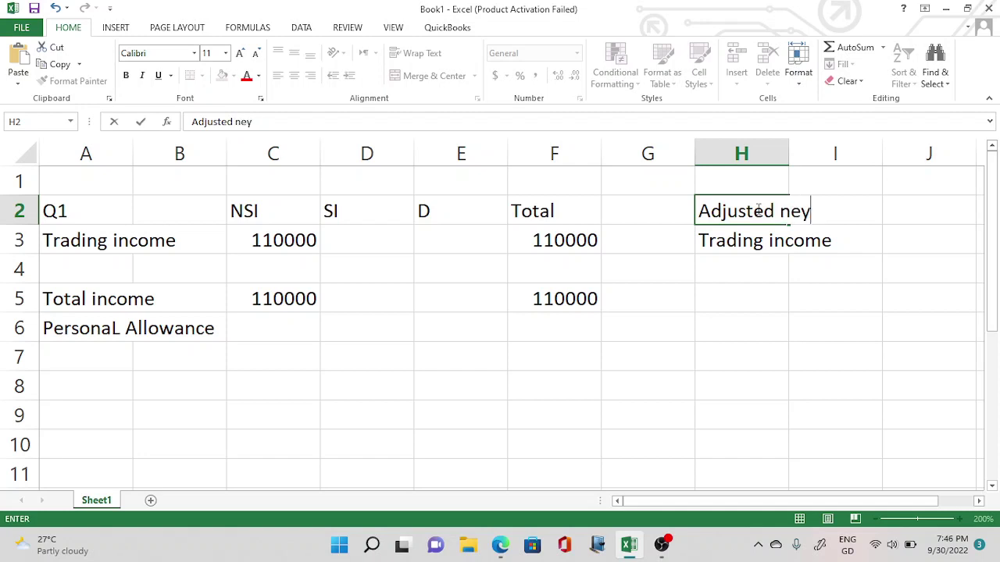
key("BackSpace")
key("BackSpace")
key("BackSpace")
type("Net Income")
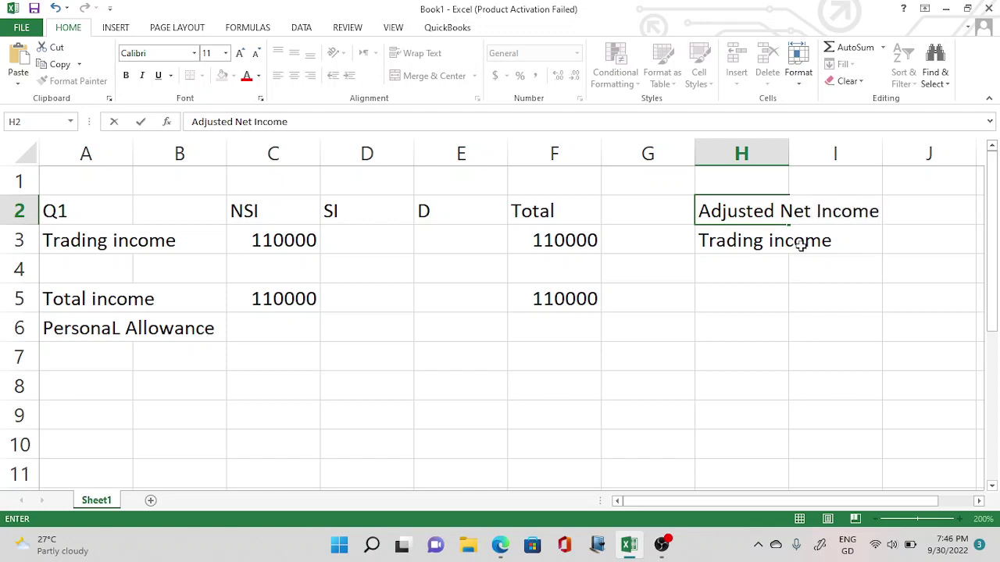
left_click(768, 266)
Step: Fill the adjusted net income working's trading income by making J3 reference the total income in F5
left_click(908, 237)
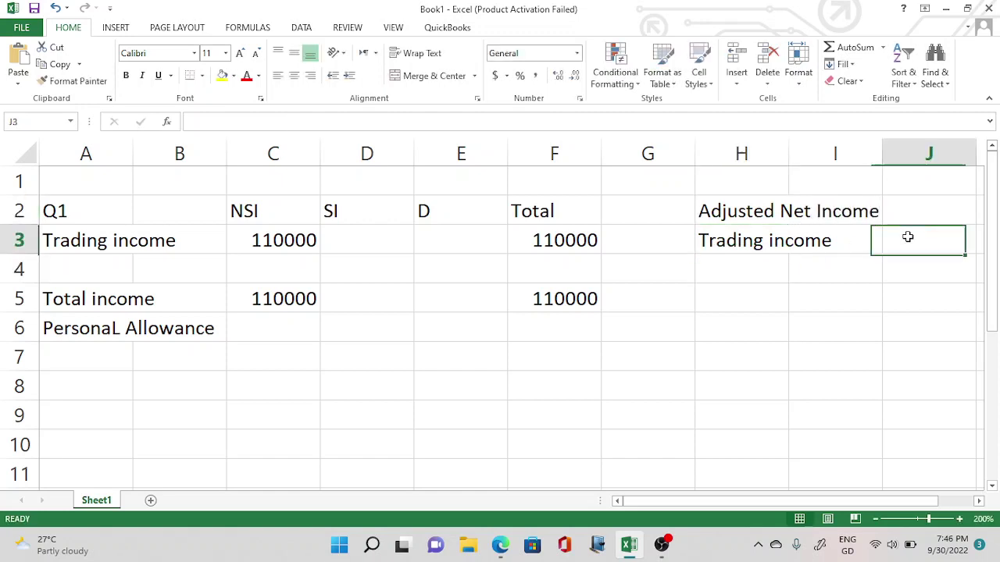
type("=")
left_click(582, 301)
key("Return")
Step: Add a "Gift aid donation" label in H4 and enter 4000 as its amount in J4
left_click(734, 265)
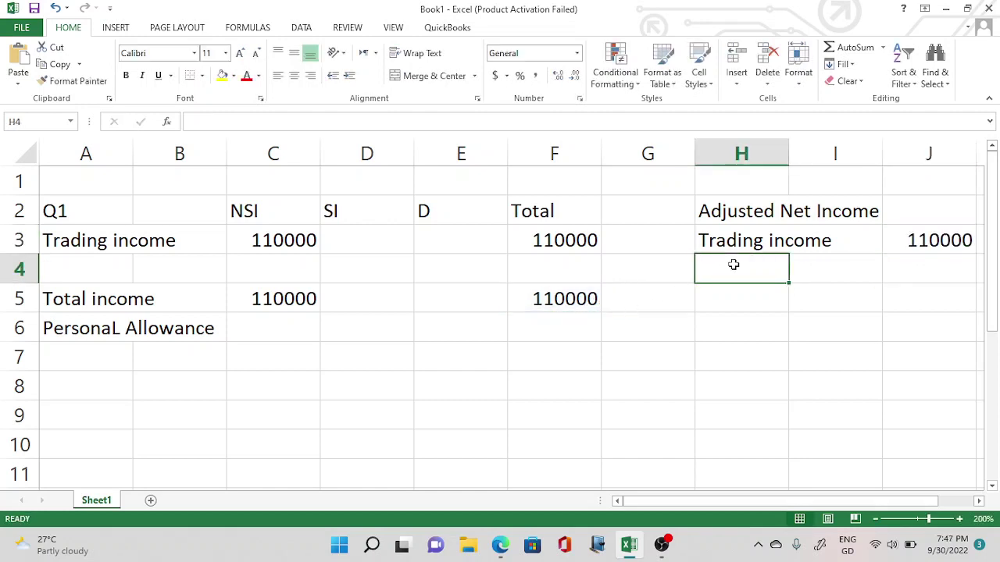
type("Gist aid")
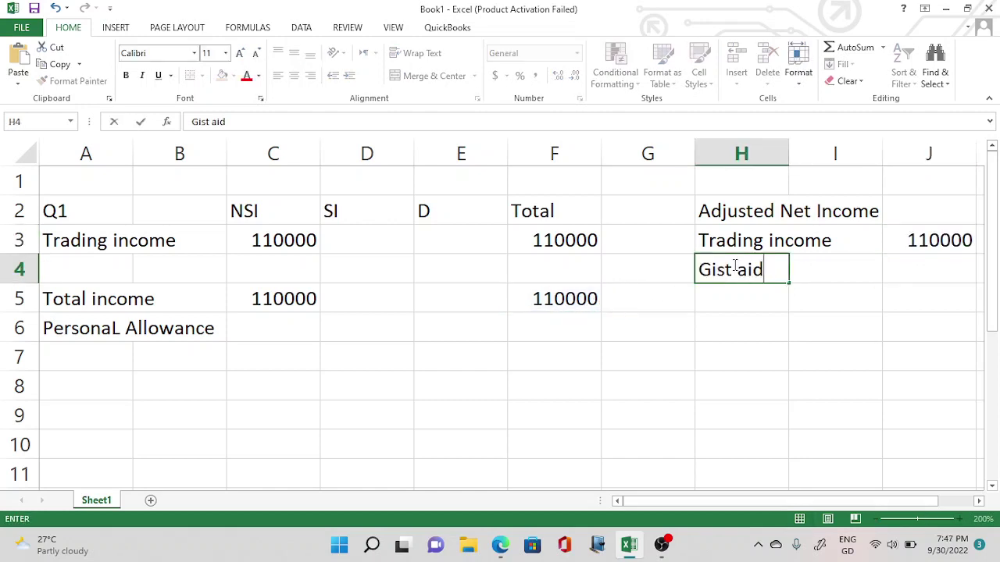
key("BackSpace")
key("BackSpace")
key("BackSpace")
key("BackSpace")
key("BackSpace")
key("BackSpace")
type("ft aid donation")
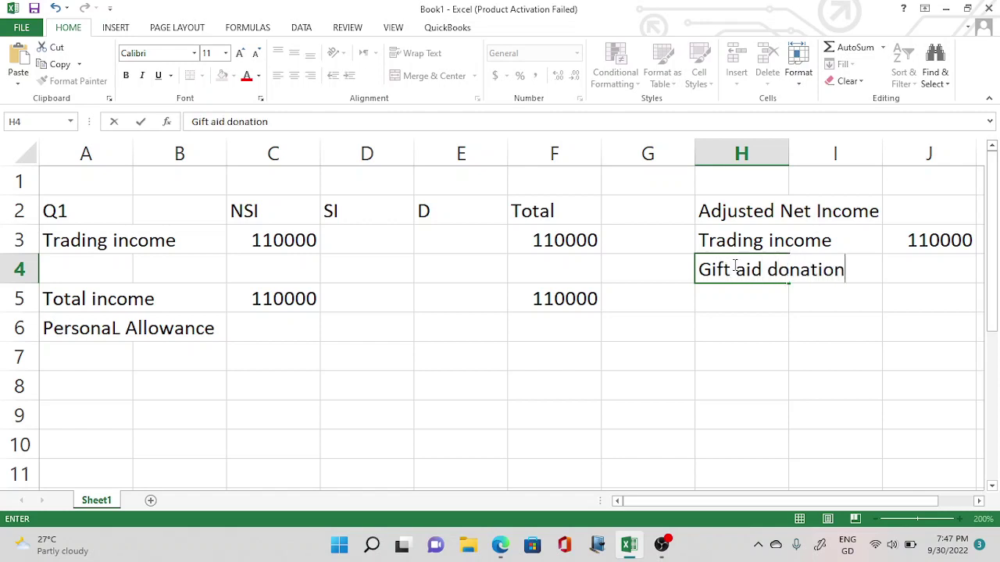
left_click(898, 268)
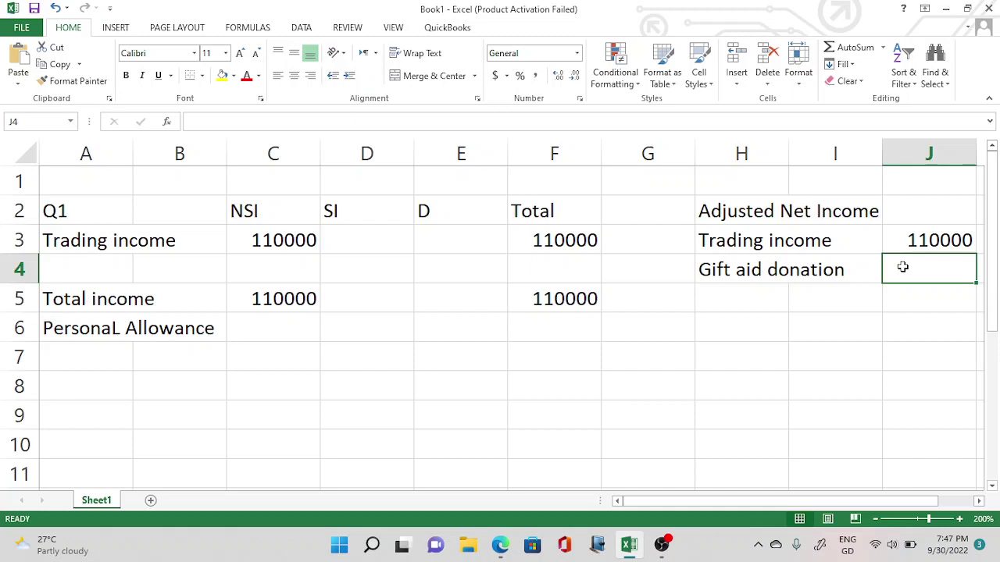
type("4000")
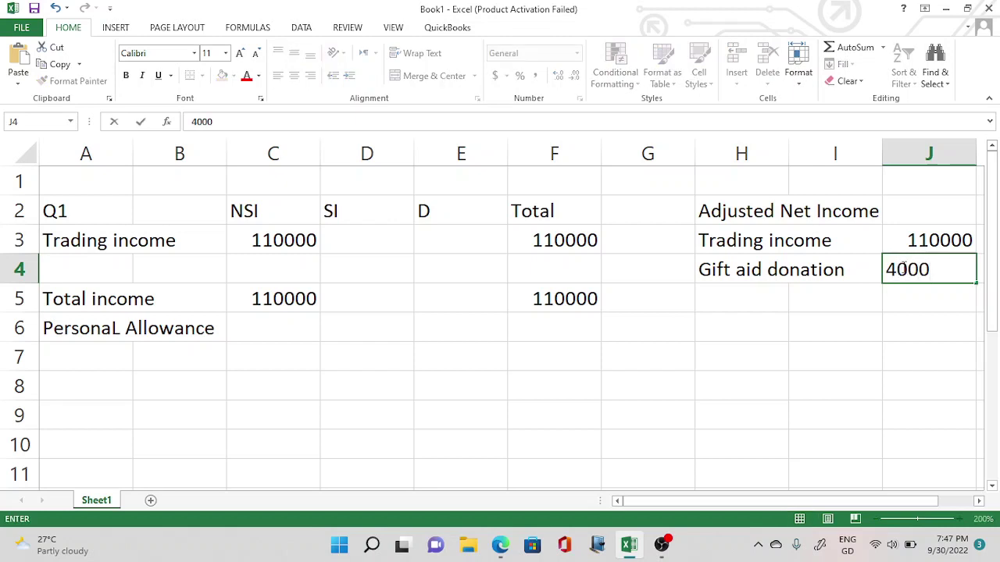
key("Return")
Step: Label H5 "Adjusted Net Income" and calculate it in J5 with the formula =J3-J4
left_click(757, 301)
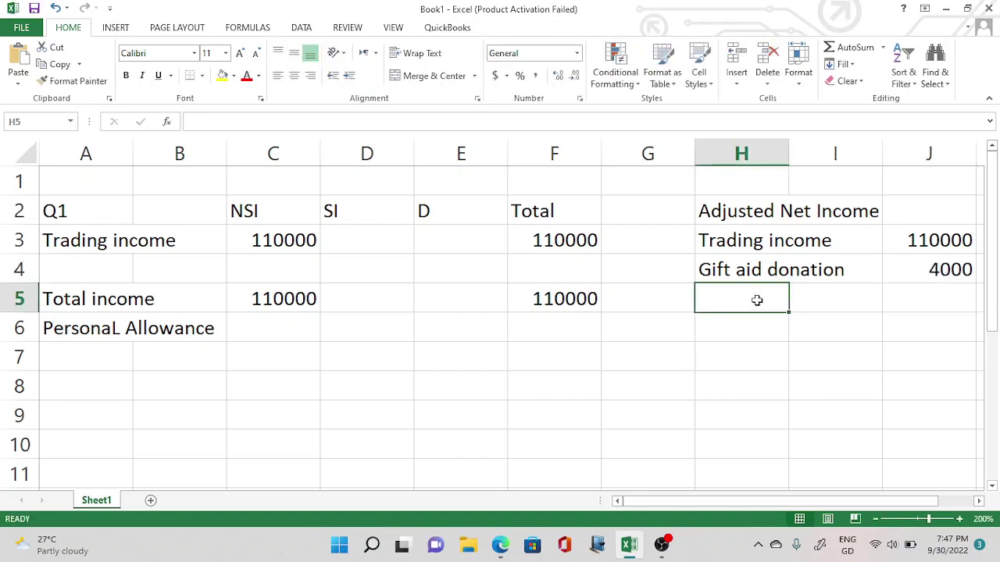
type("=")
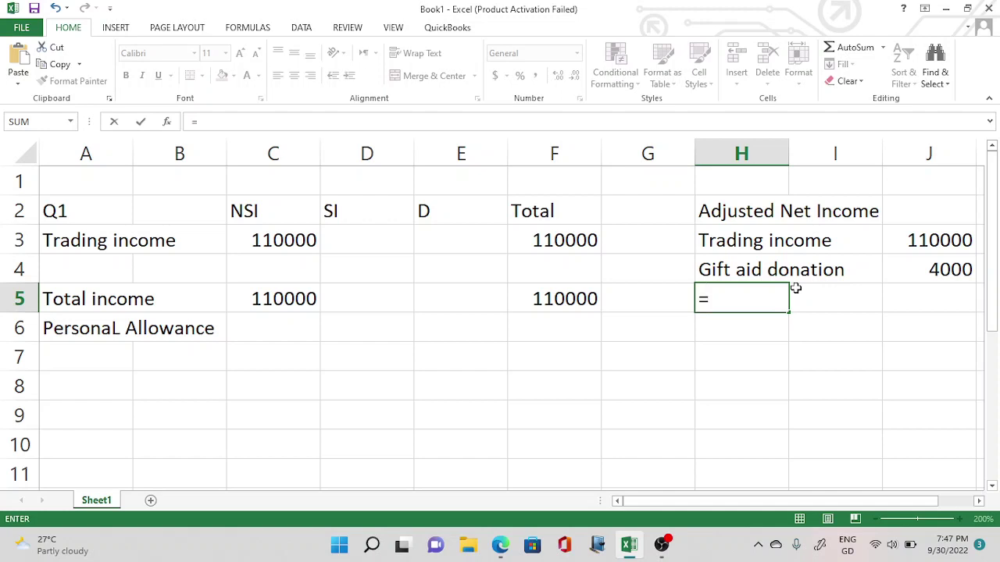
key("BackSpace")
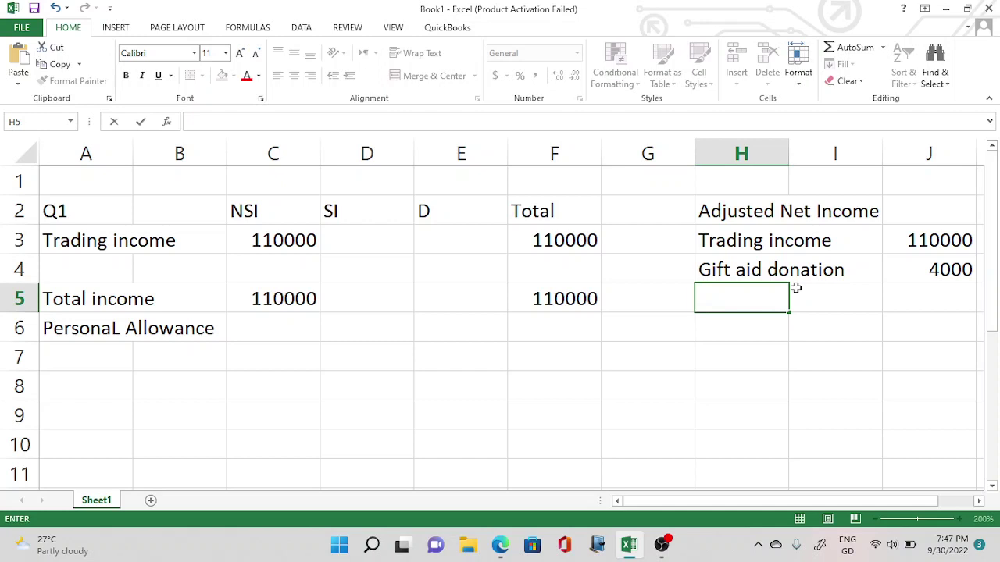
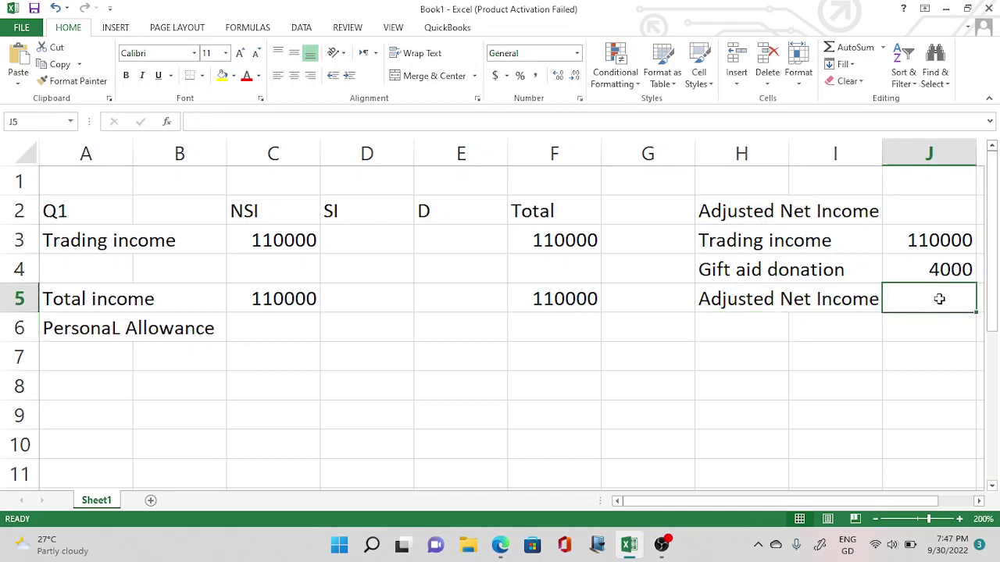
type("=")
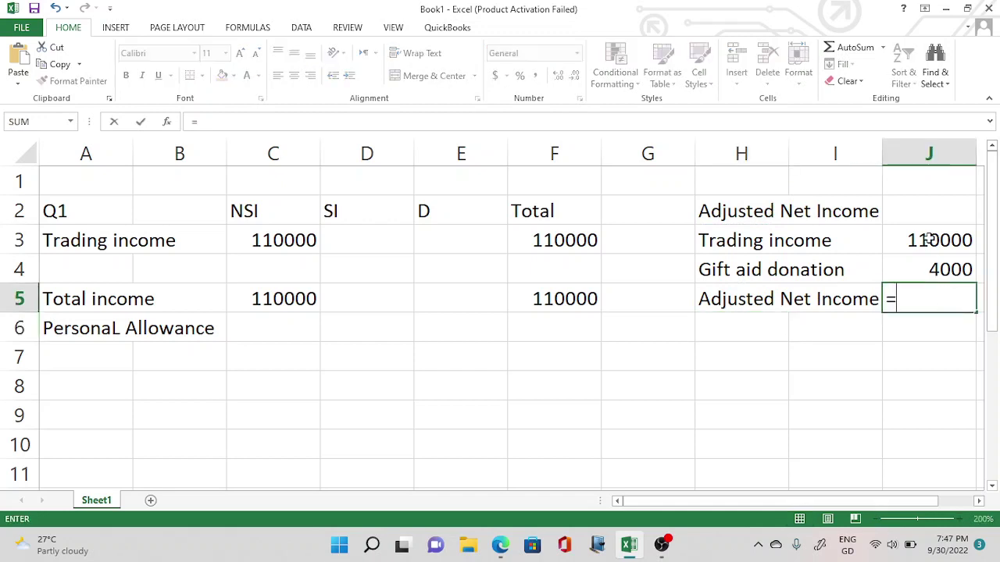
left_click(930, 240)
type("-")
left_click(927, 269)
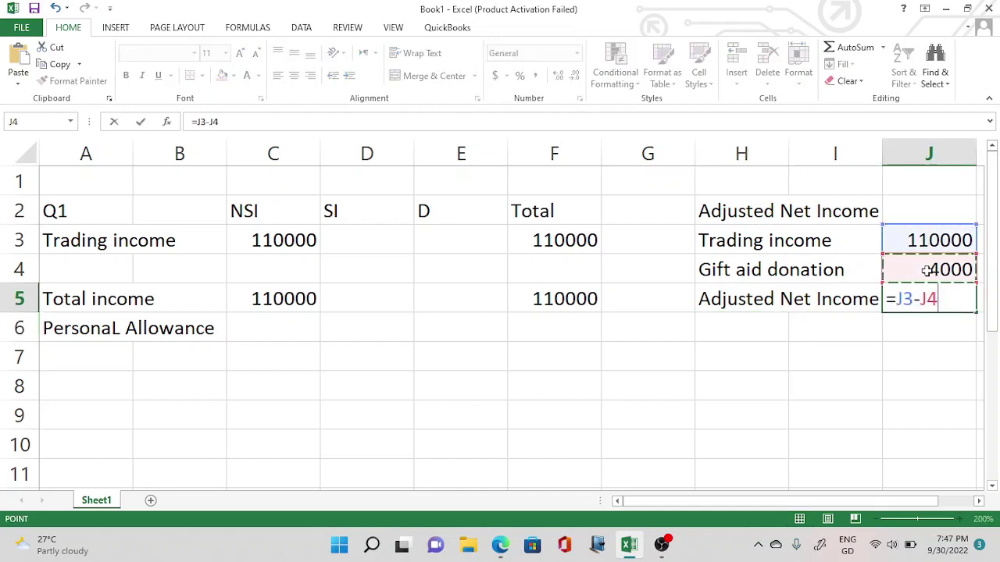
key("Return")
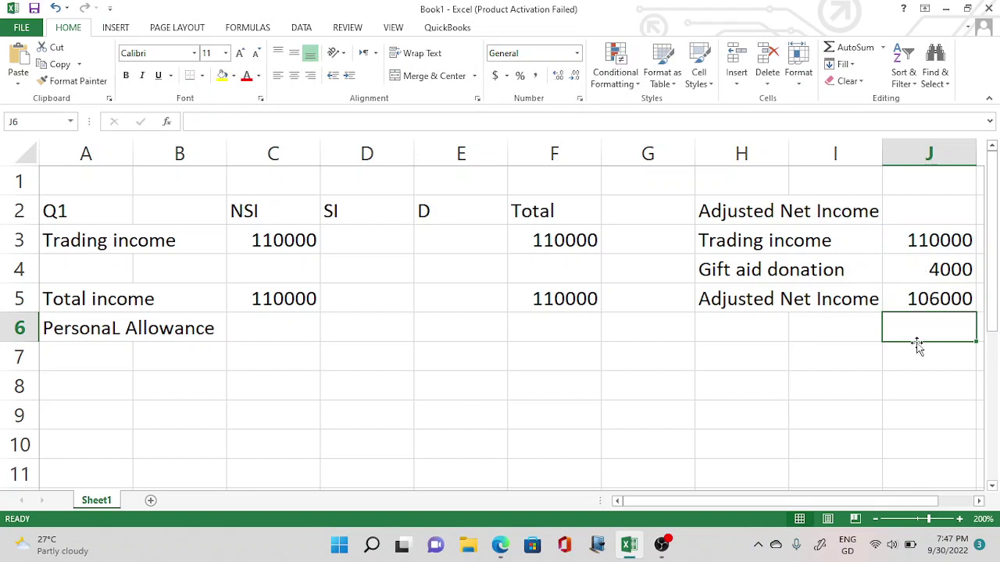
Step: Enter the heading "Reduction in personal allowance" in H7, below the adjusted net income working
left_click(743, 361)
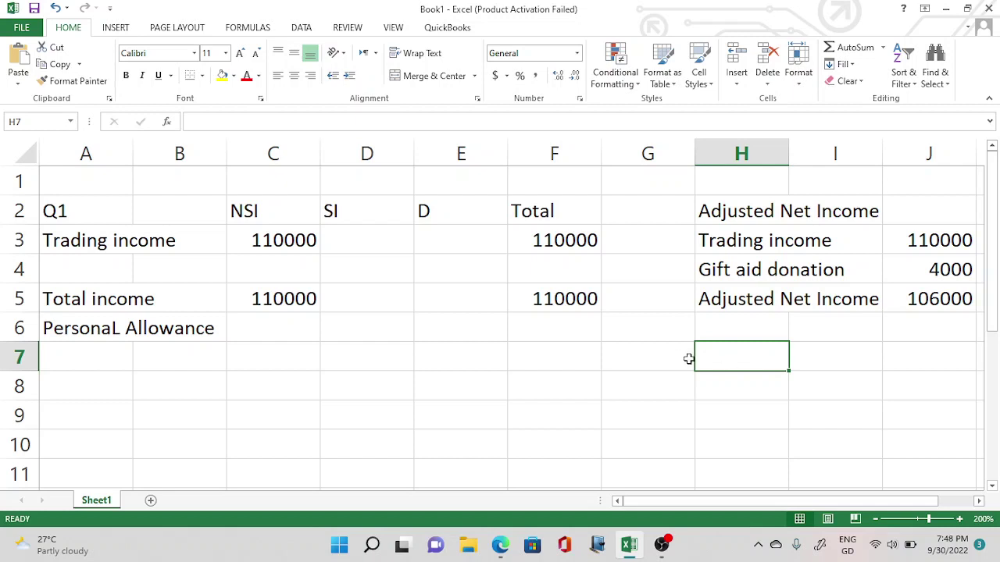
type("Reducti")
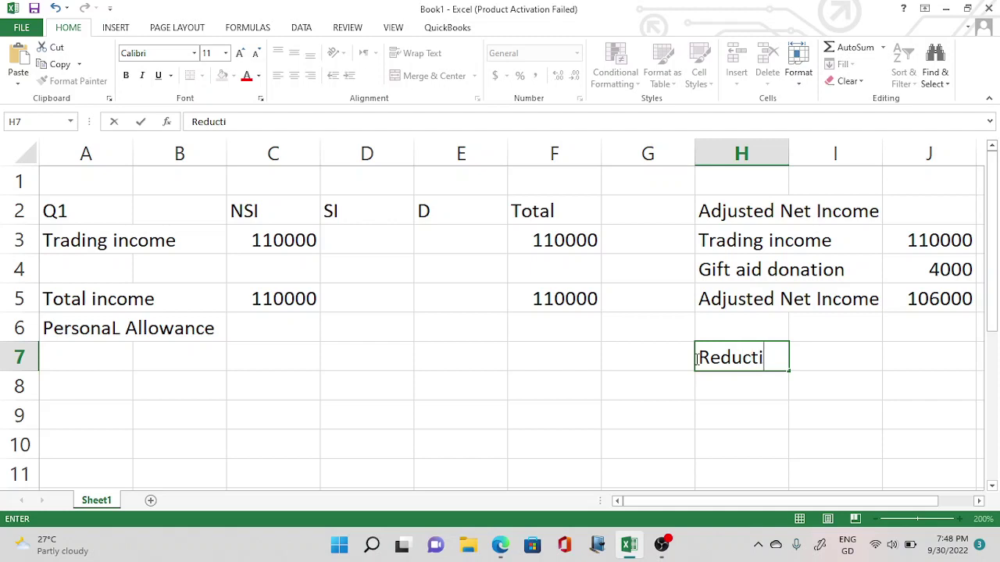
type("on in per")
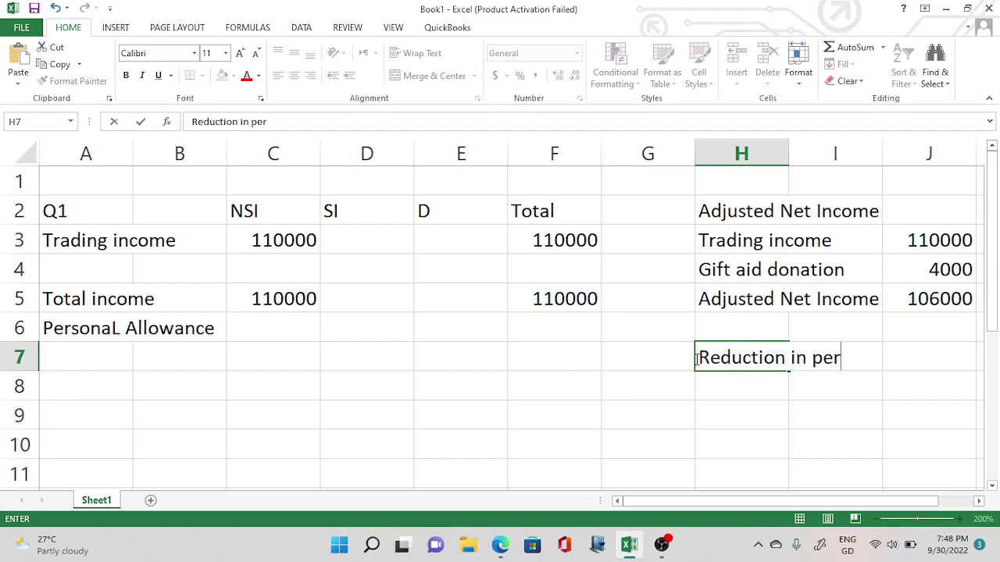
type("sonal allowance")
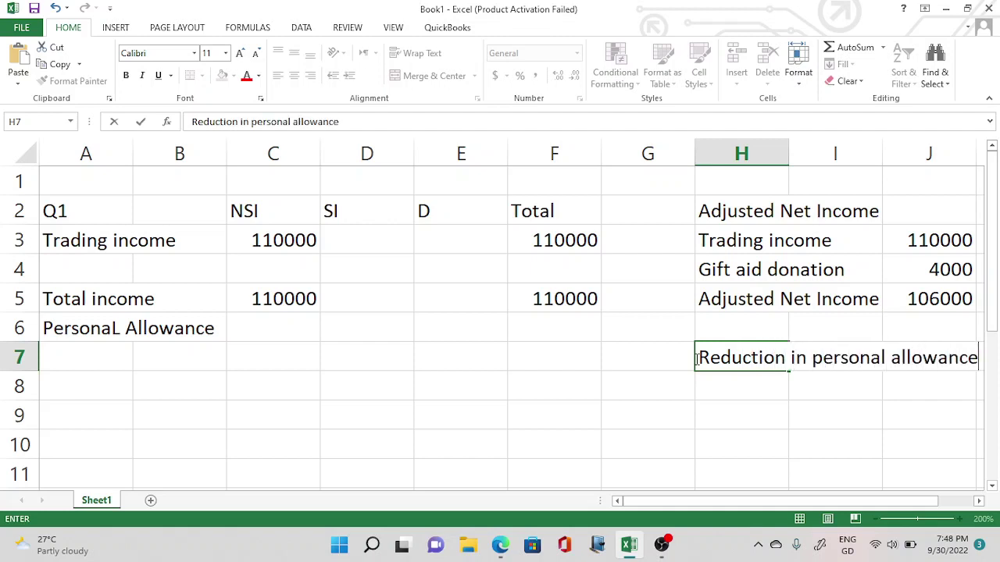
Step: Add an "FY 21/22" label in H8 and enter the personal allowance of 12570 in I8
left_click(721, 396)
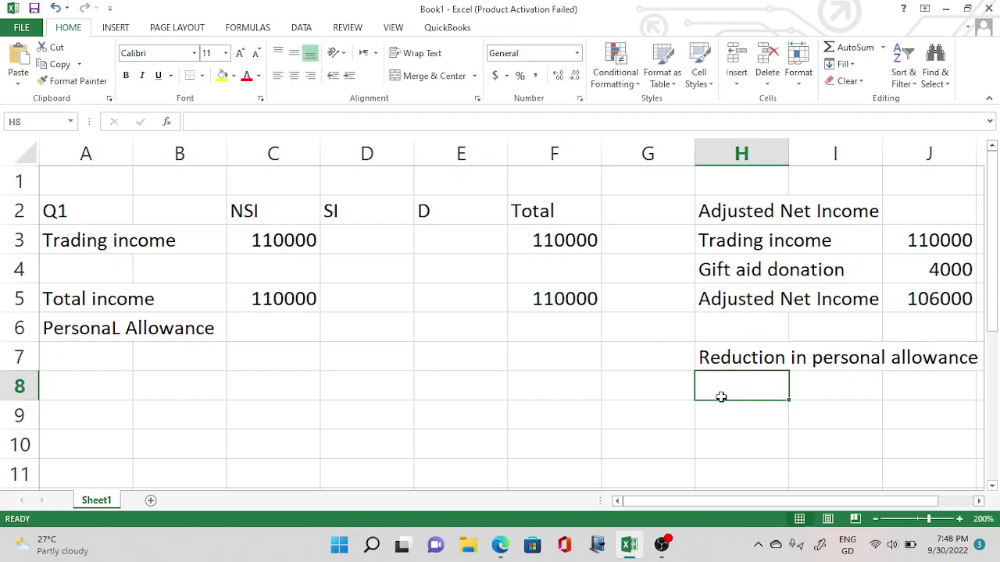
type("FY")
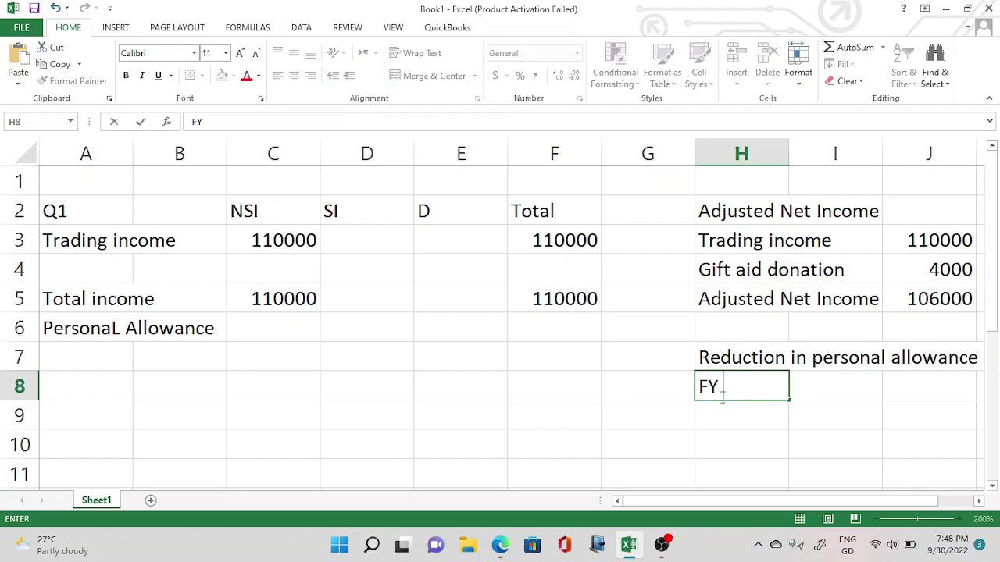
type(" 21/22")
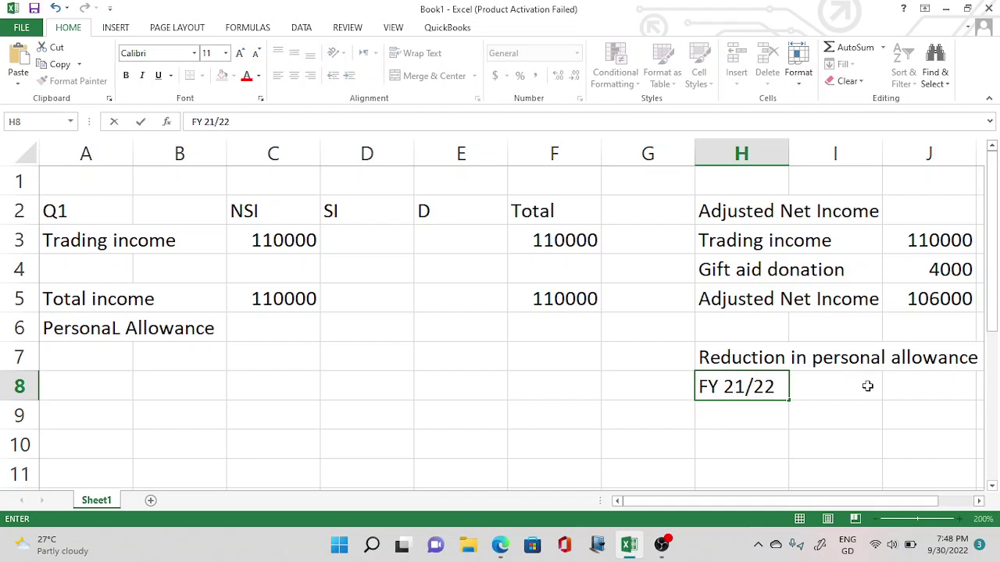
left_click(867, 386)
type("12570")
key("ctrl+Return")
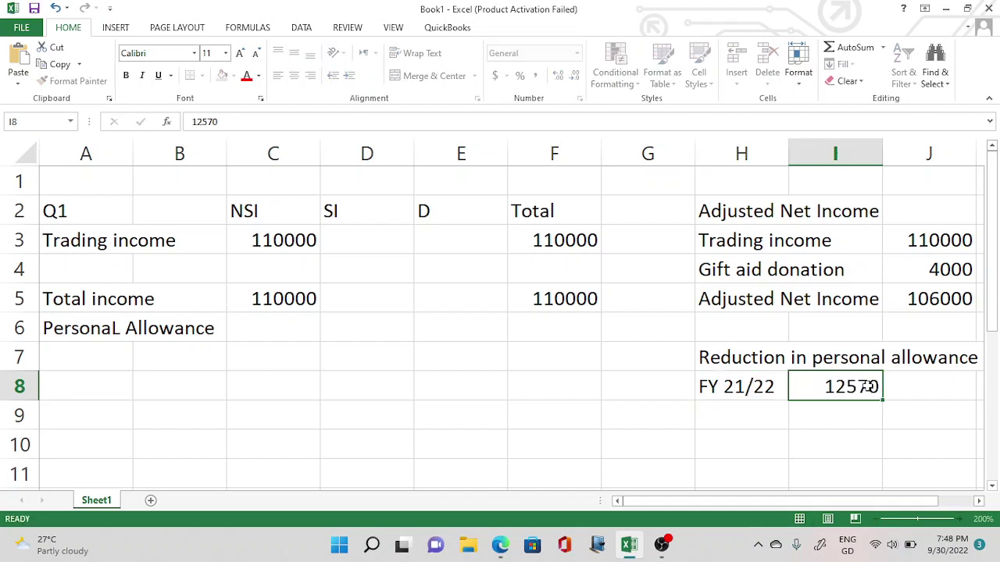
key("Return")
Step: Calculate the personal allowance reduction in I9 with the formula =(J5-100000)*0.5
left_click(754, 414)
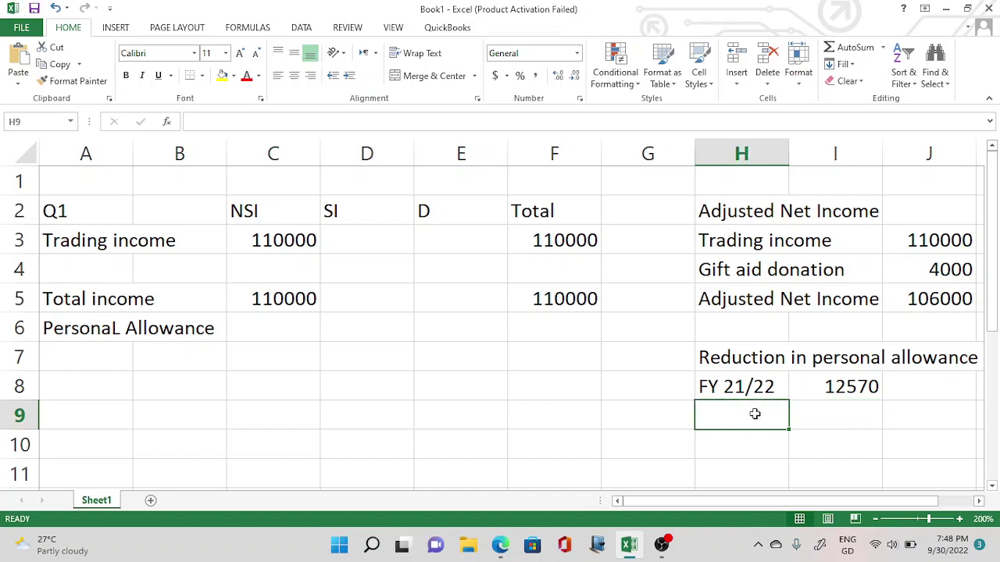
left_click_drag(997, 320, 992, 349)
left_click(836, 338)
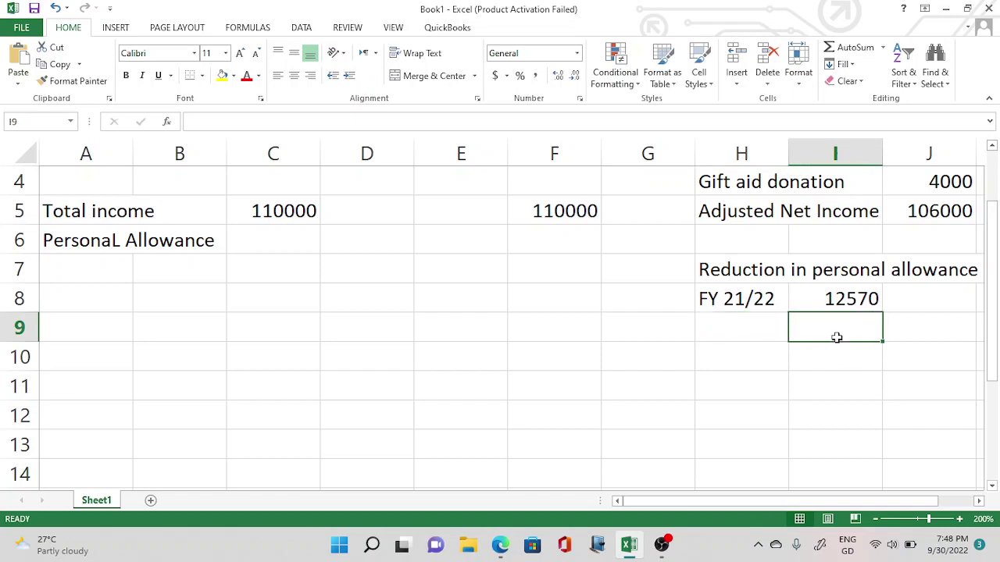
type("=(")
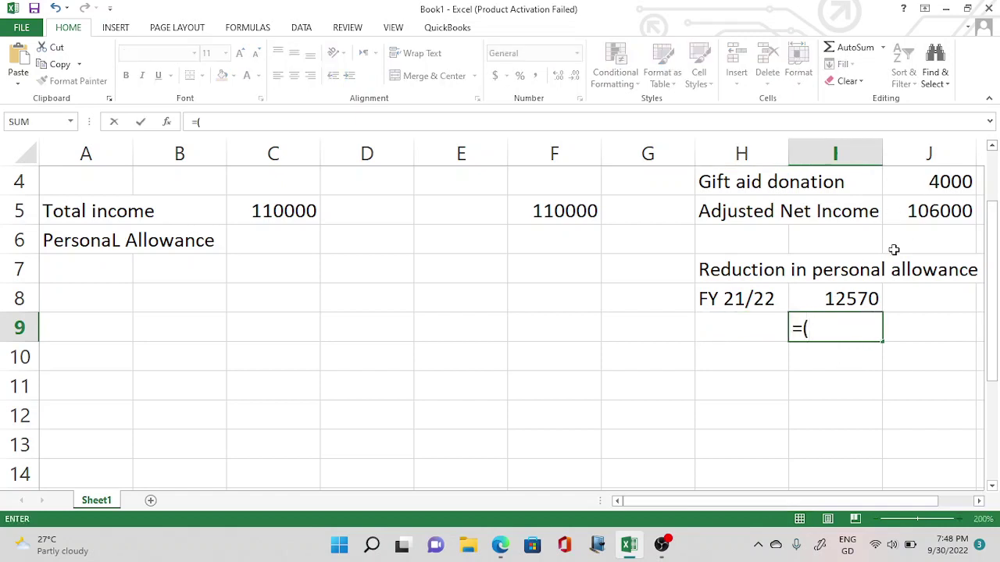
left_click(915, 215)
type("-")
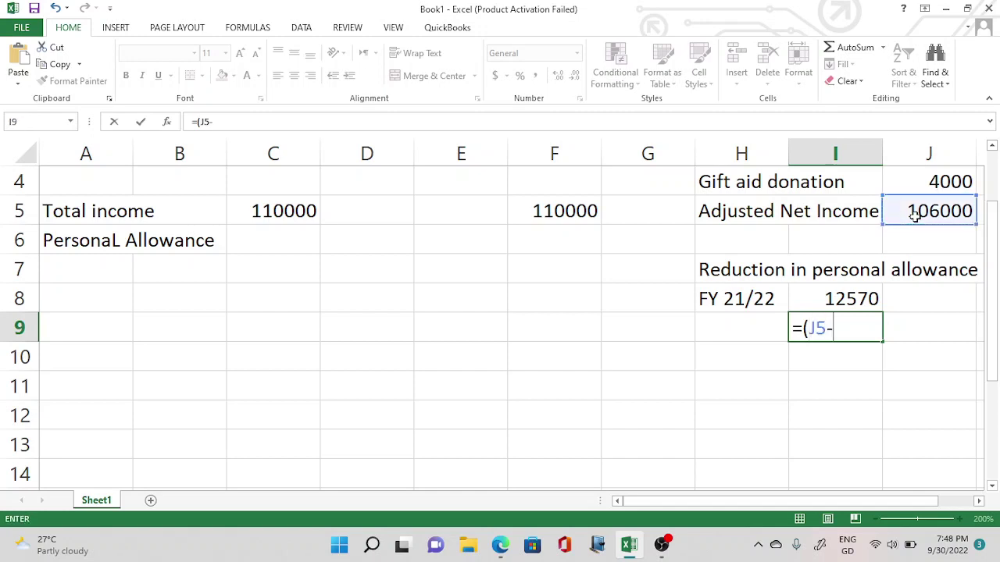
type("1000")
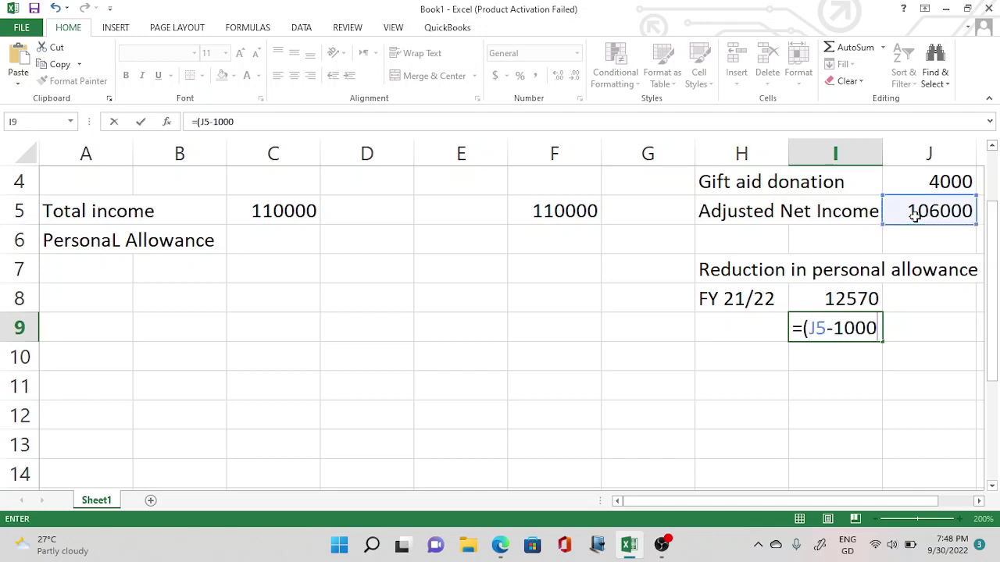
type("00")
type(")*")
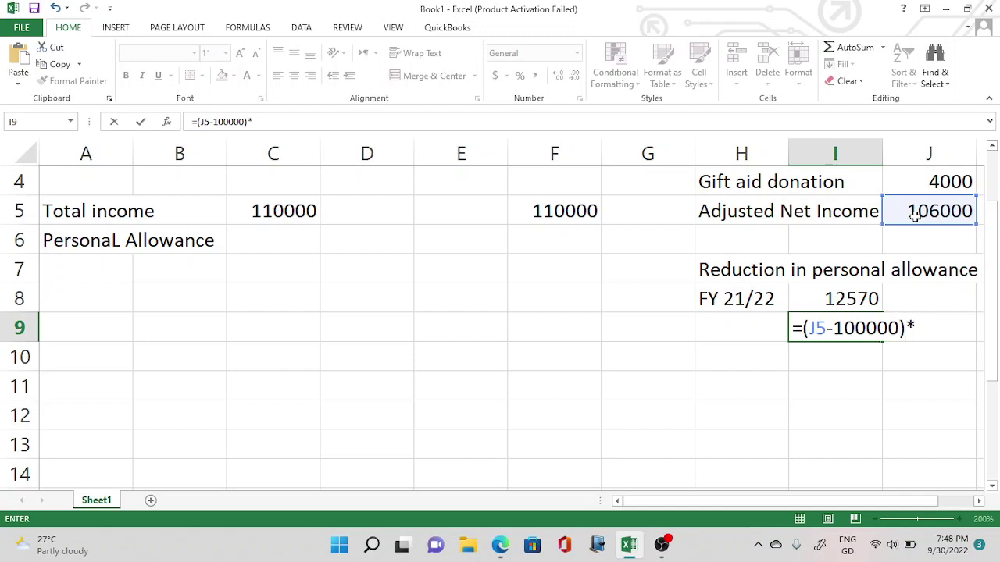
type("0.5")
key("Return")
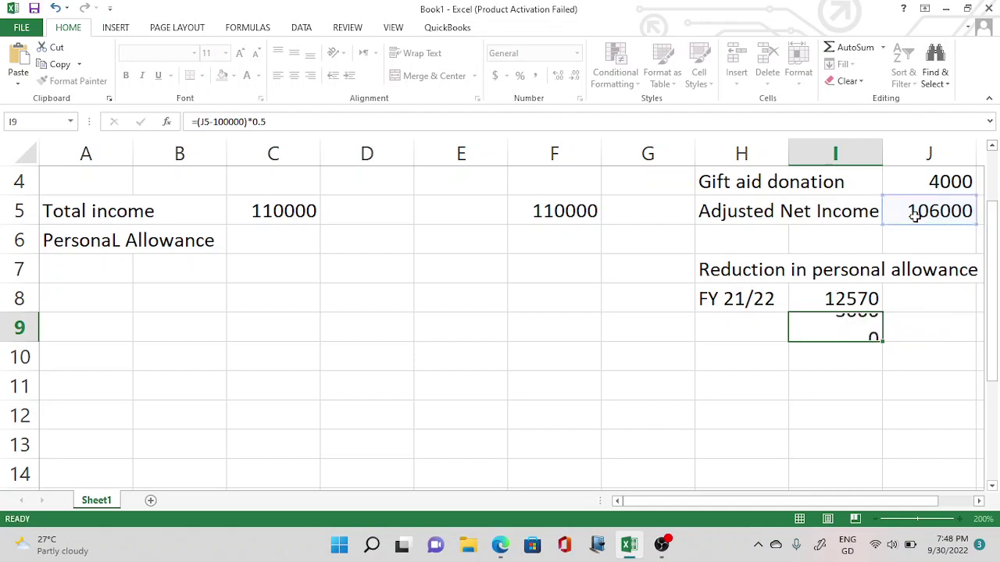
Step: Label H9 "Reduction", without the rest of the autocompleted heading text
left_click(745, 328)
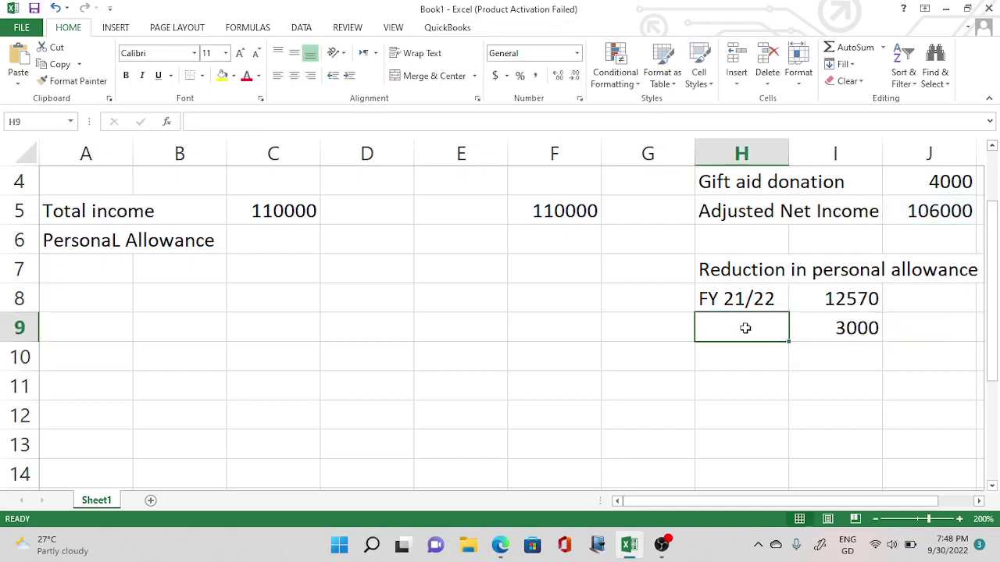
type("Reduc")
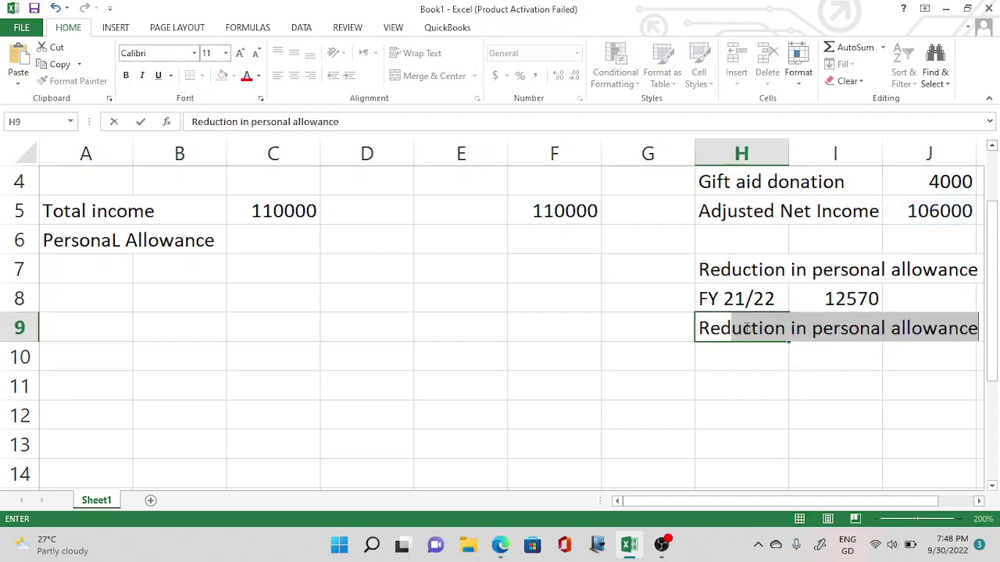
type("tion")
key("Delete")
key("Return")
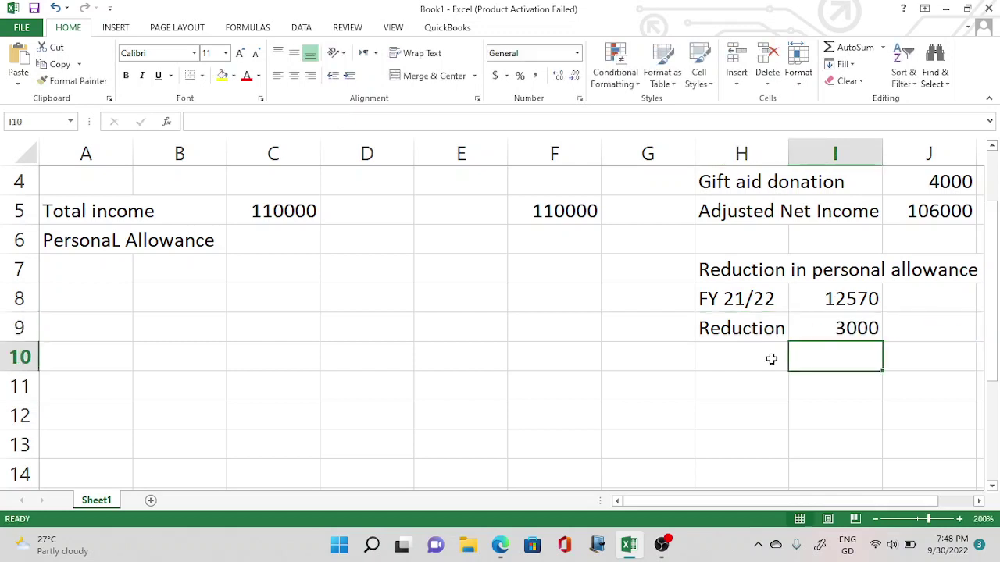
Step: Enter the label "Personal Allowance" in H10, below the reduction row
type("=")
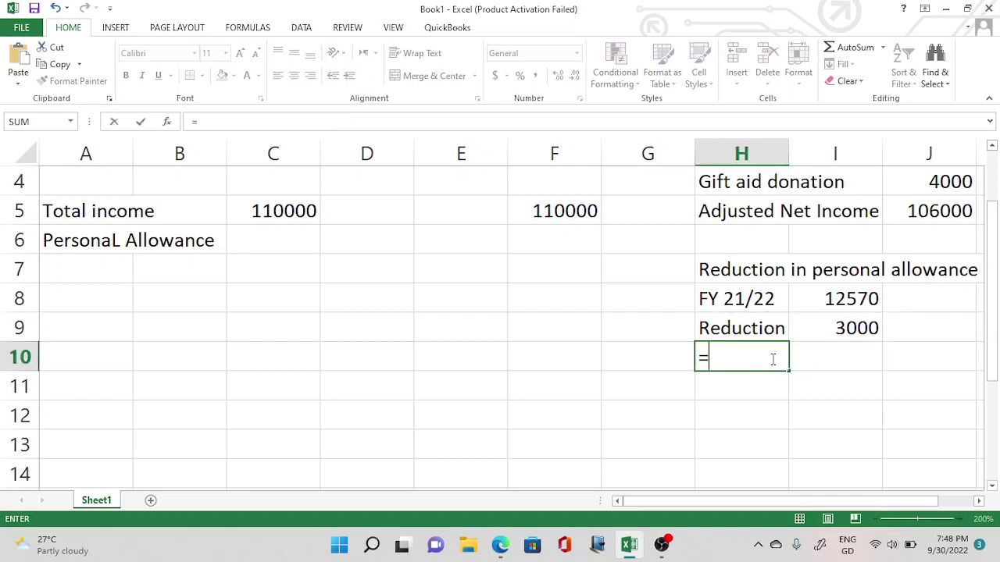
key("BackSpace")
type("Per")
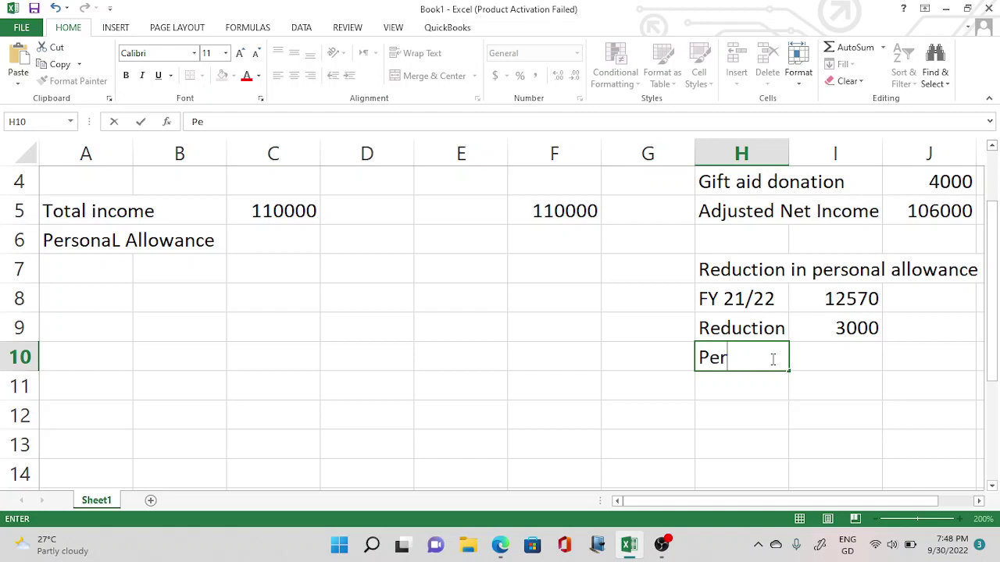
type("sonal Allowance")
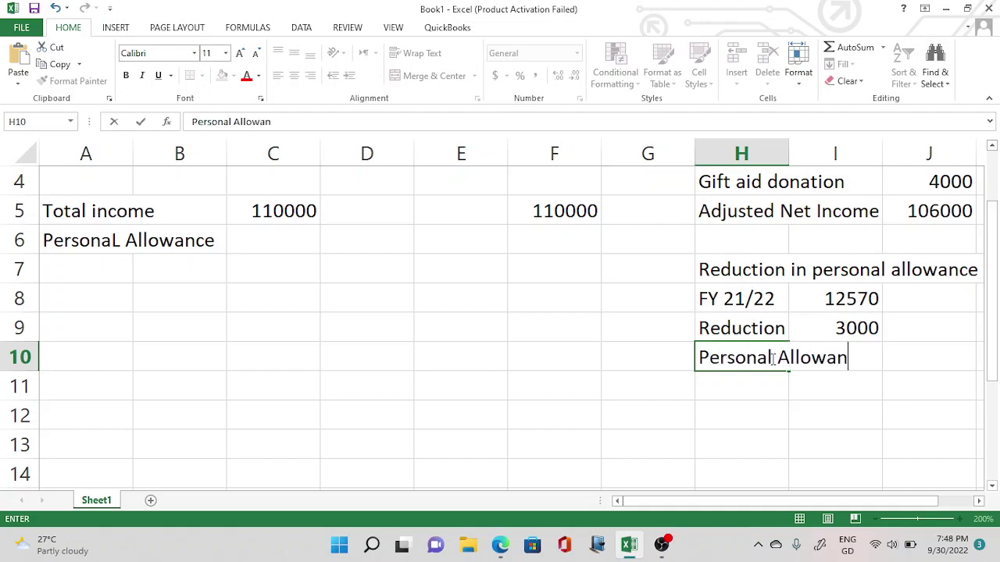
left_click(873, 422)
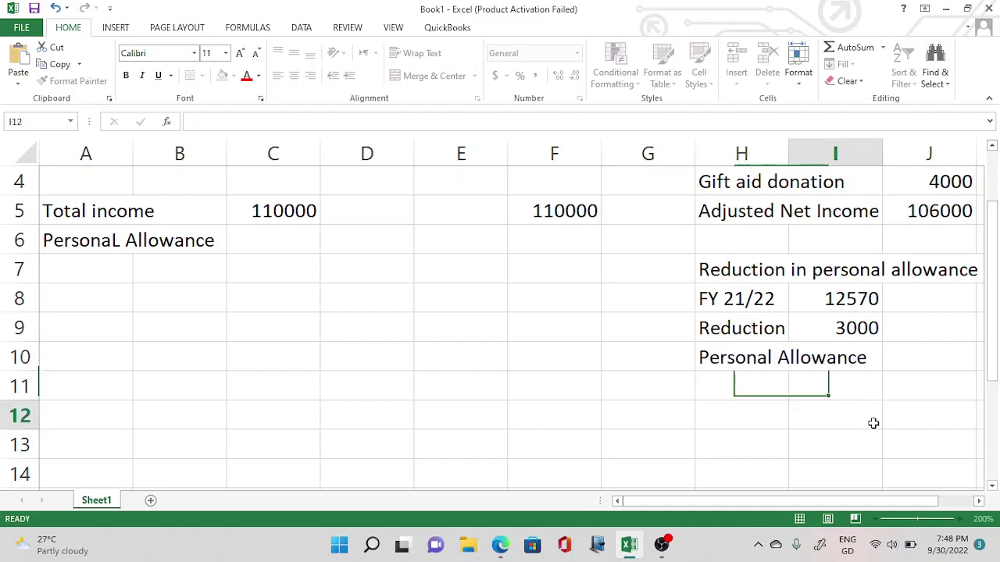
Step: Calculate the reduced personal allowance in I10 with the formula =I8-I9
left_click(864, 351)
type("=")
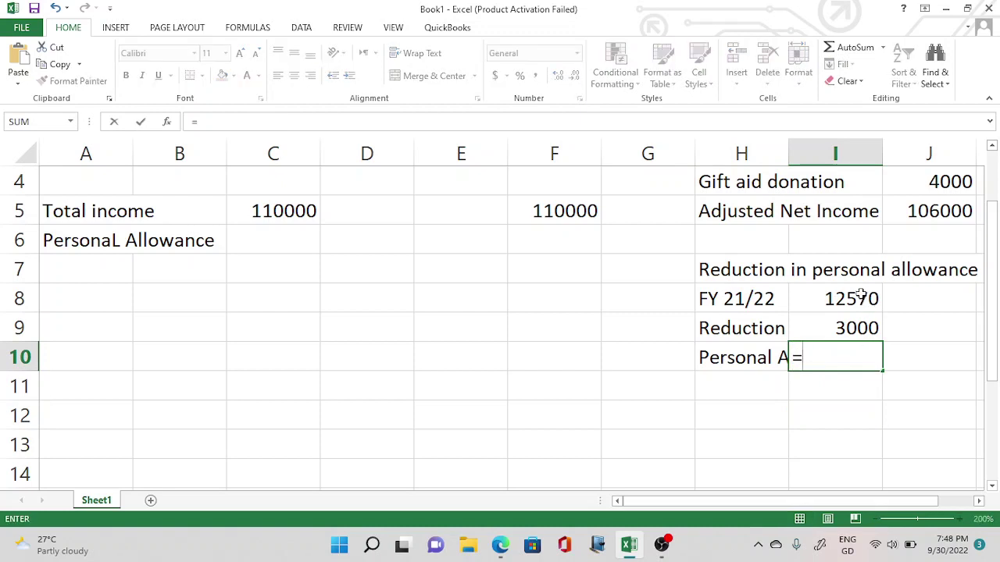
left_click(860, 295)
type("-")
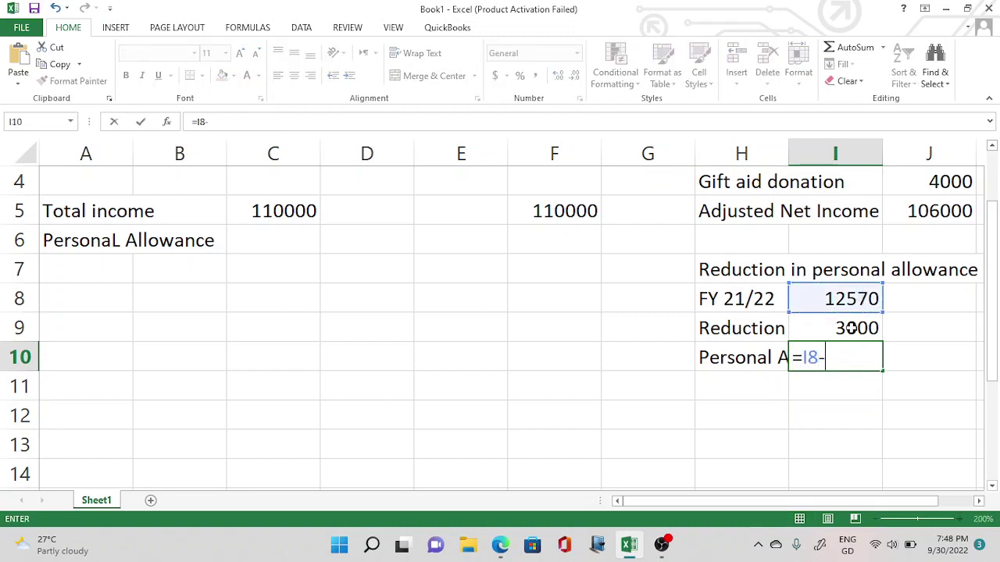
left_click(851, 328)
key("Return")
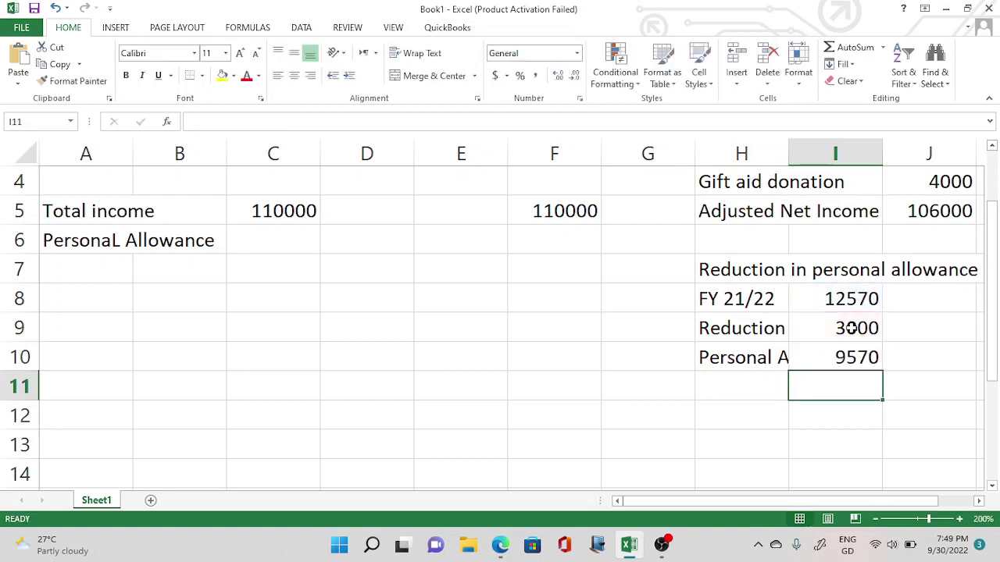
Step: Link the personal allowance row to the working by entering =I10 in C6 and =C6 in the Total column's F6
left_click(285, 240)
type("=")
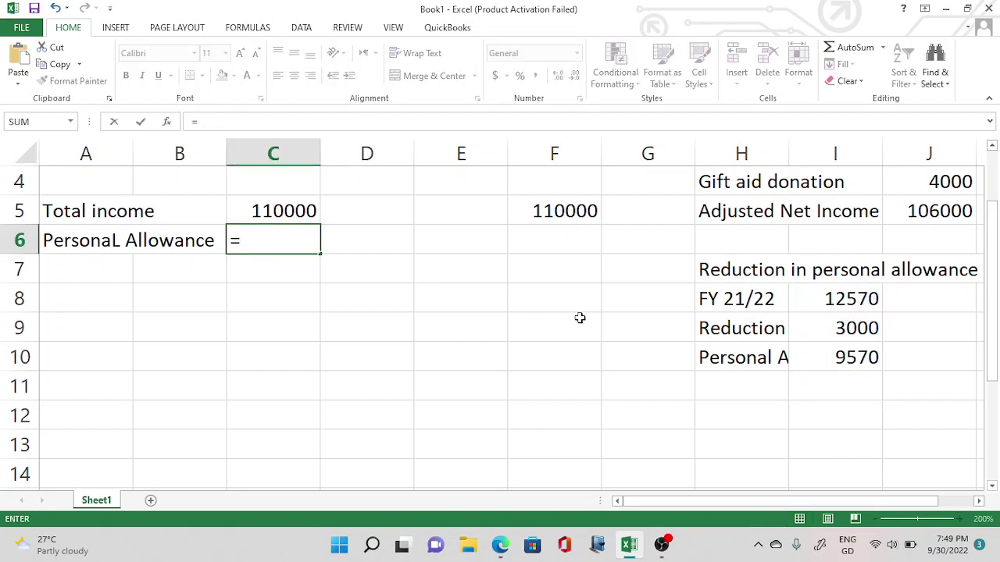
left_click(851, 361)
key("ctrl+Return")
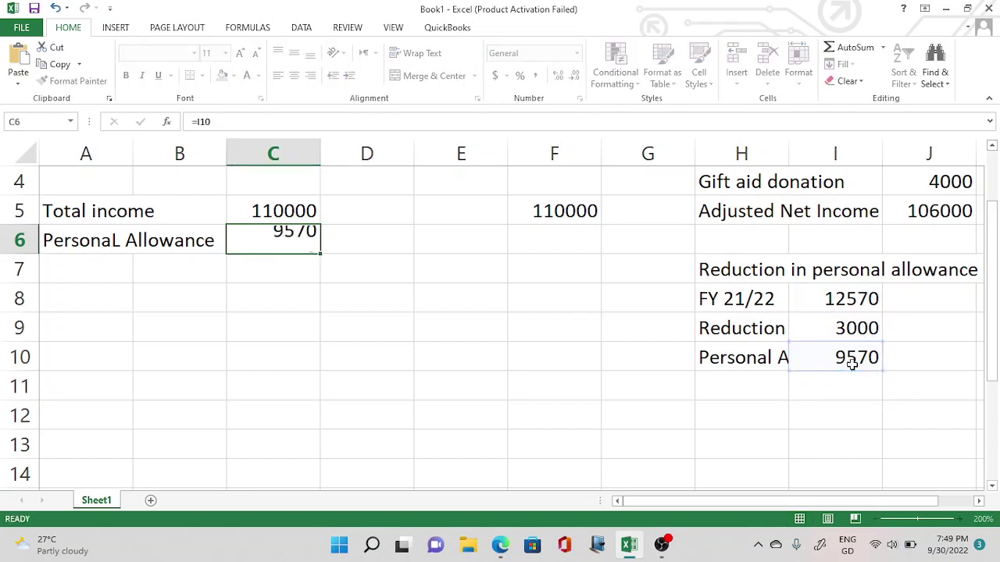
left_click(581, 241)
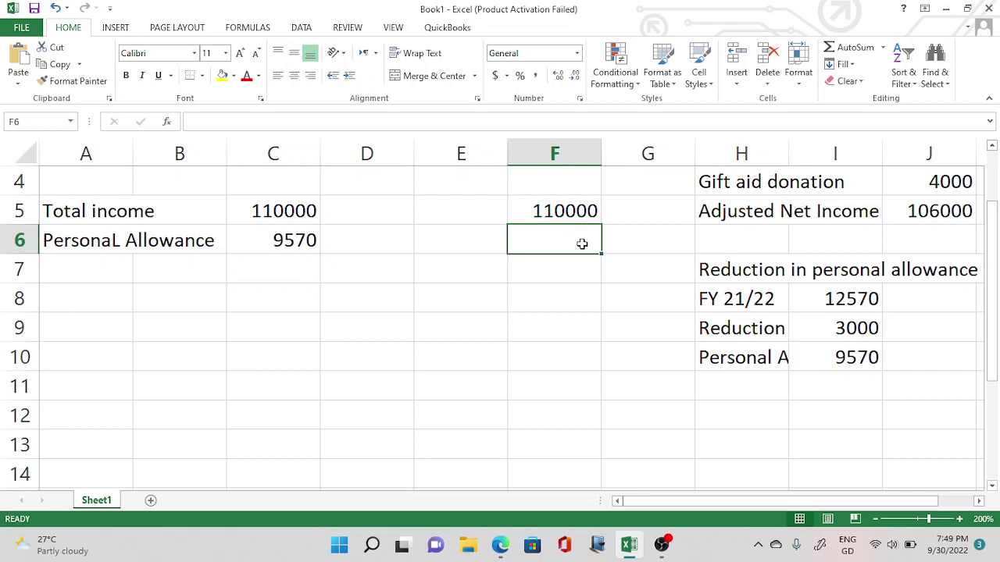
type("=")
left_click(289, 243)
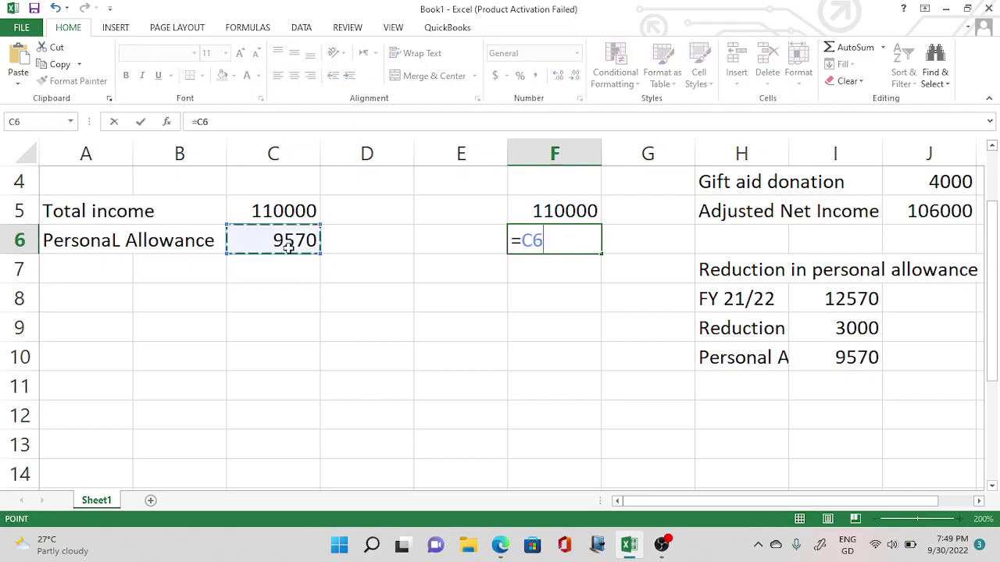
key("Return")
Step: Label A7 "Taxable income" and calculate it in C7 with the formula =C5-C6
left_click(121, 274)
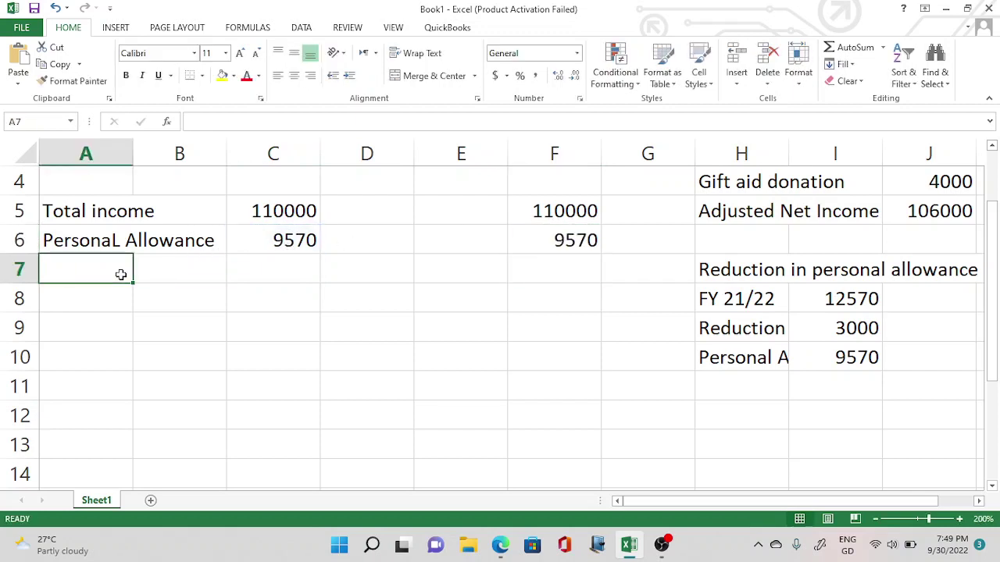
type("Taxable i")
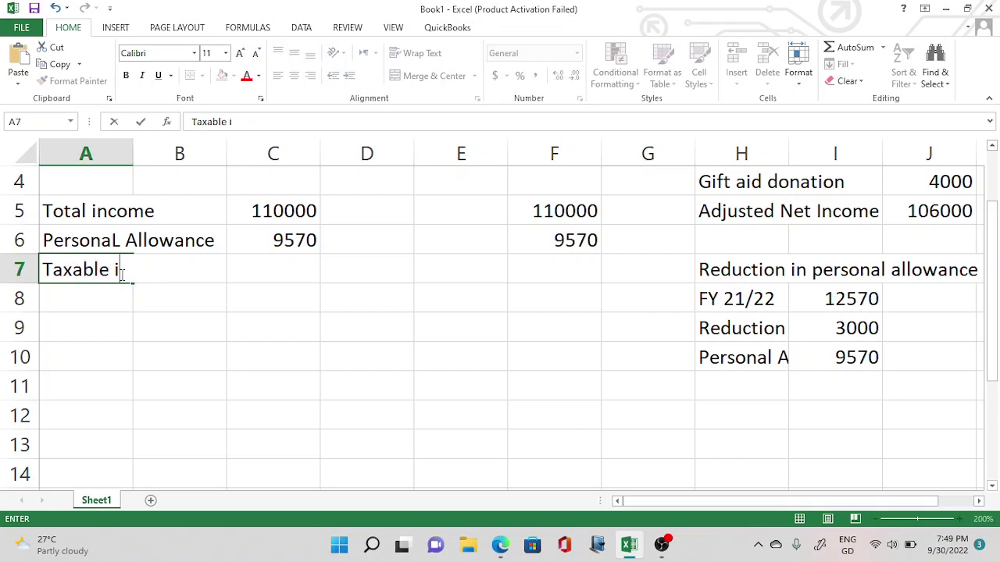
type("ncome")
left_click(259, 265)
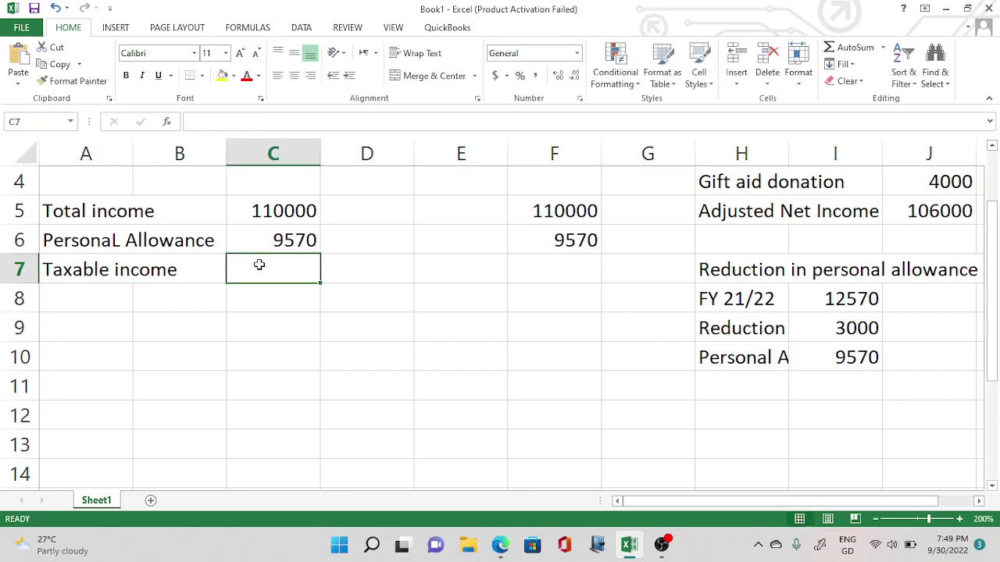
type("=")
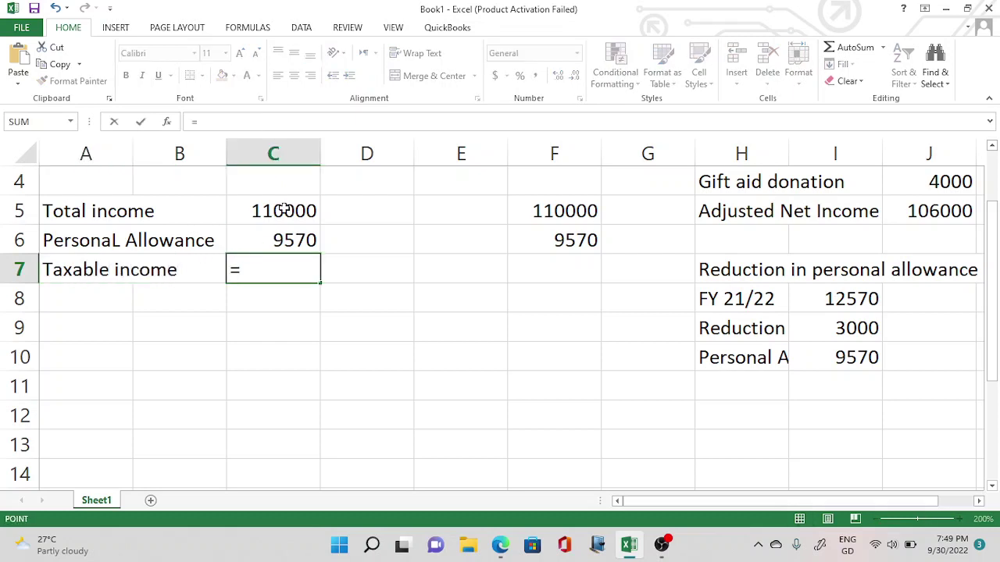
left_click(285, 209)
type("-")
left_click(294, 237)
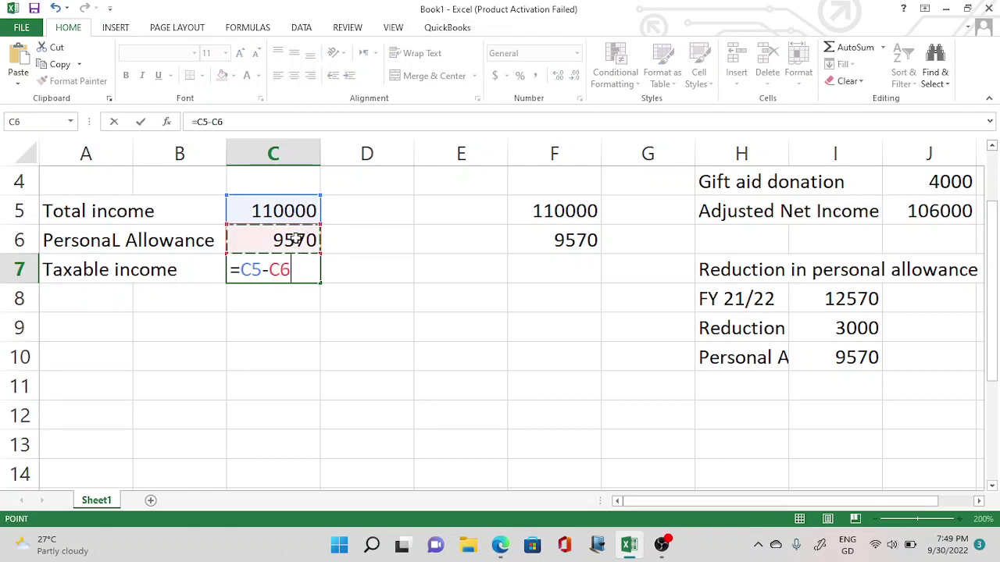
key("Return")
Step: Fill the taxable income formula from C7 across row 7 to F7
left_click(309, 265)
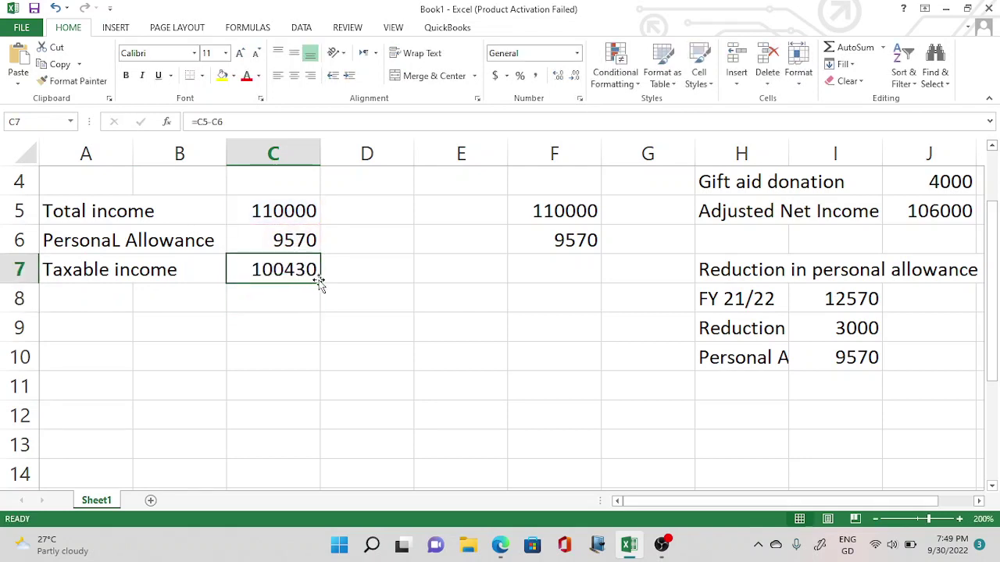
left_click_drag(320, 282, 566, 267)
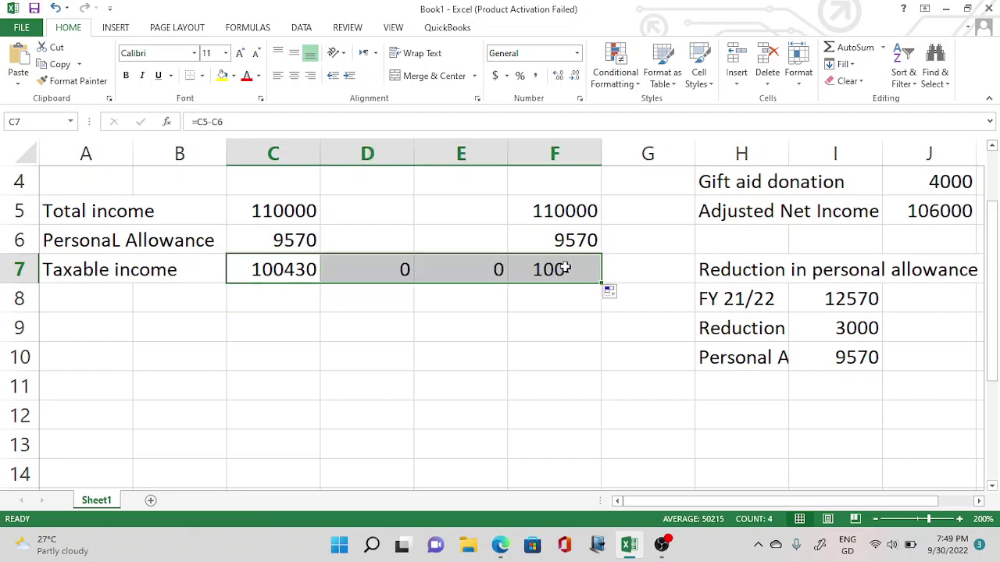
left_click(468, 333)
Step: Clear the unneeded taxable income formulas from D7 and E7
left_click(393, 268)
double_click(393, 268)
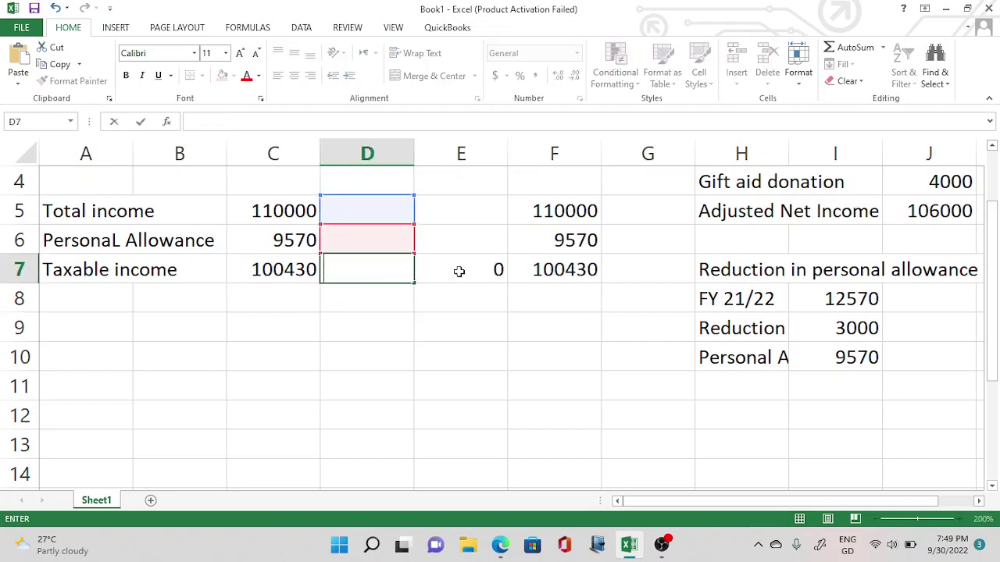
left_click(469, 269)
double_click(463, 268)
left_click(483, 352)
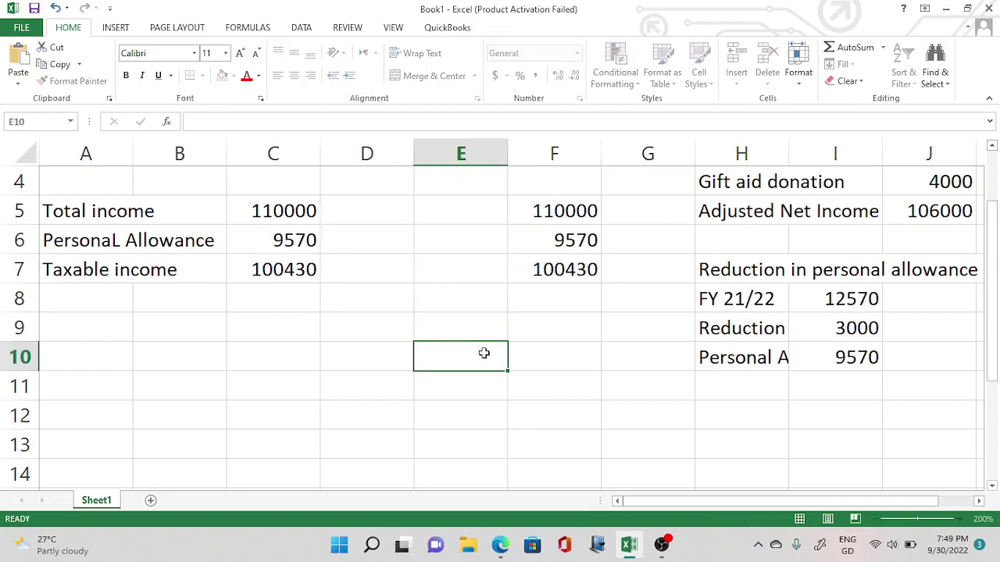
Step: Enter the heading "Q2" in A9 and consult question Q2 in the Basics of Income Tax PDF handout in Edge
left_click(62, 320)
type("q2")
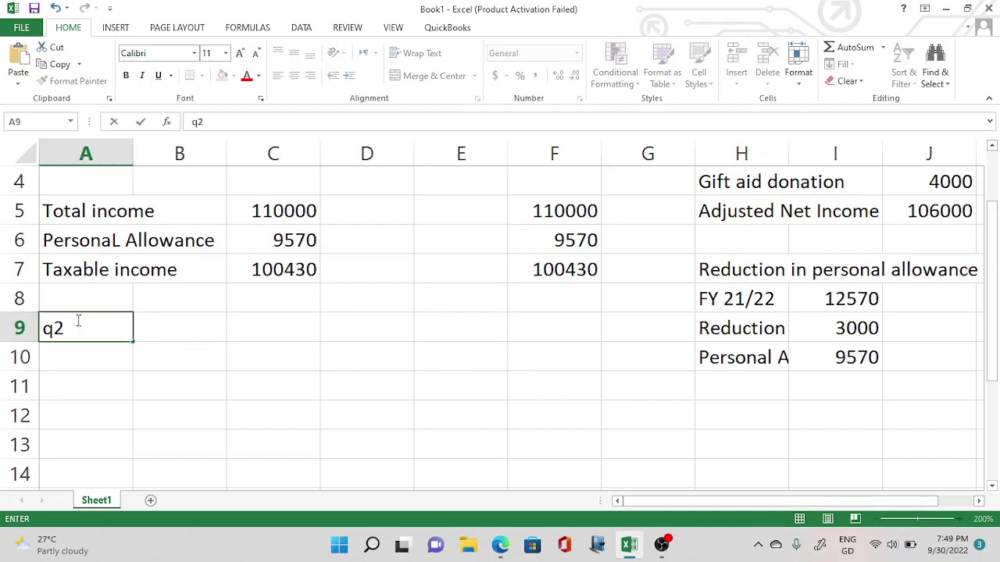
key("BackSpace")
type("Q2")
key("alt+Tab")
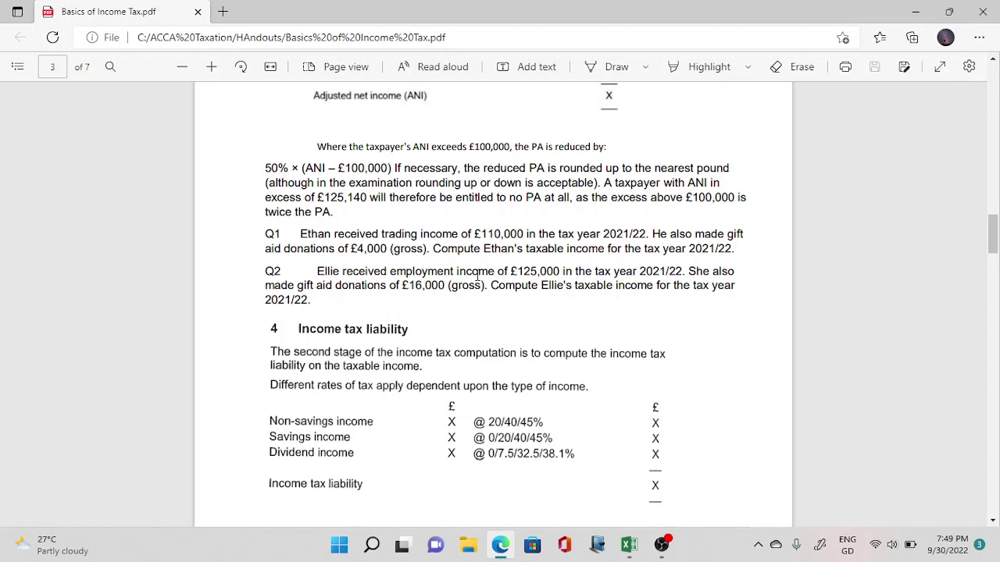
key("alt+Tab")
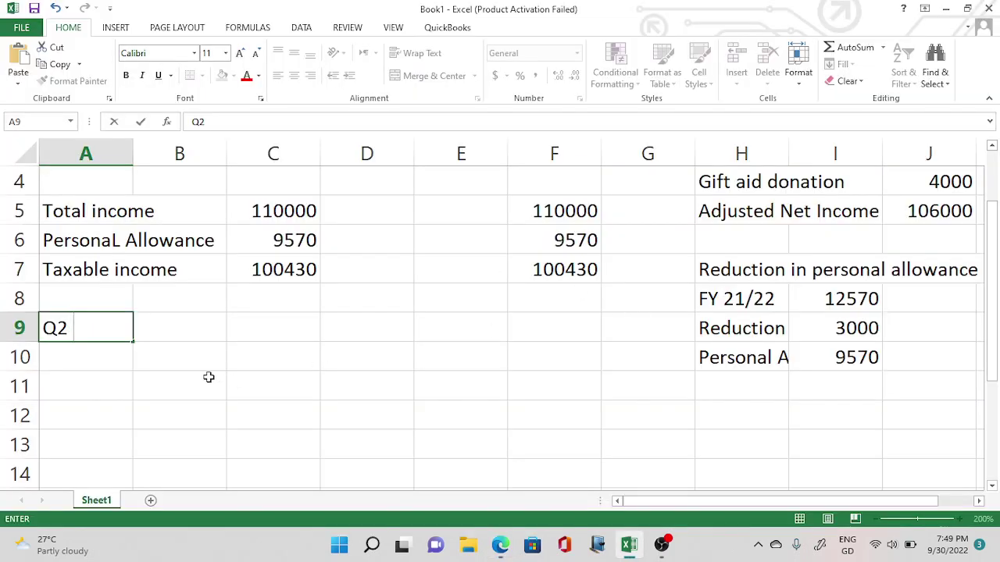
left_click(107, 352)
Step: Copy the Q1 computation block A2:J10 and paste it starting at A12
left_click(63, 209)
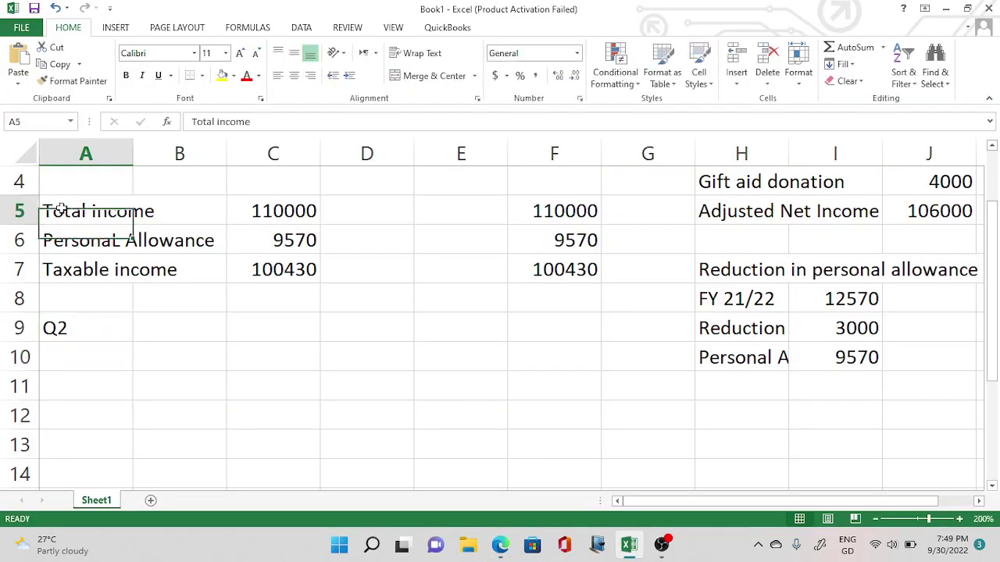
left_click_drag(62, 209, 70, 246)
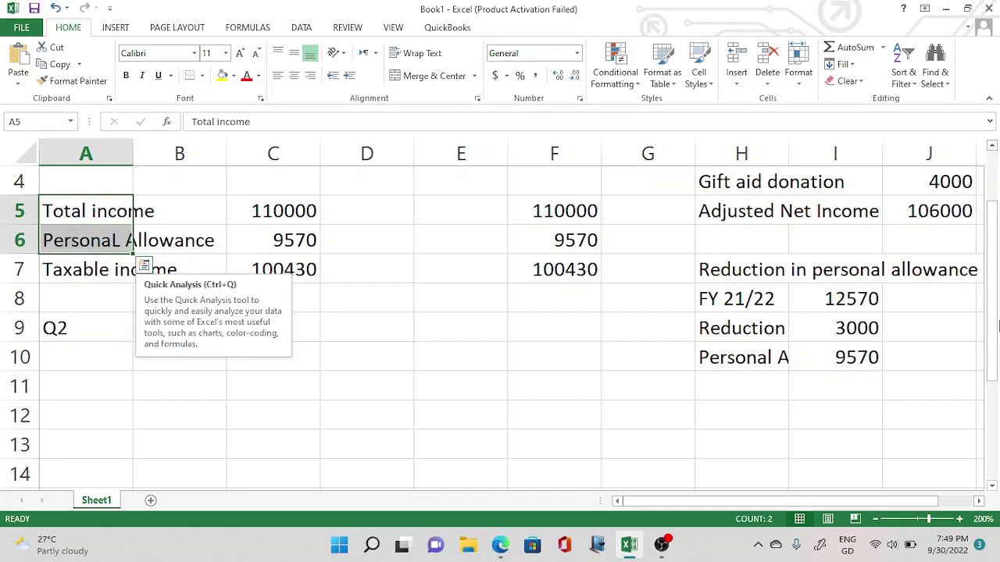
left_click_drag(991, 313, 990, 280)
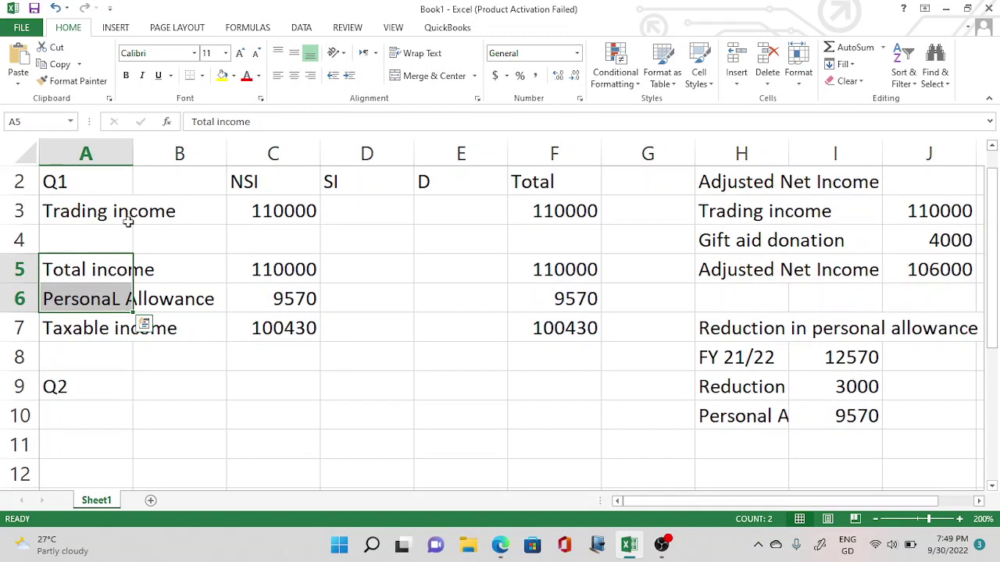
left_click_drag(109, 185, 942, 414)
key("ctrl+c")
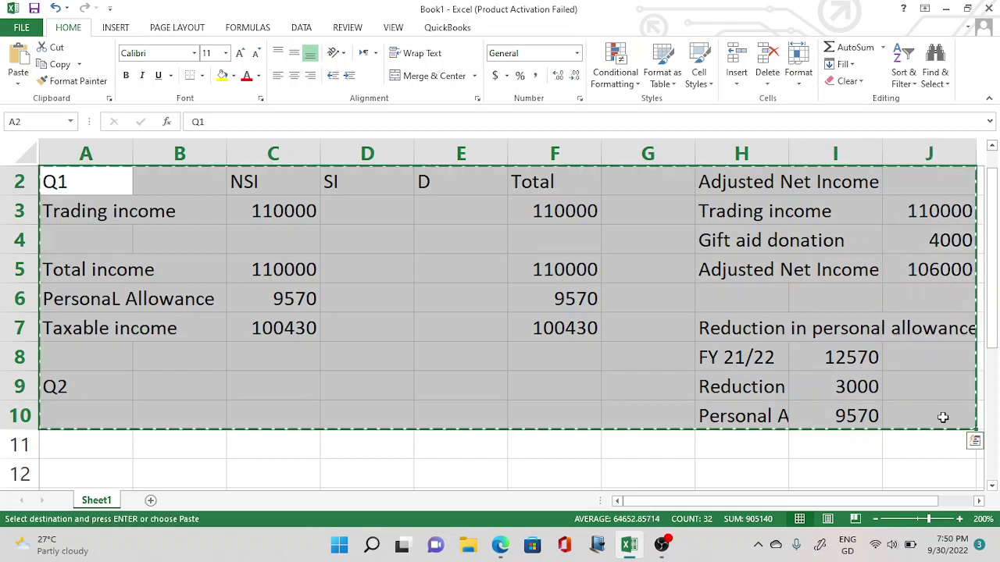
left_click(105, 466)
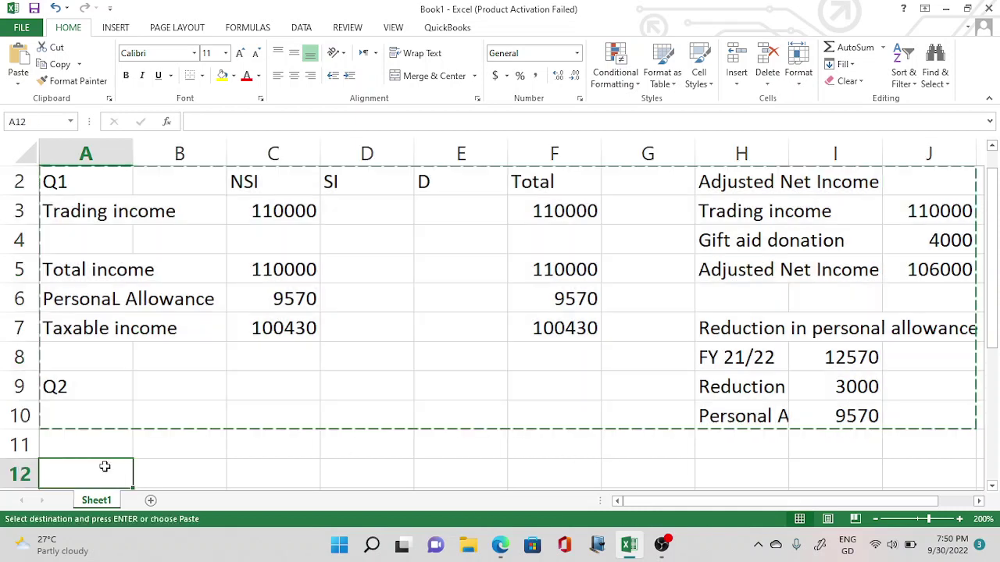
key("ctrl+v")
Step: Clear the old Q2 heading from A9 and retitle the copied block in A12 as "Q2"
left_click(79, 388)
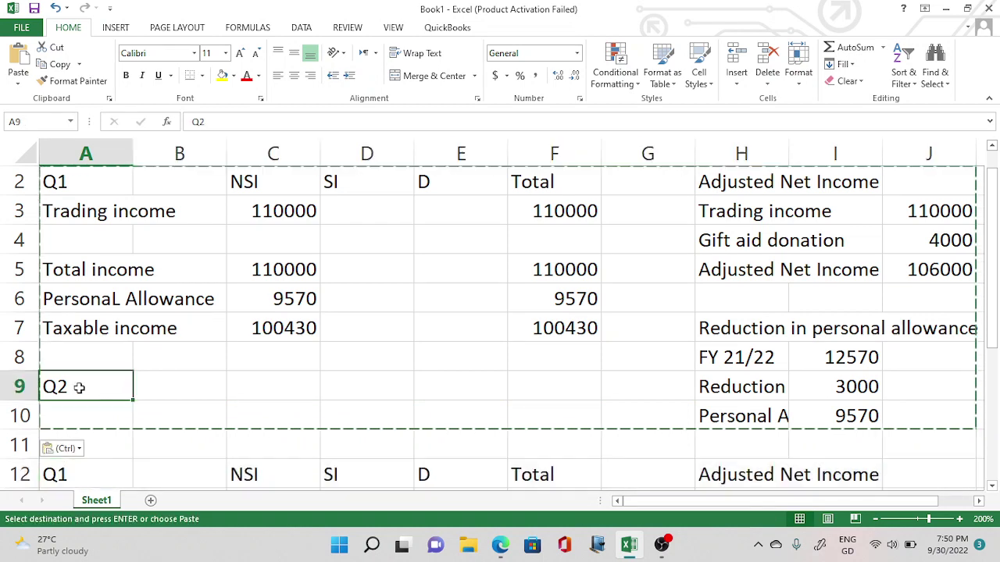
key("BackSpace")
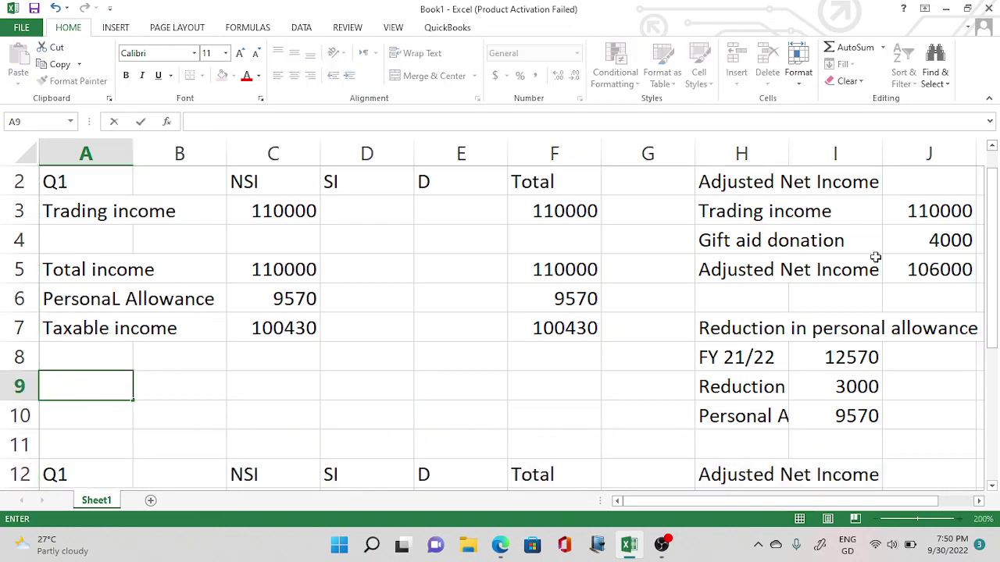
left_click_drag(997, 233, 998, 246)
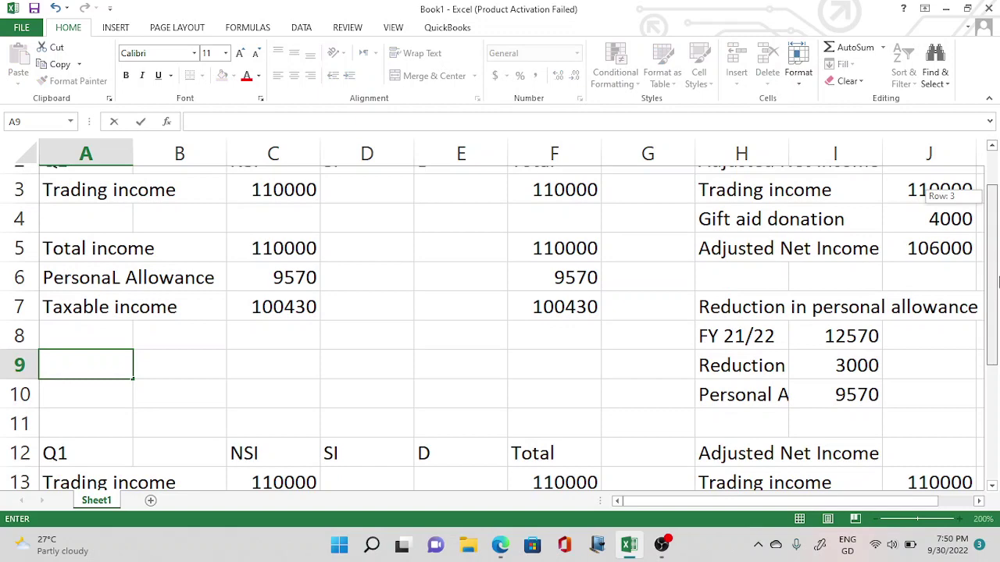
left_click_drag(998, 281, 993, 250)
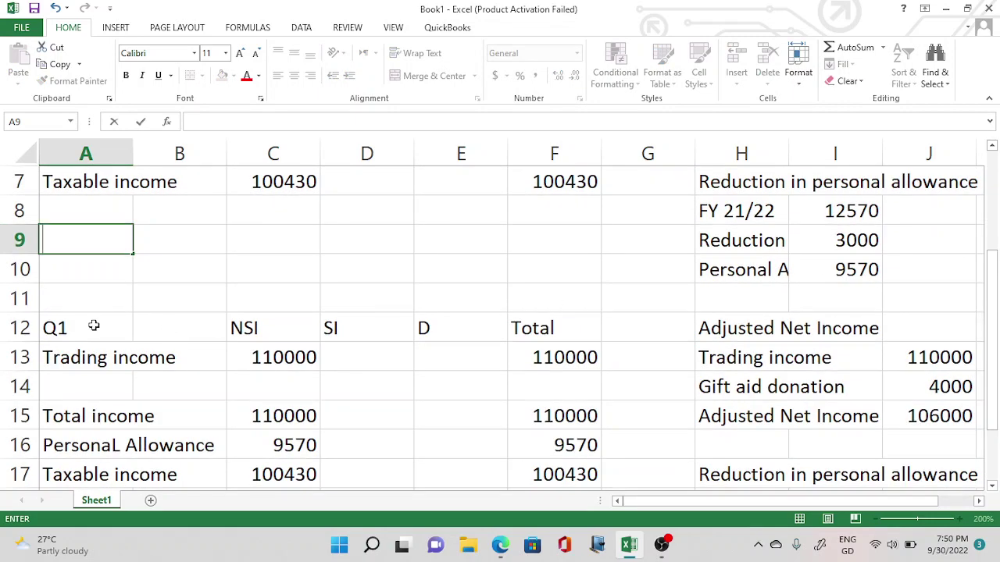
left_click(94, 327)
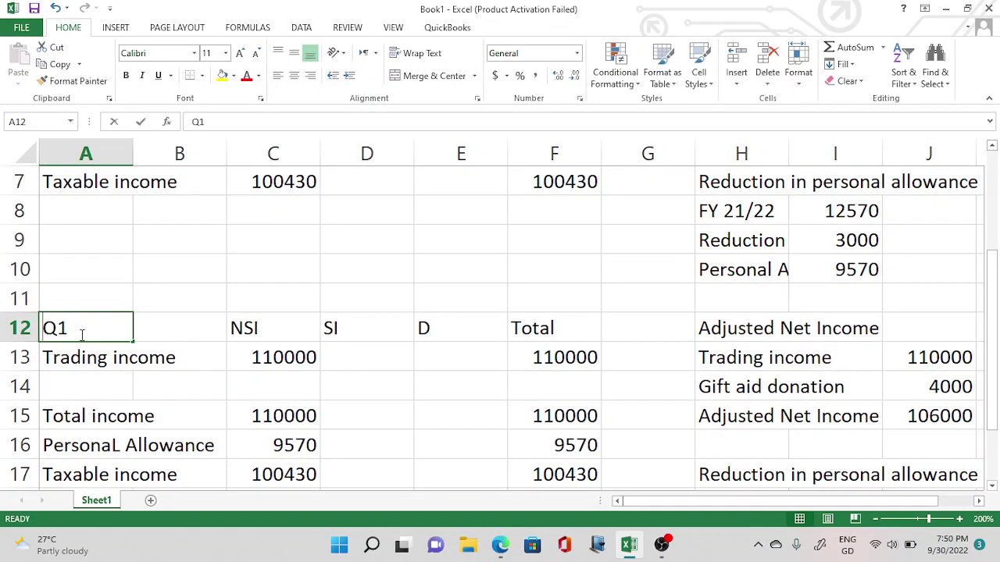
type("Q2")
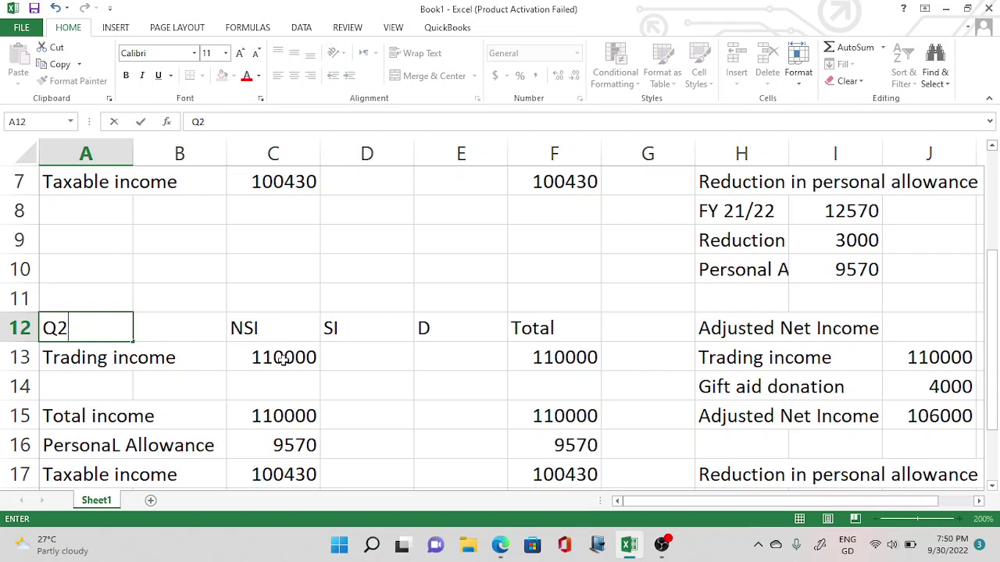
Step: Change the income label in A13 of the Q2 block to "Employment income"
left_click(65, 360)
left_click_drag(227, 123, 192, 123)
type("E,")
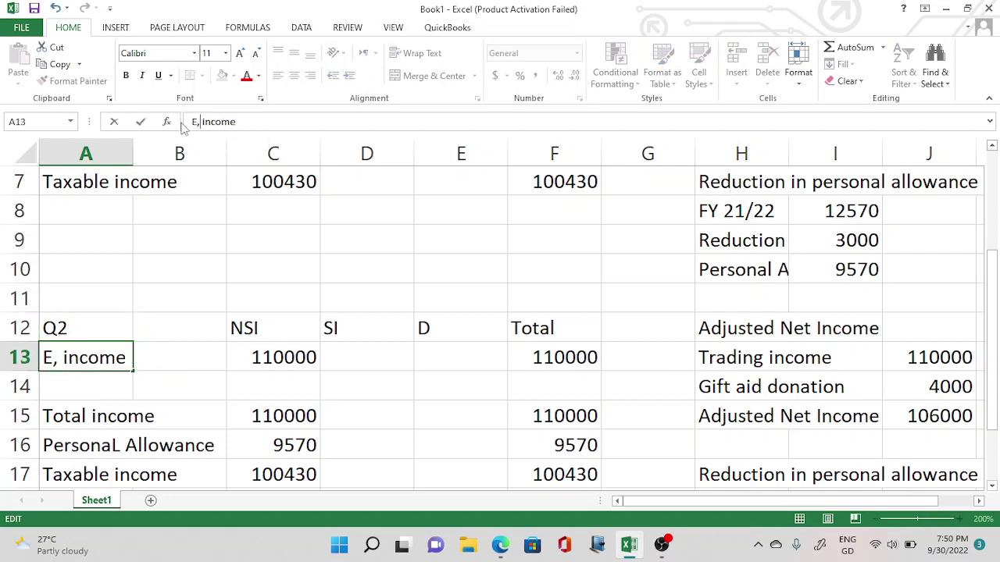
key("BackSpace")
type("mployment")
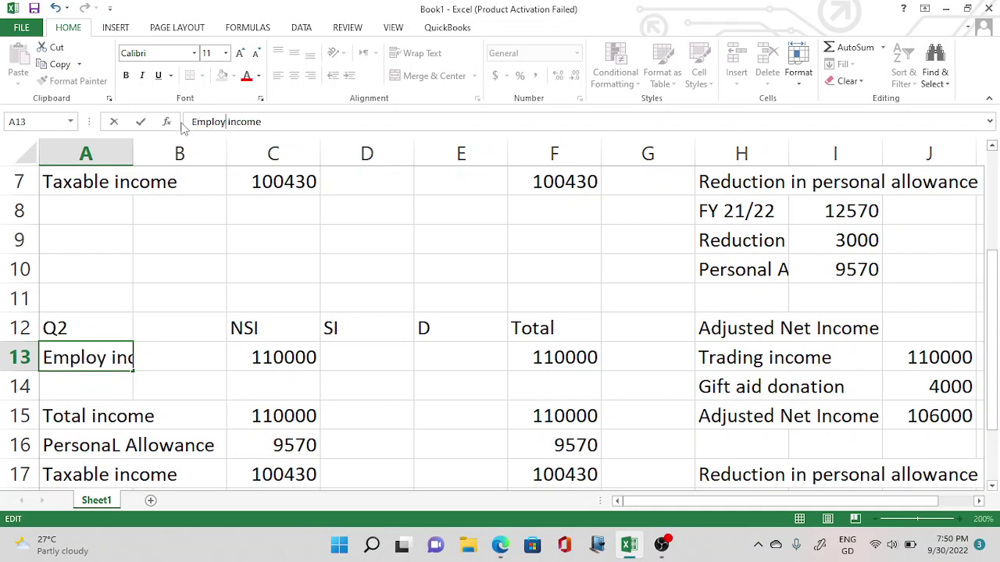
left_click(328, 242)
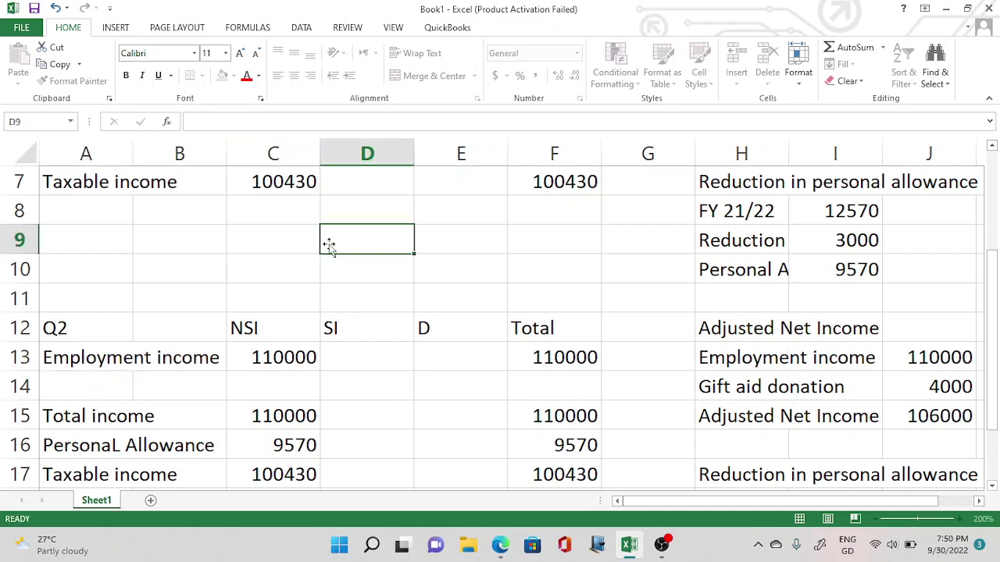
Step: Set the Q2 employment income in C13 to 125000 and check the linked total in F13
left_click(281, 358)
type("125000")
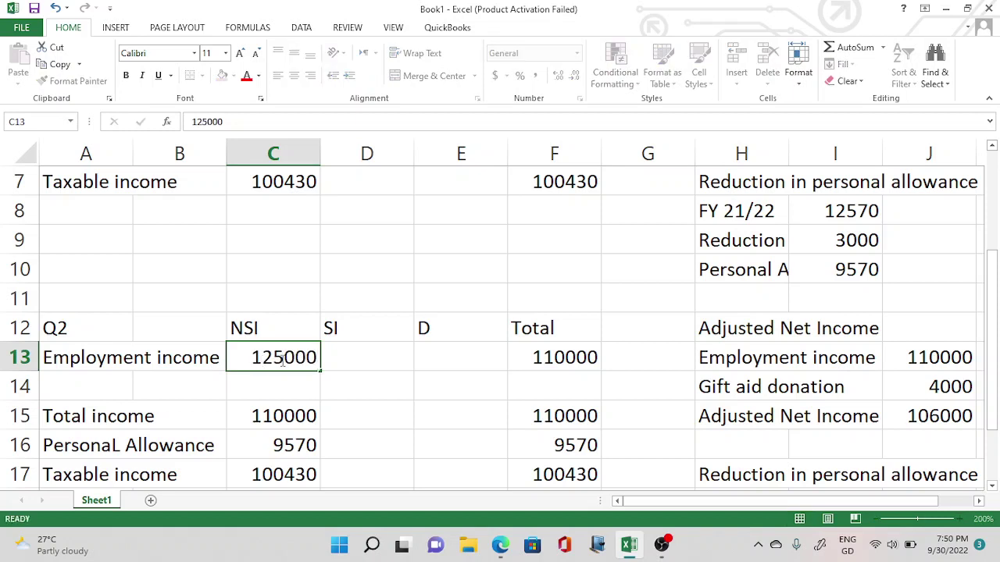
key("Return")
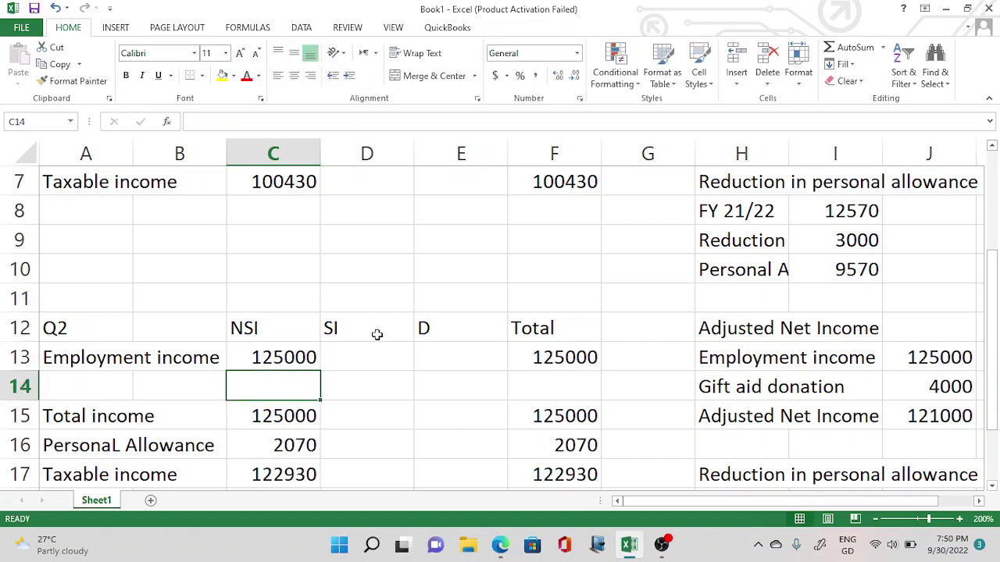
left_click(538, 355)
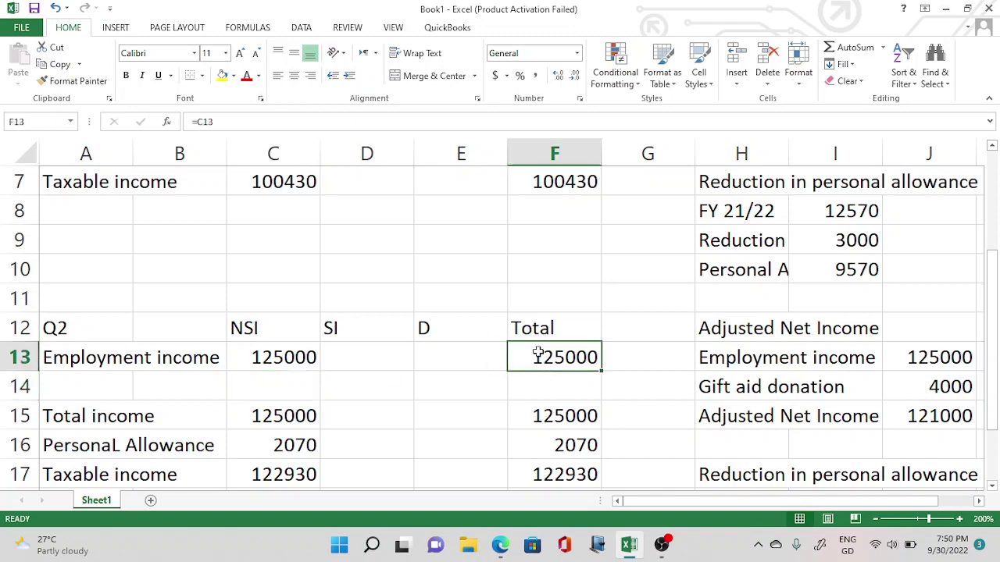
left_click(430, 378)
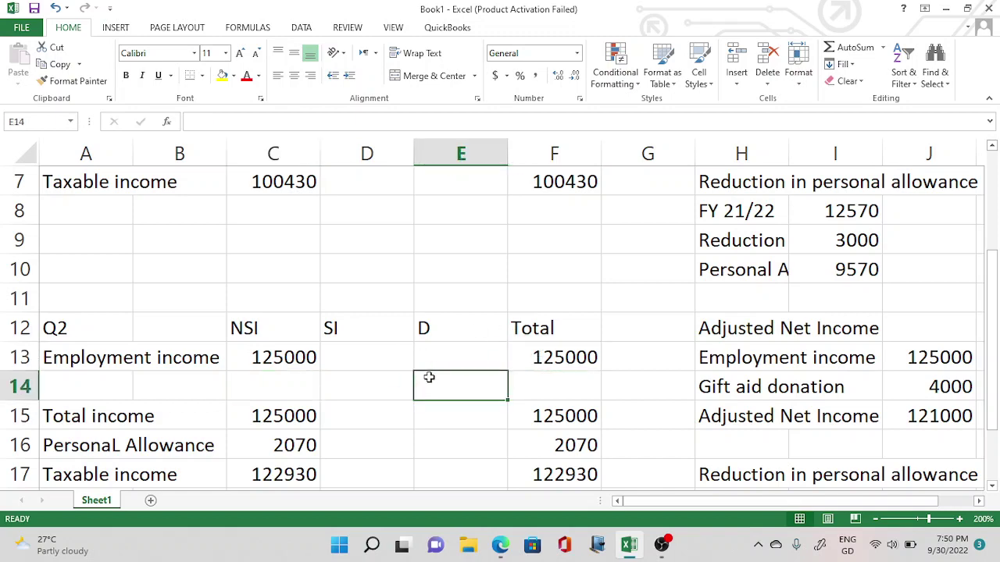
Step: Consult question Q2 in the PDF handout in Edge and set the gift aid donation in J14 of the Excel sheet to 16000
key("alt+Tab")
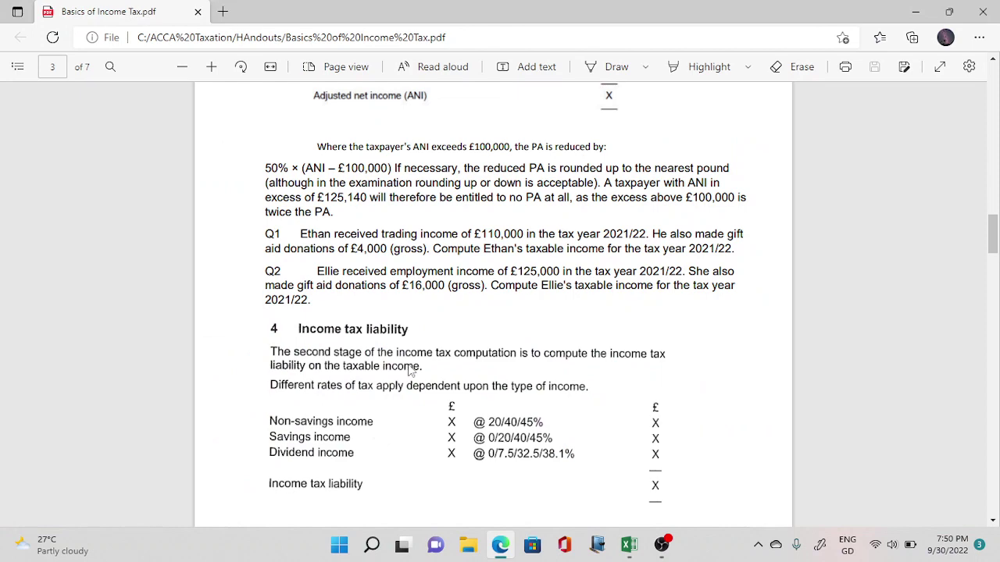
key("alt+Tab")
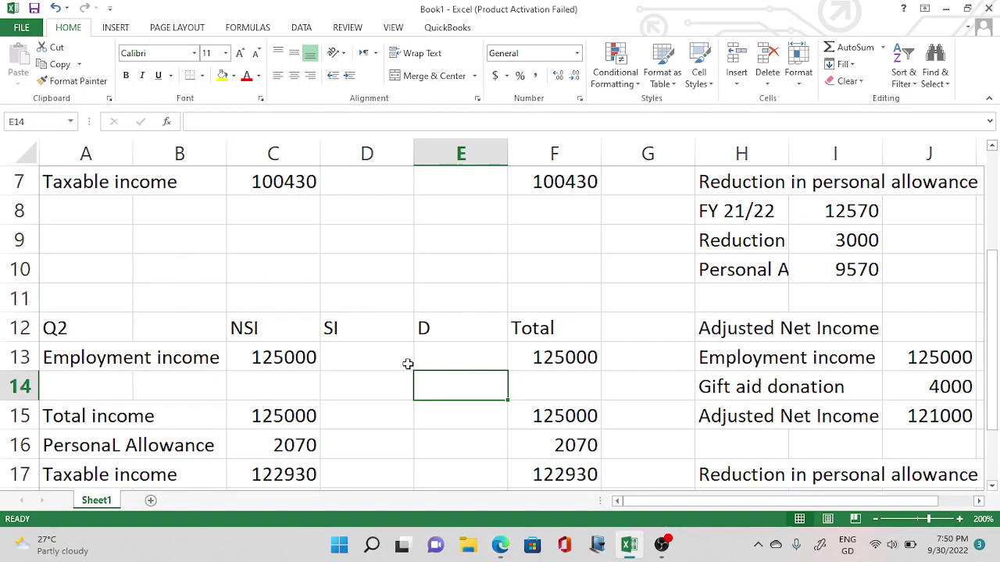
left_click(919, 381)
key("alt+Tab")
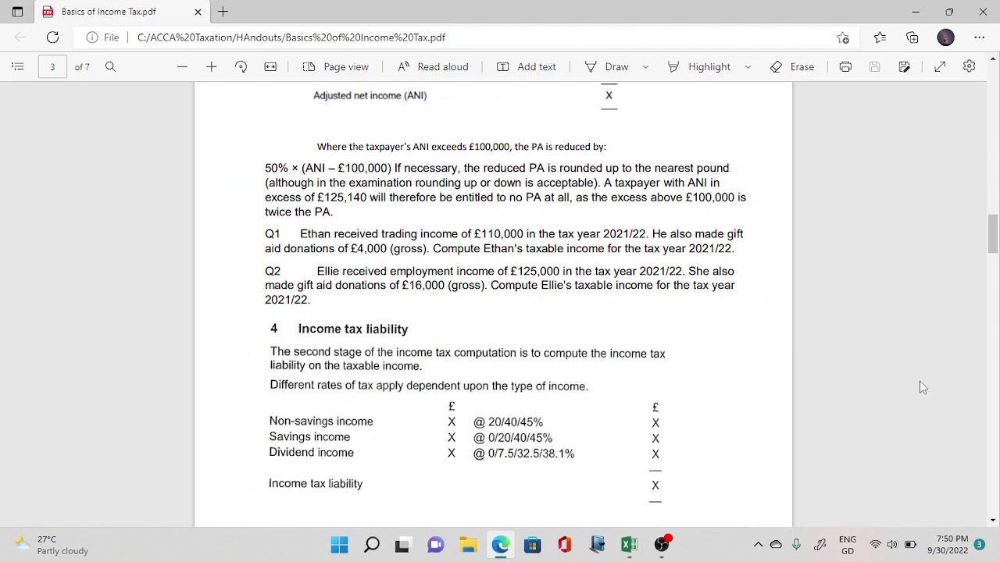
key("alt+Tab")
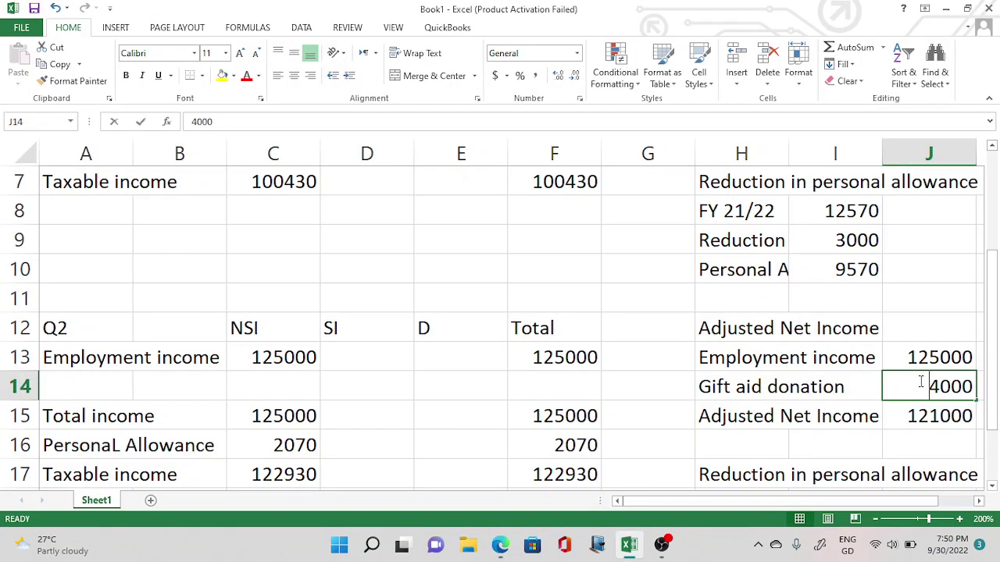
type("16000")
key("Return")
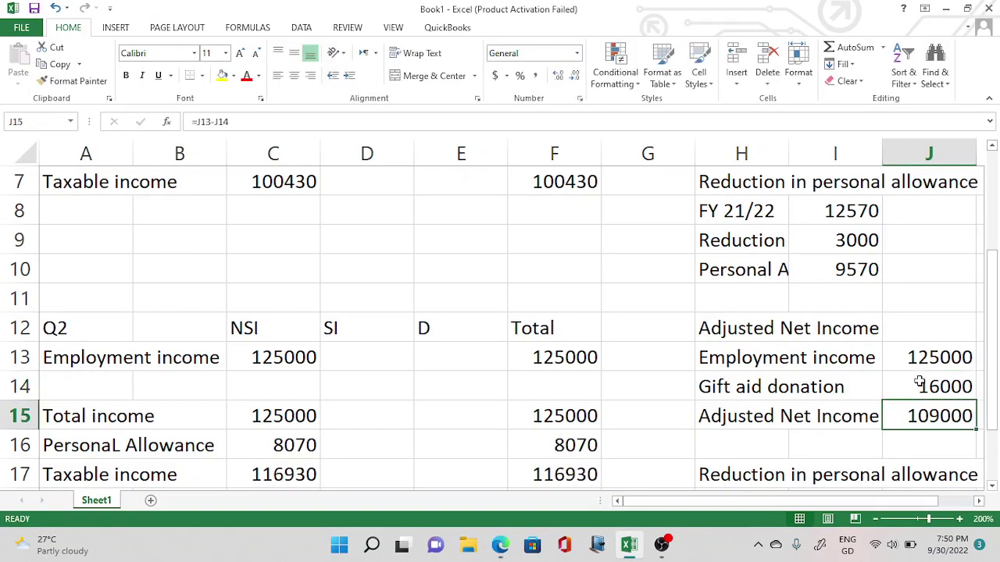
Step: Check the Q2 allowance reduction and taxable income formulas, and clear the leftover "Q2" heading from A19
left_click_drag(995, 289, 998, 326)
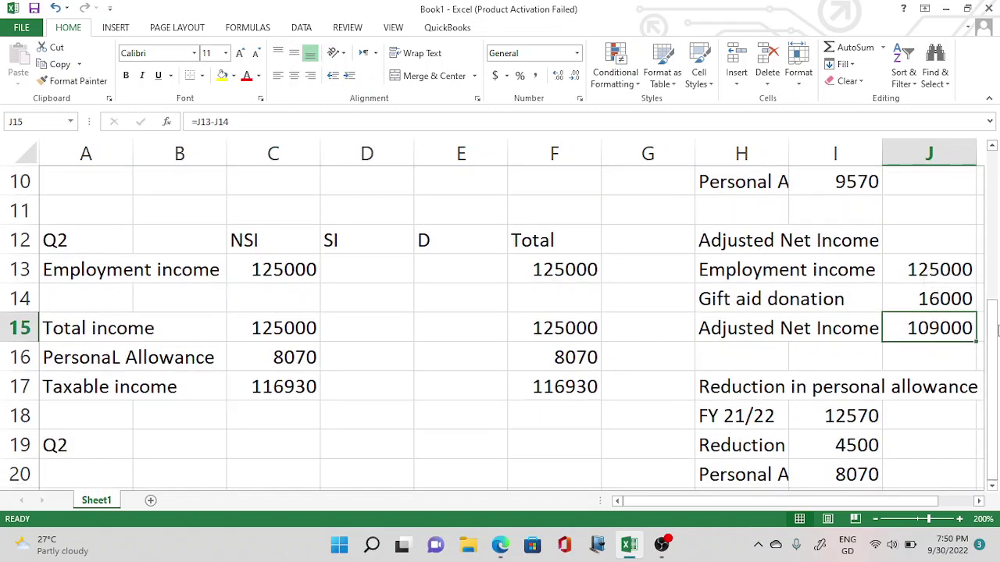
left_click(865, 443)
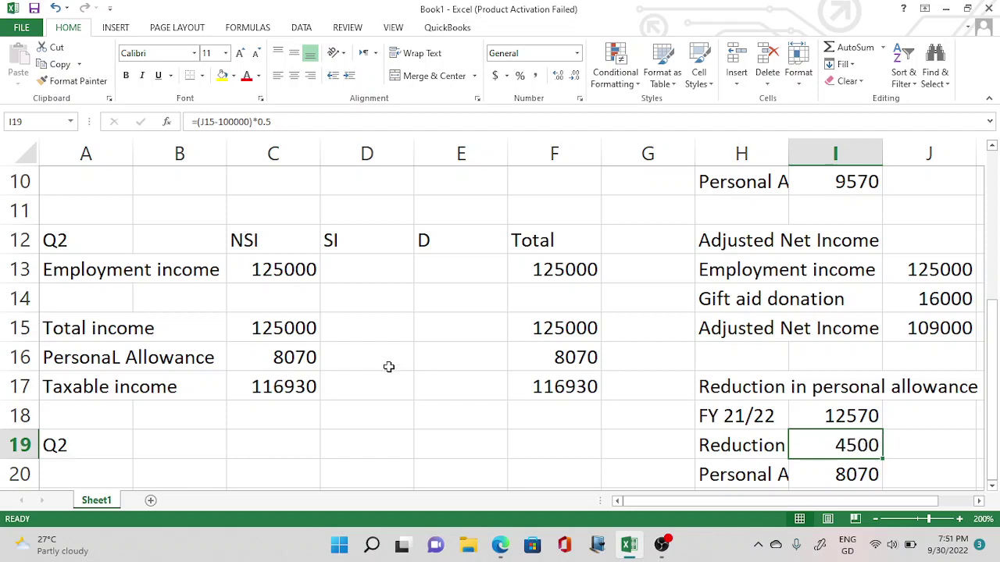
left_click(289, 383)
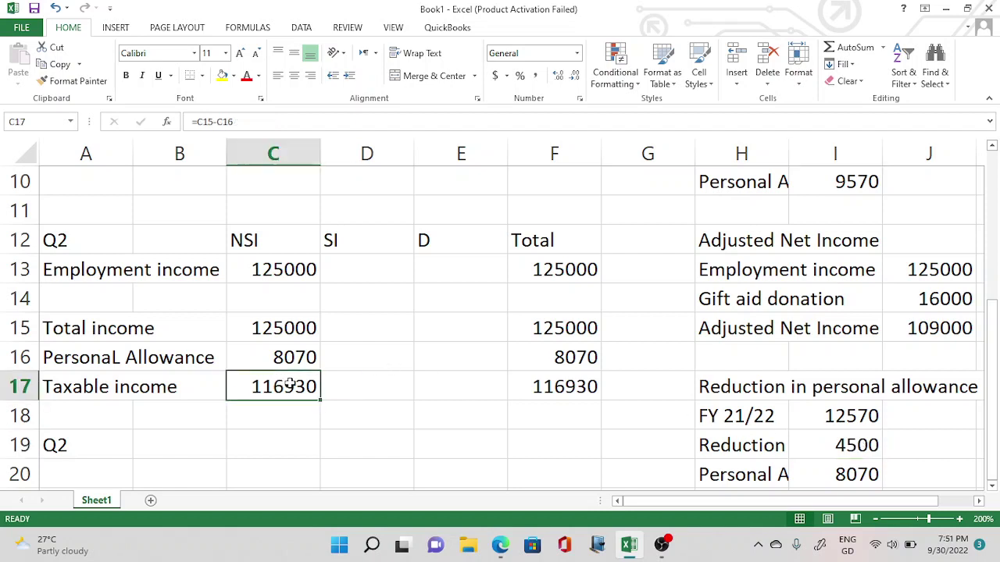
left_click(412, 403)
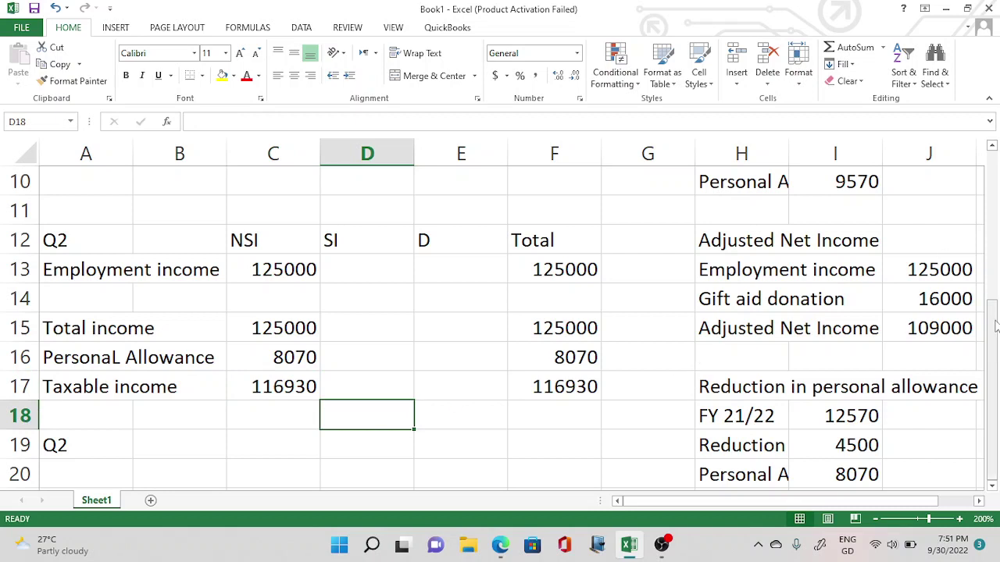
left_click(94, 445)
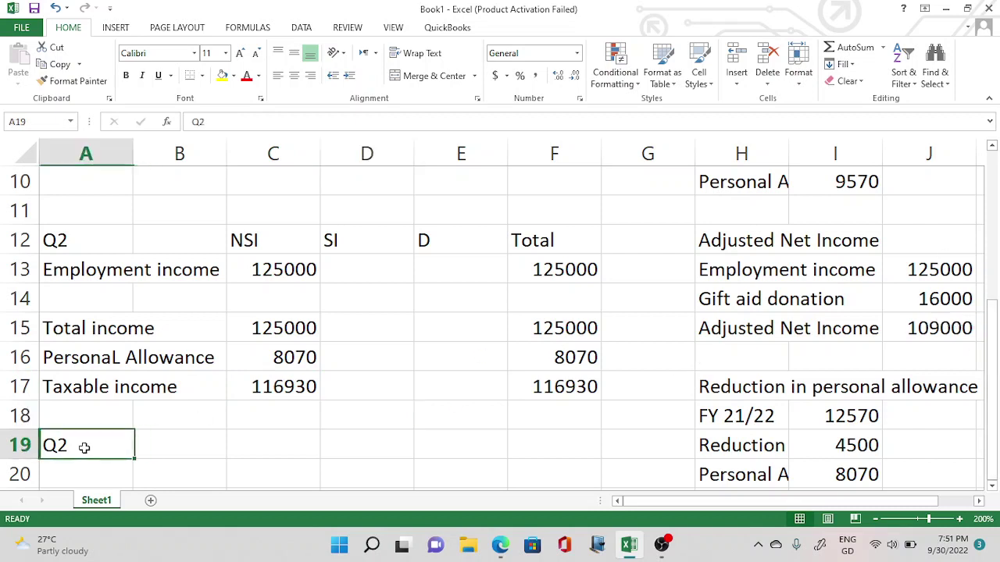
key("Delete")
left_click(262, 454)
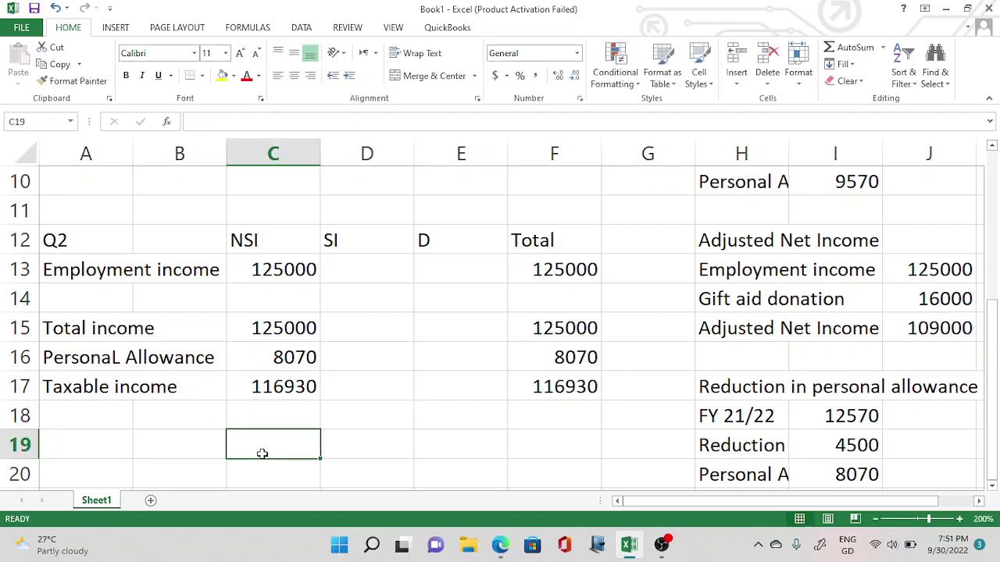
Step: Switch to the PDF handout in Edge and read the income tax liability section, the 2021/22 non-savings rates table and question Q3
key("alt+Tab")
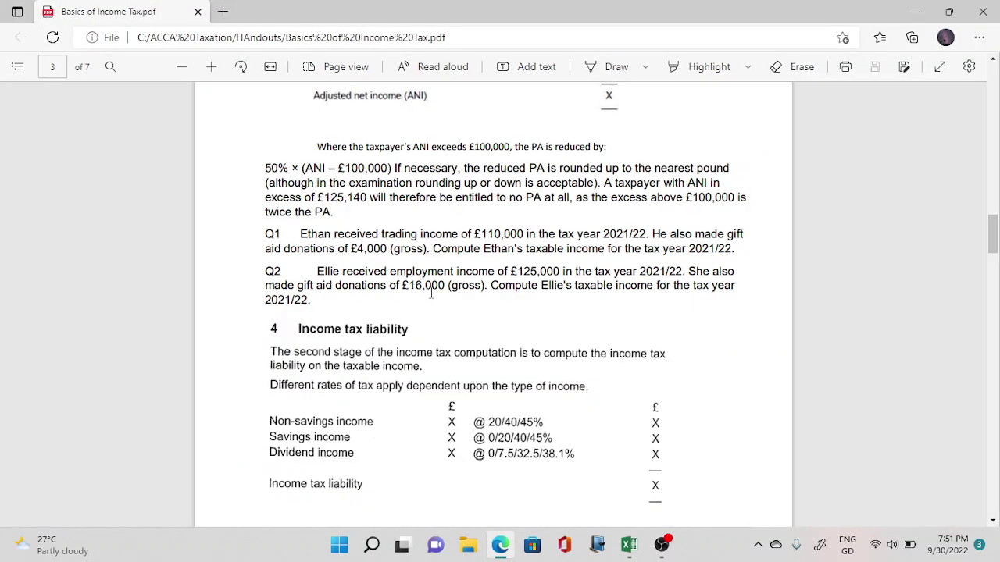
scroll(430, 293, "down", 3)
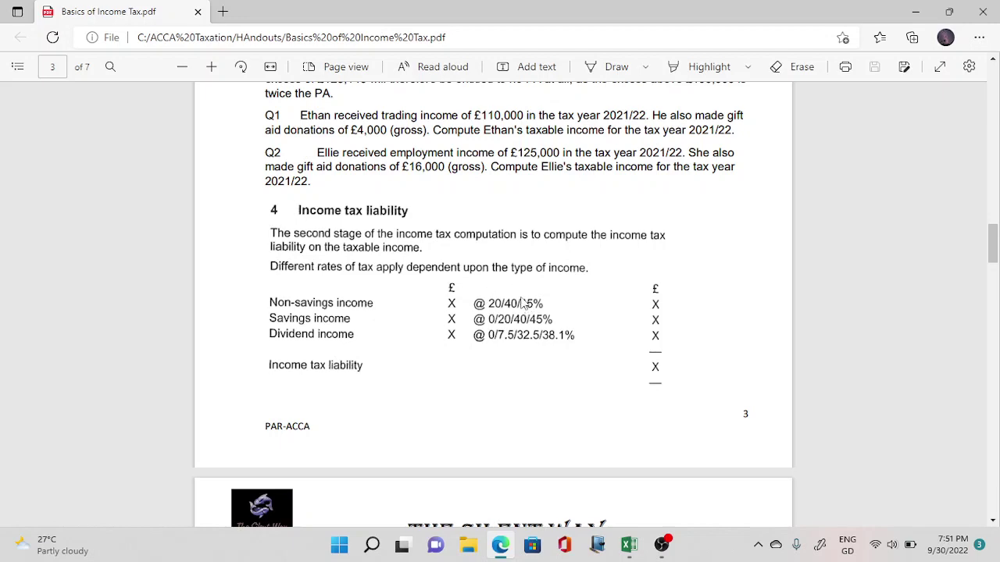
scroll(522, 304, "down", 5)
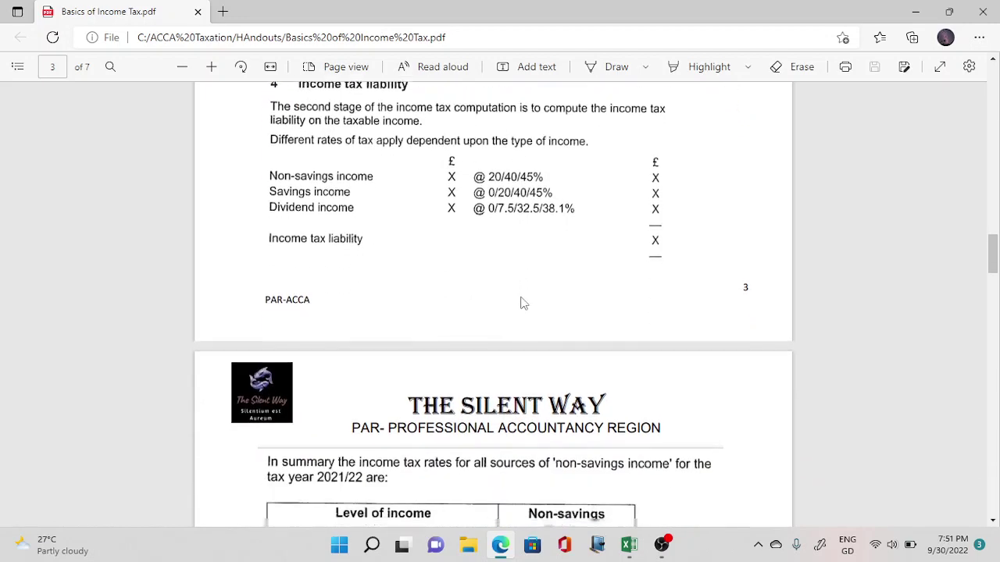
scroll(523, 304, "down", 4)
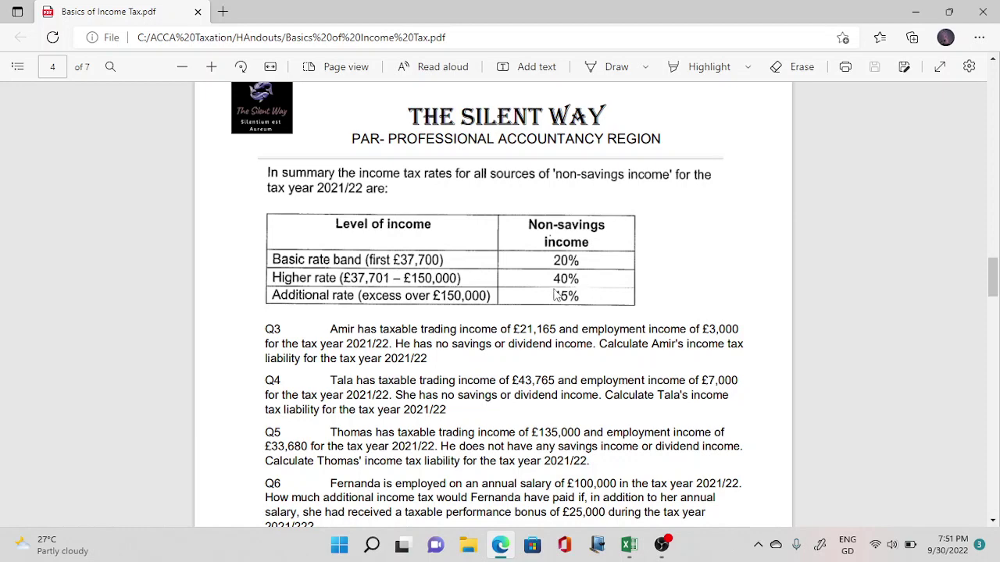
scroll(605, 270, "down", 1)
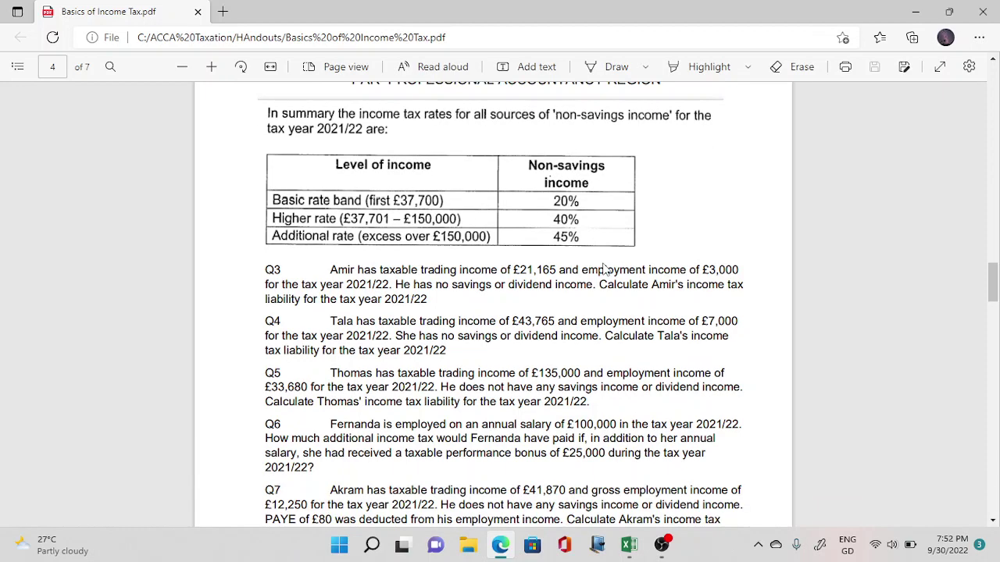
scroll(605, 270, "down", 1)
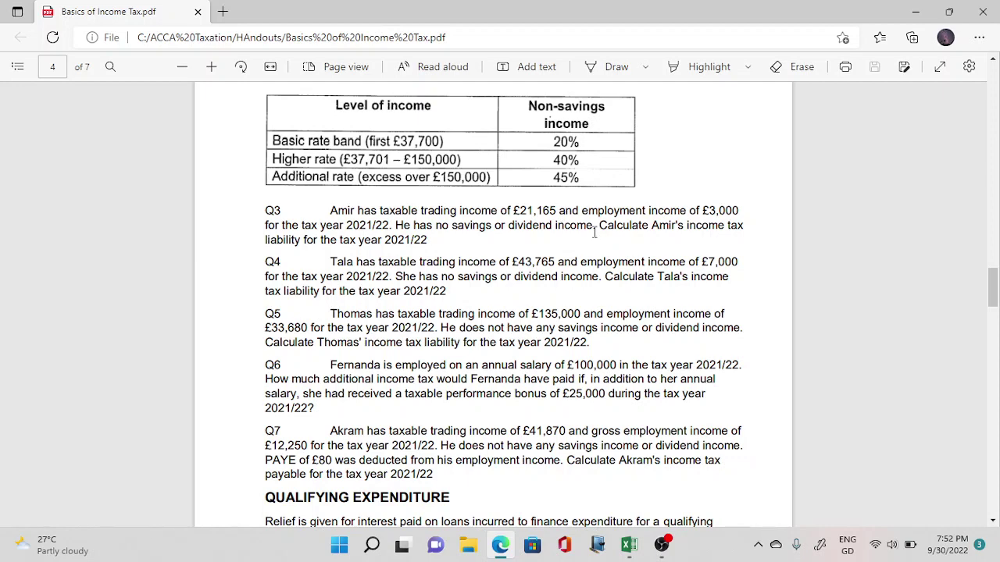
Step: Return to the Excel sheet and enter the heading "Q3" in A19
key("alt+Tab")
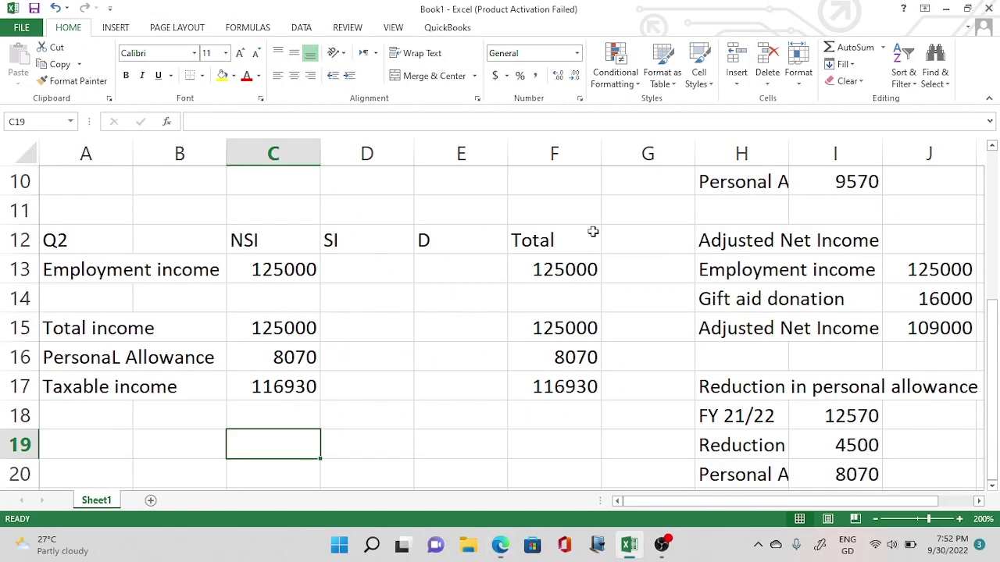
left_click(85, 447)
type("q3")
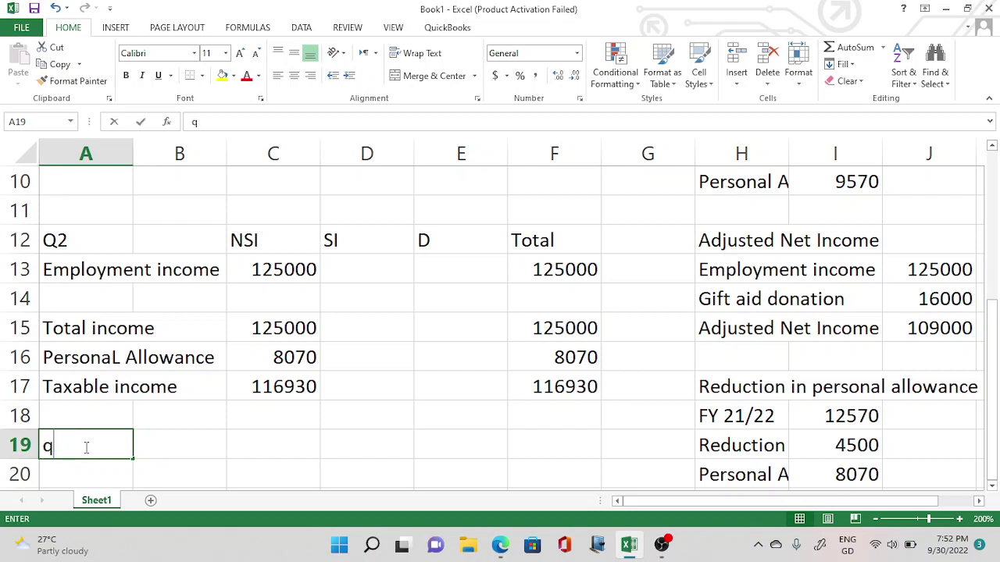
key("BackSpace")
key("BackSpace")
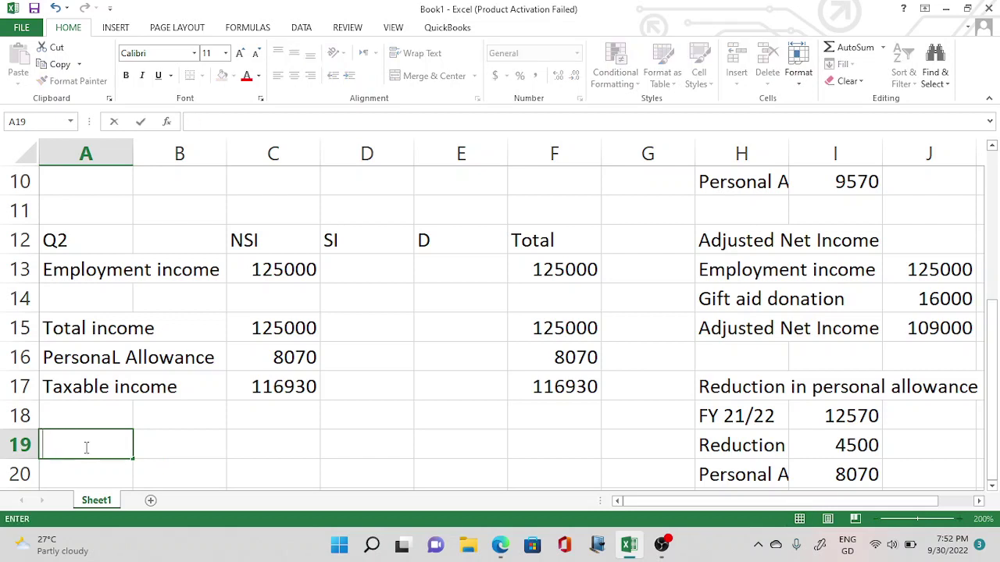
type("Q2")
key("BackSpace")
type("3")
key("Tab")
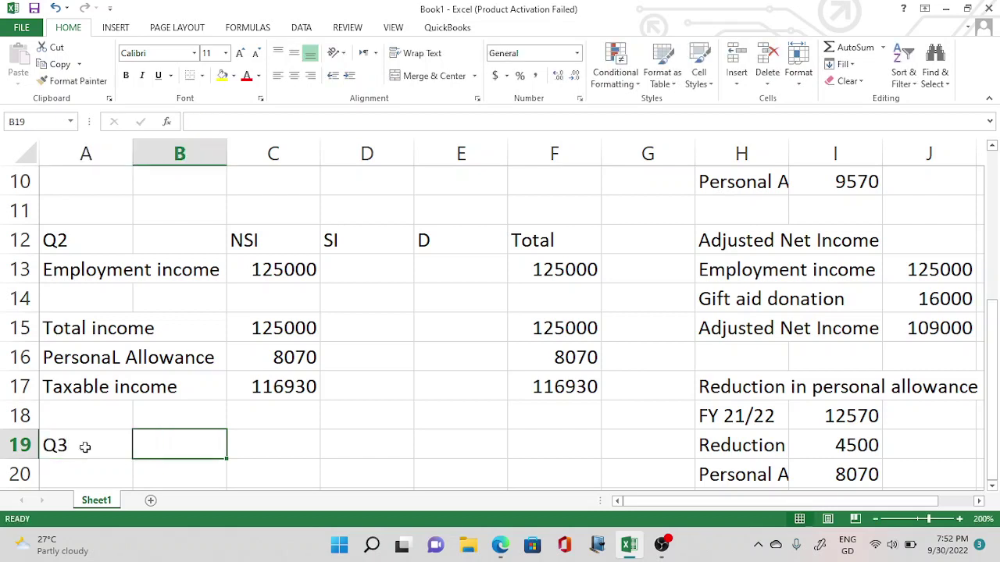
Step: Add the column headings "NSI" in C19 and "Total" in F19 for the Q3 block
key("Tab")
type("NSI")
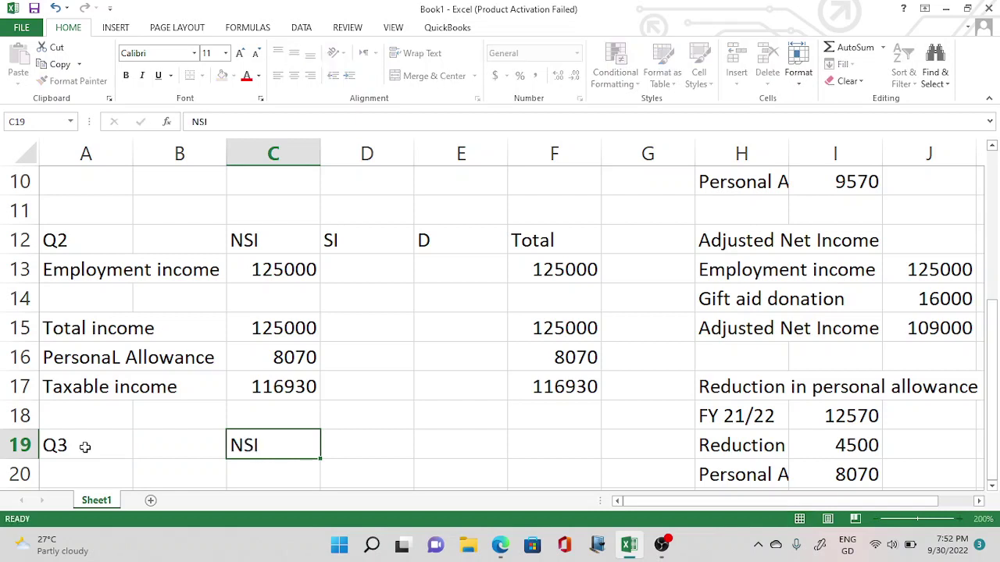
key("Tab")
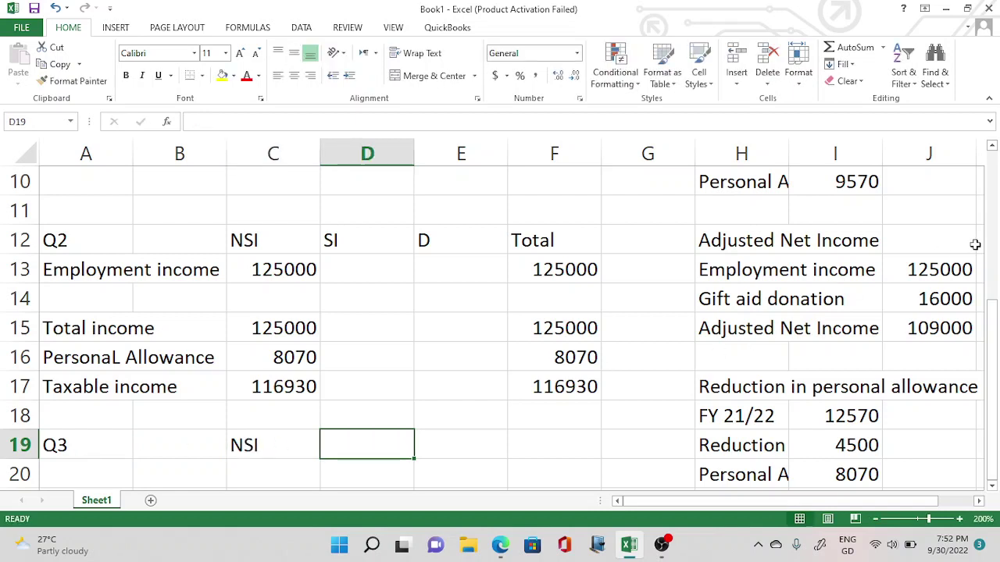
left_click(982, 307)
left_click(581, 446)
type("Total")
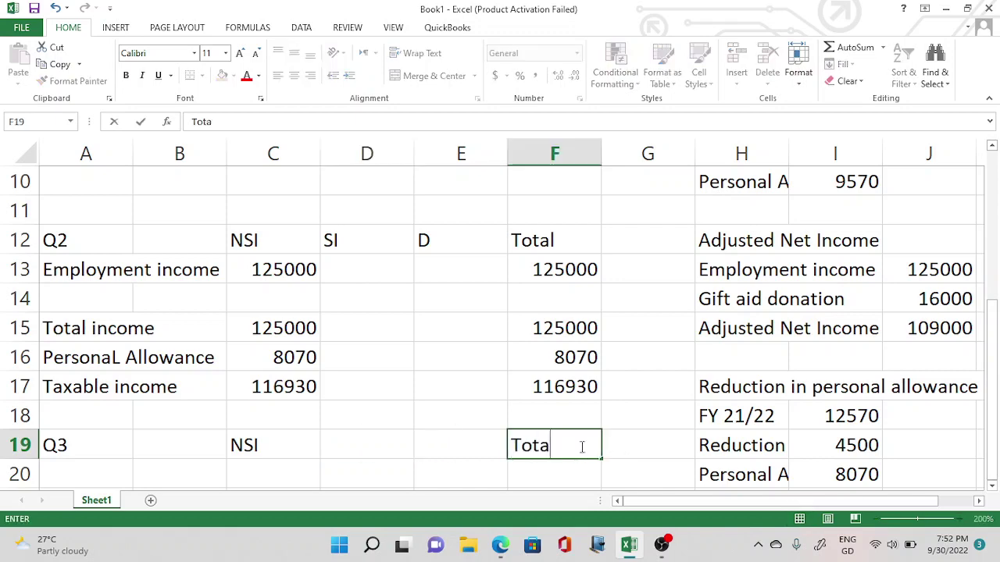
Step: Consult the income types in the PDF handout in Edge and label A20 of the Excel sheet "Trading income"
left_click(69, 479)
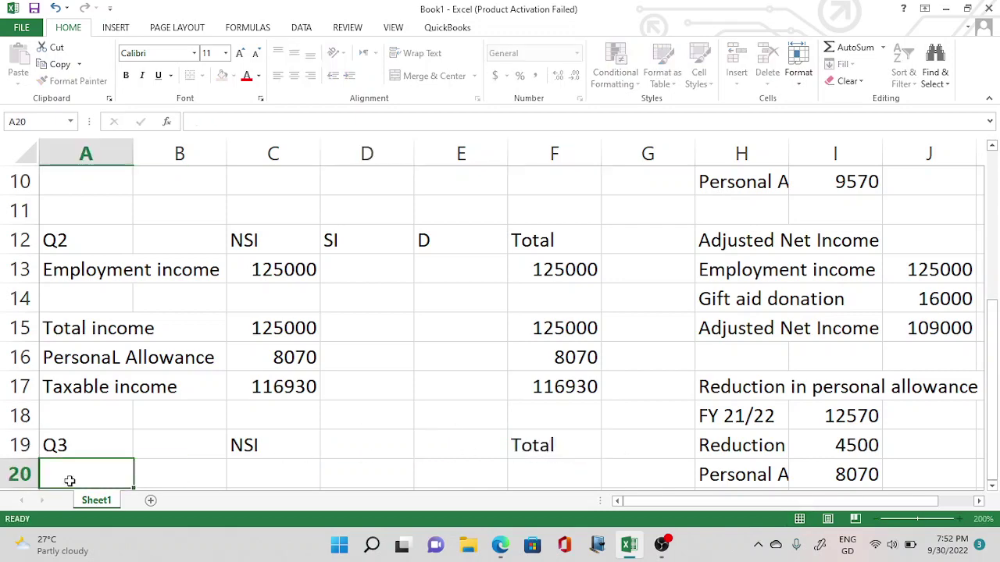
key("Down")
key("Down")
key("Down")
key("Down")
key("Down")
key("Down")
key("Up")
key("Up")
key("Up")
key("Up")
key("Up")
key("Up")
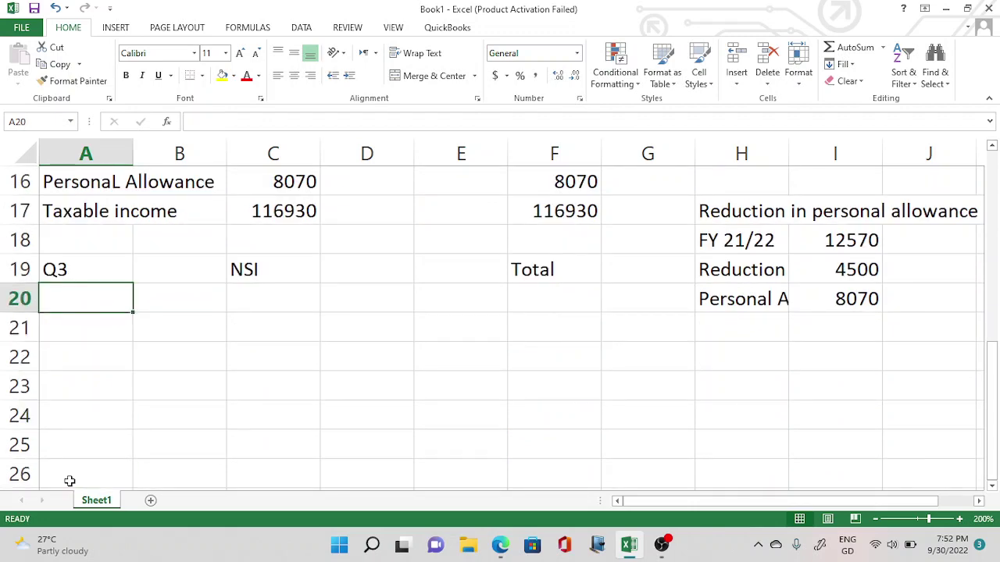
key("Right")
key("alt+Tab")
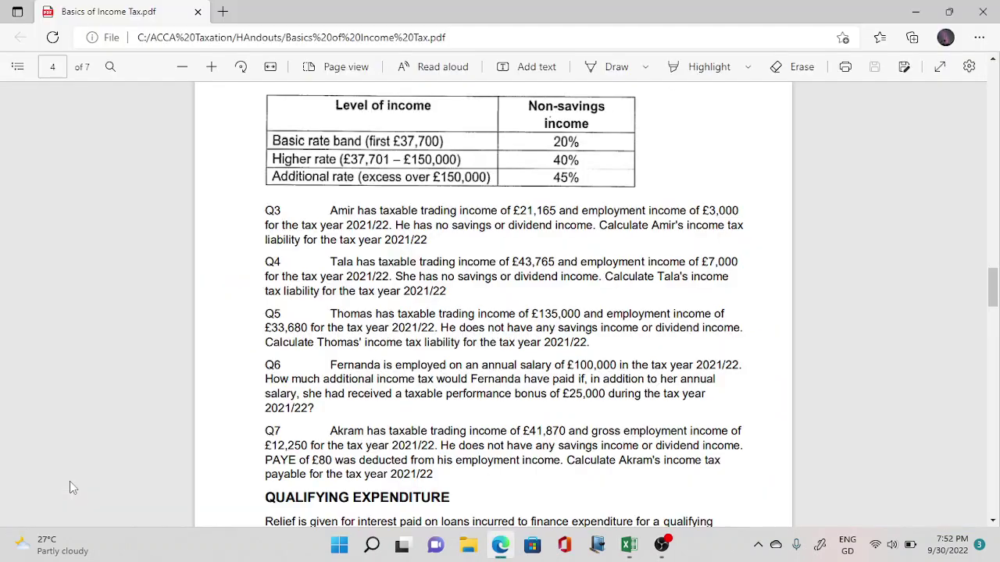
key("alt+Tab")
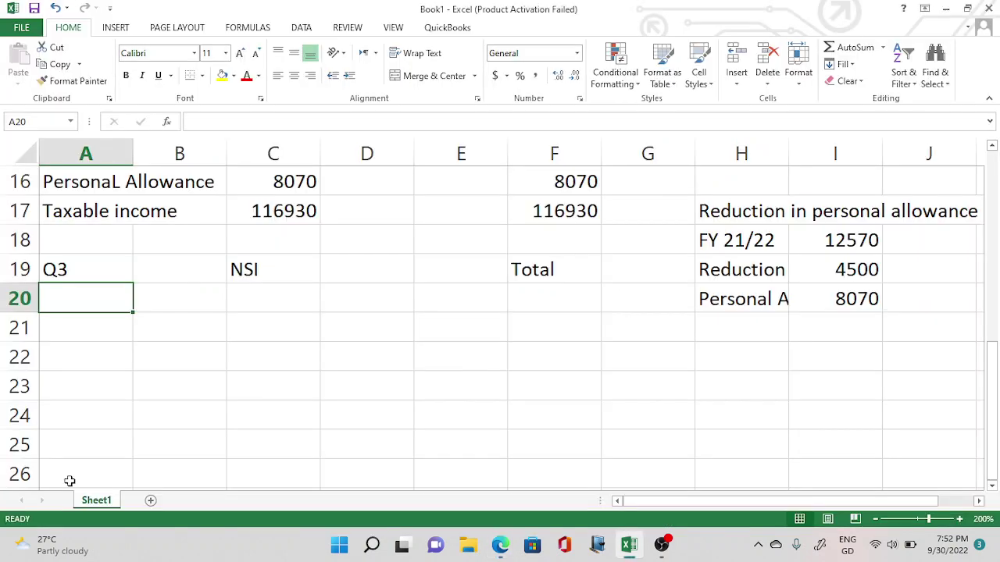
type("Trading income")
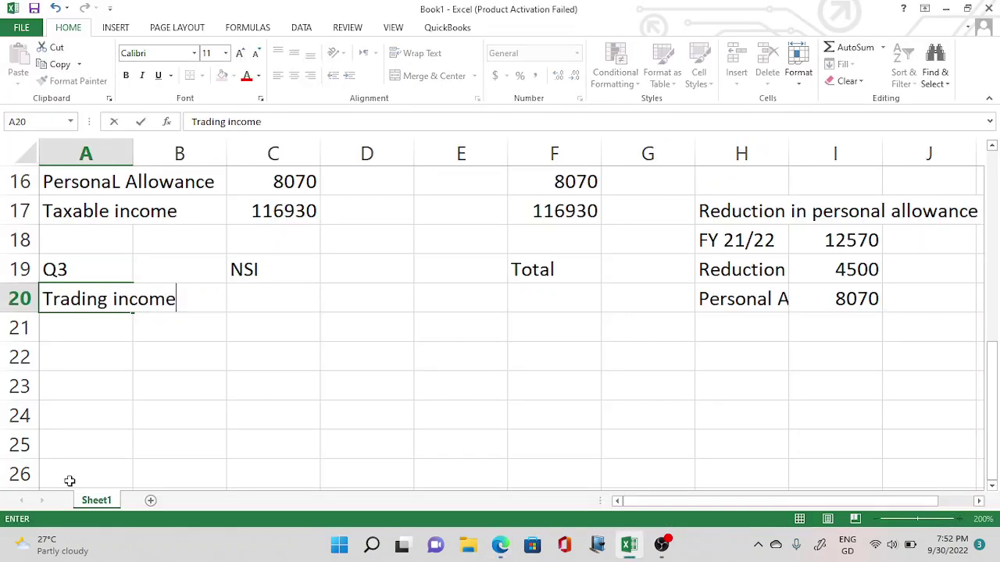
Step: Label A21 "Employment income" in the Q3 block
key("Return")
type("Employm")
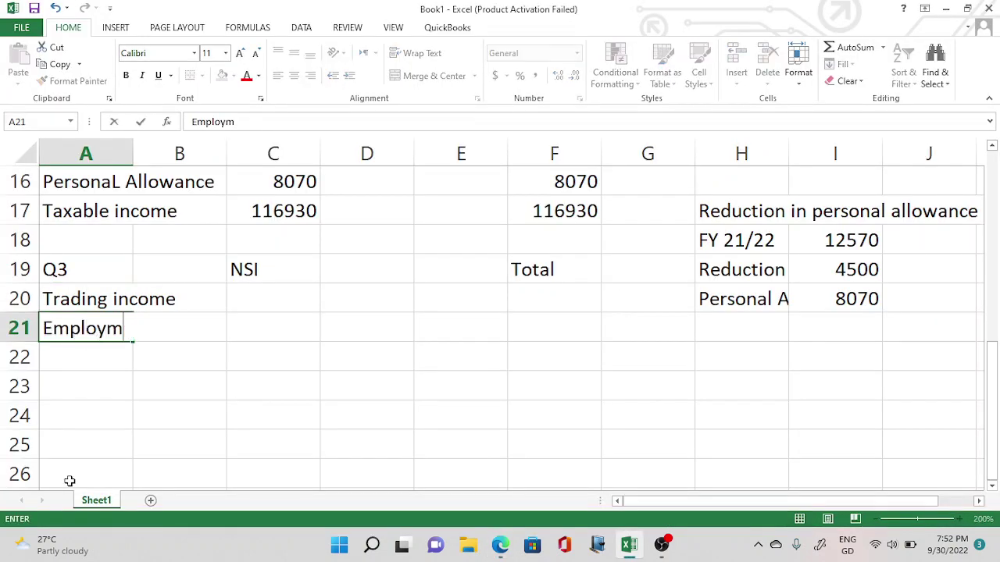
type("ent incme")
key("BackSpace")
key("BackSpace")
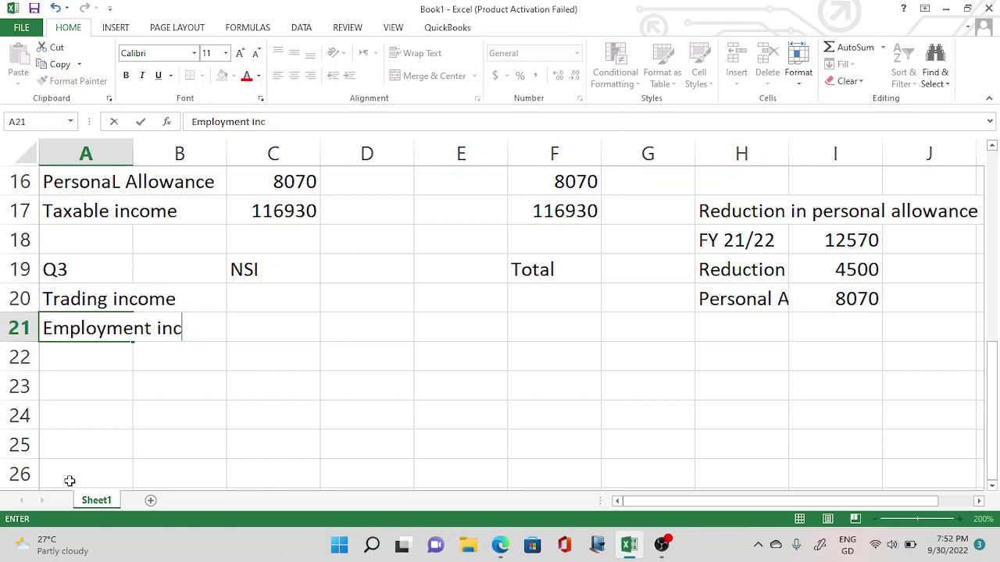
type("ome")
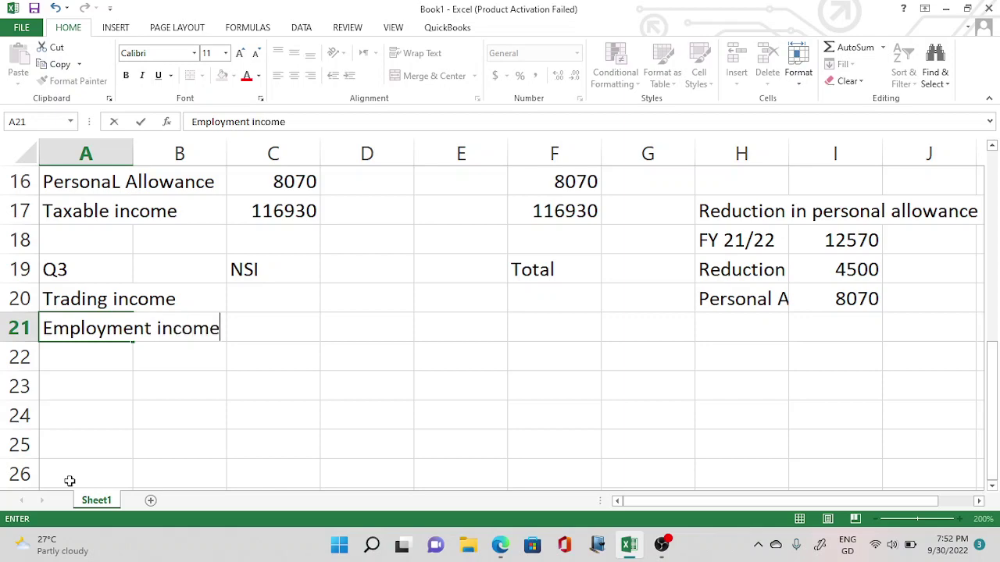
Step: Consult the trading income figure in the PDF handout in Edge and enter 43765 in C20 of the Excel sheet
left_click(313, 303)
key("alt+Tab")
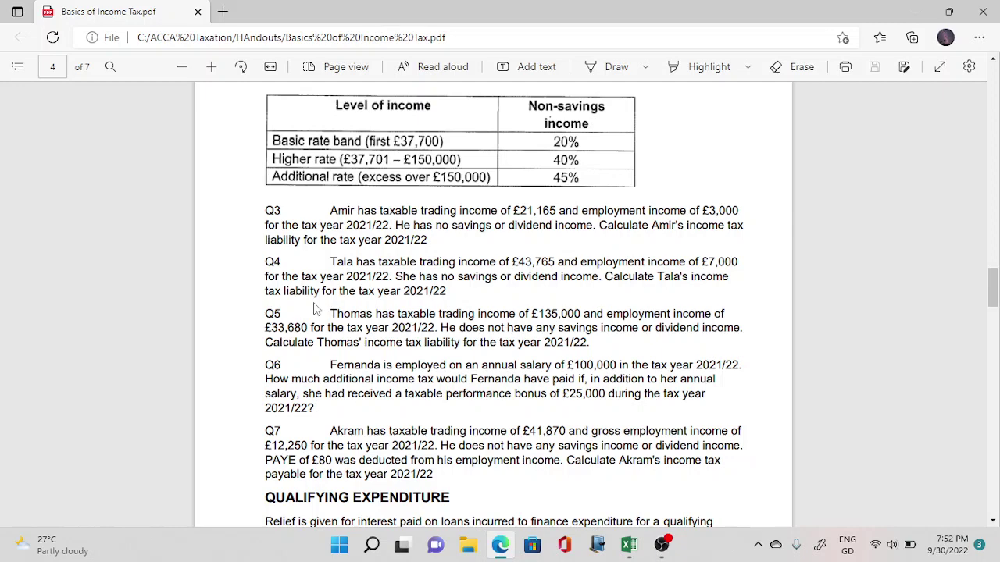
key("alt+Tab")
type("43765")
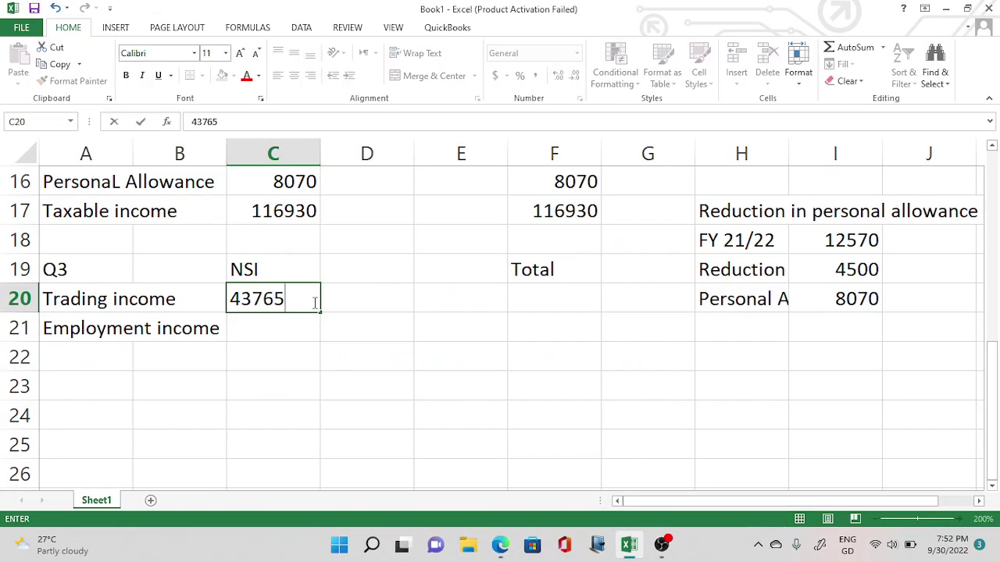
key("Return")
Step: Look up the employment income in the PDF handout in Edge and enter 7000 in C21 of the Excel sheet
key("alt+Tab")
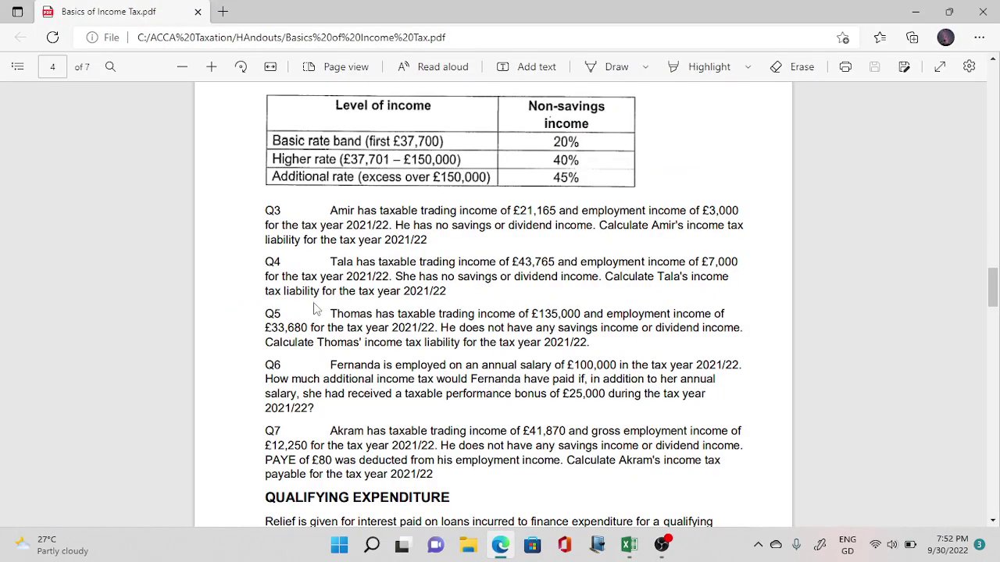
key("alt+Tab")
type("70000")
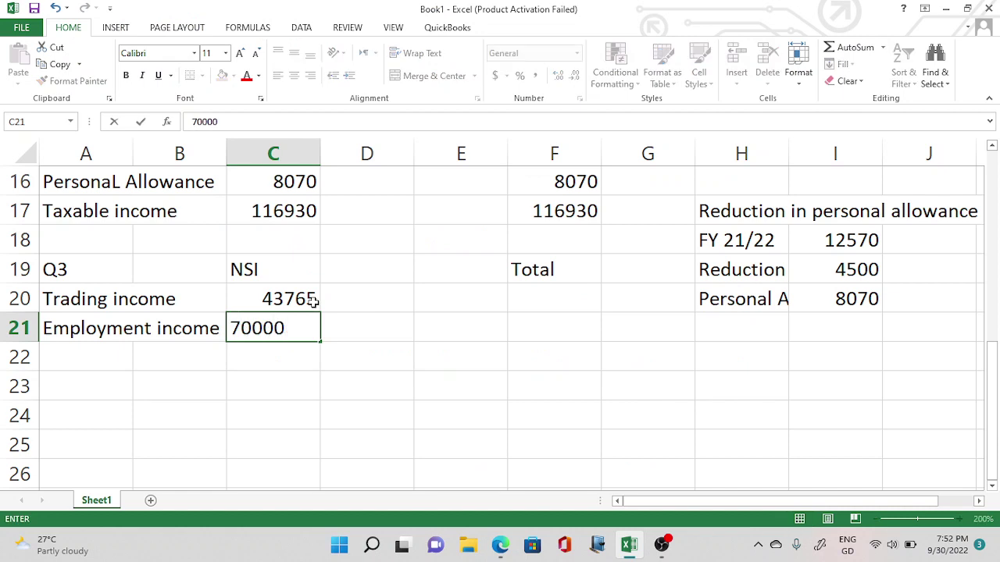
key("BackSpace")
key("Return")
Step: Link the trading income total in F20 to the NSI amount with =C20
left_click(549, 293)
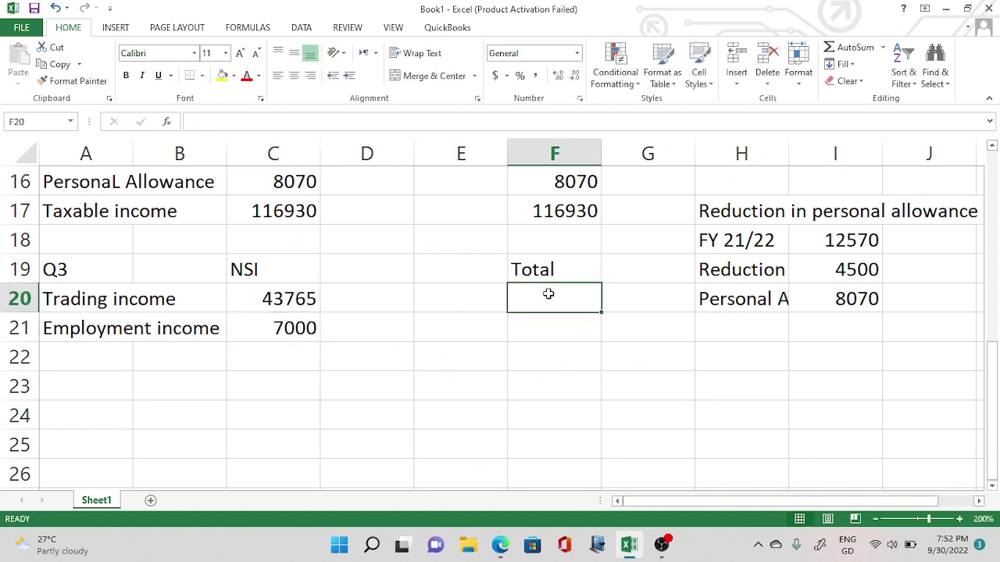
type("=")
left_click(304, 293)
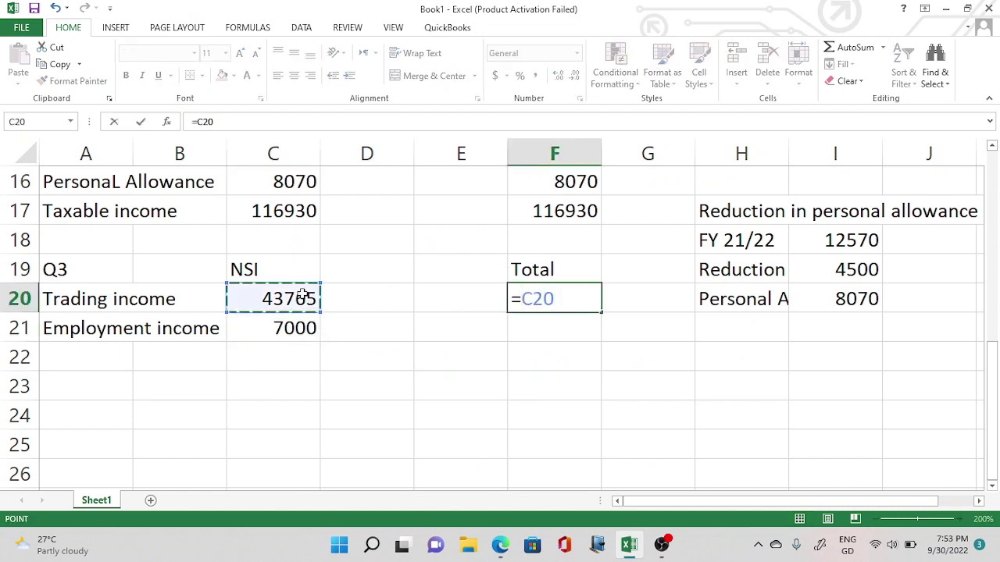
key("Return")
left_click(304, 296)
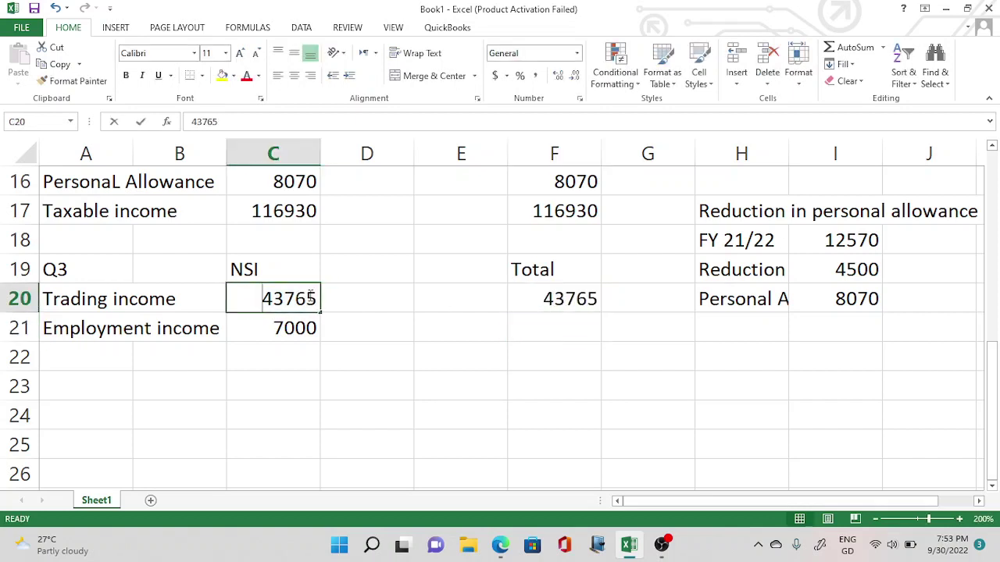
type("=")
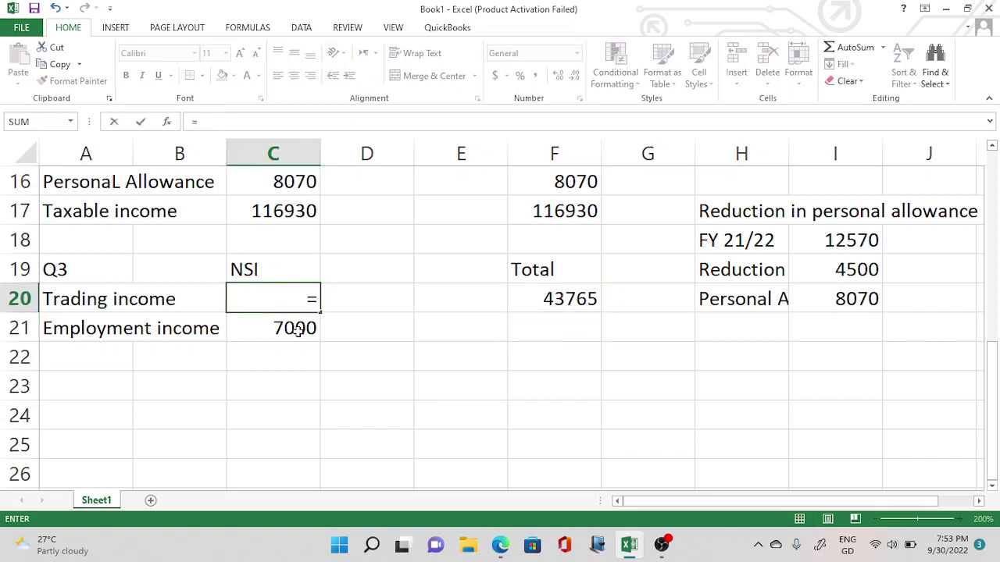
left_click(547, 363)
key("BackSpace")
key("BackSpace")
key("BackSpace")
key("BackSpace")
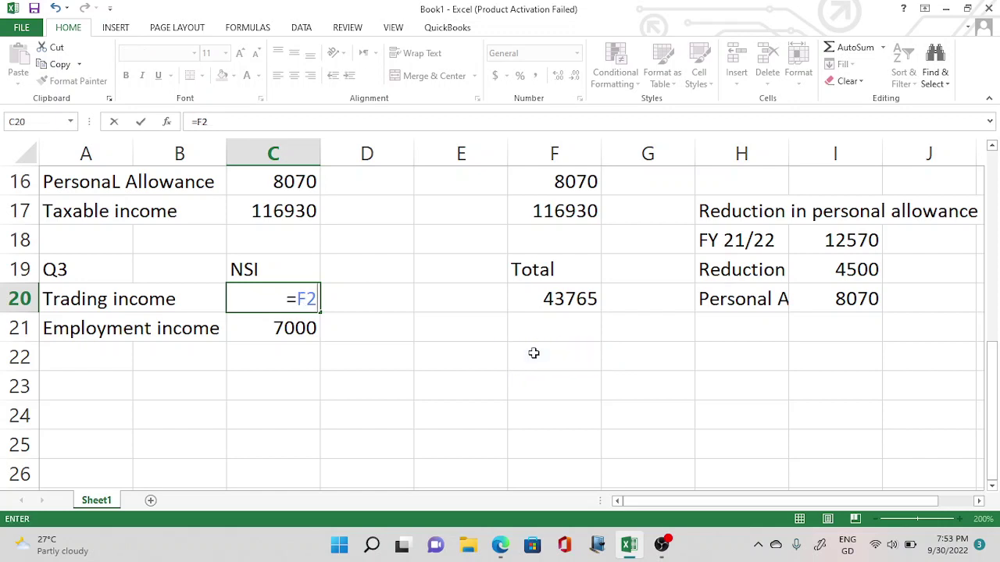
left_click(461, 375)
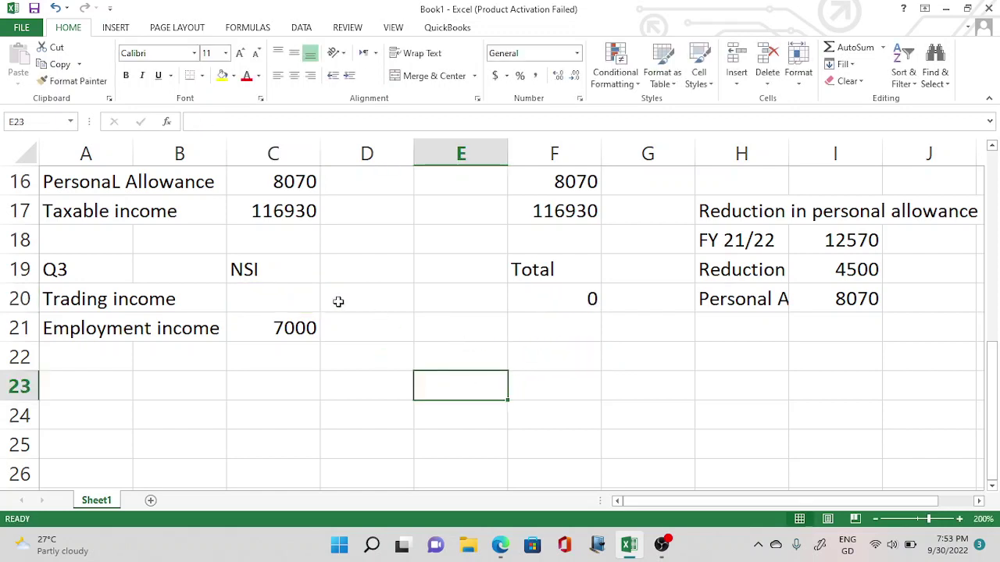
Step: Re-enter the Q3 trading income in C20 as 43765
left_click(303, 299)
type("43765")
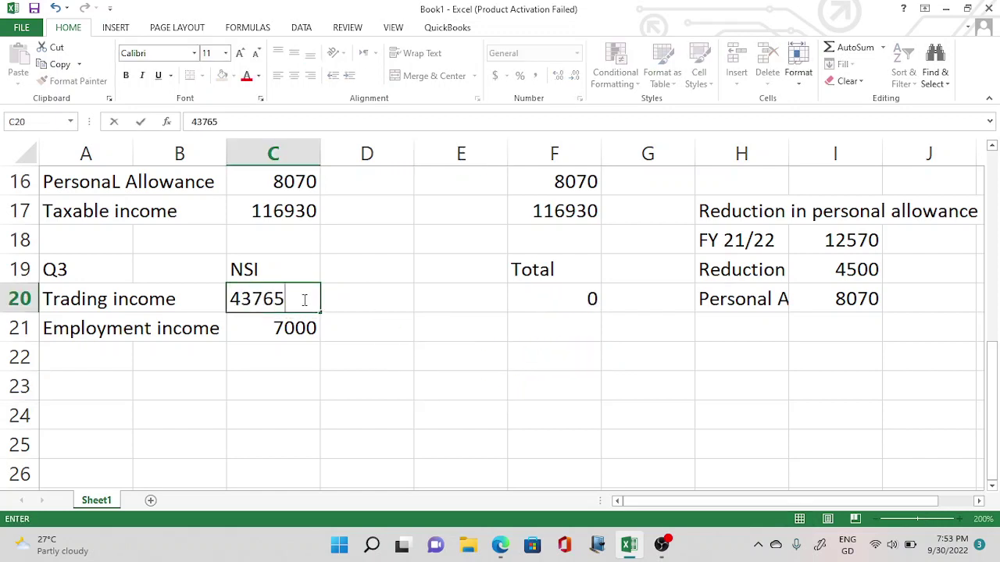
key("Return")
Step: Compute the employment income total in F21 with the formula =C21+D21+E21
left_click(567, 328)
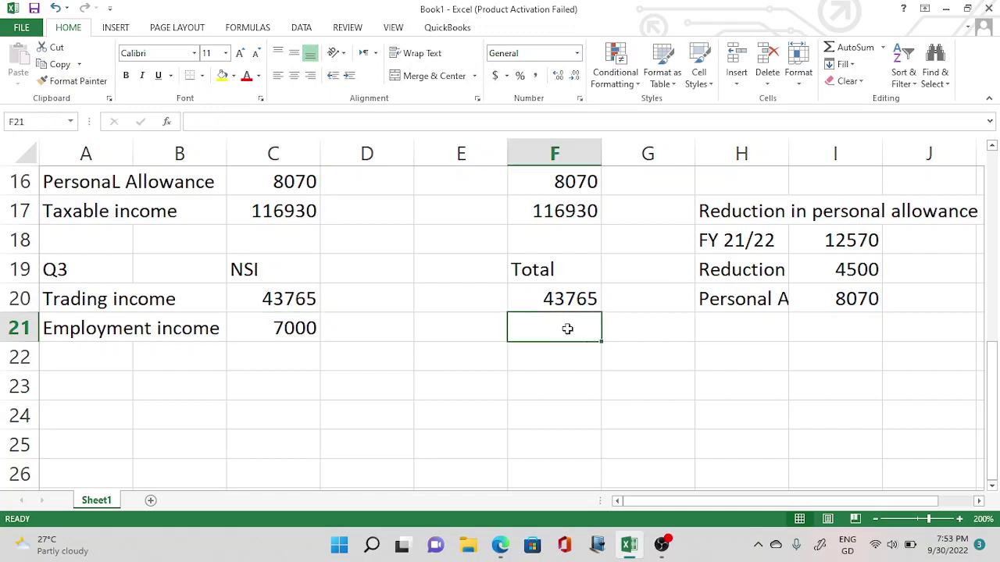
type("=")
left_click(273, 325)
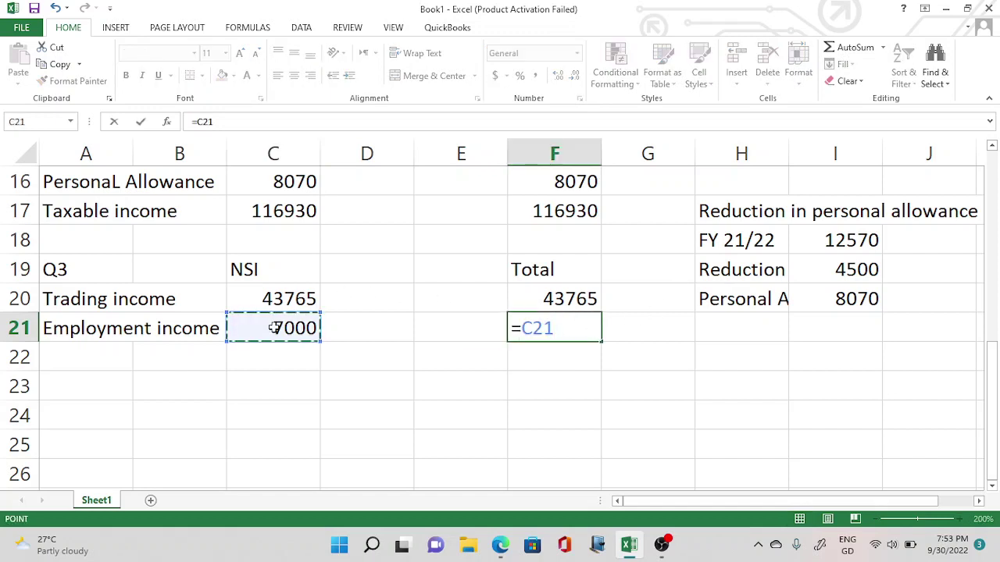
type("+")
left_click(352, 317)
type("+")
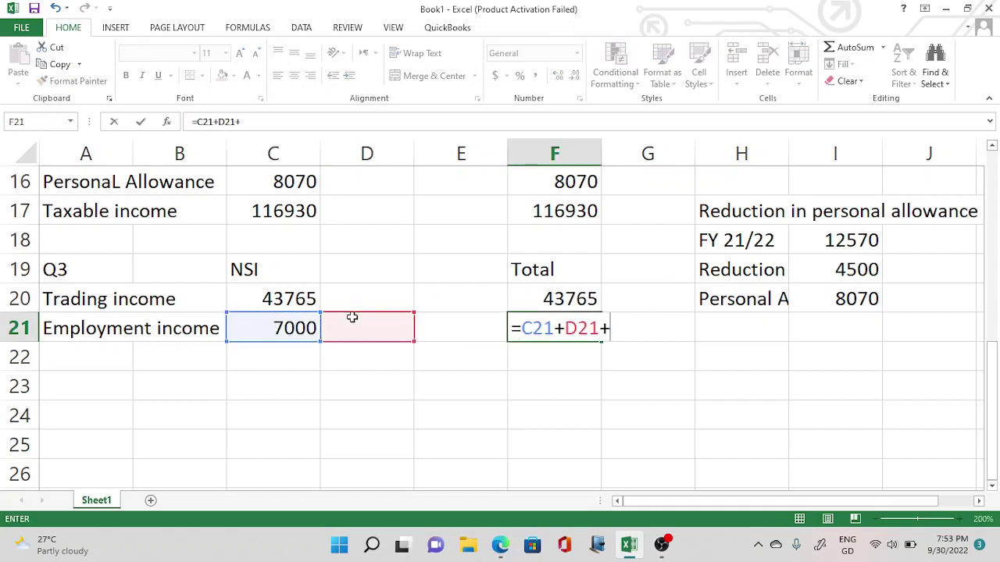
left_click(436, 324)
key("Return")
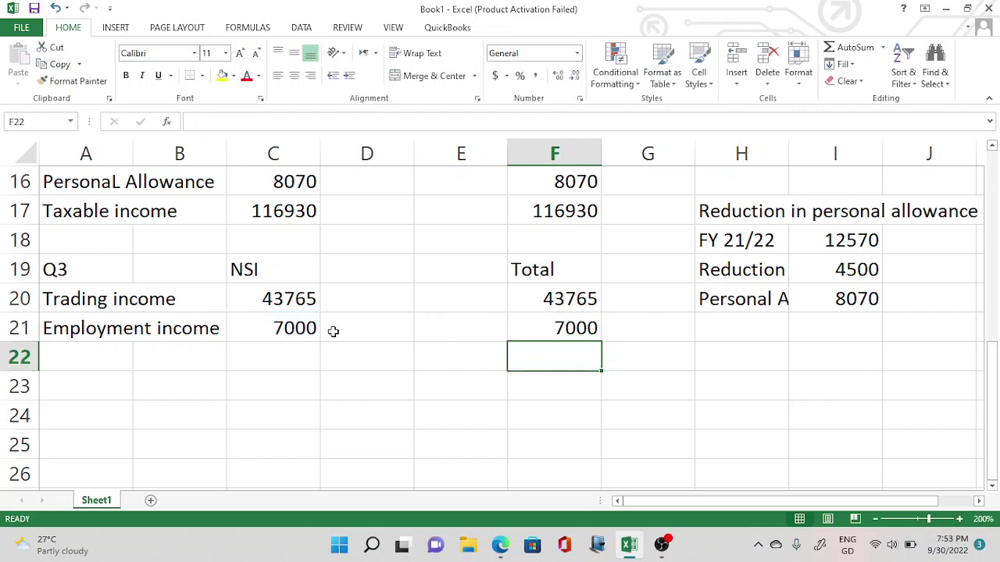
Step: Label A22 "Total income" and sum the NSI column in C22 with =C20+C21
left_click(99, 357)
type("Tota")
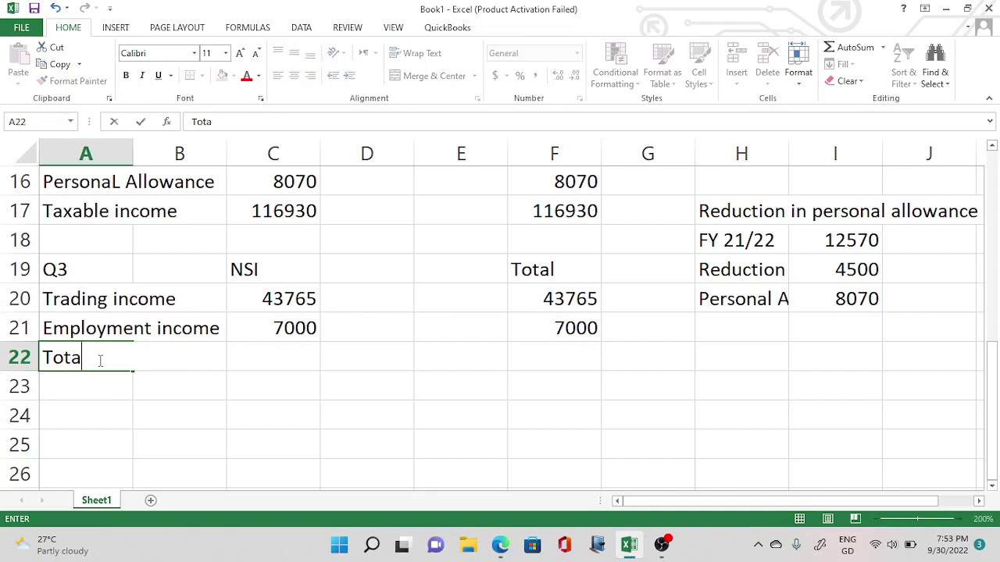
type("l income")
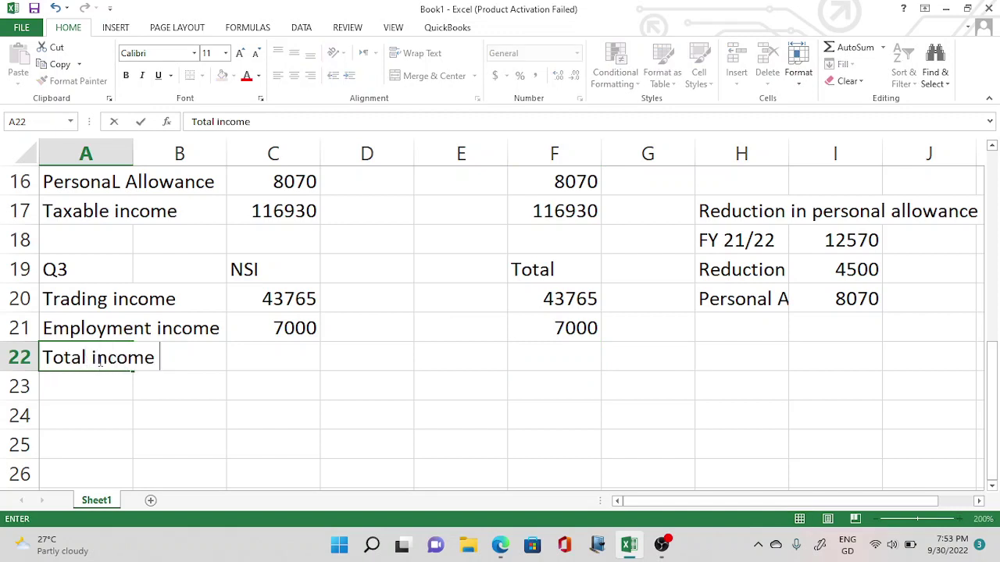
key("Tab")
key("Tab")
type("=")
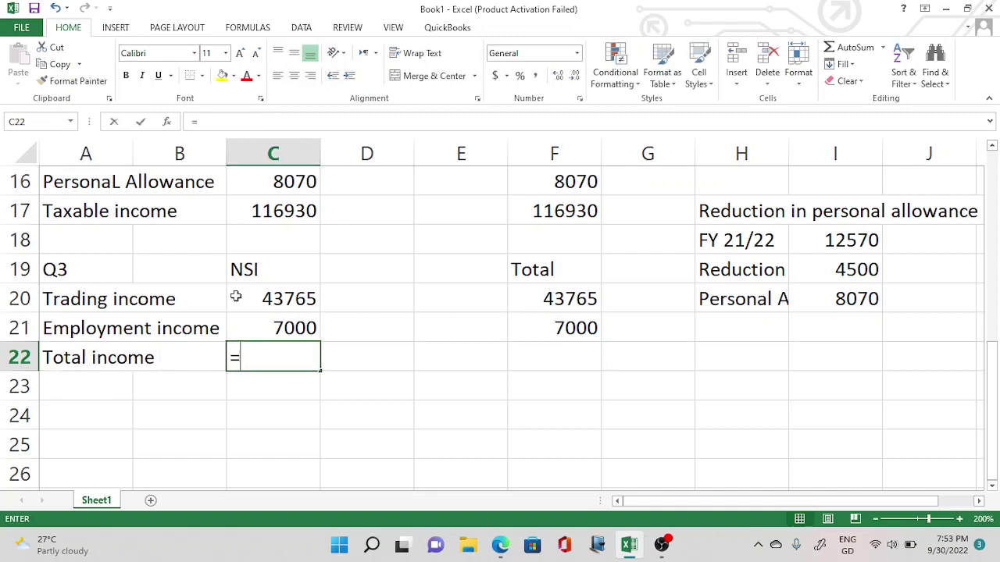
left_click(265, 299)
type("+")
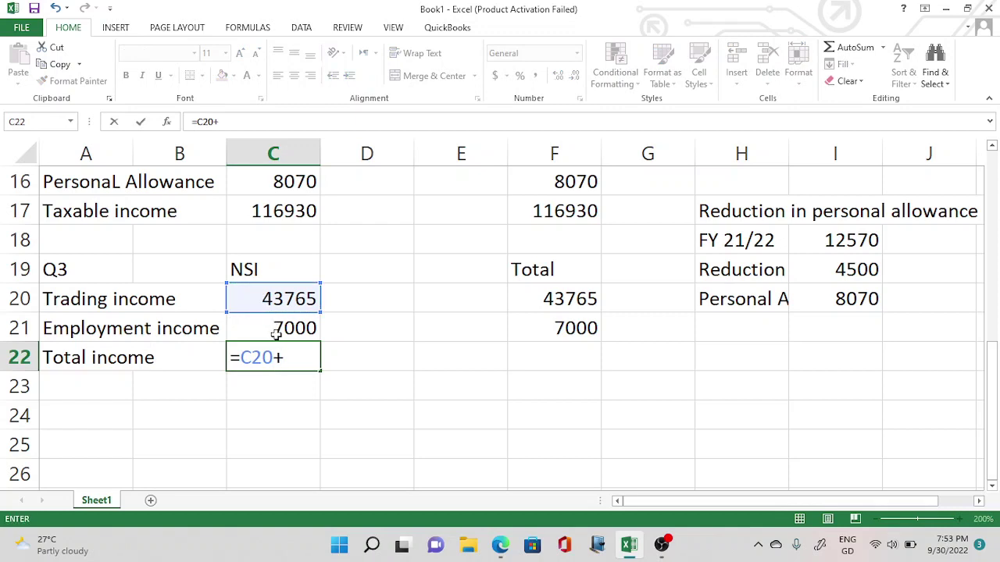
left_click(275, 333)
key("Return")
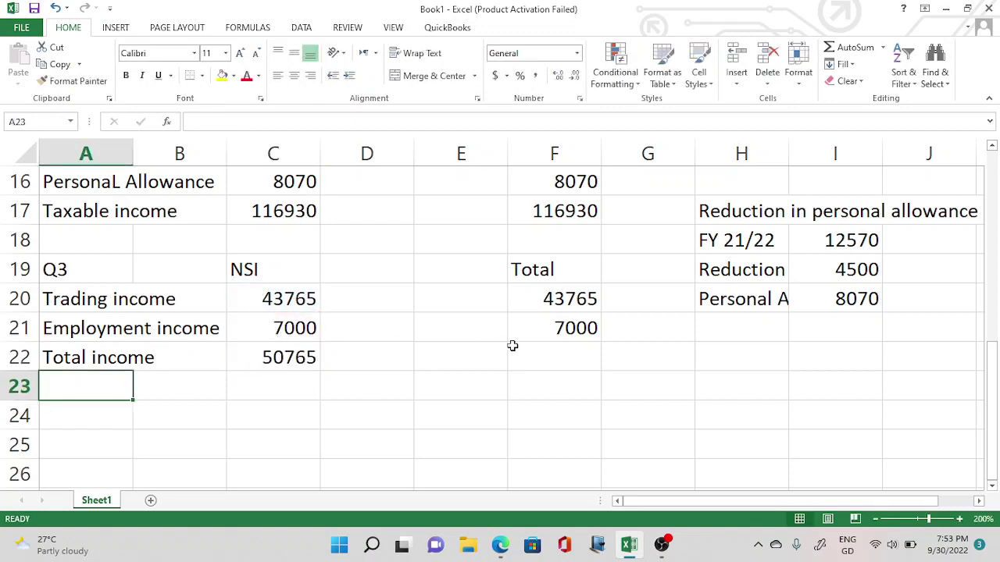
Step: Compute the total income in F22 of the Total column with the formula =F20+F21
left_click(555, 360)
type("=")
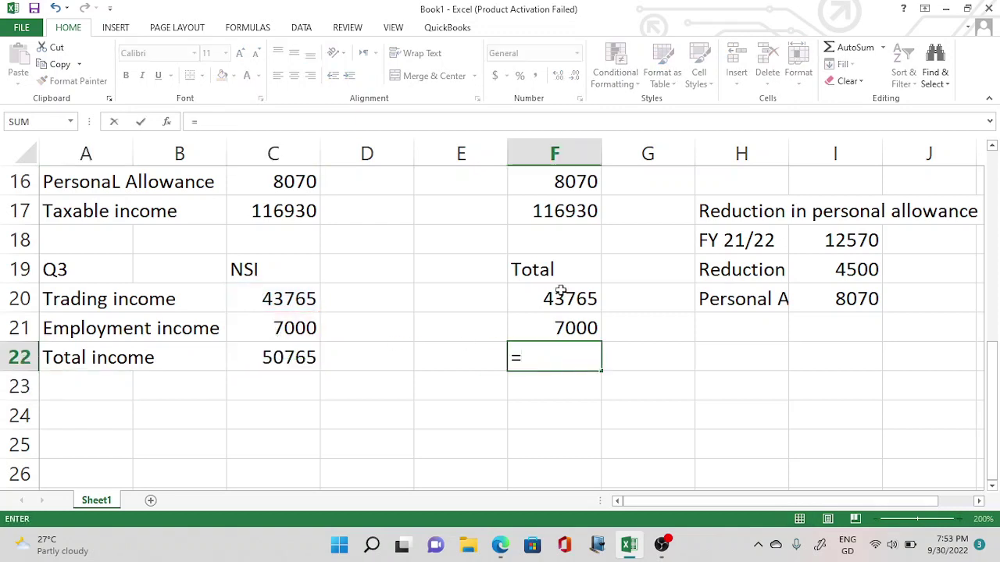
left_click(561, 294)
type("+")
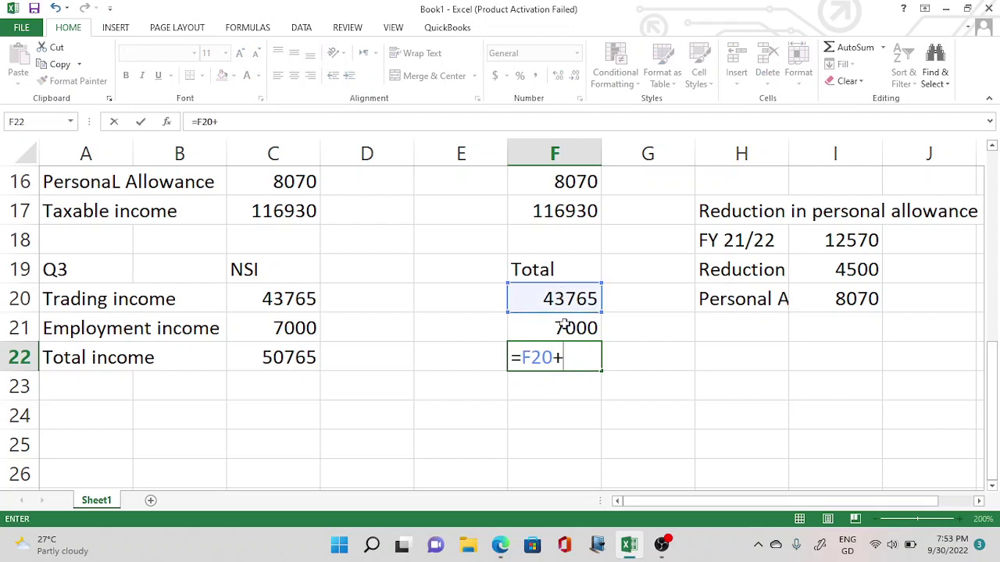
left_click(564, 326)
key("Return")
Step: Label A23 "Personal Allowance" and enter 12570 in the NSI column at C23
left_click(79, 382)
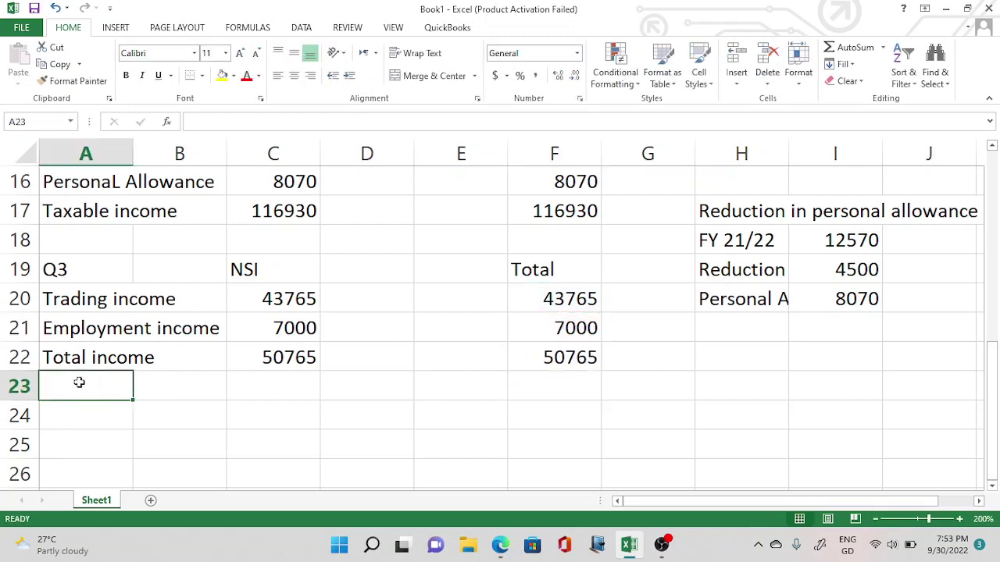
double_click(79, 382)
type("Perso")
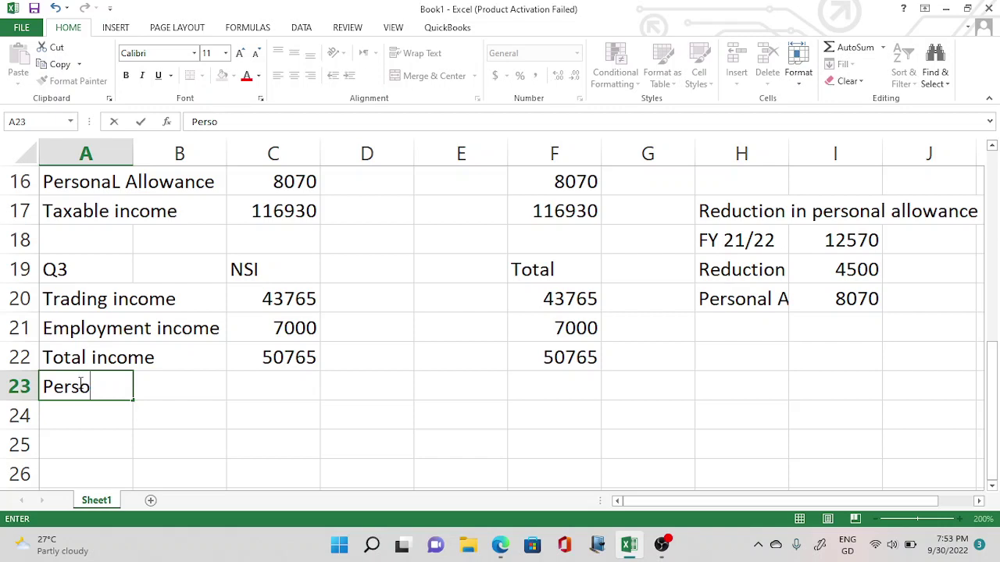
type("nal Al")
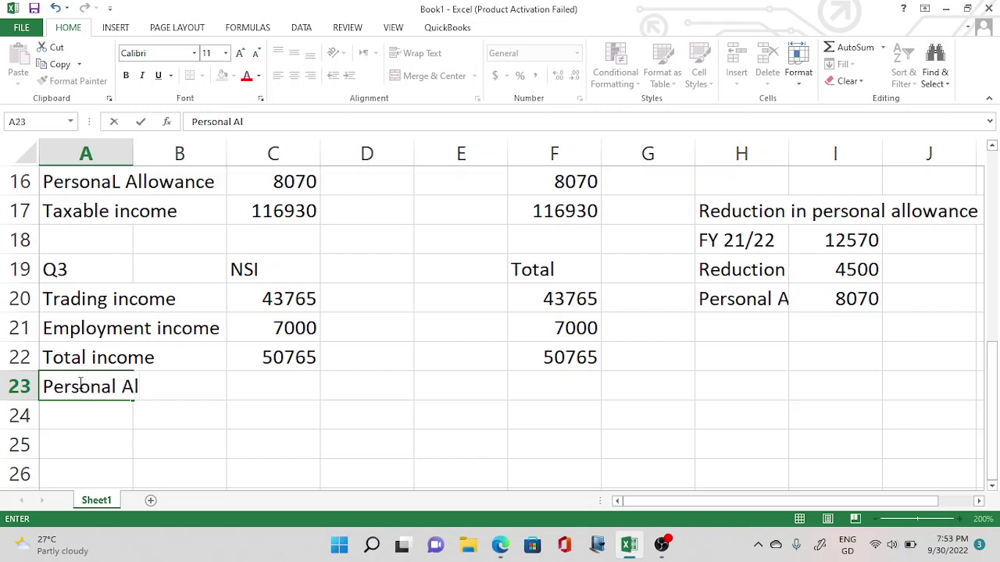
type("lowance")
key("Tab")
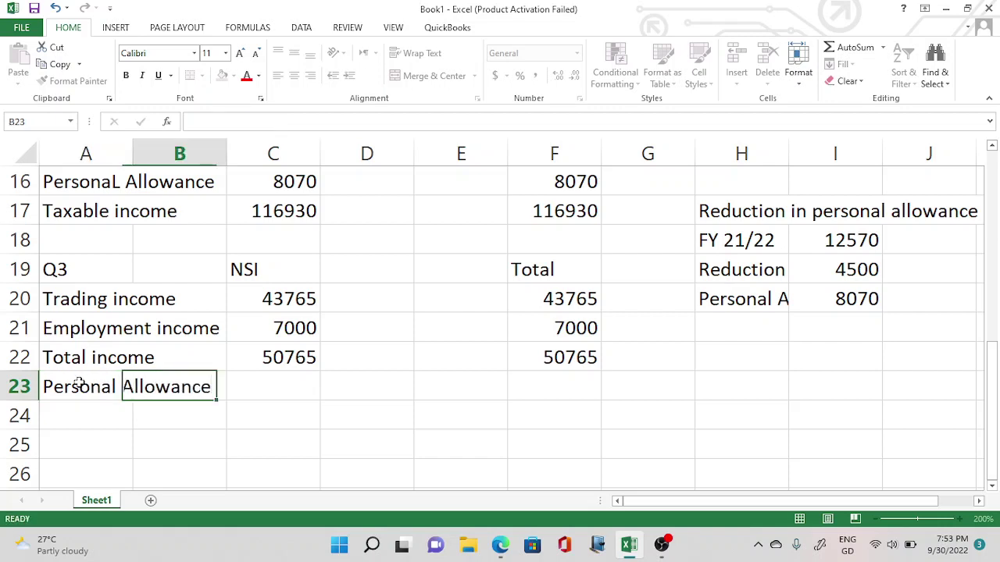
key("Tab")
type("12570")
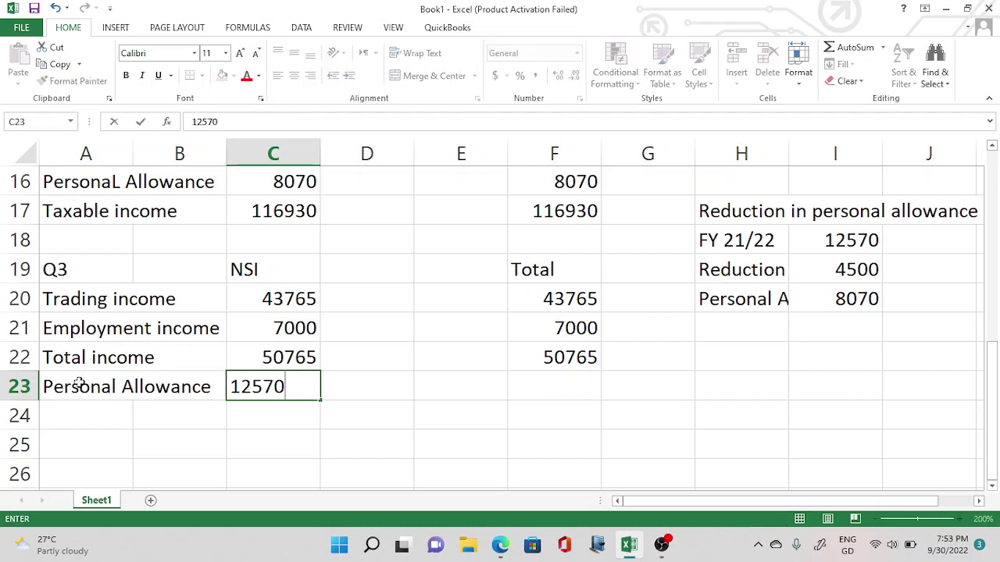
key("Return")
Step: Link the personal allowance total in F23 to the NSI amount with =C23
left_click(529, 381)
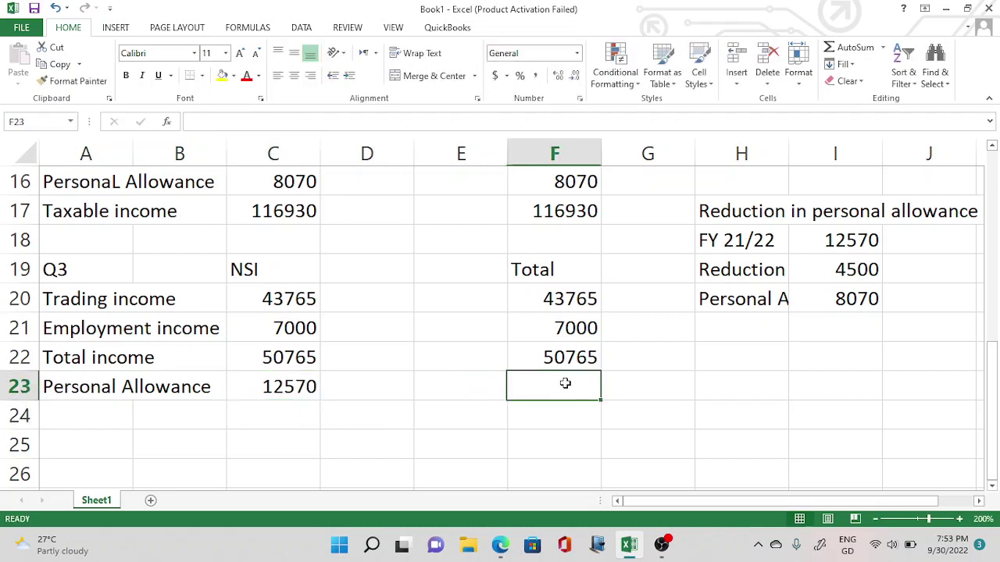
type("=")
left_click(283, 381)
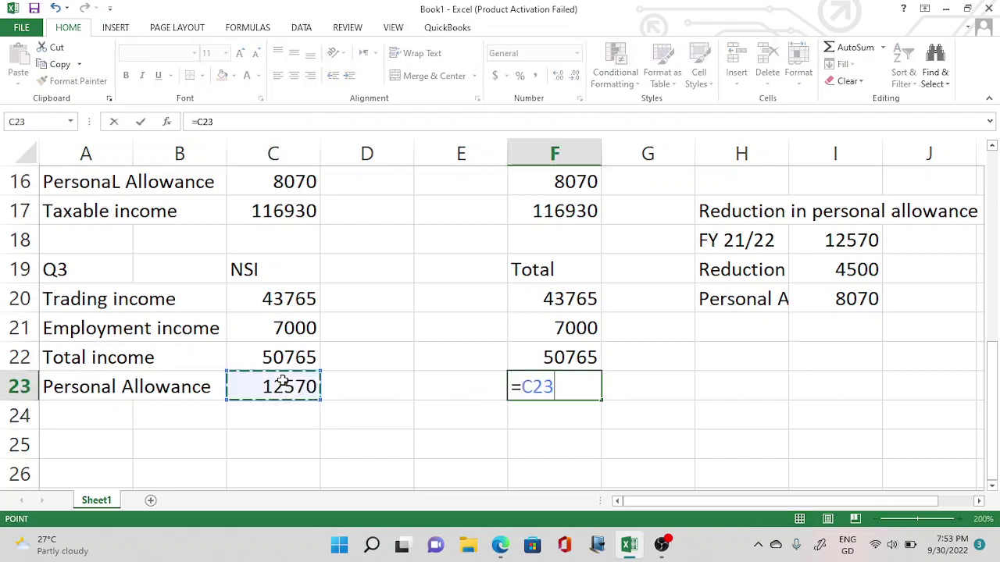
key("Return")
Step: Label A24 "Taxable income" below the personal allowance row
left_click(112, 416)
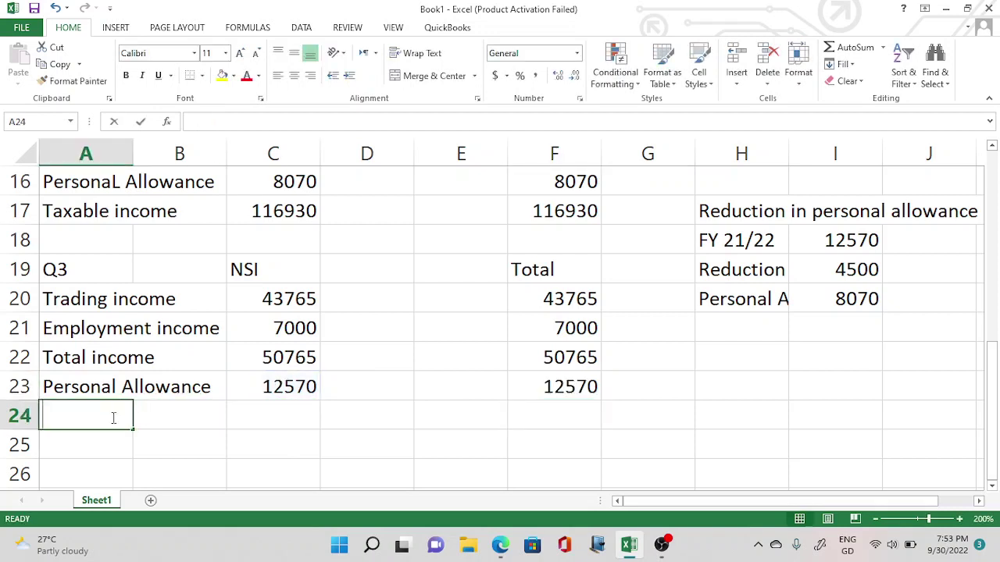
type("Taxable")
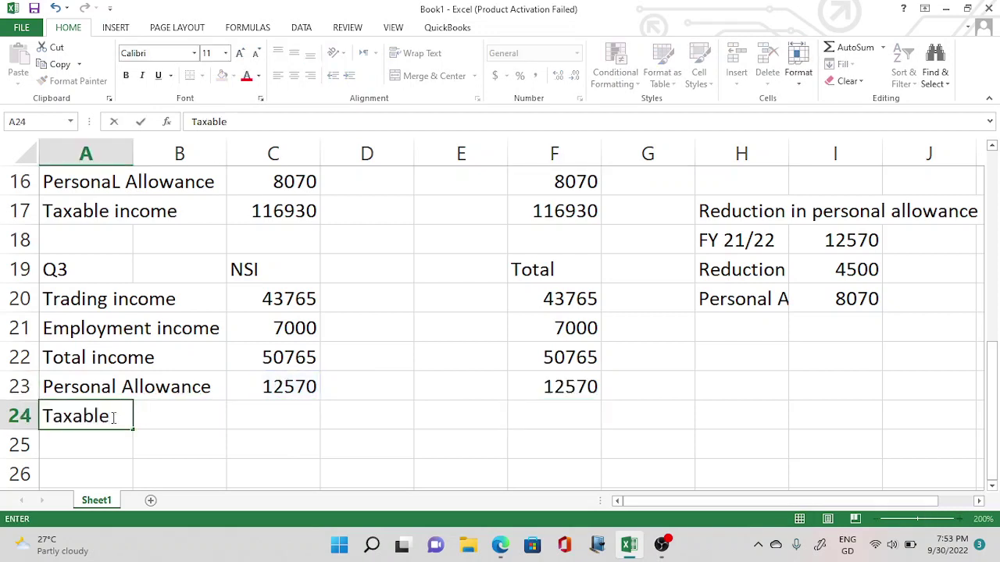
type(" ixnome")
key("BackSpace")
key("BackSpace")
key("BackSpace")
key("BackSpace")
key("BackSpace")
type("ncome")
Step: Compute the NSI taxable income in C24 with the formula =C22-C23
left_click(286, 407)
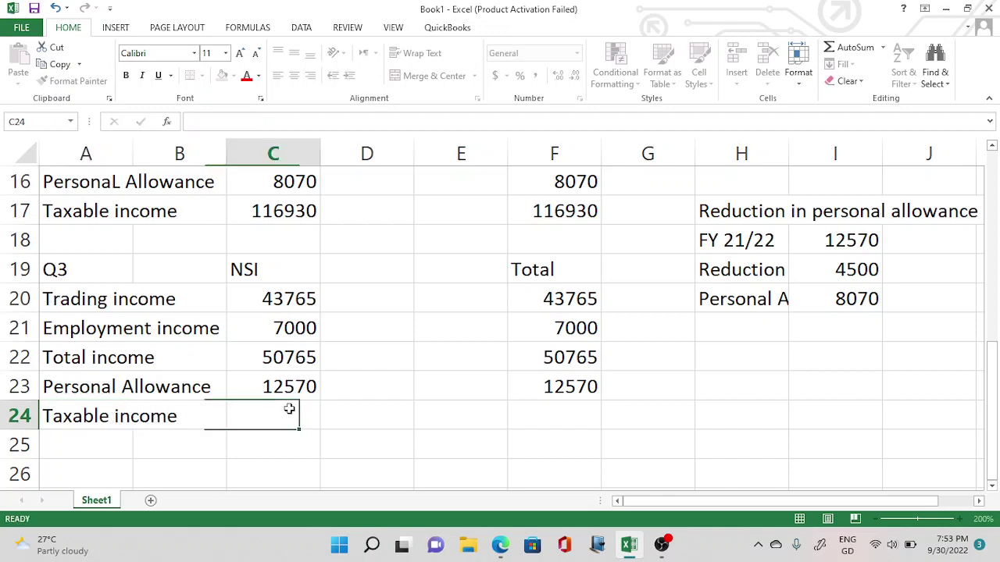
type("=")
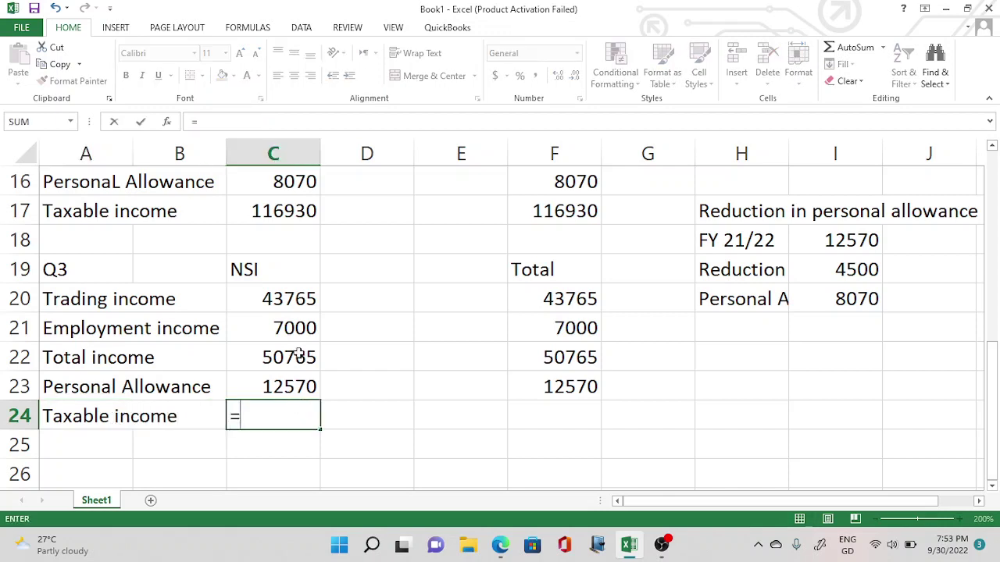
left_click(300, 352)
type("-")
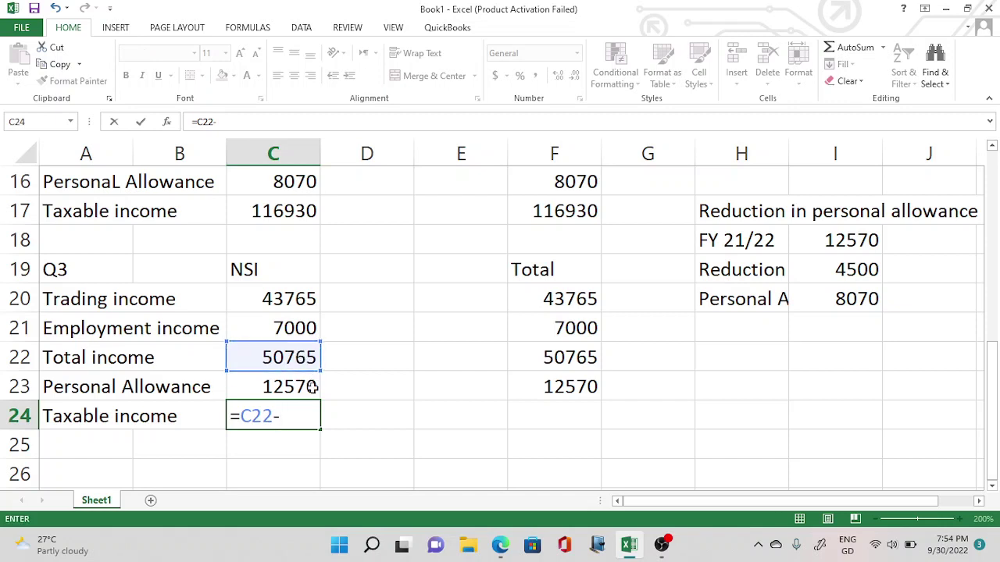
left_click(312, 387)
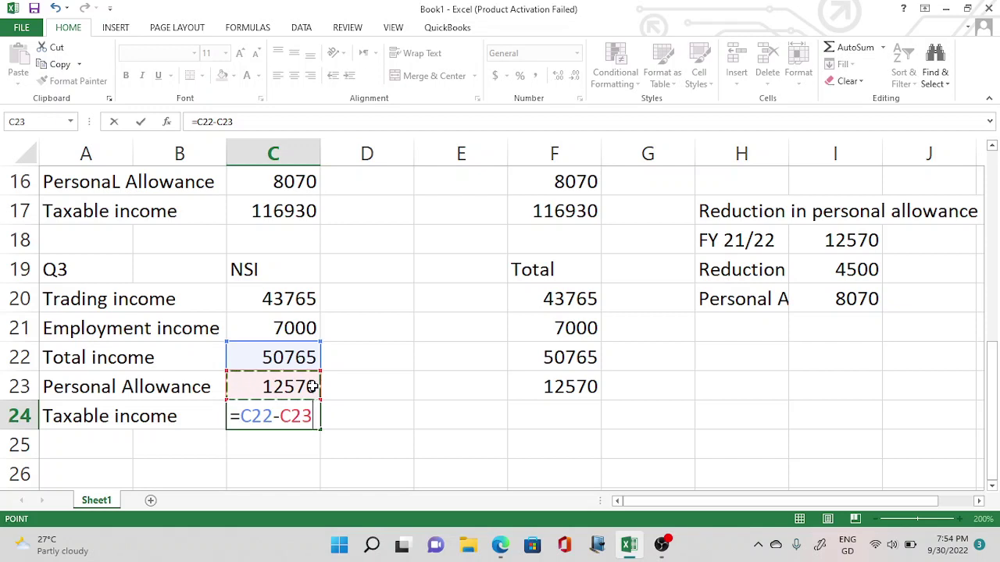
key("Return")
Step: Compute the taxable income total in F24 with the formula =F22-F23
left_click(551, 414)
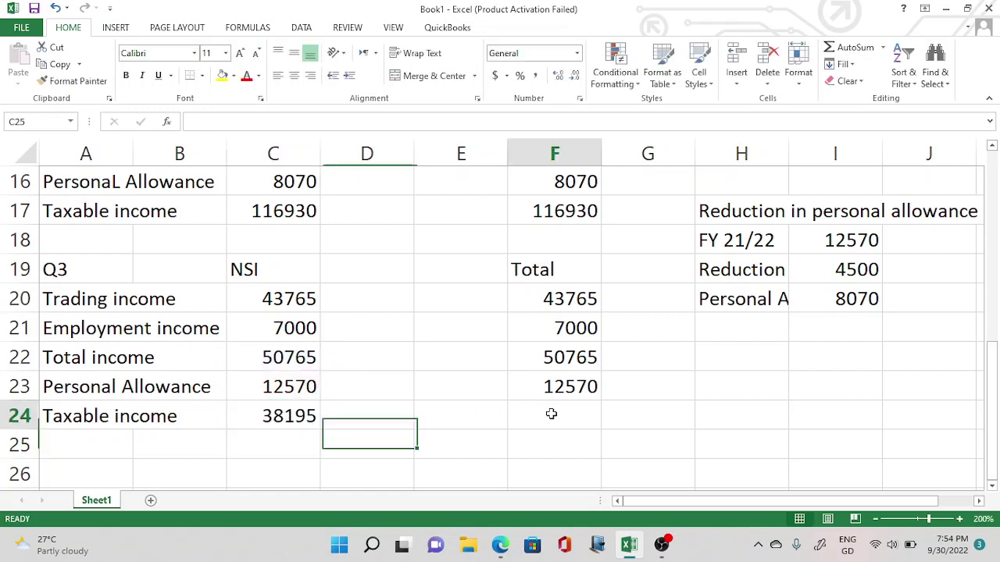
type("=")
left_click(579, 358)
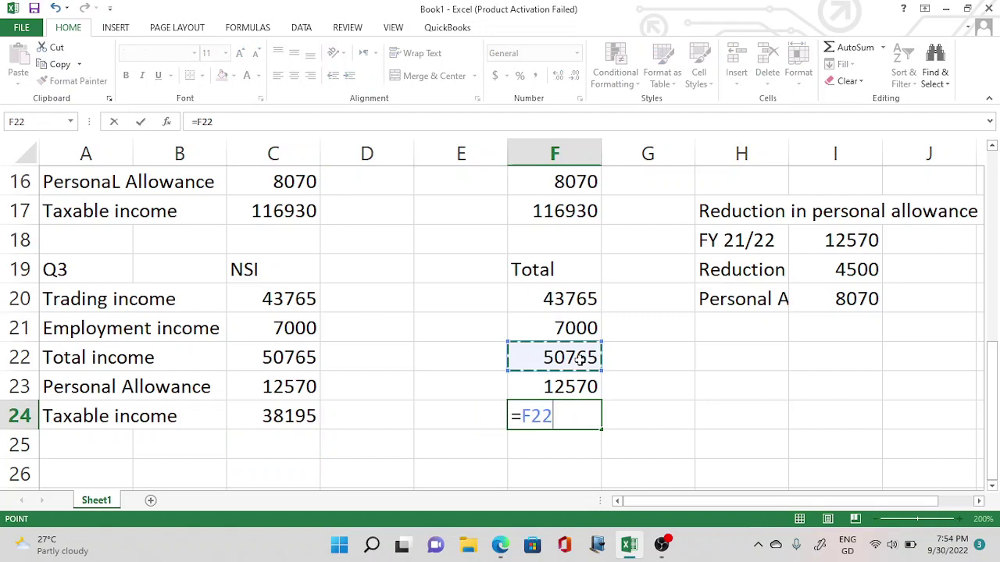
type("-")
left_click(572, 385)
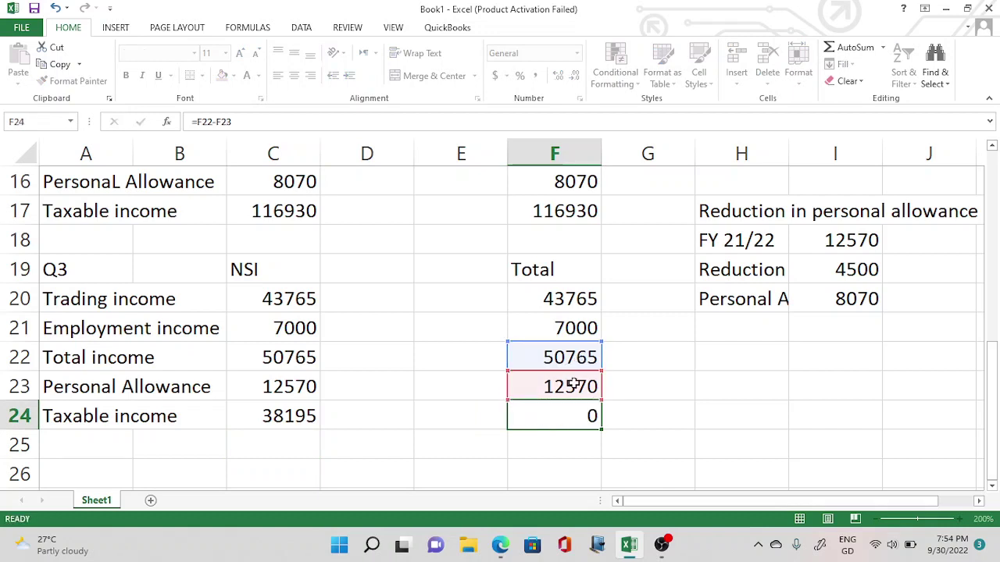
key("Return")
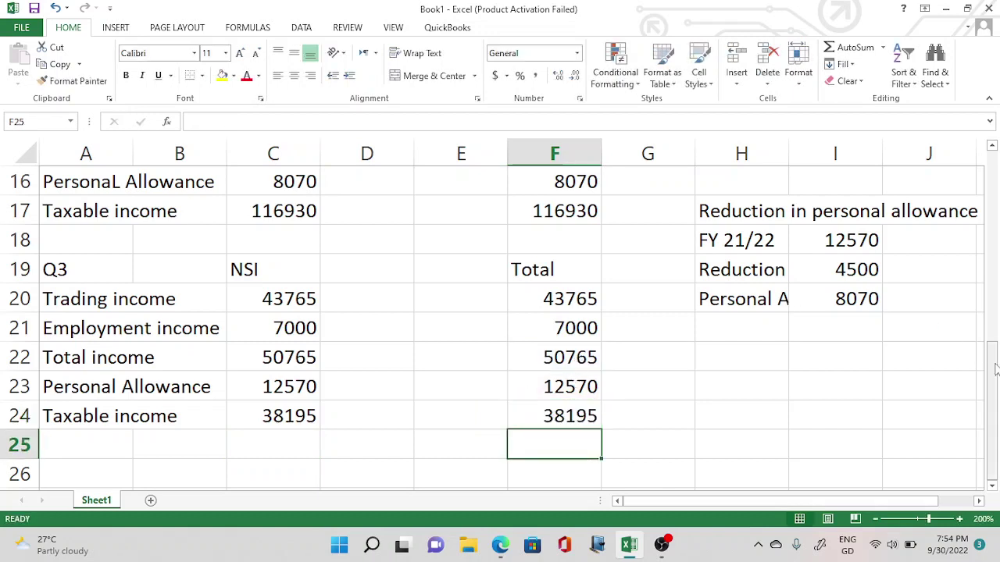
Step: Add the heading "Income tax liability" in A26 below the Q3 taxable income
left_click_drag(996, 383, 994, 418)
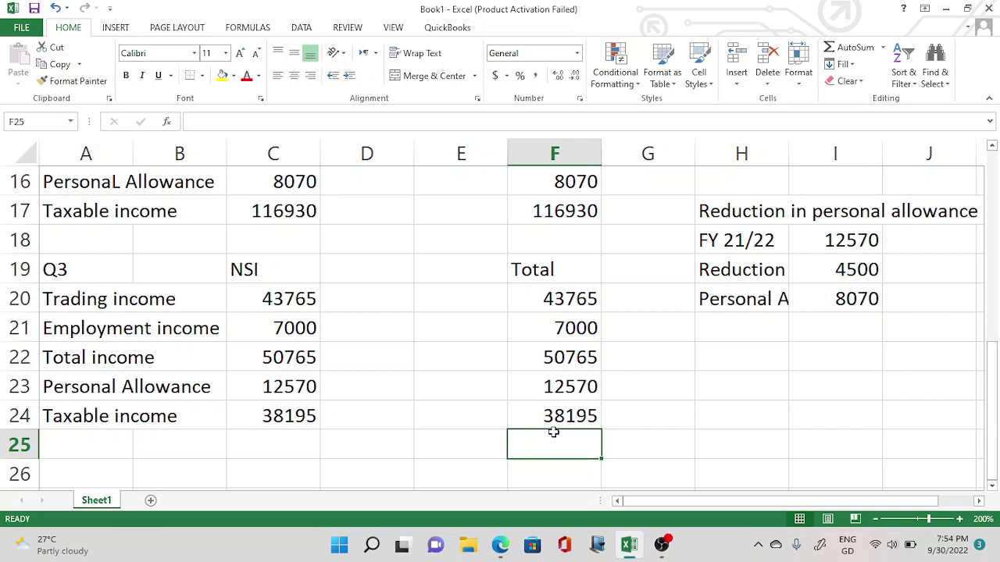
key("Down")
key("Down")
key("Down")
key("Down")
key("Down")
key("Down")
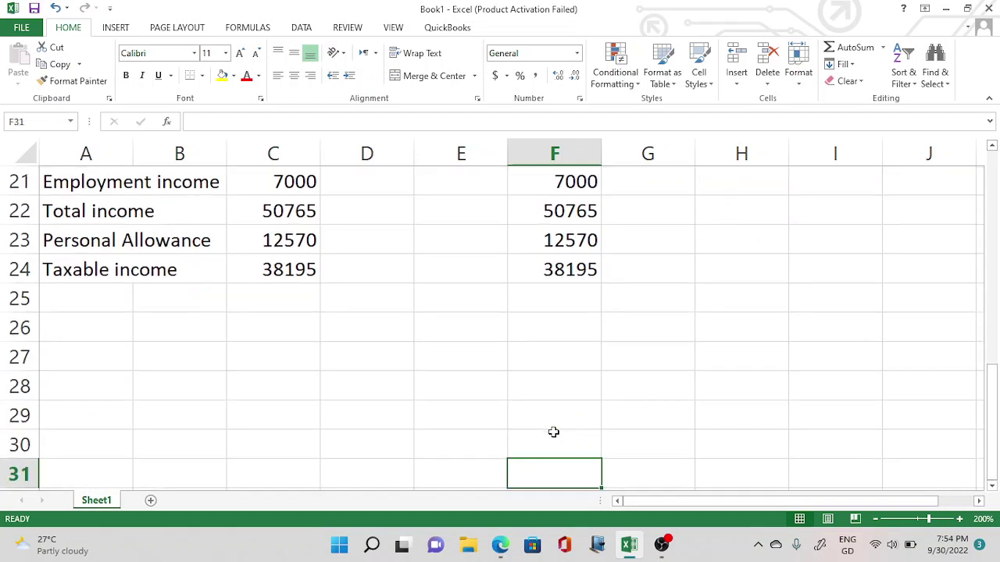
left_click(118, 322)
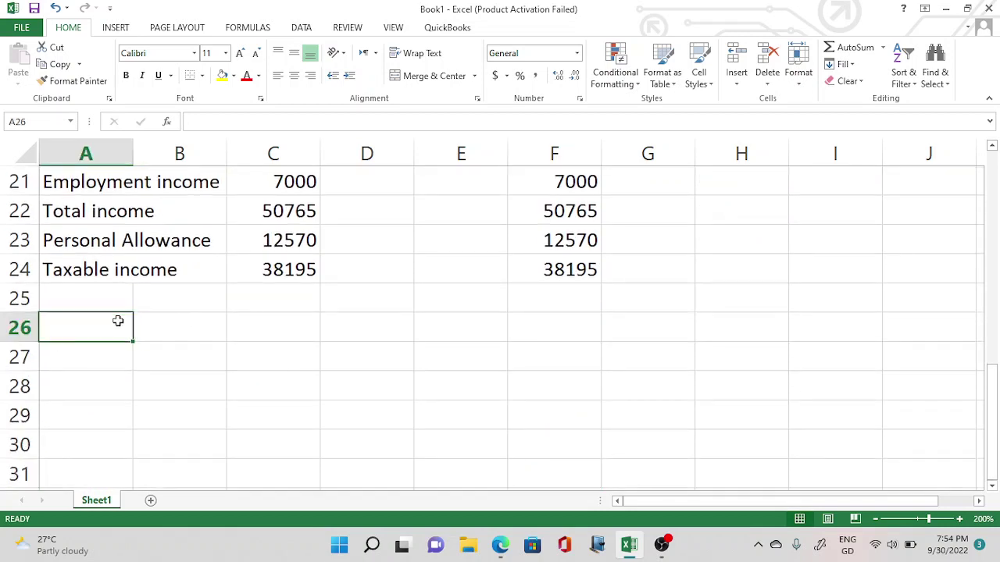
type("Income ")
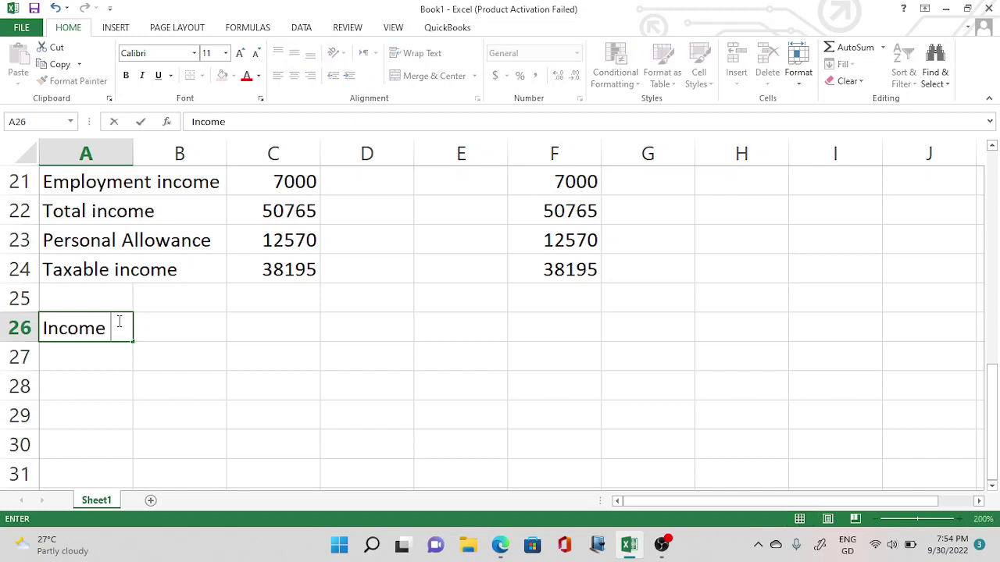
type("tax liability")
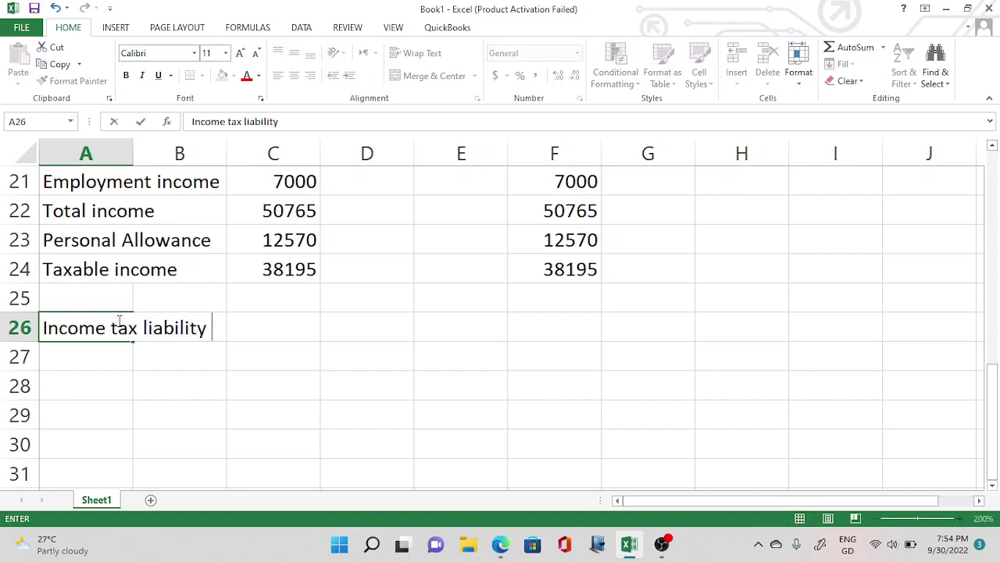
key("ctrl+Return")
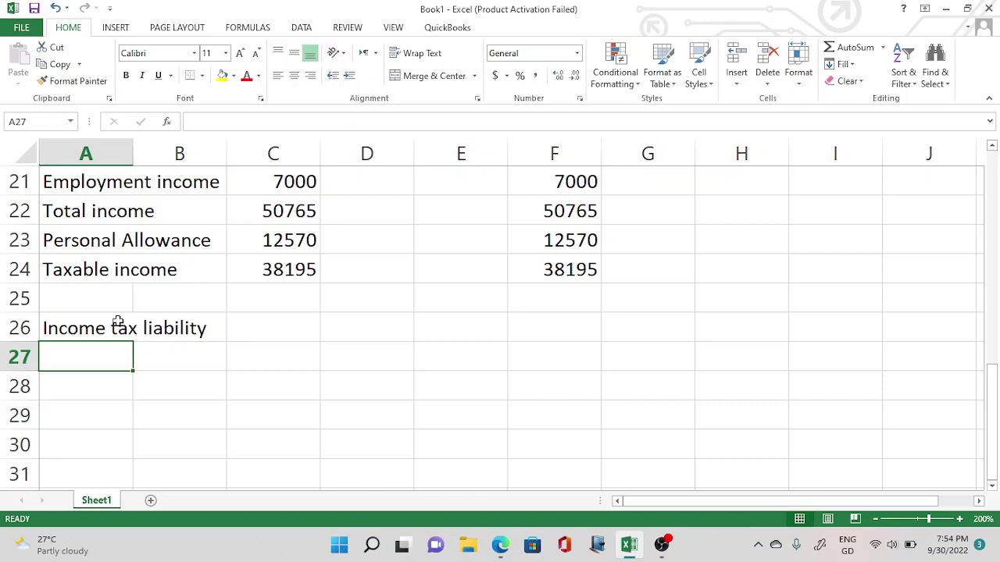
Step: Check the tax bands in the PDF handout, and enter the basic rate band 37700 in B27 with its rate 0.2 in C27
key("alt+Tab")
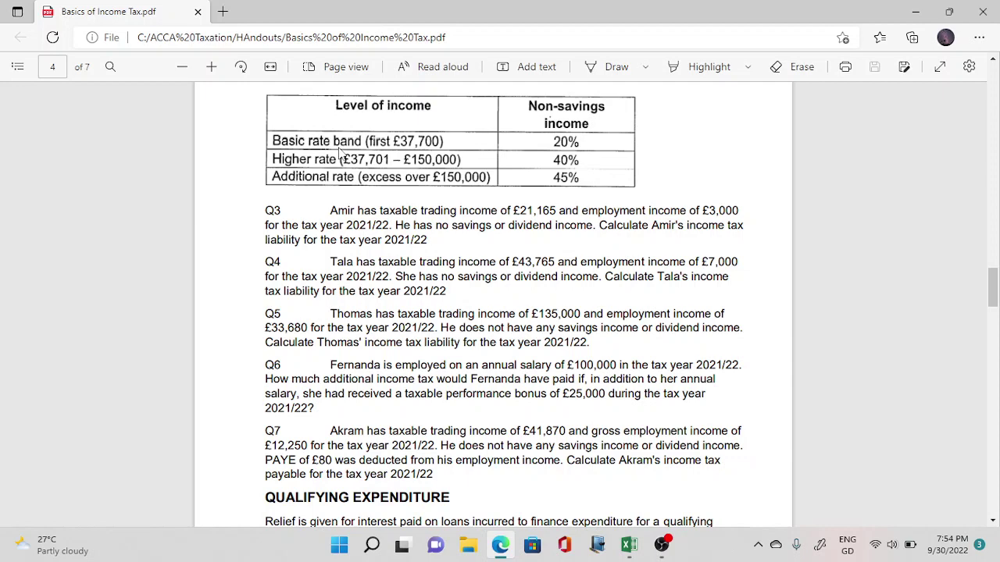
key("alt+Tab")
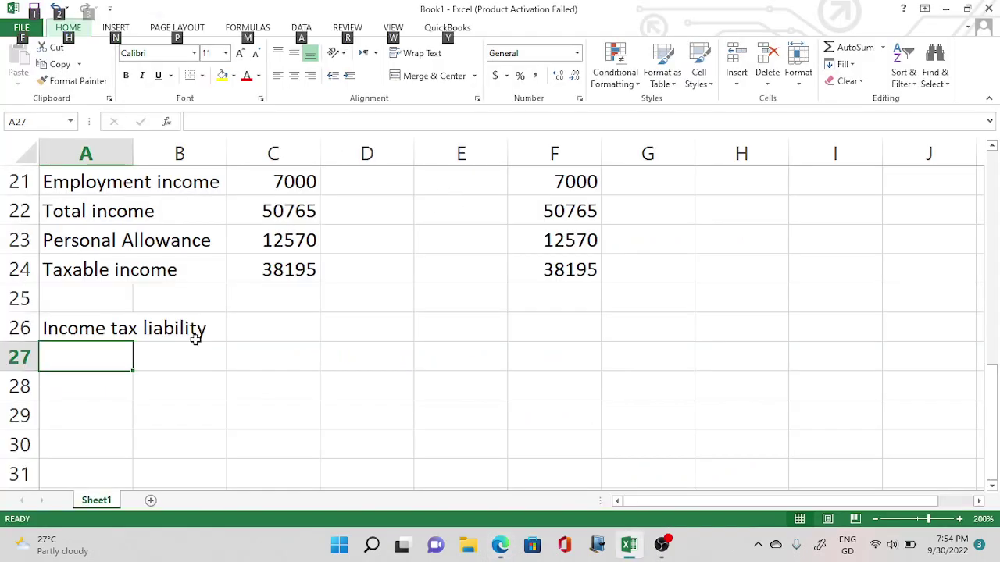
left_click(121, 359)
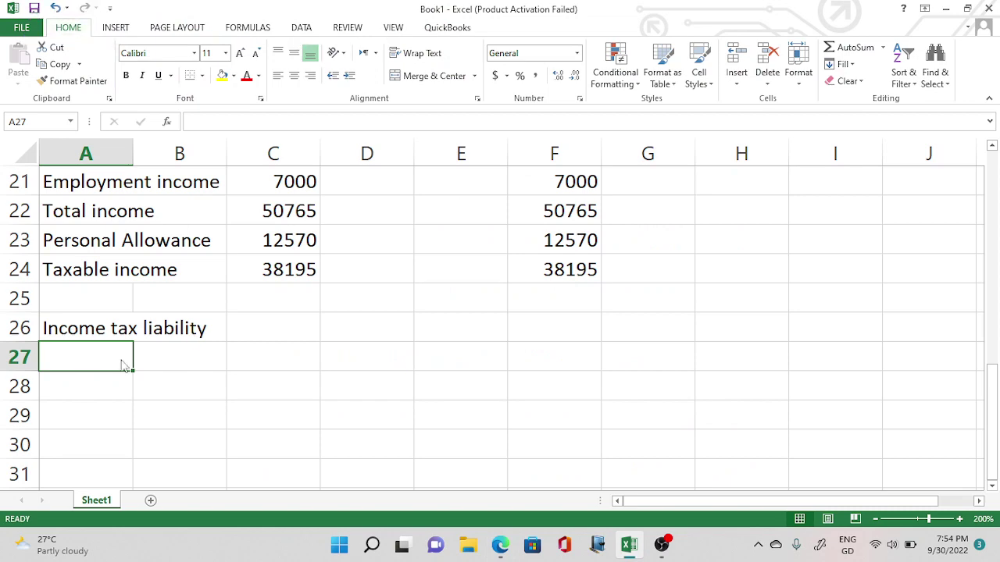
key("alt+Tab")
key("alt+Tab")
left_click(291, 272)
left_click(164, 362)
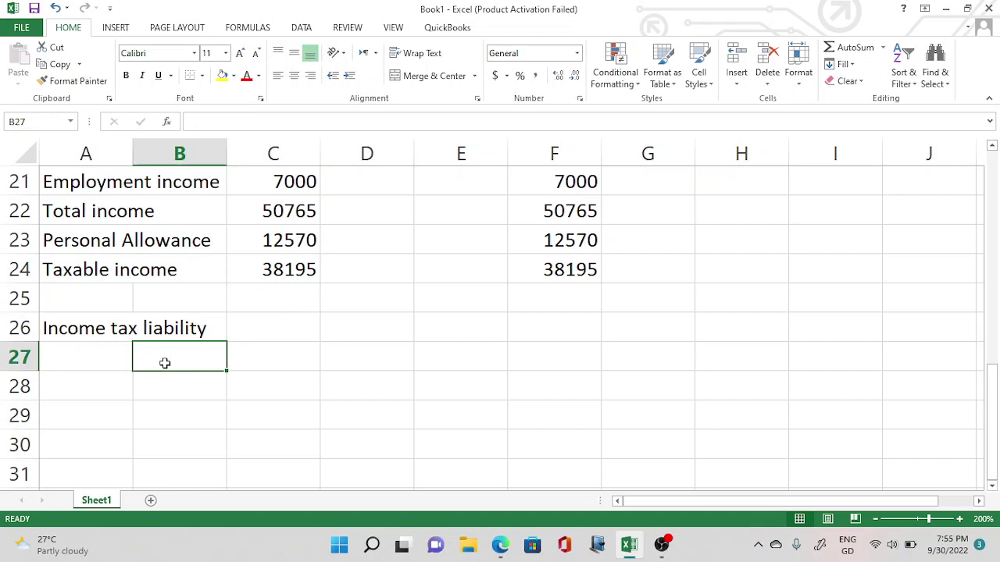
type("37700")
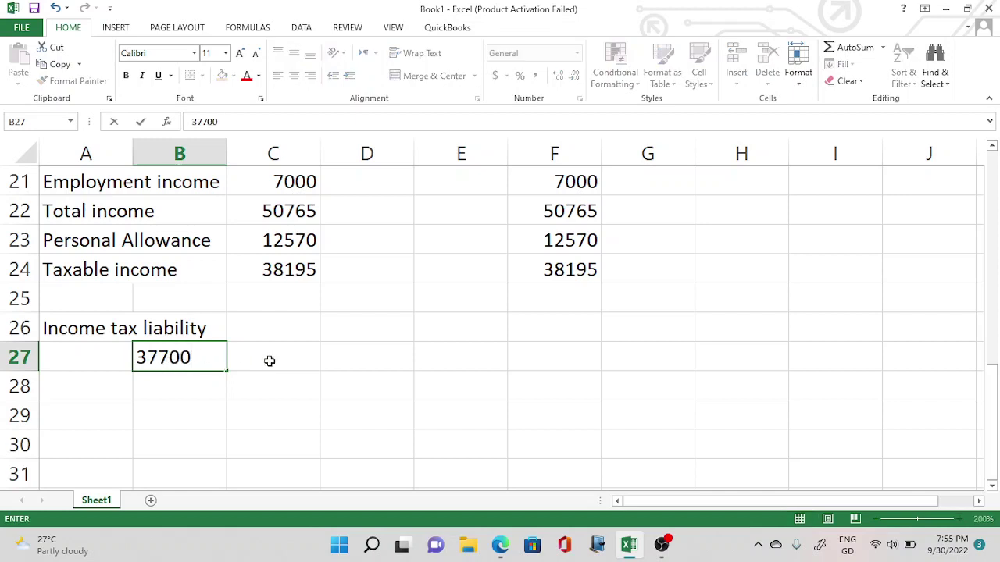
left_click(270, 361)
type("0.2")
key("ctrl+Return")
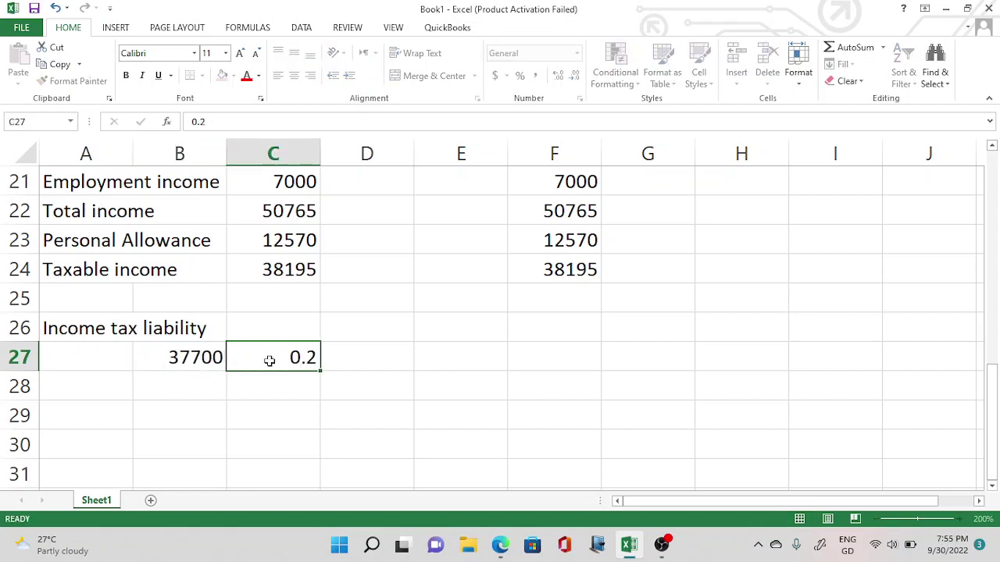
Step: Compute the basic rate tax in D27 with the formula =B27*C27
key("Right")
type("=")
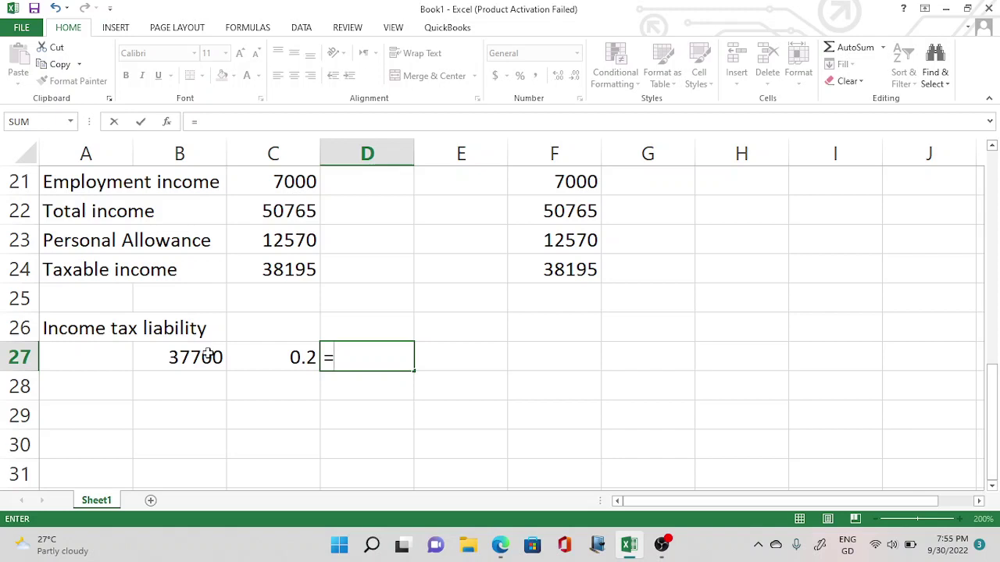
left_click(208, 355)
type("*")
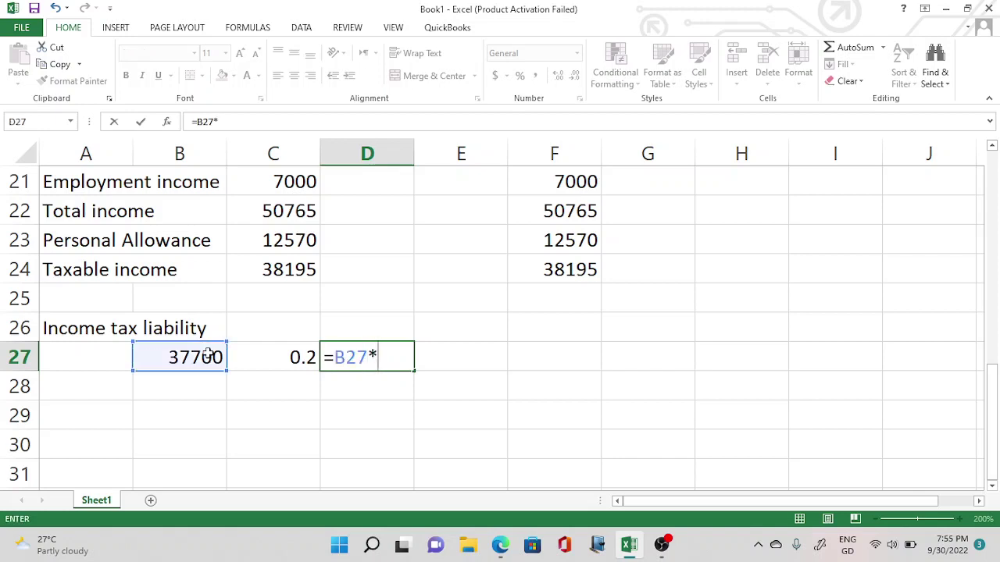
left_click(262, 355)
key("Return")
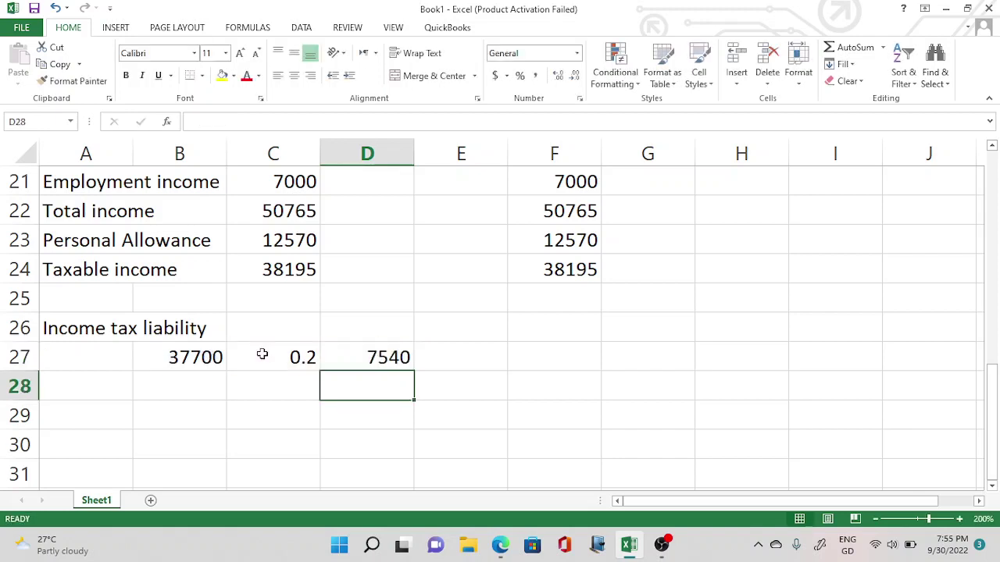
Step: Compute the income falling in the higher rate band in B28 with the formula =C24-B27
left_click(188, 390)
type("=")
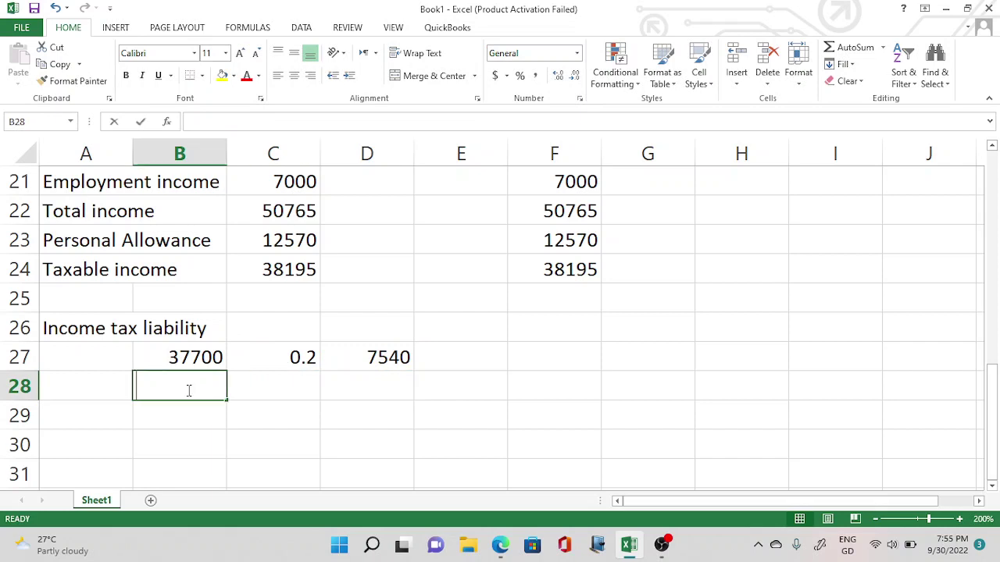
left_click(587, 268)
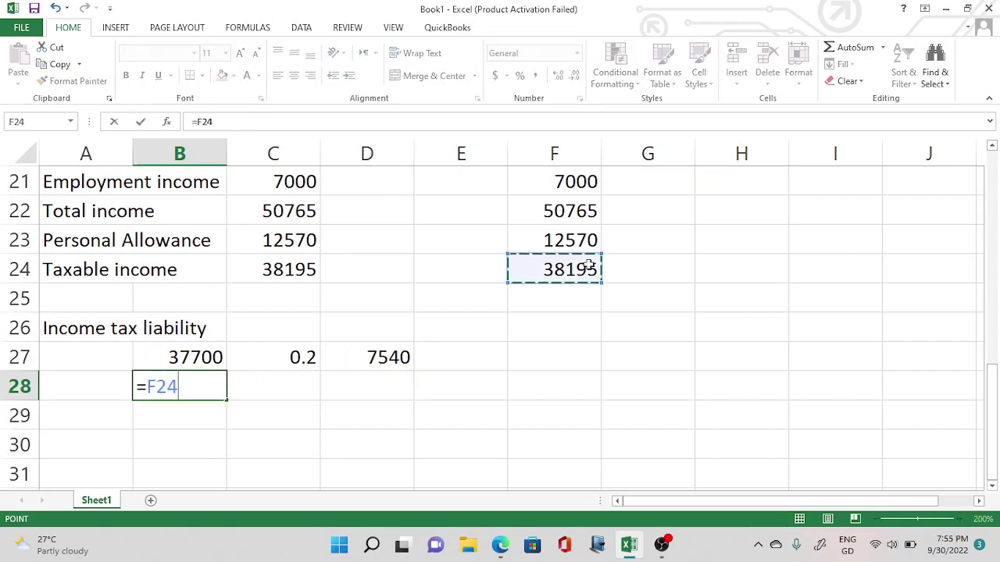
key("BackSpace")
key("BackSpace")
key("BackSpace")
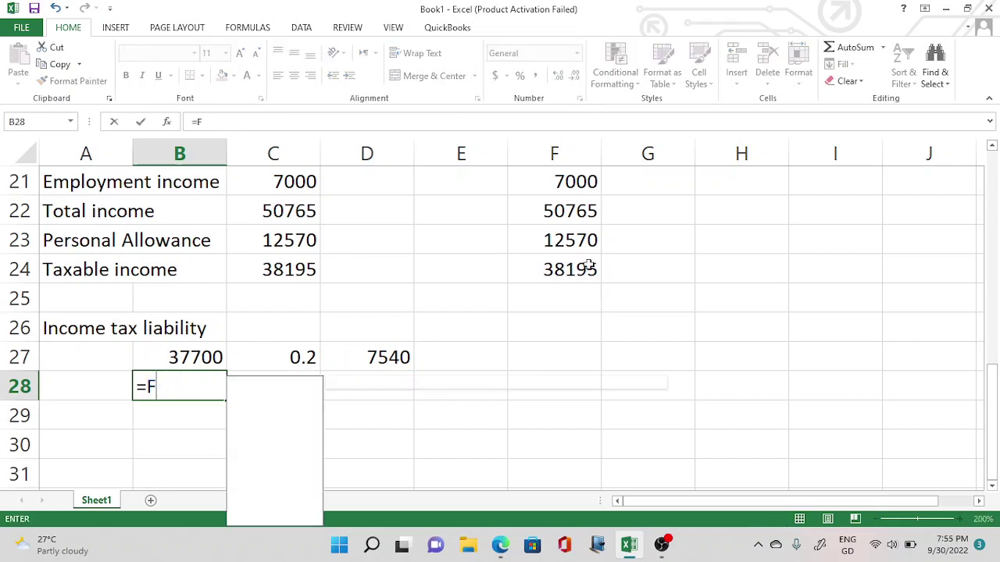
left_click(302, 269)
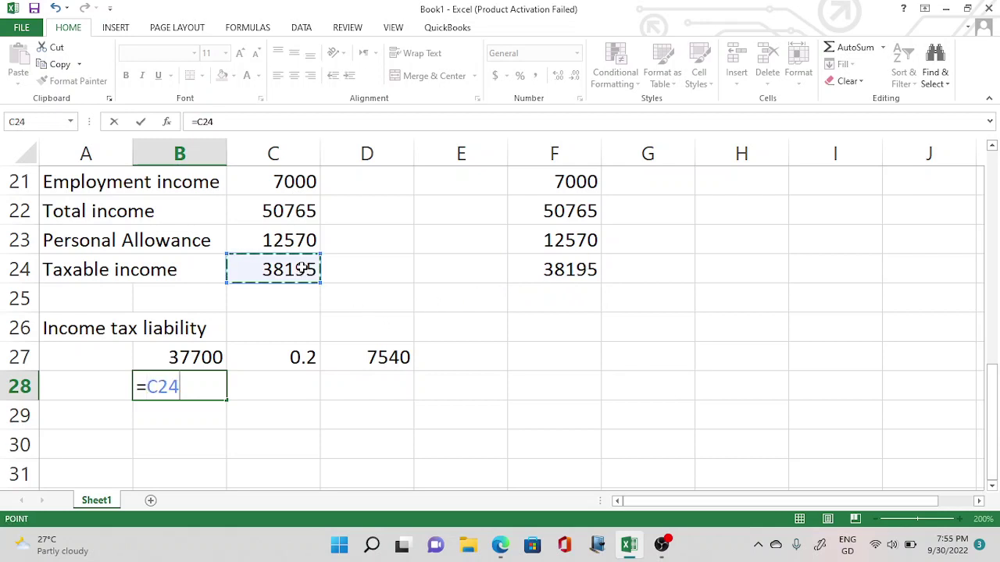
type("-")
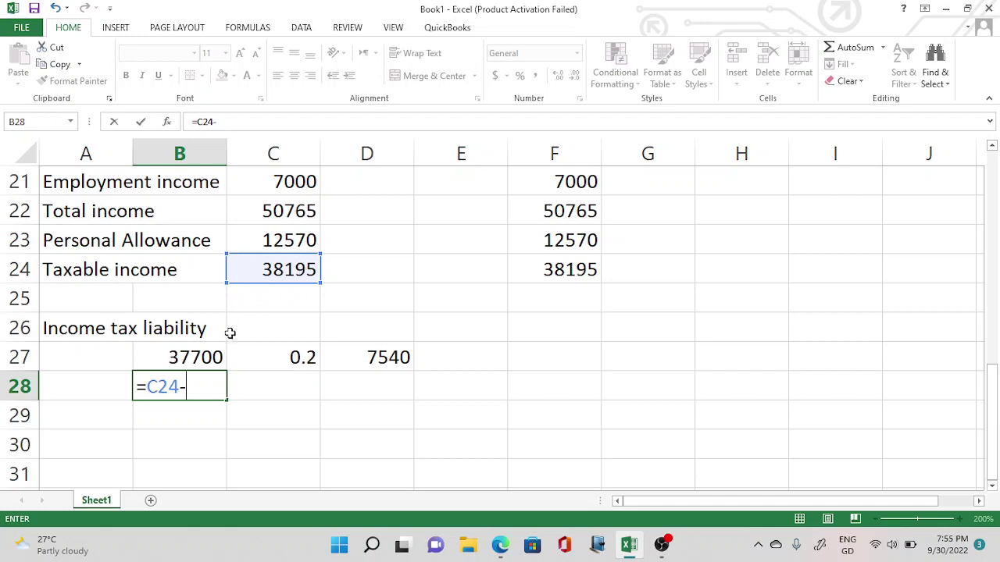
left_click(209, 357)
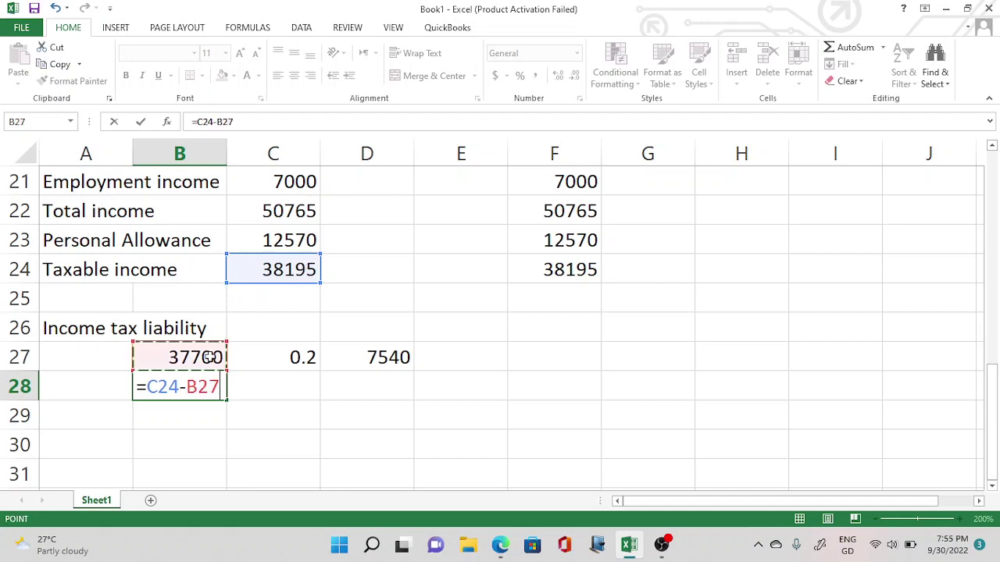
key("ctrl+Return")
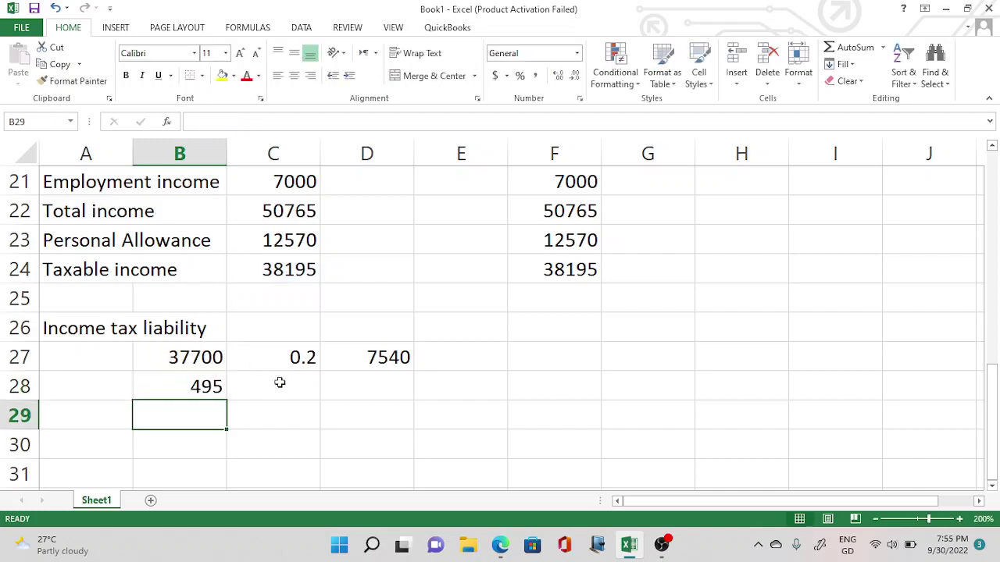
Step: Enter the higher rate 0.4 in C28 and fill the tax formula from D27 down to D28
left_click(279, 382)
type("0.4")
key("Tab")
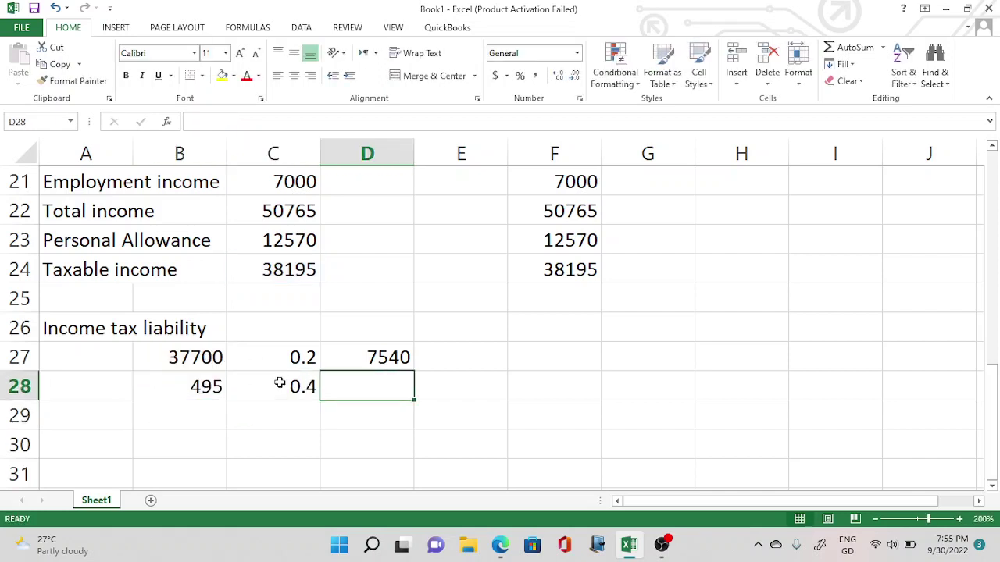
left_click(370, 353)
left_click_drag(414, 371, 413, 395)
left_click(461, 407)
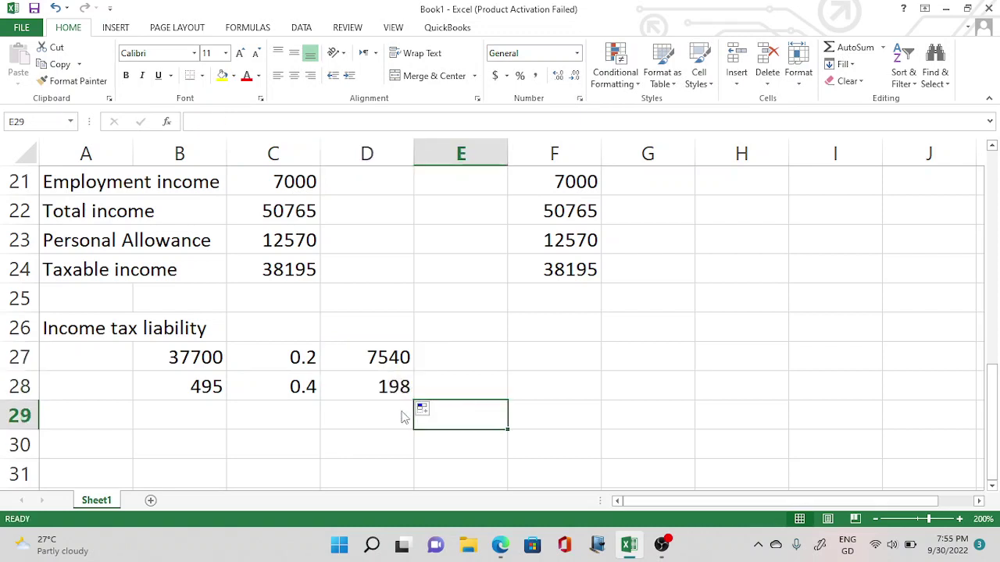
Step: Total the two band amounts in B29 with the formula =B27+B28
left_click(171, 418)
type("=")
left_click(213, 359)
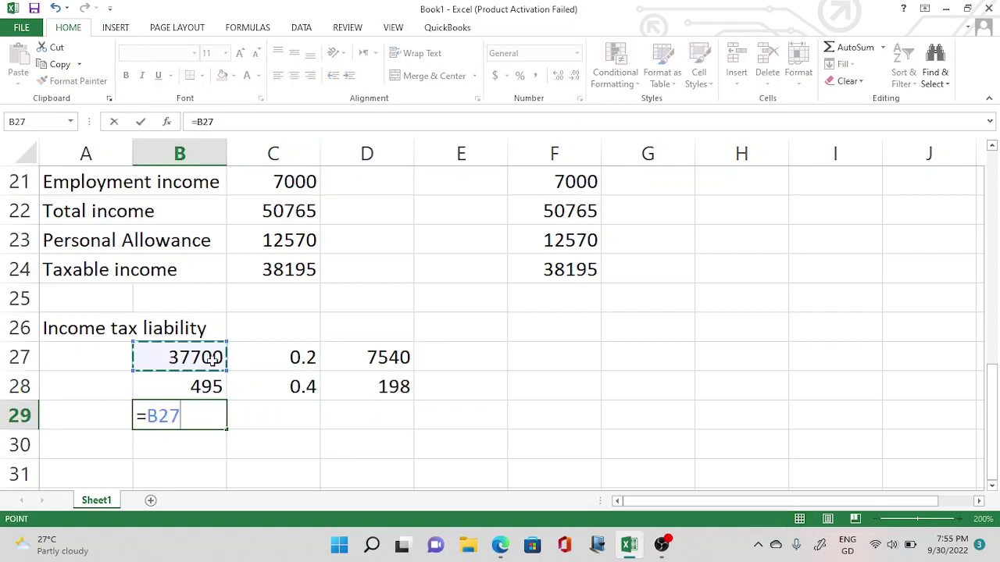
type("+")
left_click(204, 388)
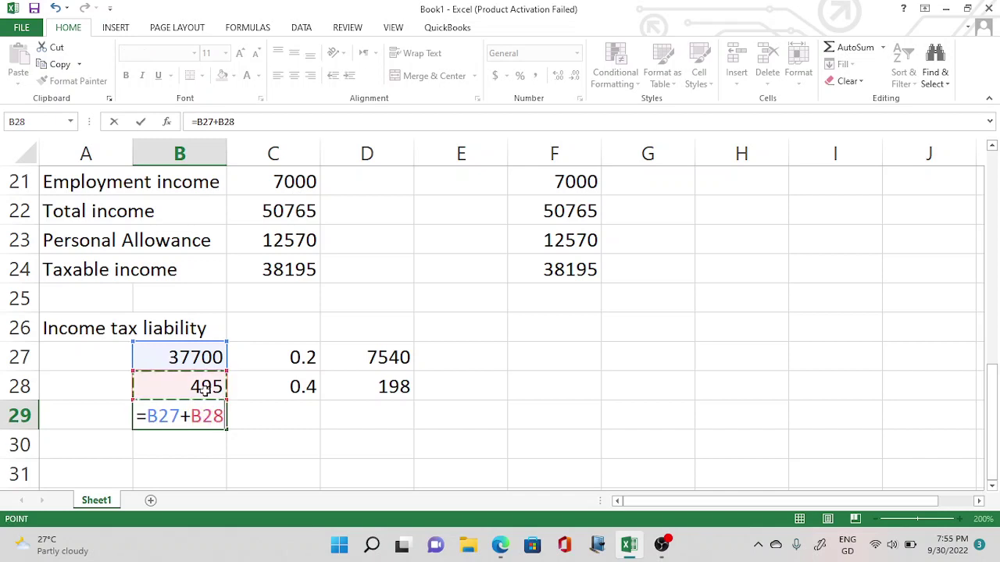
key("Return")
left_click(209, 417)
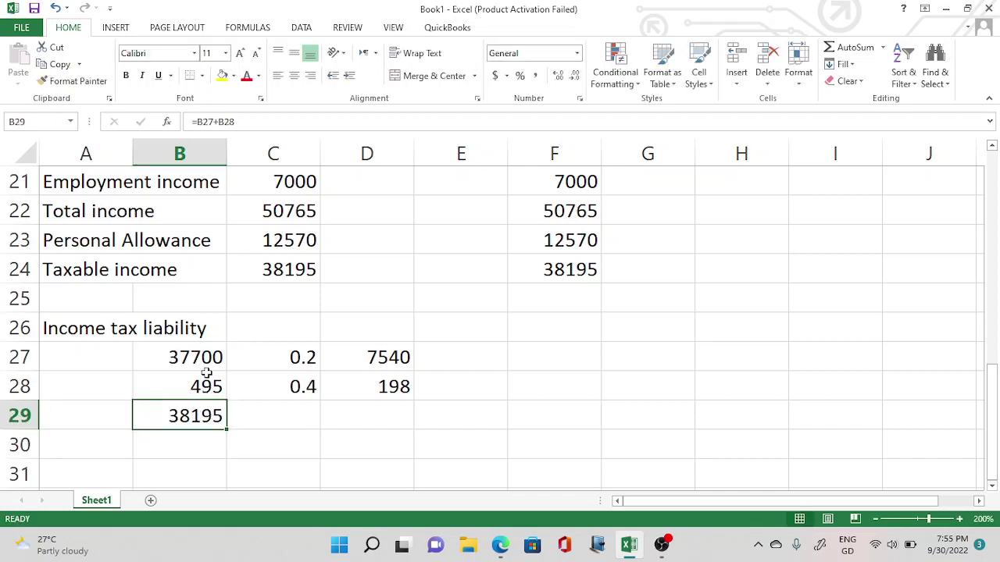
Step: Label the two band rows "Basic rate" in A27 and "Higher rate" in A28
left_click(106, 354)
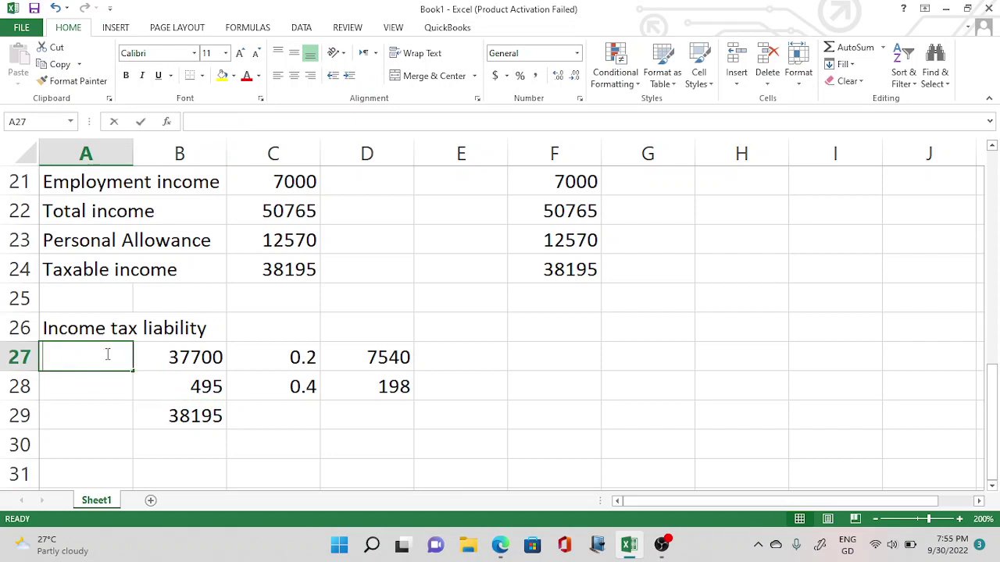
type("Basic rate")
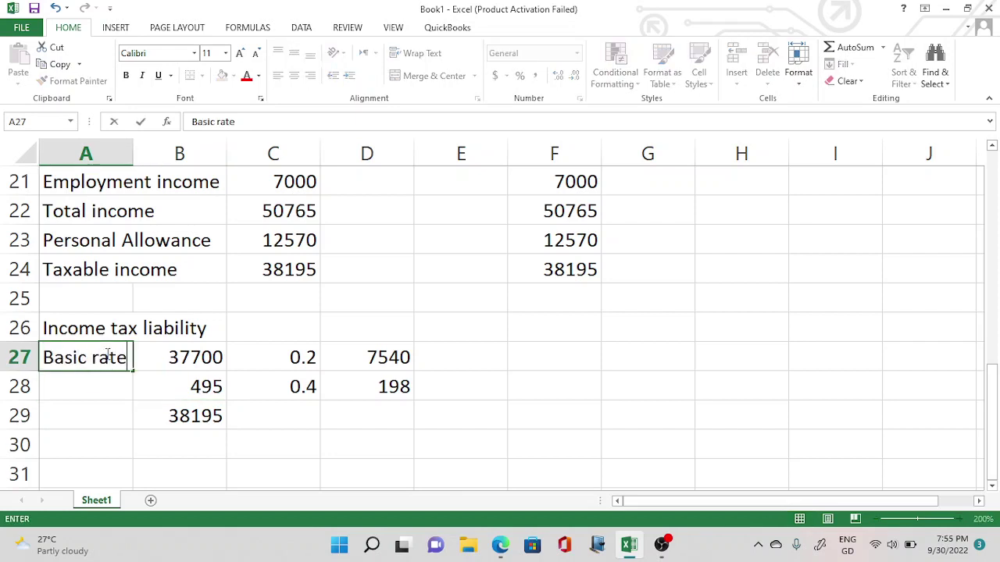
key("Return")
type("Higher rate")
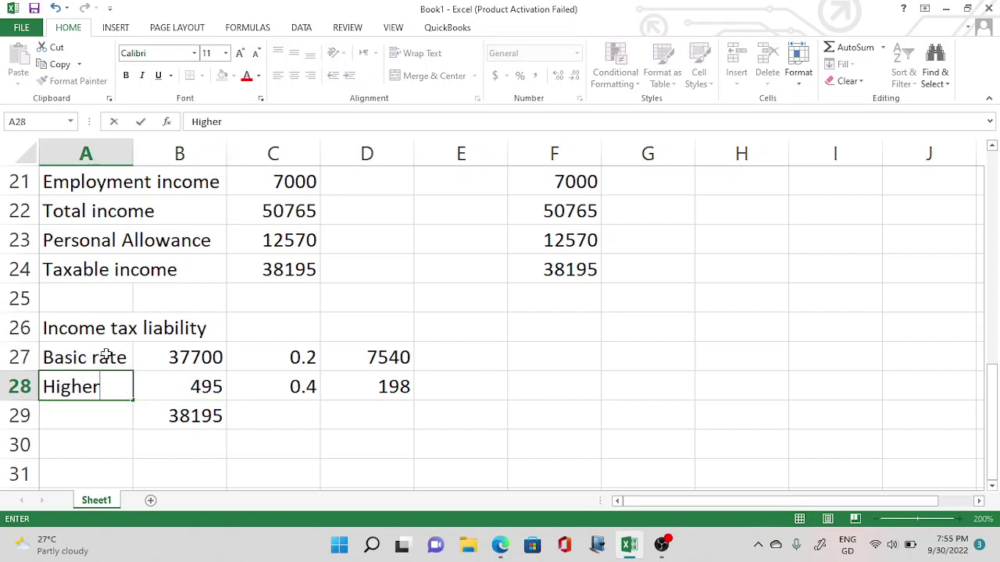
left_click(300, 424)
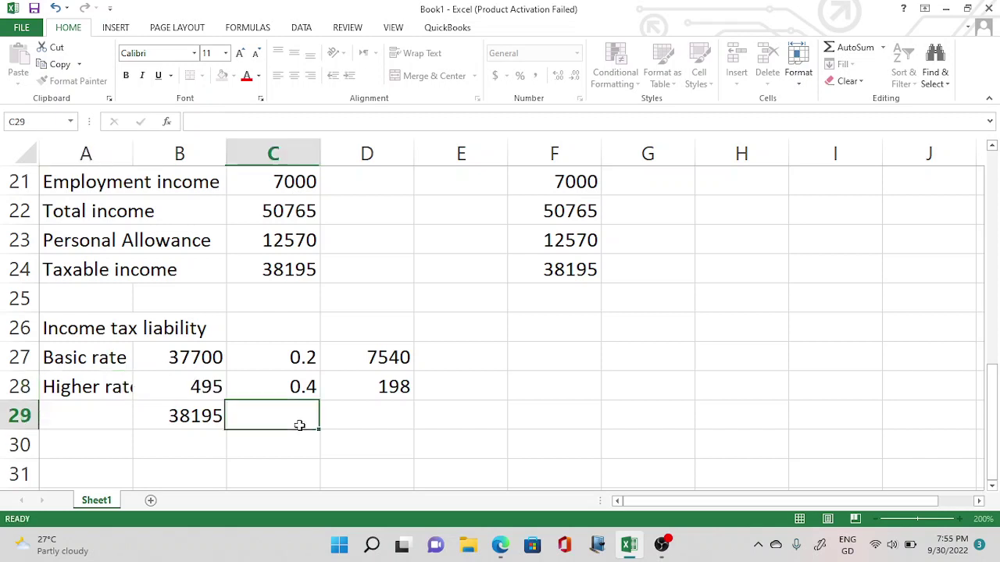
Step: Fill the total formula from B29 across to D29 and clear the unneeded rate total in C29
left_click(370, 419)
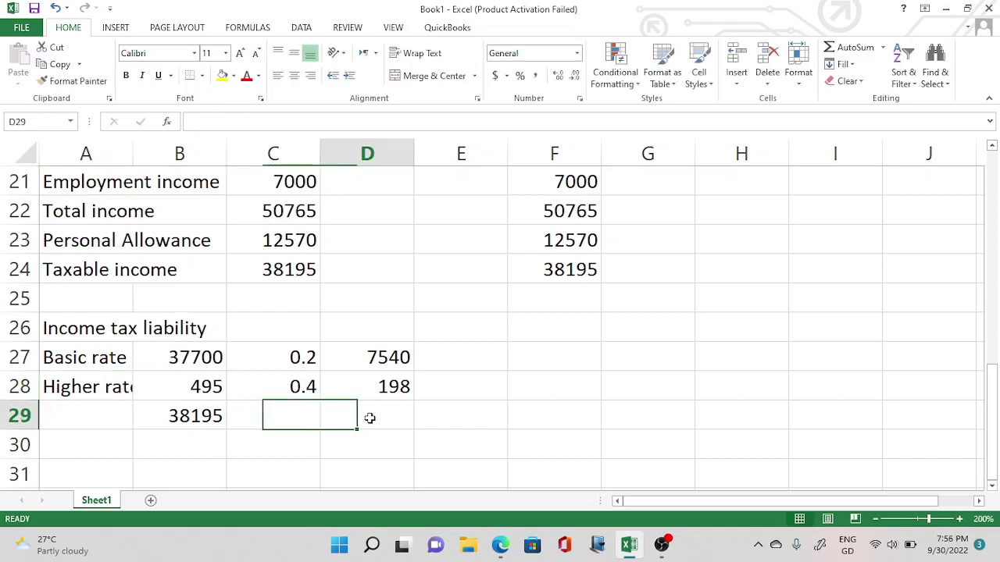
left_click(160, 422)
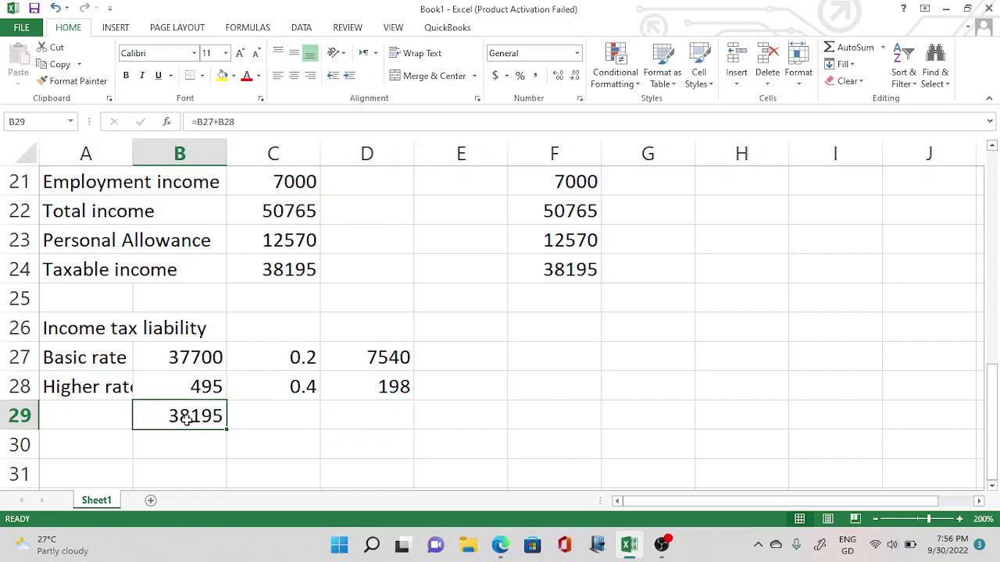
left_click_drag(227, 429, 403, 415)
left_click(309, 417)
key("BackSpace")
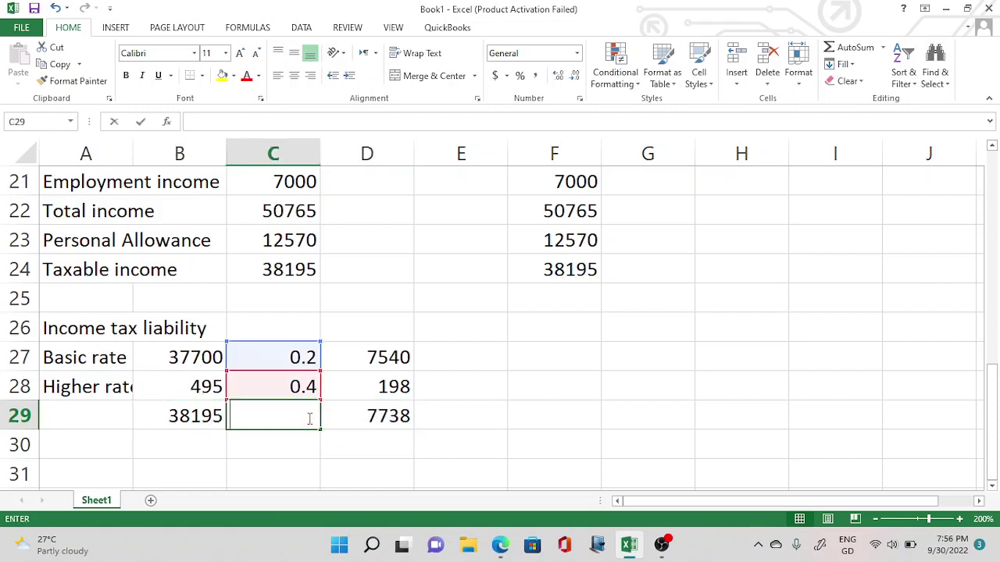
Step: Label the total row "Total Income tax liability" in A29
left_click(100, 415)
type("Total in")
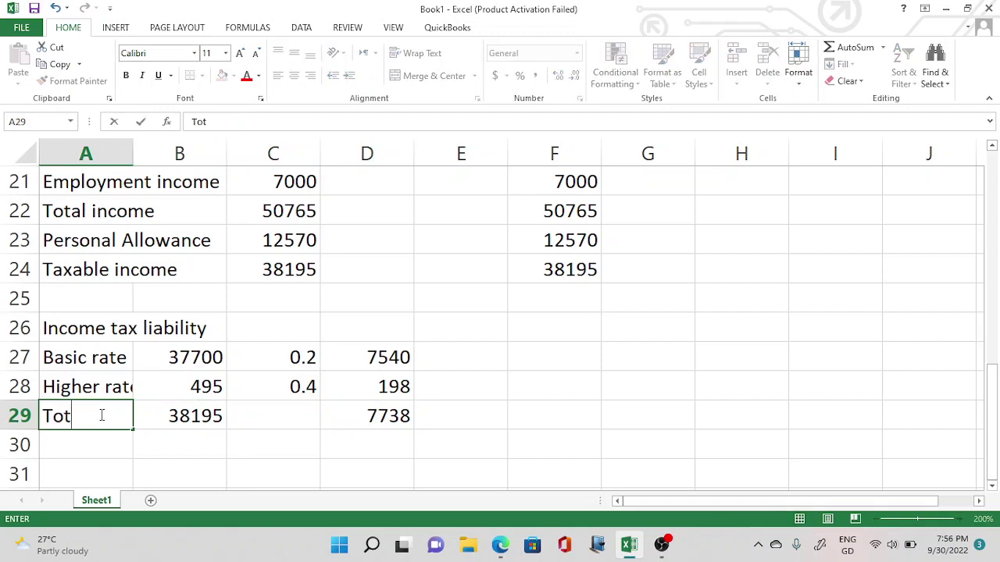
key("BackSpace")
key("BackSpace")
type("Income tax")
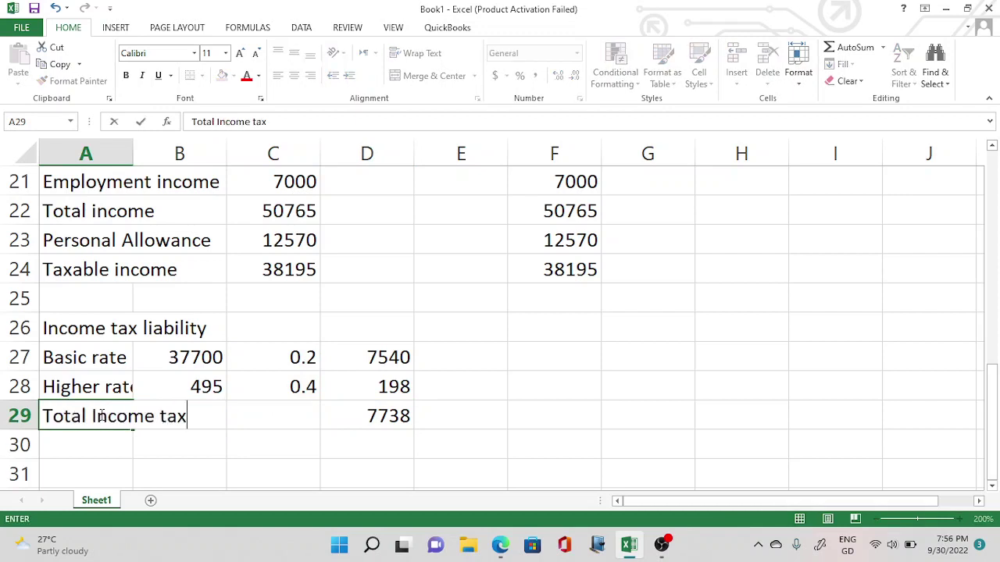
type(" liability")
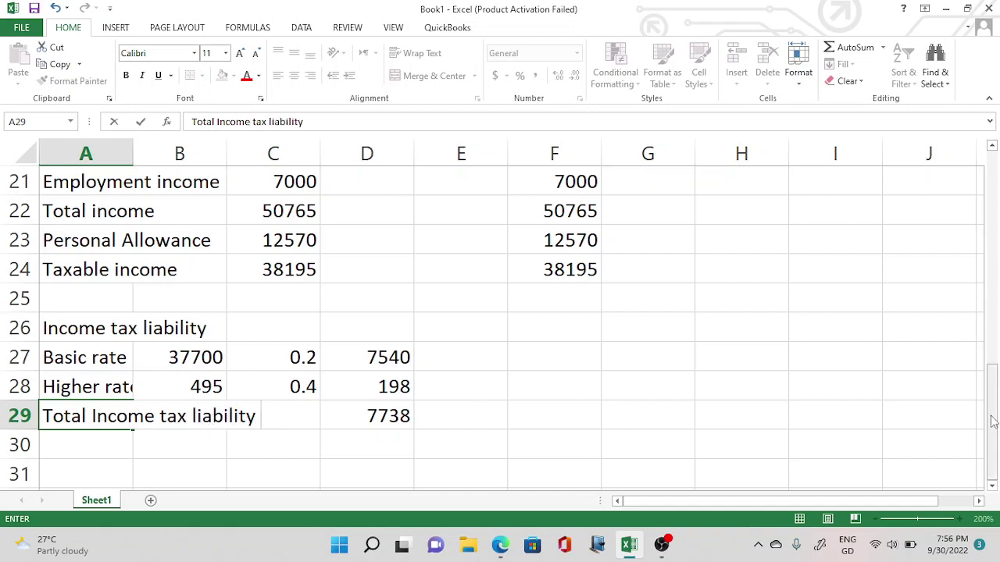
left_click_drag(998, 439, 998, 440)
left_click(523, 382)
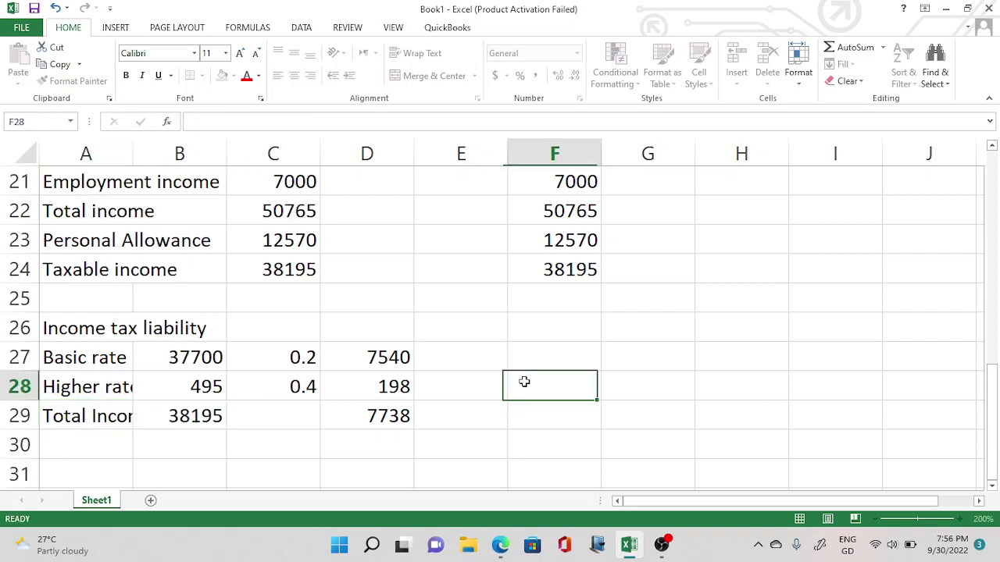
Step: Move to the empty rows below the Q3 block and check the next income tax questions in the PDF handout
left_click(585, 267)
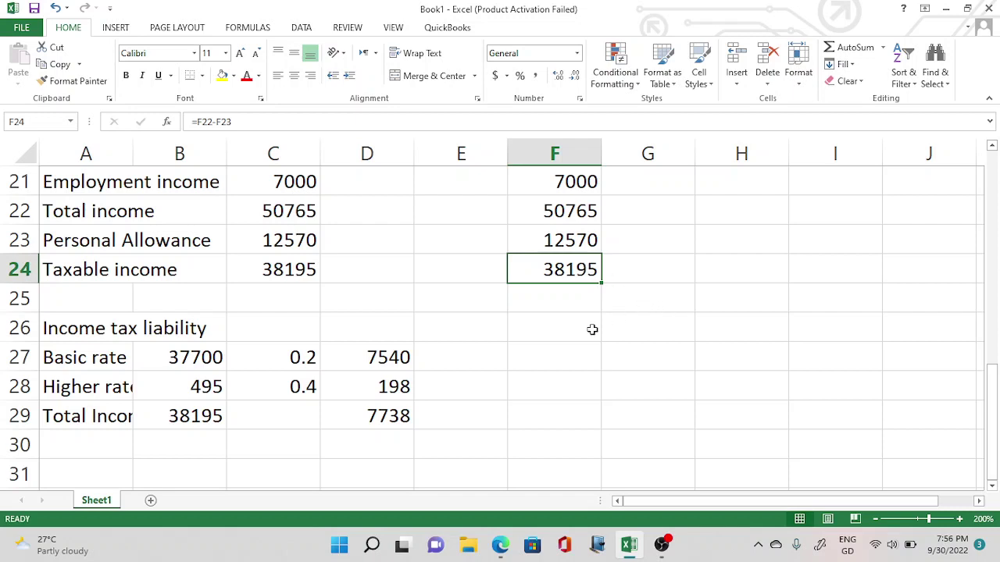
left_click(125, 424)
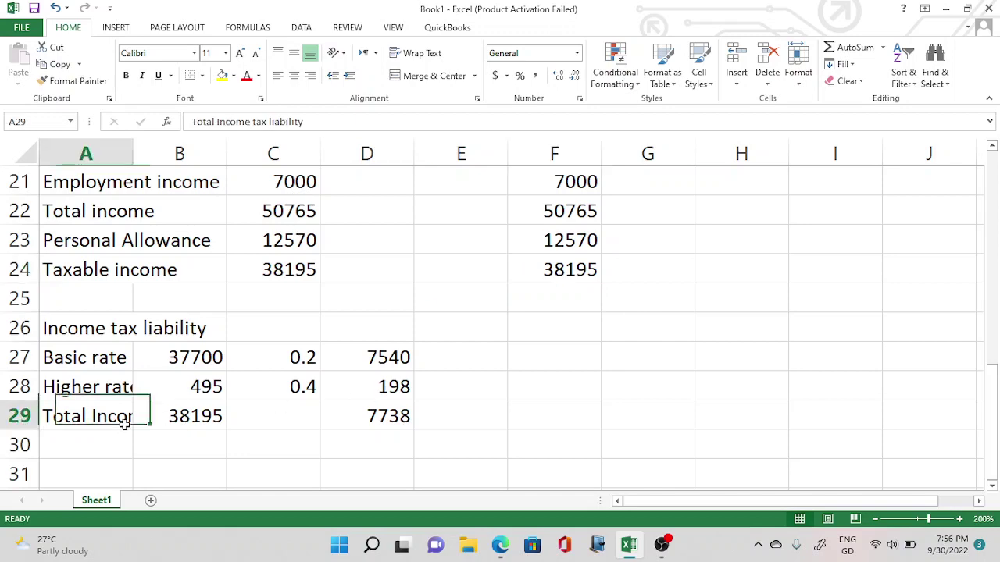
key("Down")
key("Down")
key("Down")
key("Down")
key("Down")
key("Down")
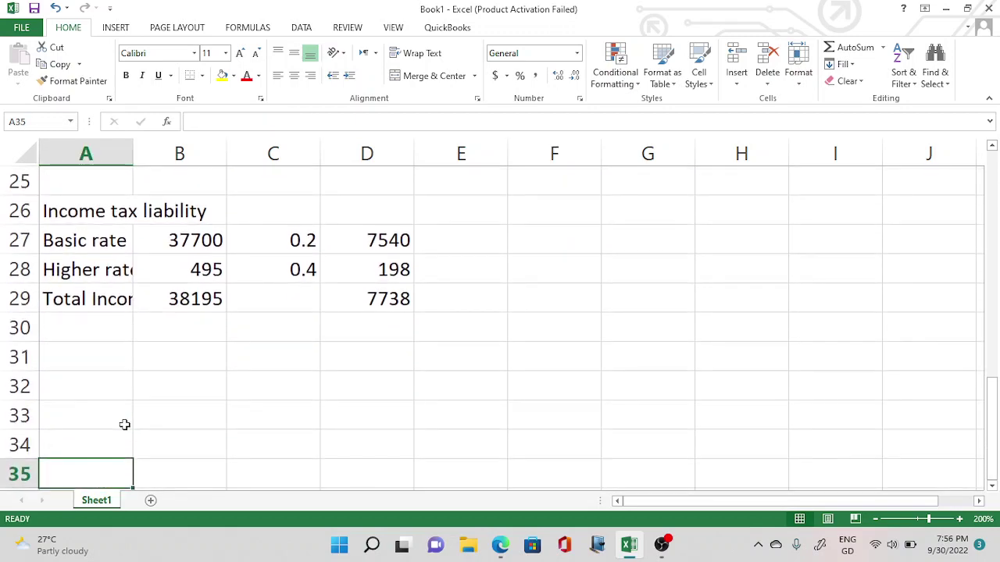
key("alt+Tab")
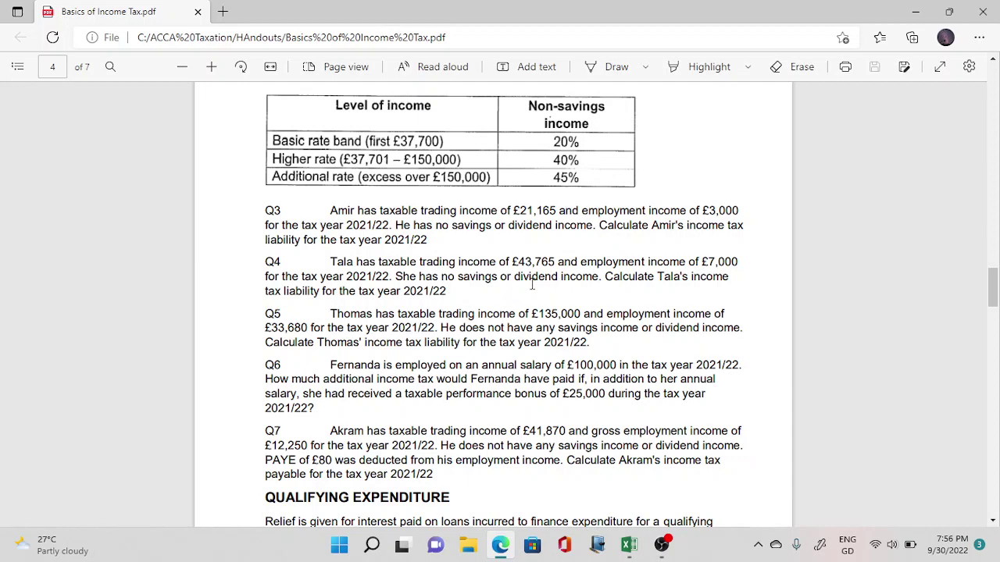
key("alt+Tab")
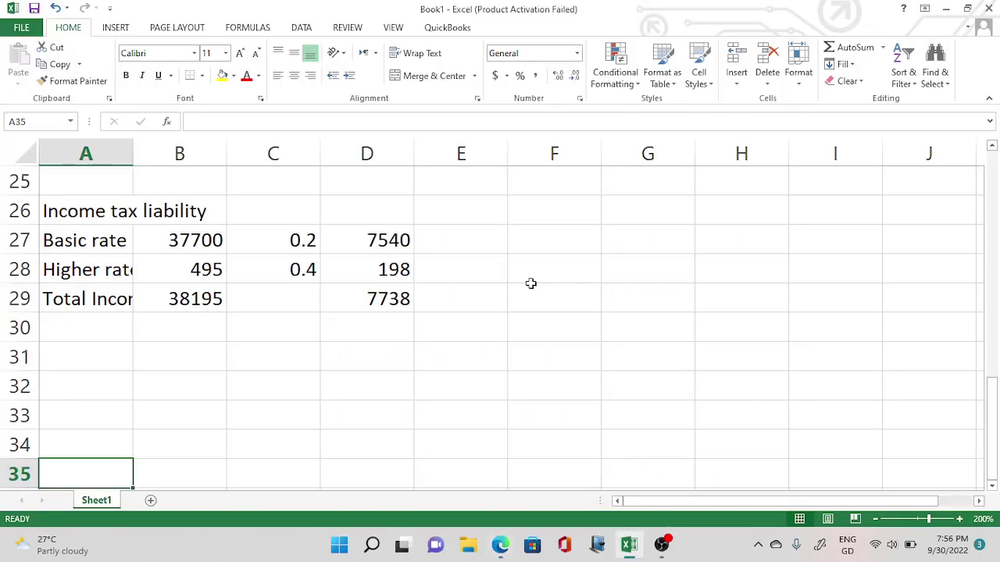
Step: Copy the whole Q3 calculation in A19:F29 to A31 and change the copy's heading to "Q4"
left_click(993, 394)
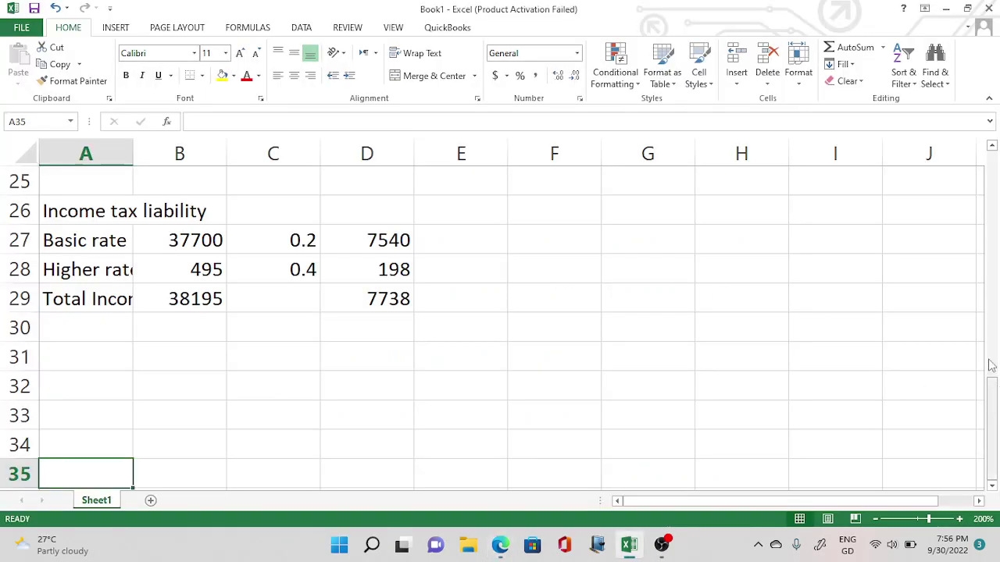
scroll(468, 375, "up", 2)
left_click(107, 239)
key("Up")
key("Up")
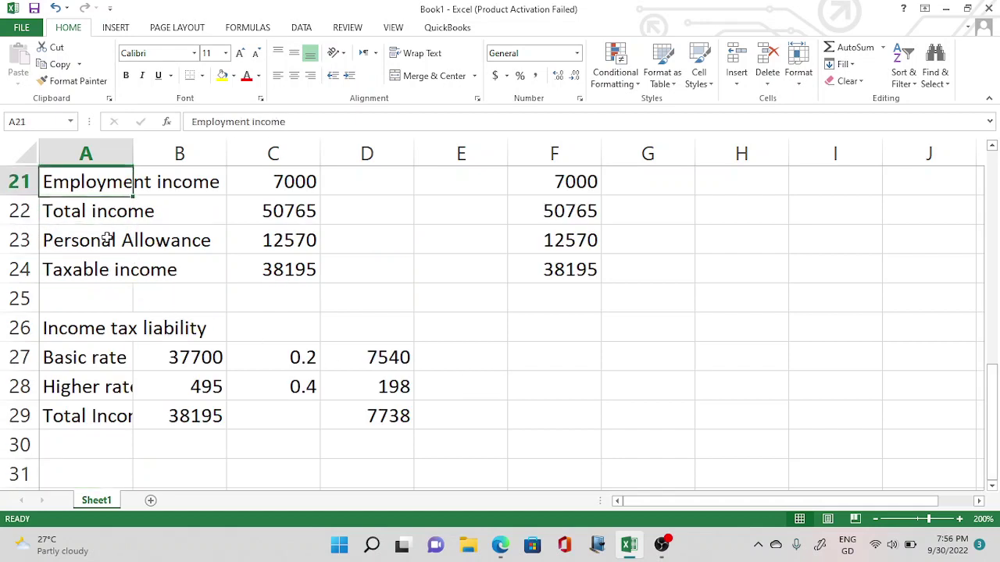
key("Up")
key("Up")
scroll(137, 232, "up", 1)
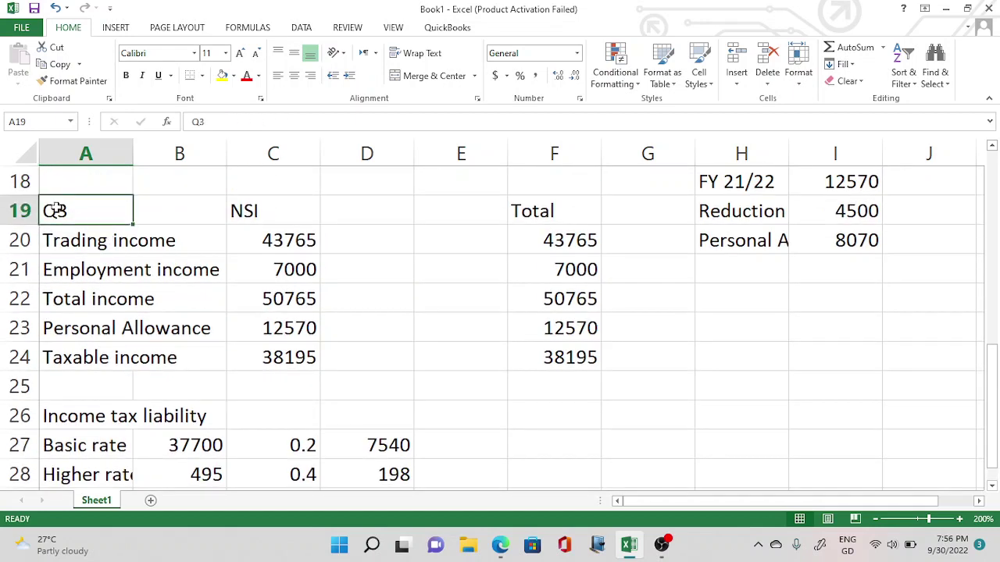
left_click_drag(55, 209, 574, 393)
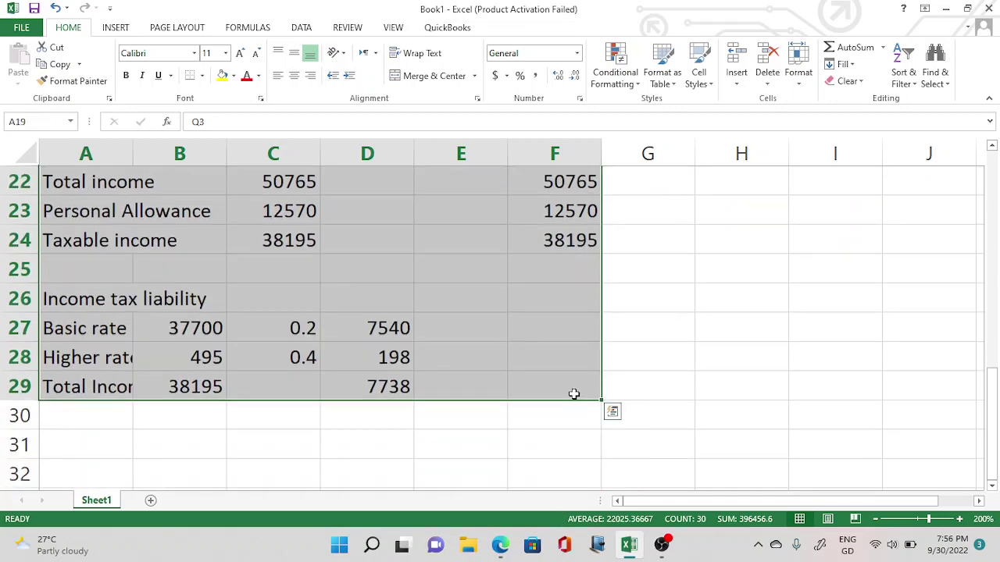
key("ctrl+c")
left_click(97, 445)
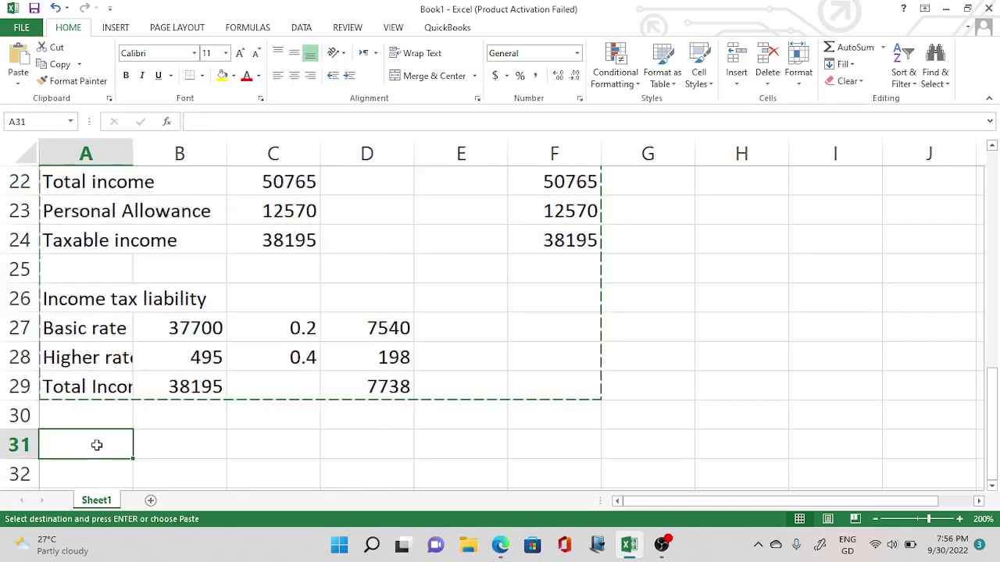
key("ctrl+v")
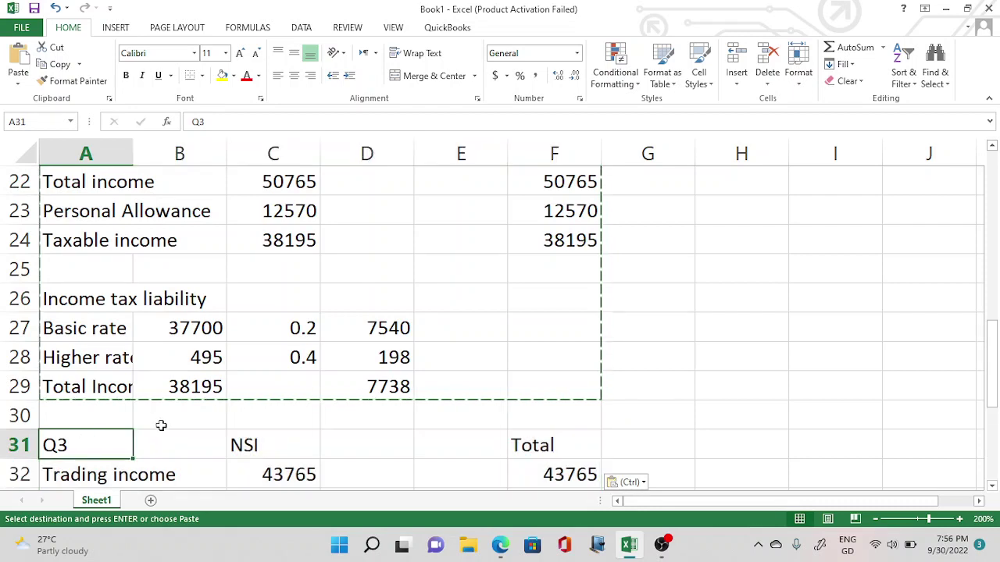
key("BackSpace")
type("Q4")
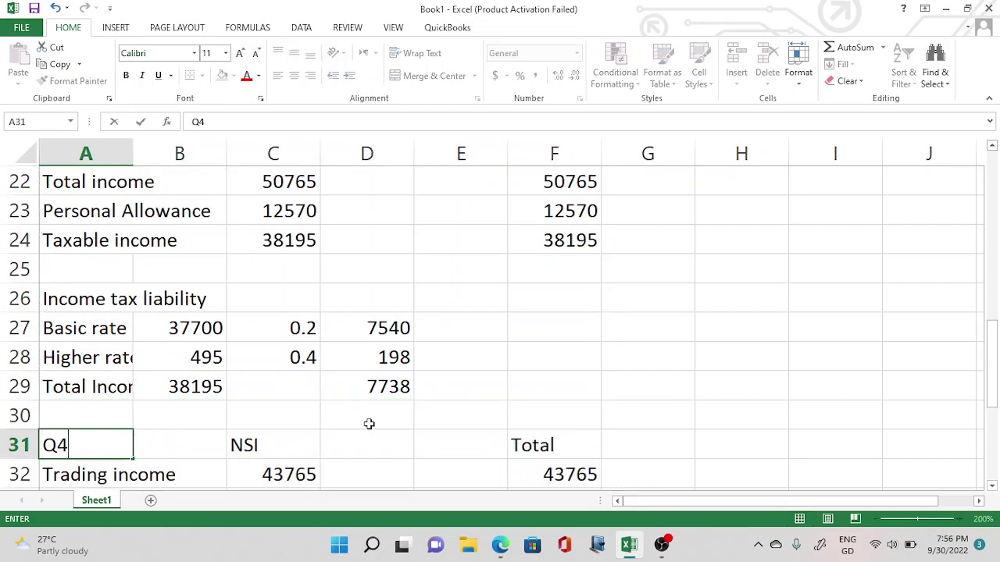
Step: Finish the Q4 heading entry and review the copied block, ending at its Trading income label in A32
left_click(713, 332)
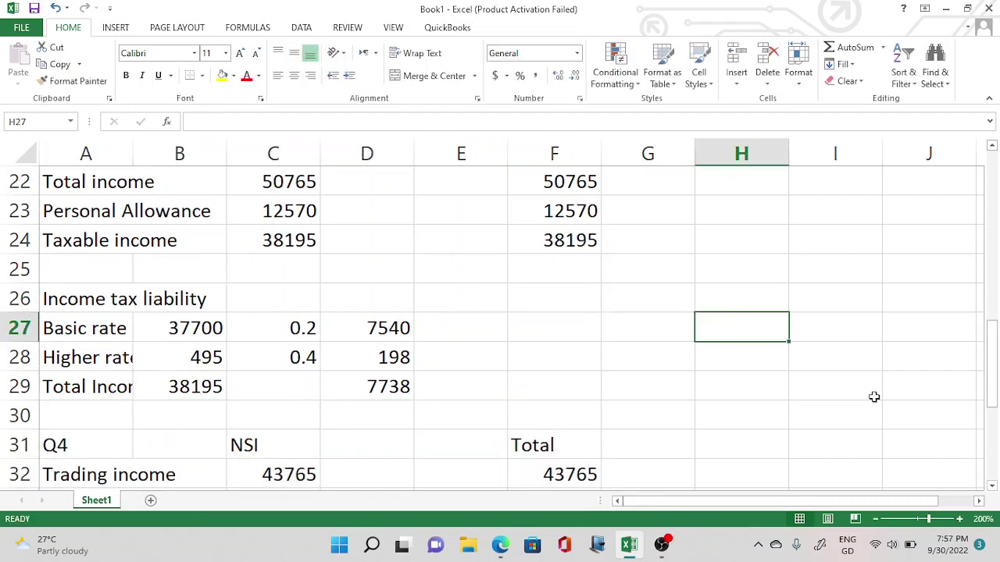
key("Down")
key("Down")
key("Down")
key("Down")
key("Down")
key("Down")
key("Down")
key("Down")
key("Down")
key("Down")
key("Down")
key("Left")
key("Left")
key("Left")
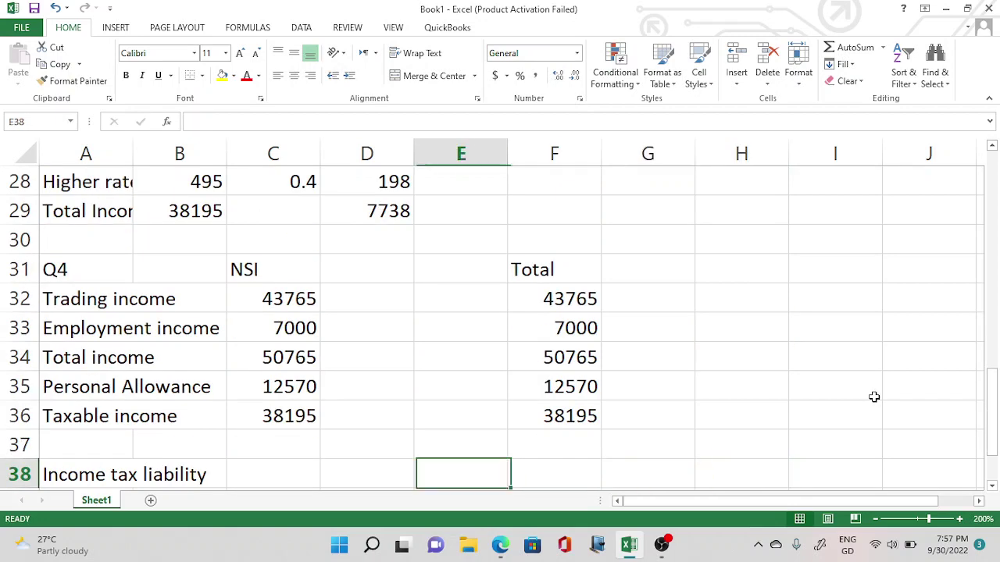
key("Left")
key("Left")
key("Left")
key("Left")
key("Up")
key("Up")
key("Up")
key("Up")
key("Up")
key("Up")
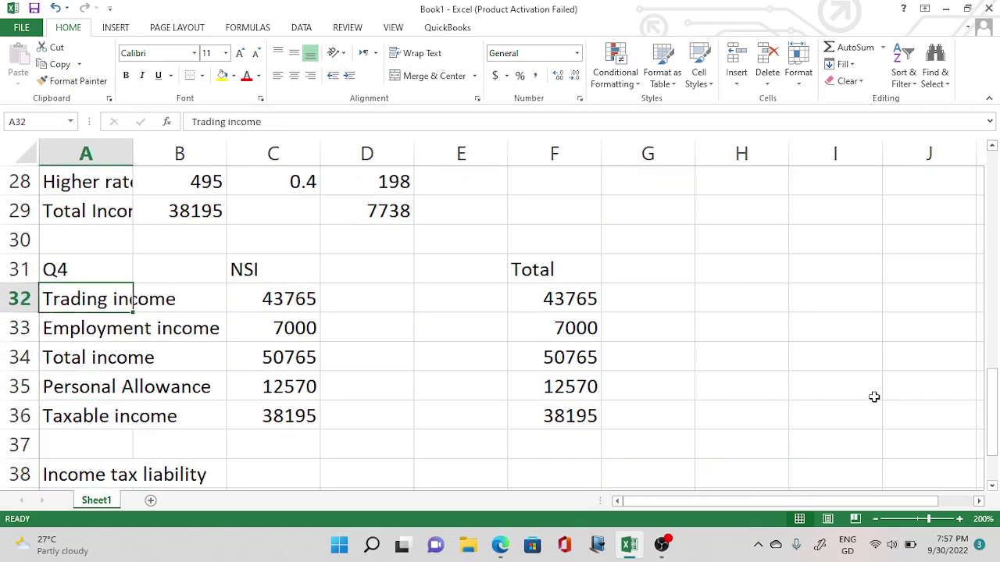
Step: Check the PDF handout's tax rate table and question wording against the income rows of the copied block
key("alt+Tab")
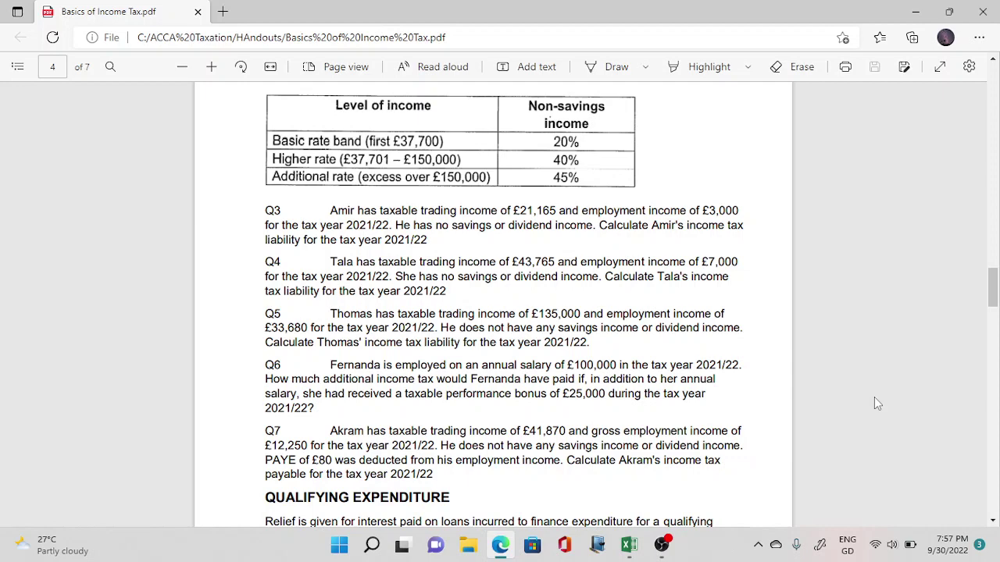
key("alt+Tab")
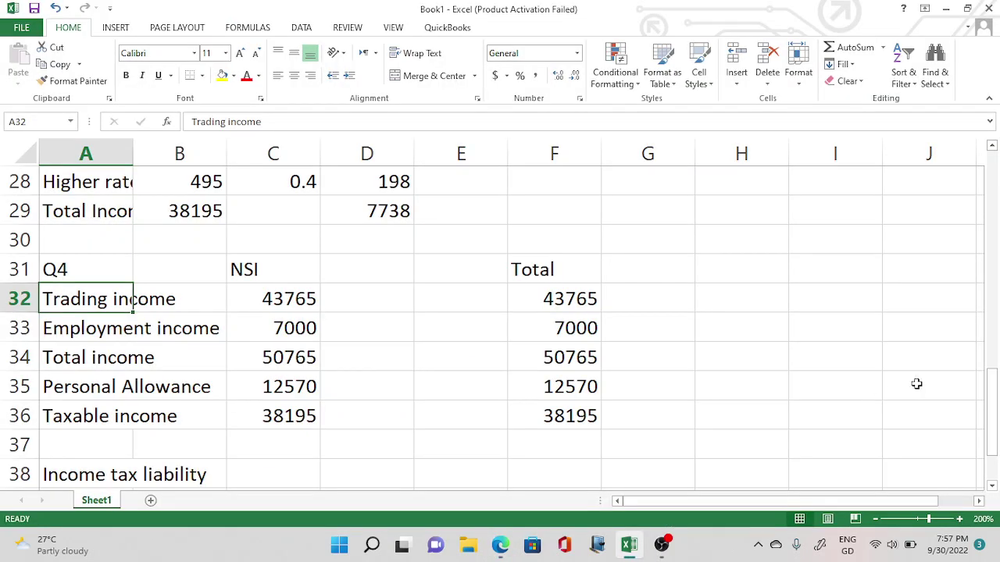
key("alt+Tab")
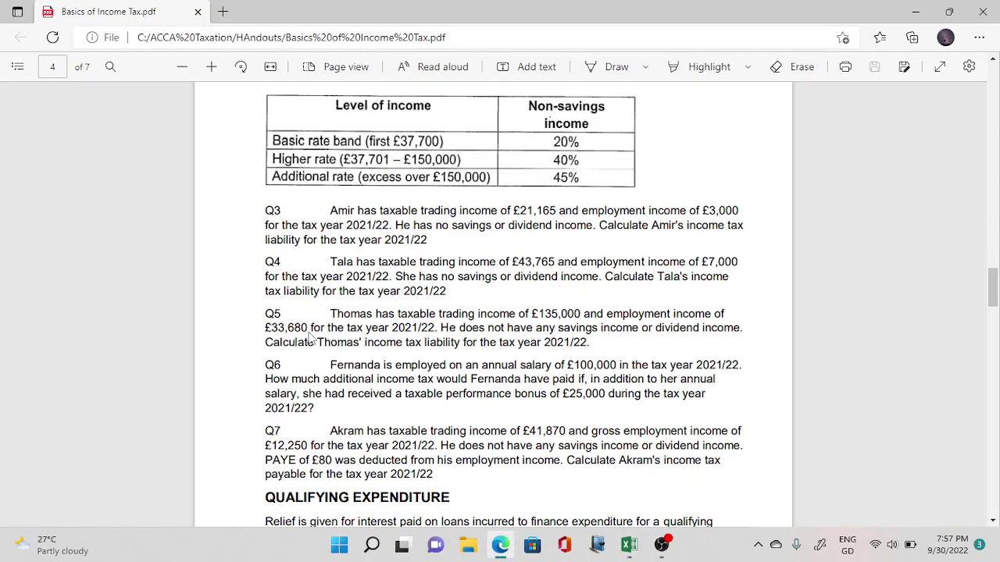
scroll(311, 338, "up", 10)
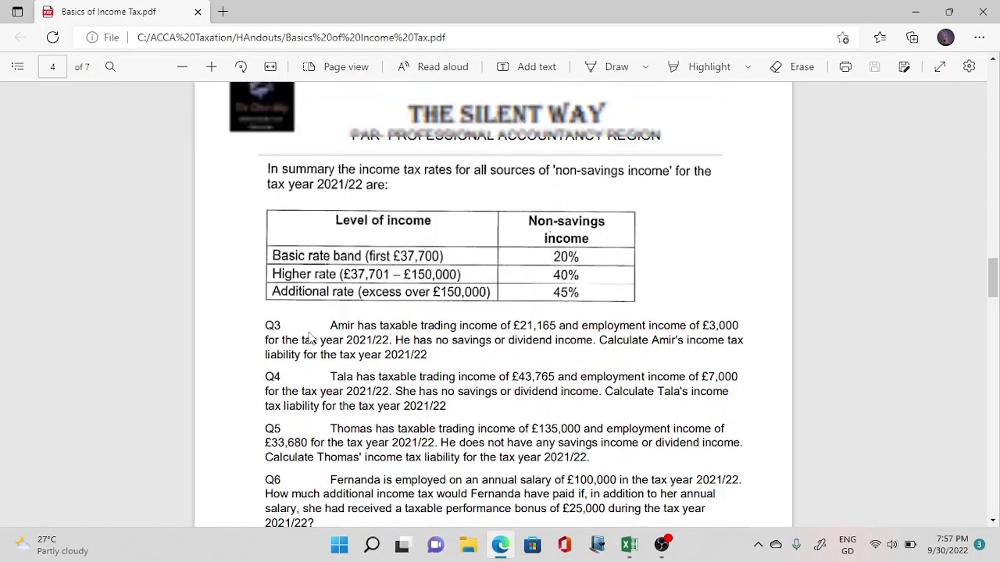
scroll(310, 338, "up", 3)
scroll(310, 338, "down", 4)
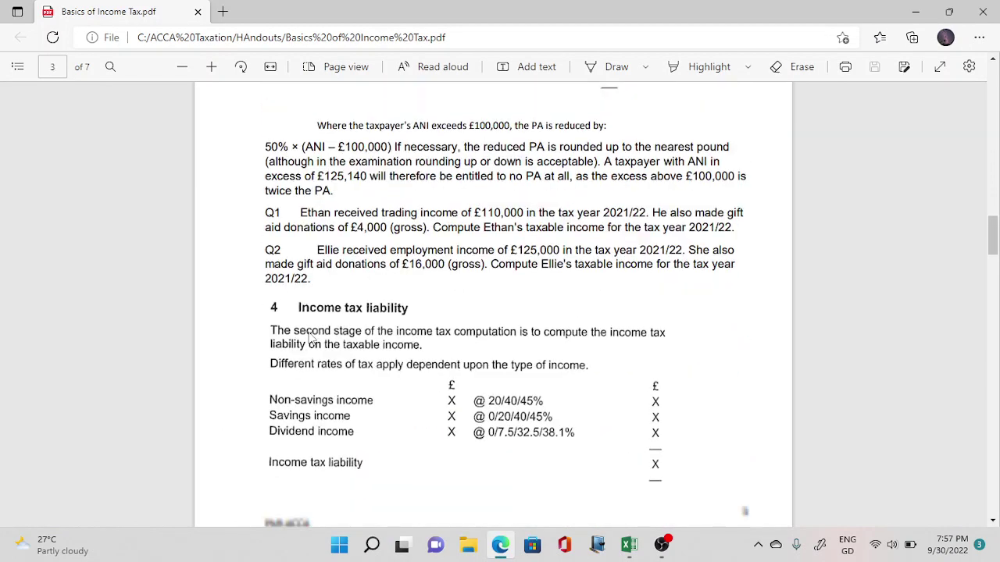
scroll(311, 338, "down", 5)
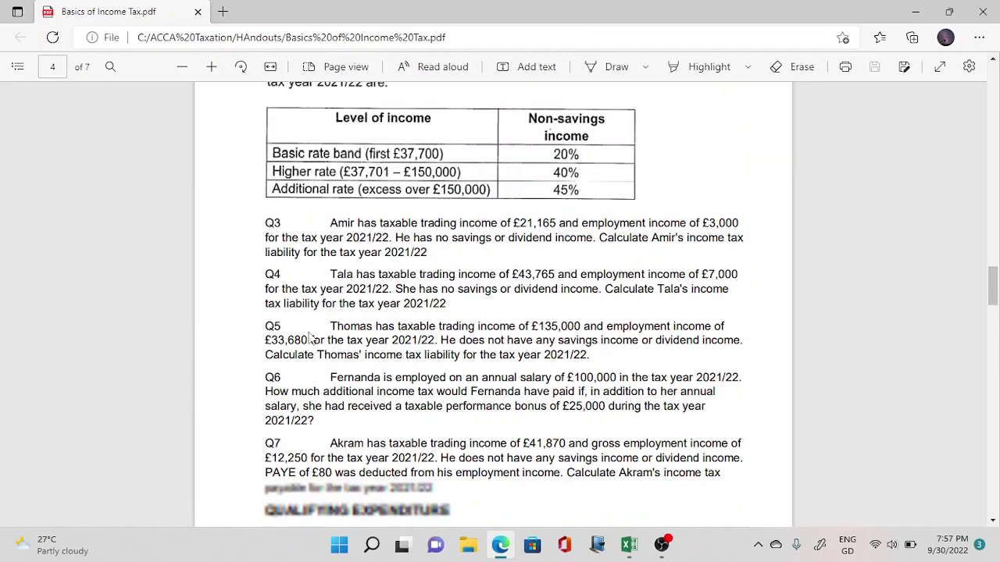
key("alt+Tab")
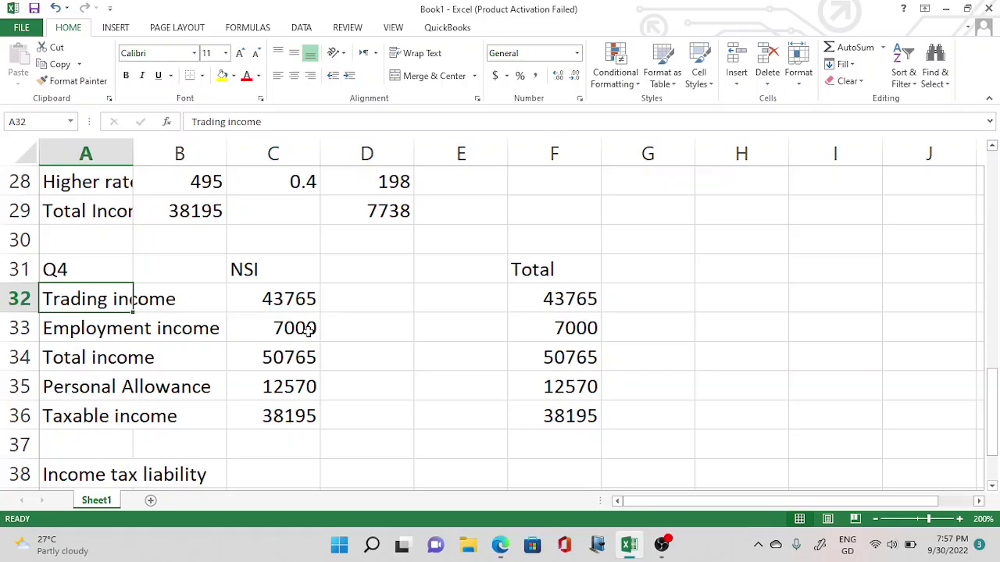
left_click(389, 286)
key("alt+Tab")
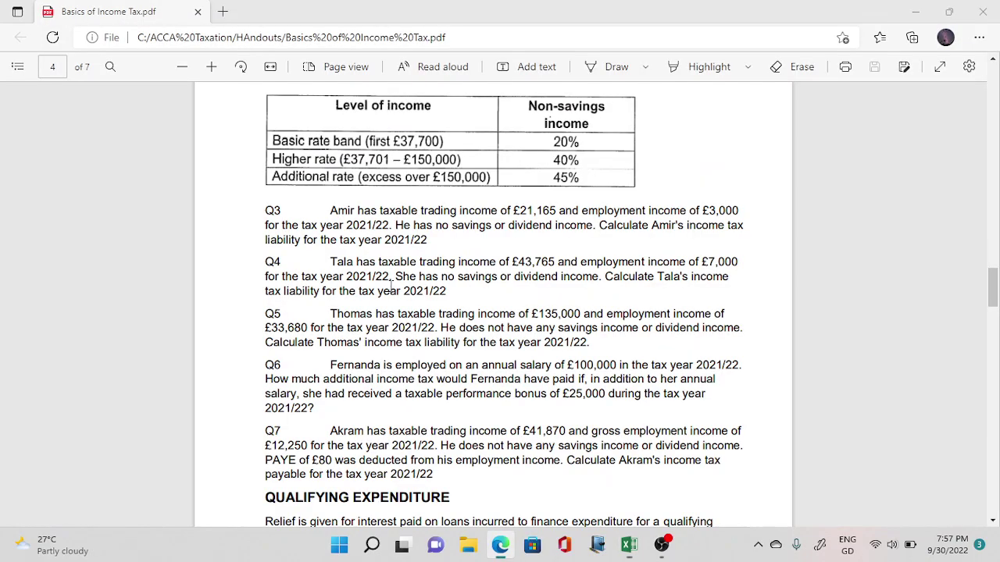
key("alt+Tab")
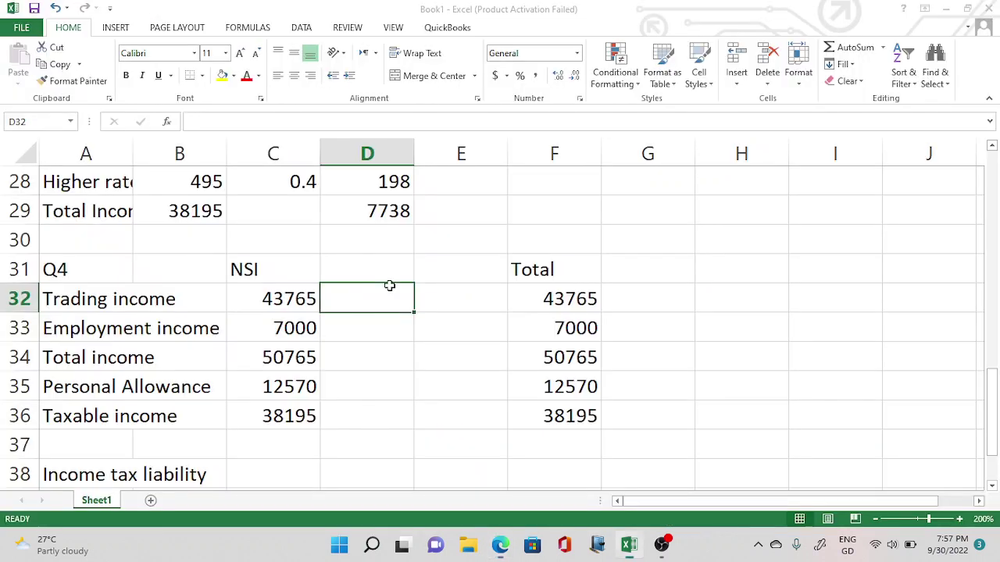
Step: Using the PDF handout's figures, set the Q4 block's trading income in C32 to 21165 and employment income in C33 to 3000
left_click(84, 302)
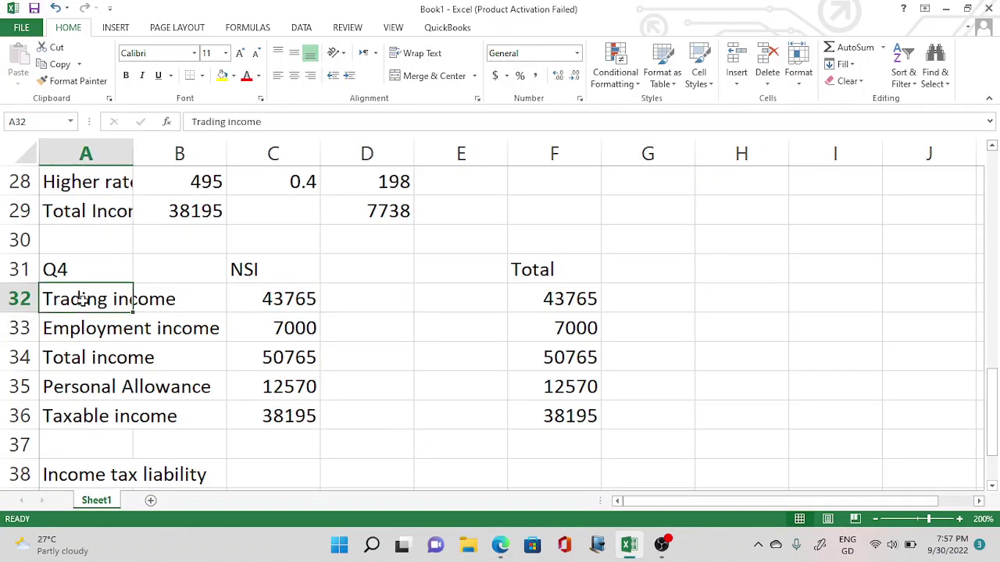
left_click(295, 298)
key("alt+Tab")
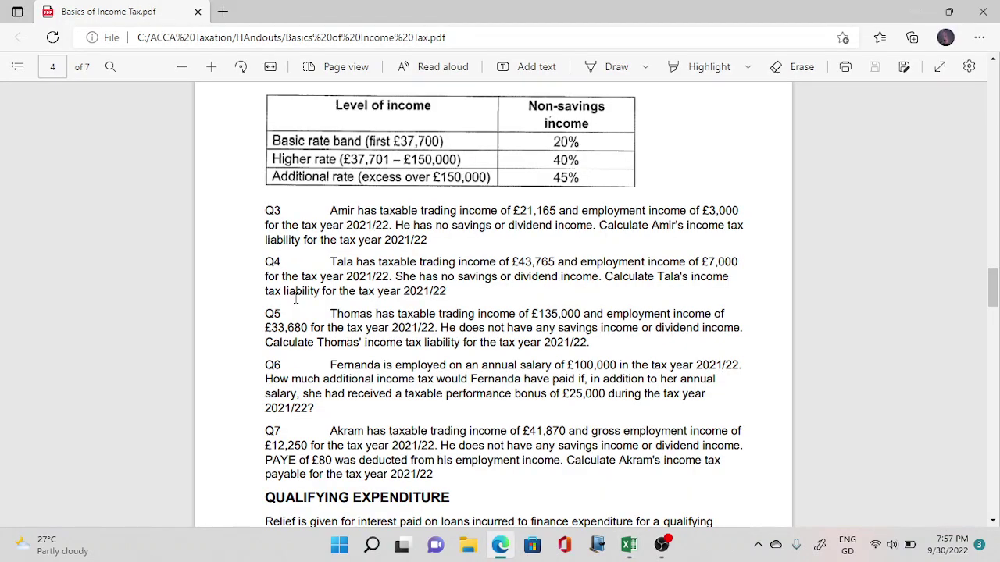
key("alt+Tab")
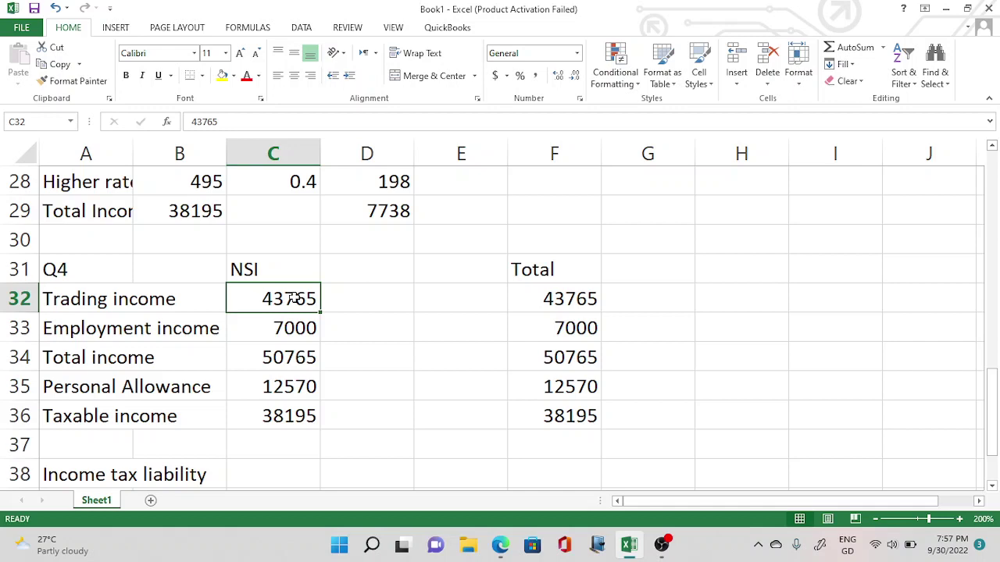
type("21165")
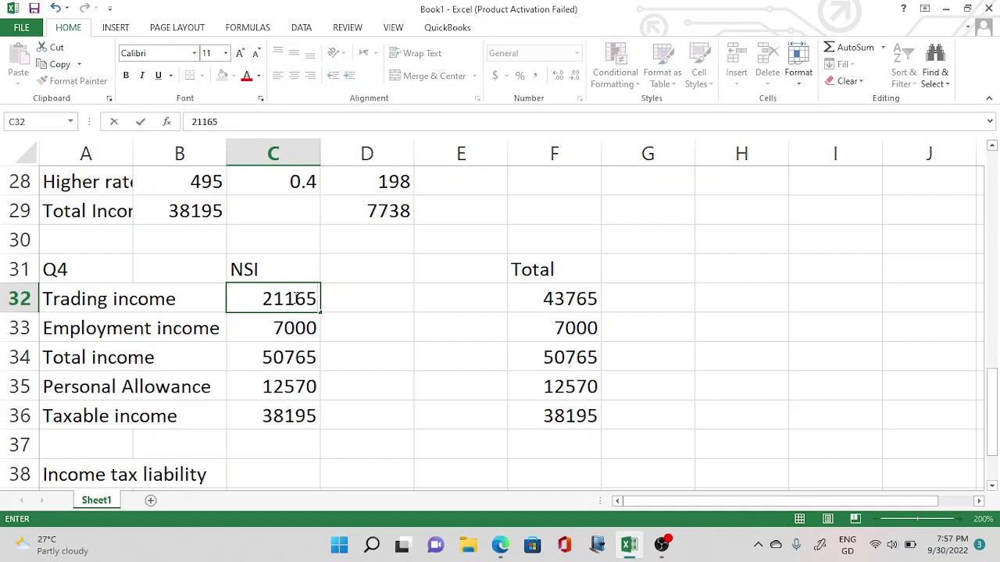
key("Return")
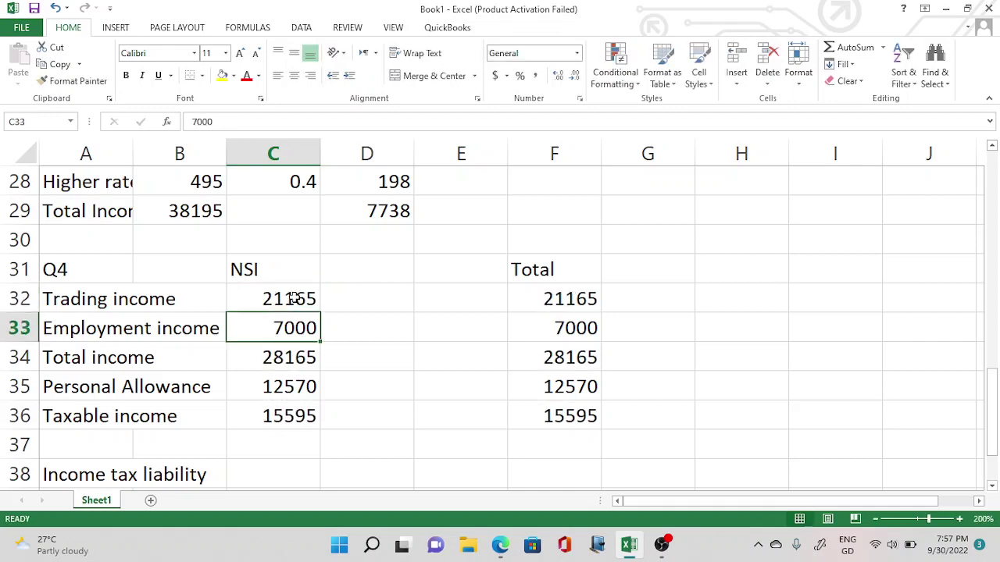
type("3000")
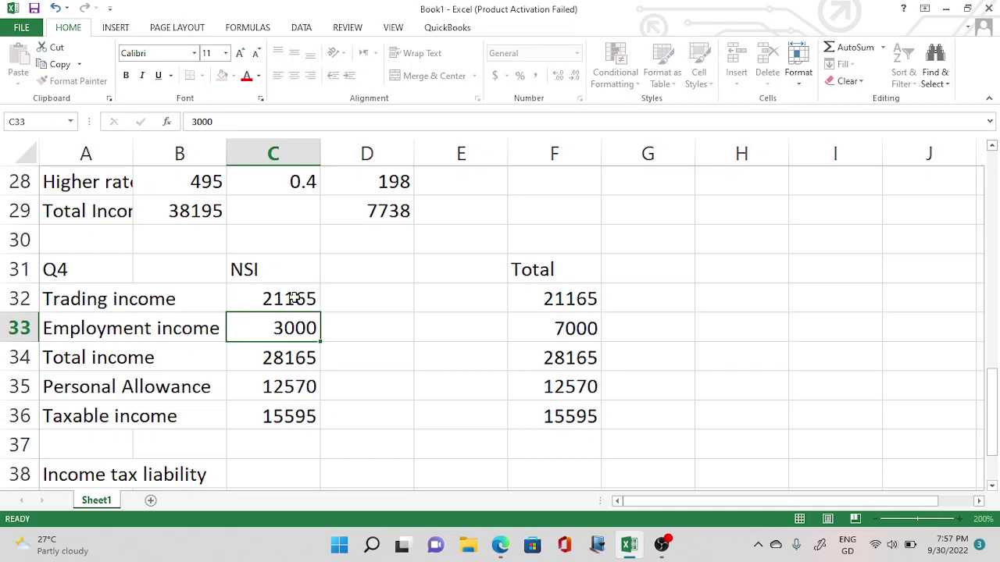
key("Return")
key("alt+Tab")
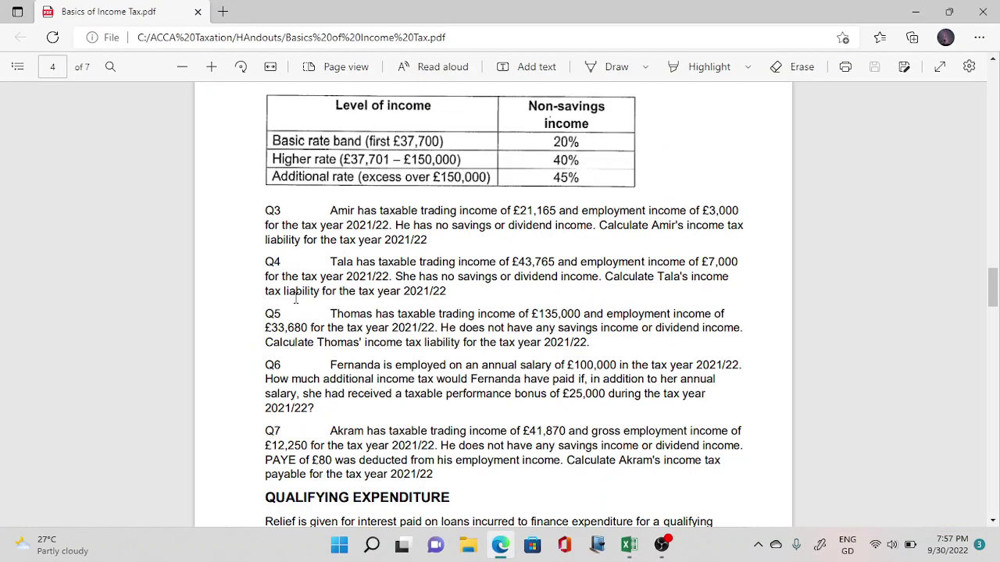
key("alt+Tab")
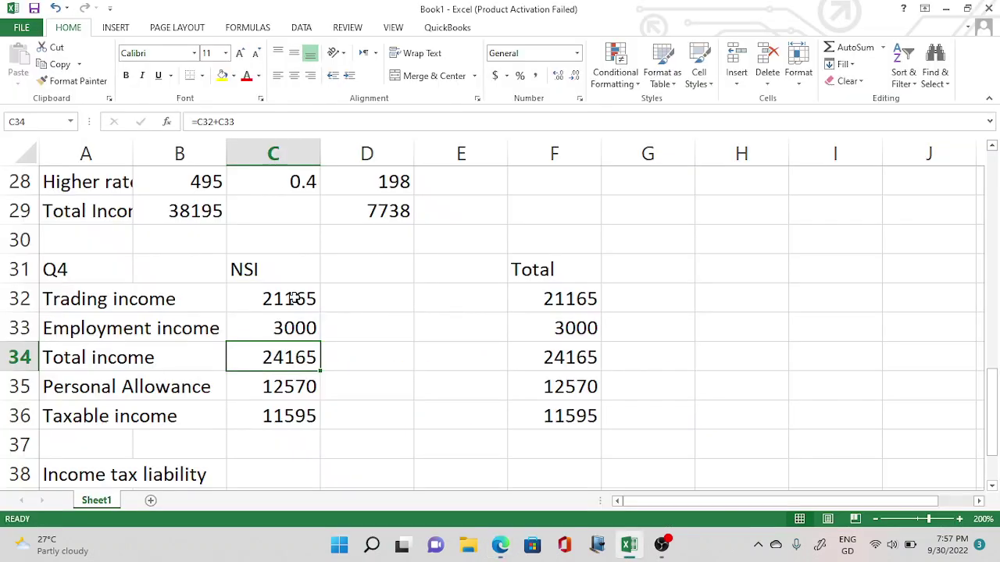
key("Down")
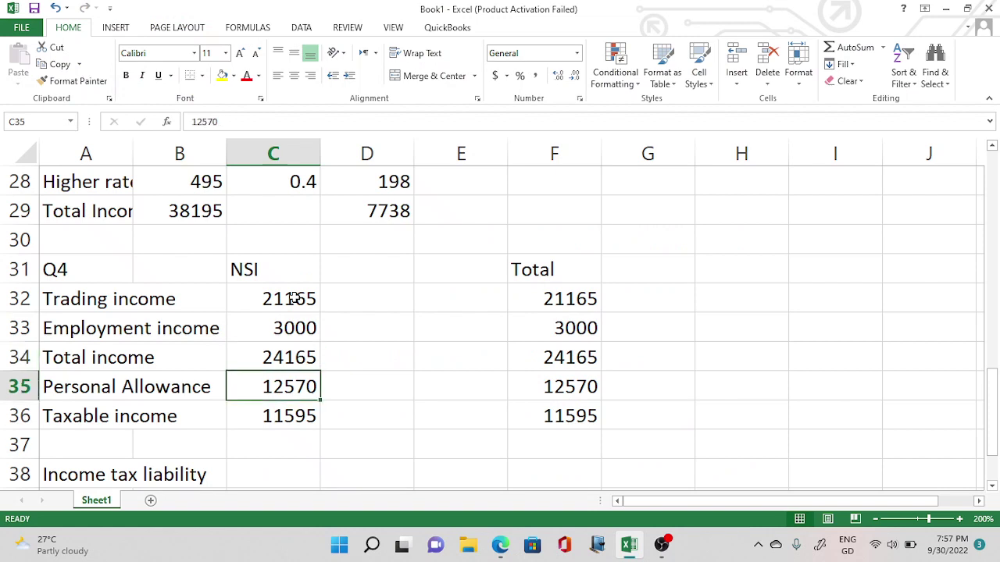
key("Down")
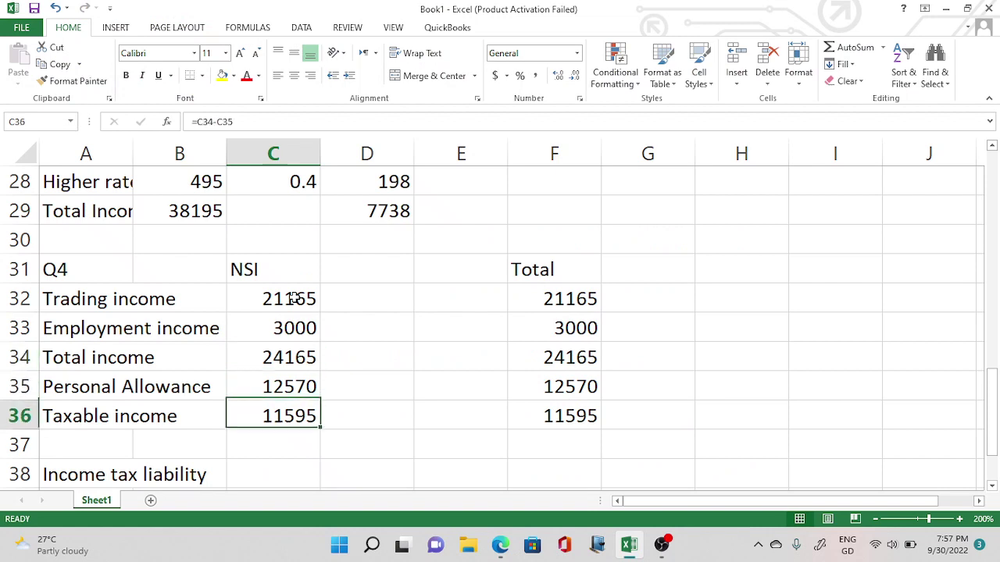
Step: Link the Q4 block's basic rate amount in B39 to the taxable income with the formula =C36
left_click(420, 380)
key("Down")
key("Down")
key("Down")
key("Down")
key("Down")
key("Down")
key("Down")
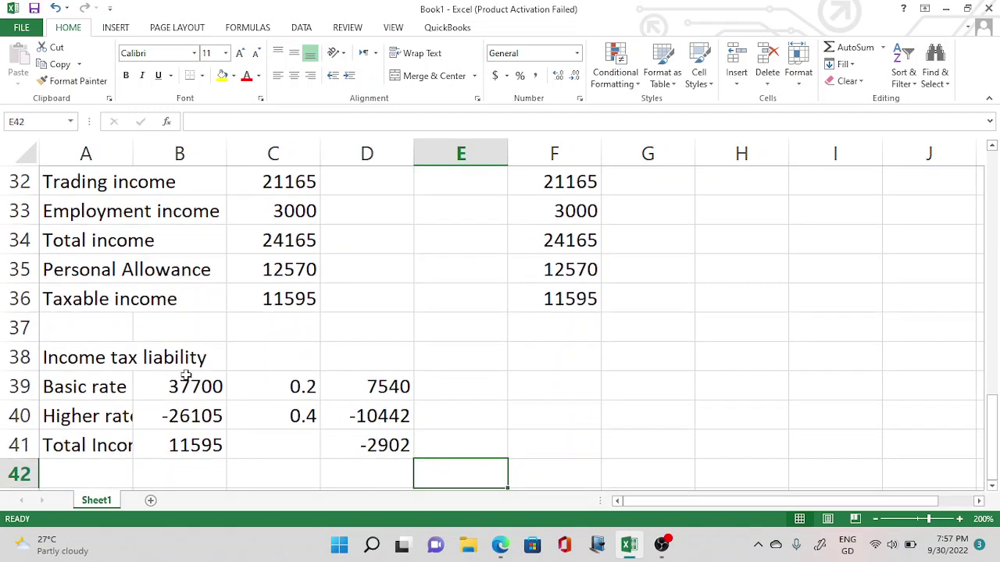
left_click(198, 386)
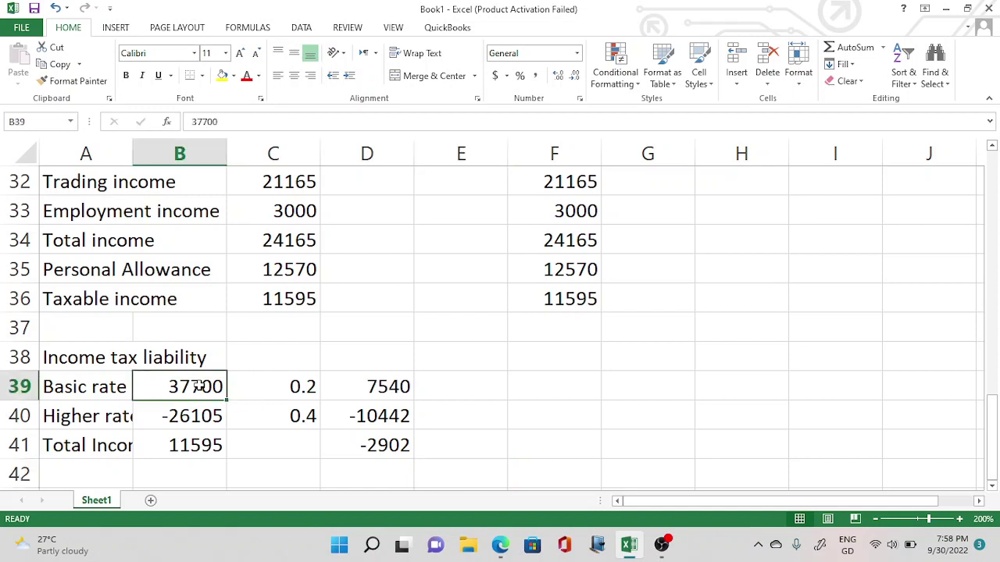
type("=")
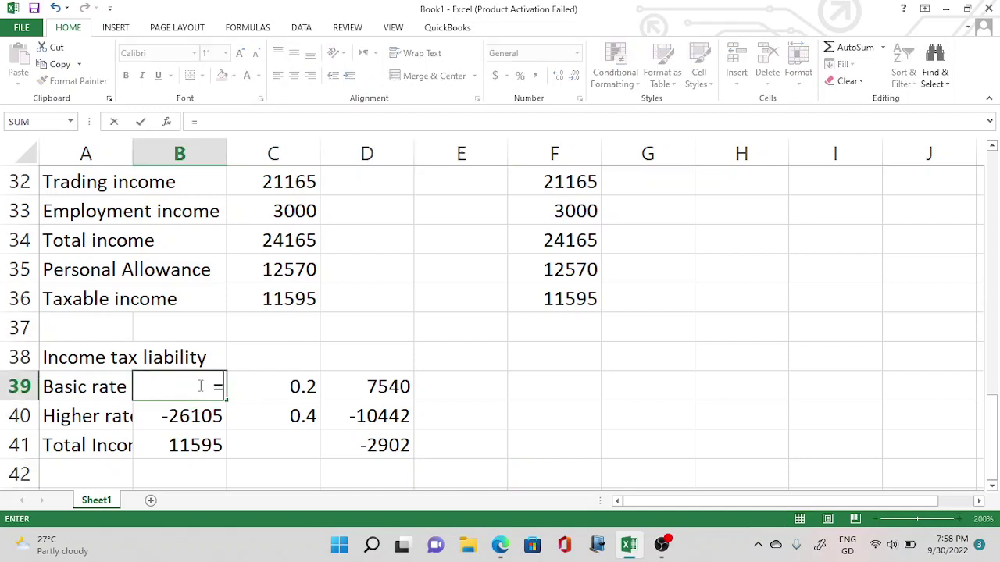
left_click(290, 302)
key("Return")
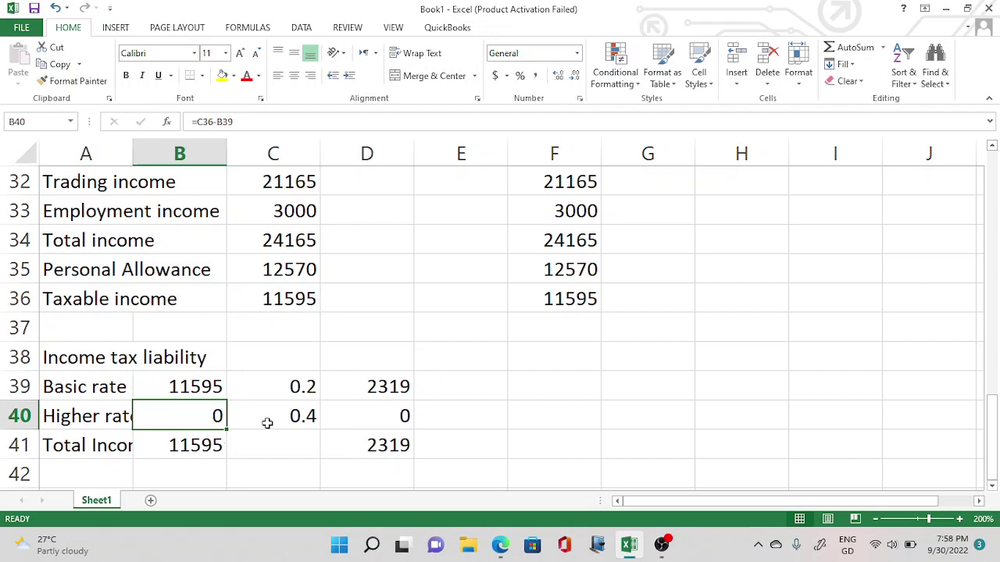
Step: Delete the entire Higher rate row, row 40, from the Q4 income tax liability section
left_click(302, 416)
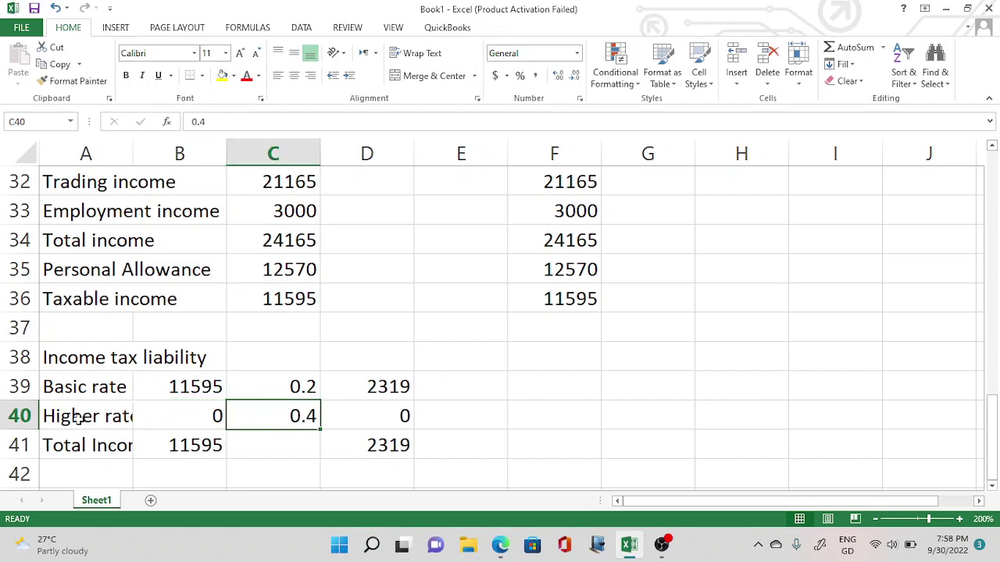
left_click_drag(67, 417, 351, 409)
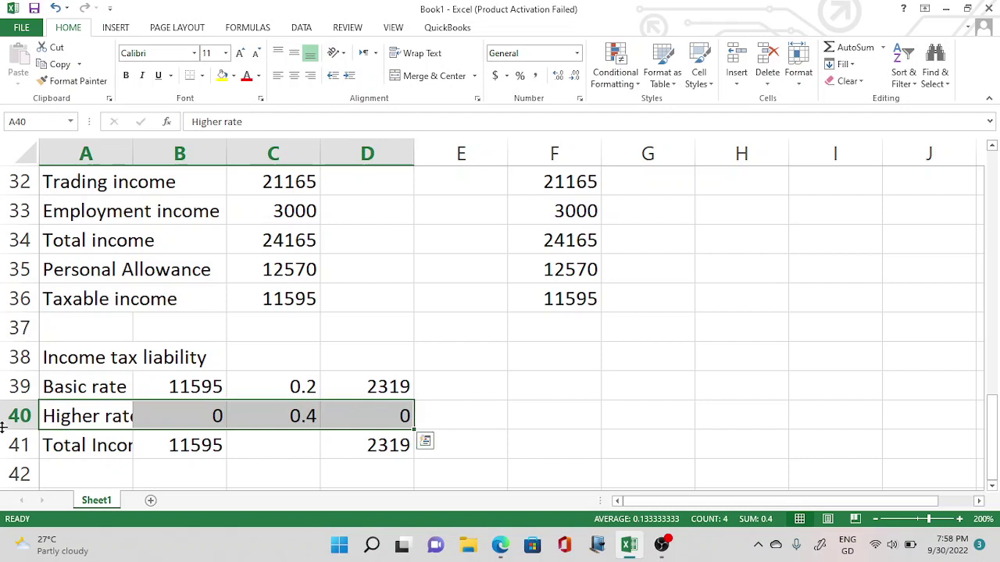
left_click(19, 416)
right_click(23, 418)
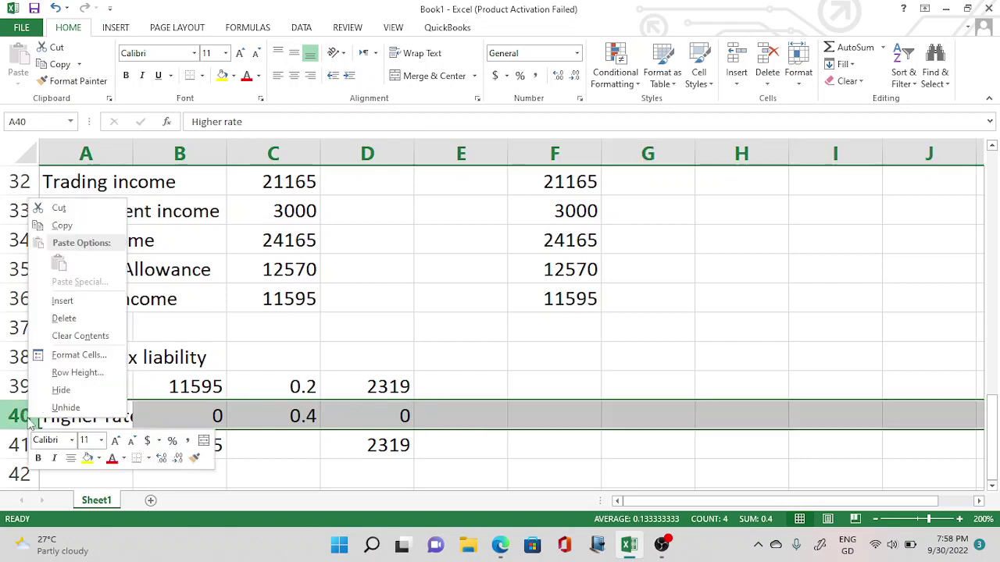
left_click(64, 318)
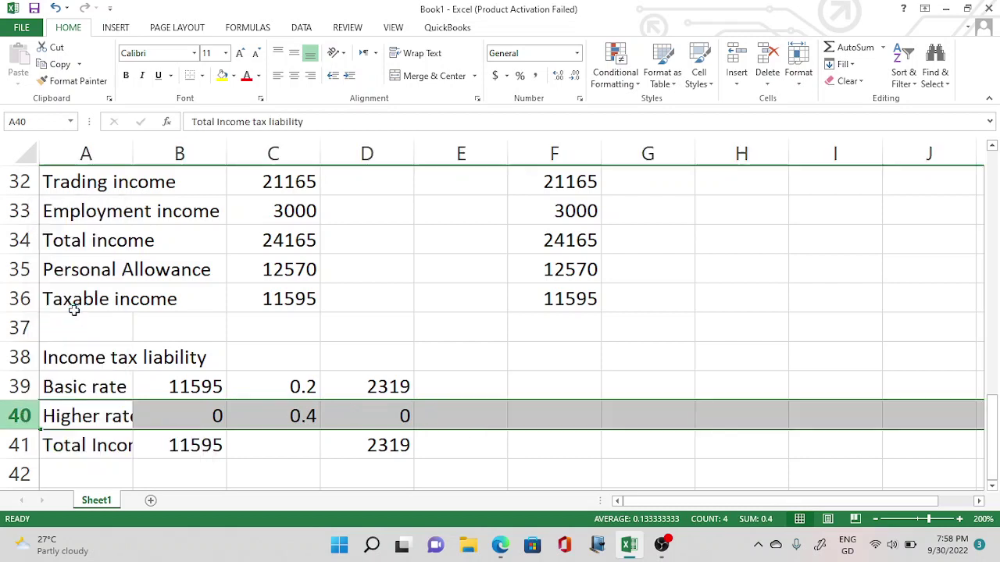
Step: Replace the broken totals in the Total Income tax liability row with =B39 in B40 and =D39 in D40
left_click(458, 458)
left_click(206, 416)
type("=")
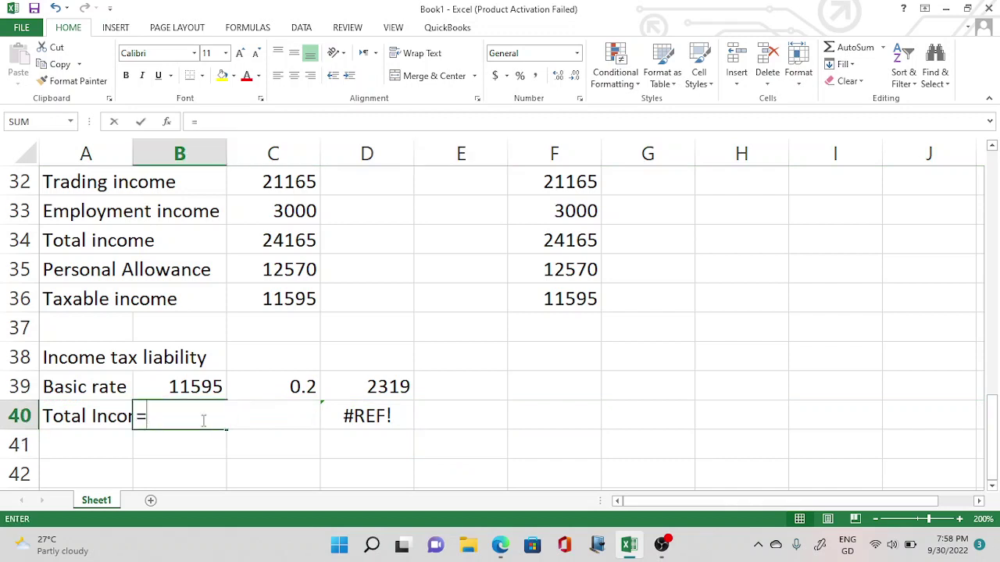
left_click(213, 386)
key("Return")
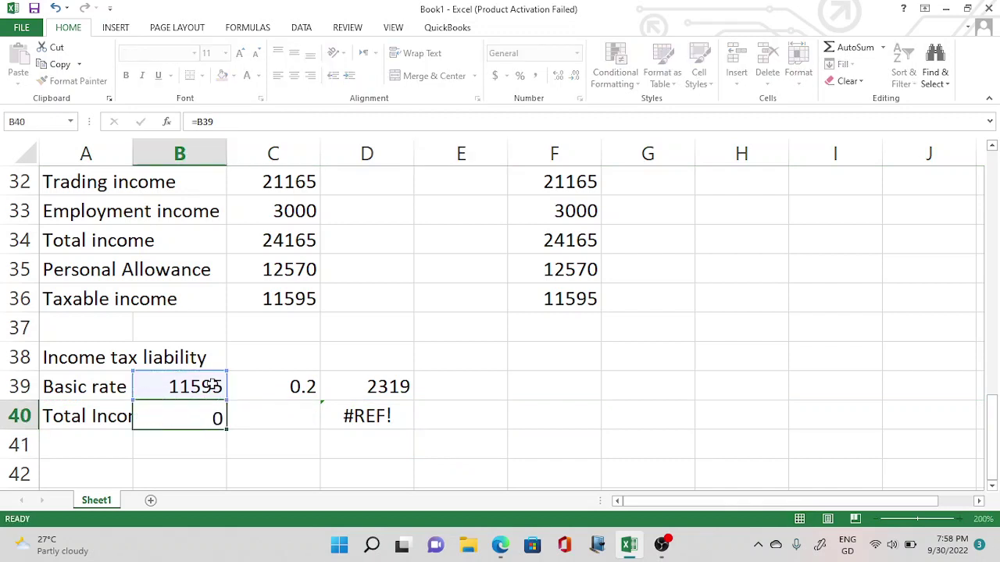
left_click(367, 414)
type("=")
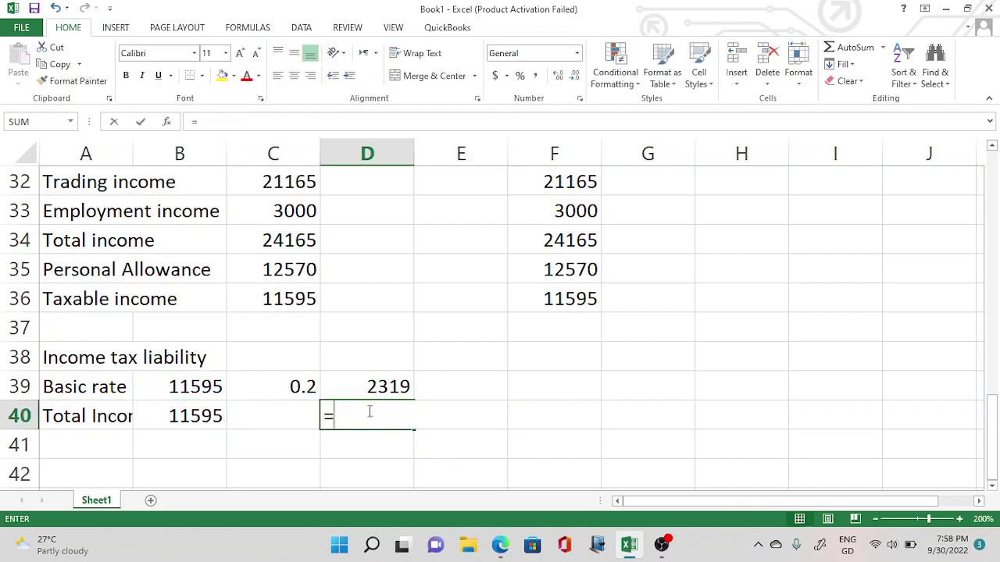
left_click(377, 389)
key("Return")
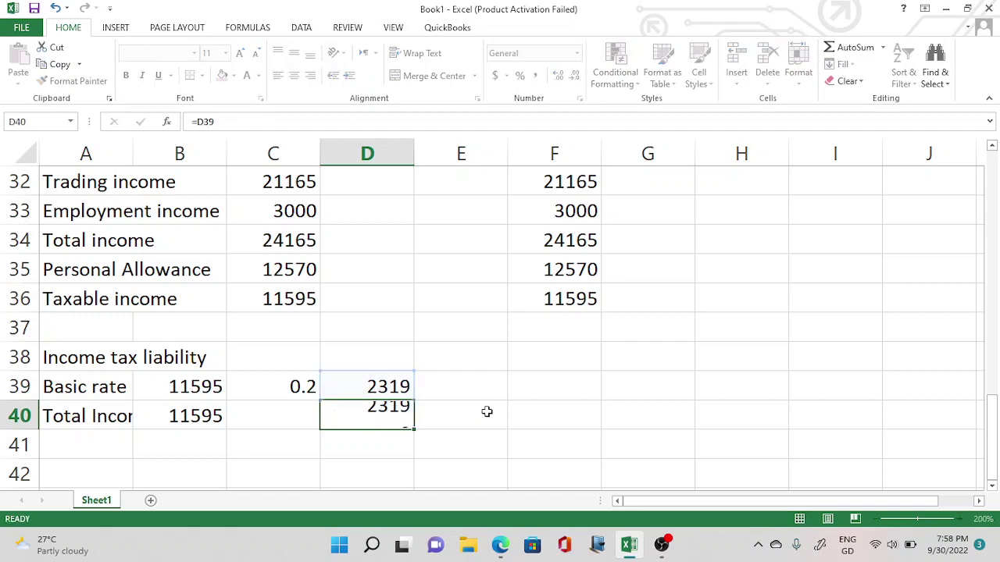
left_click(521, 435)
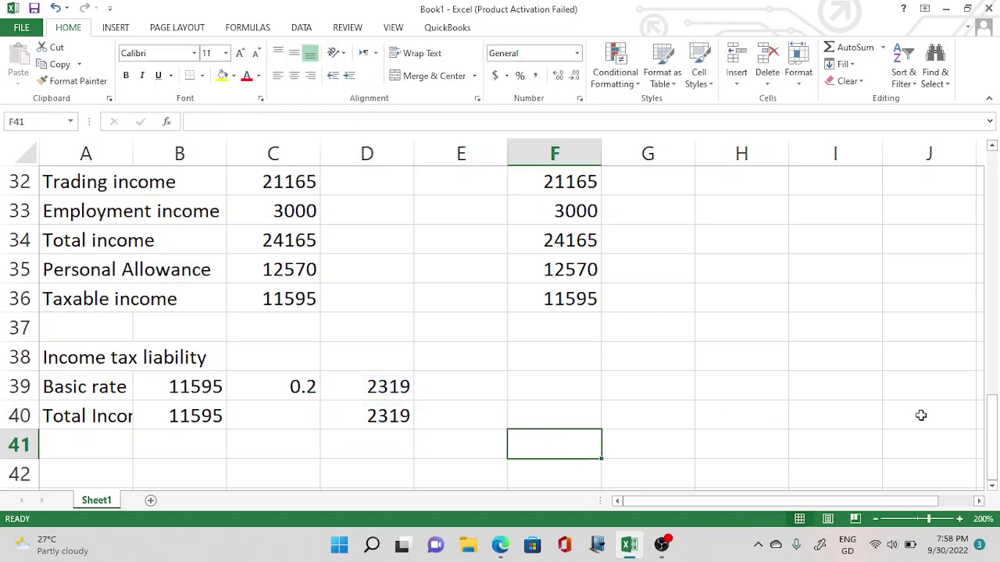
Step: Check the next question in the PDF handout and go to the empty cell A42 below the Q4 block
key("alt+Tab")
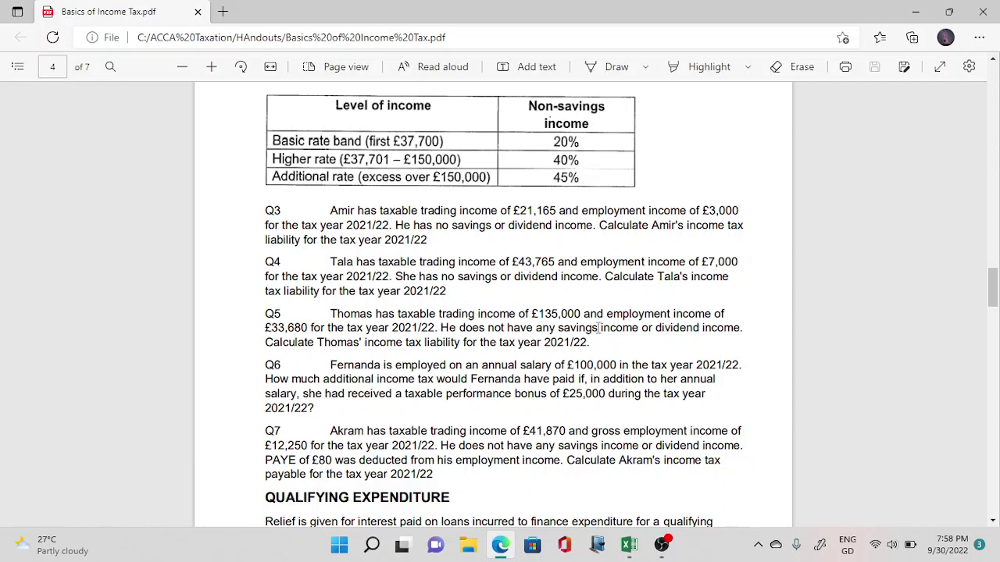
key("alt+Tab")
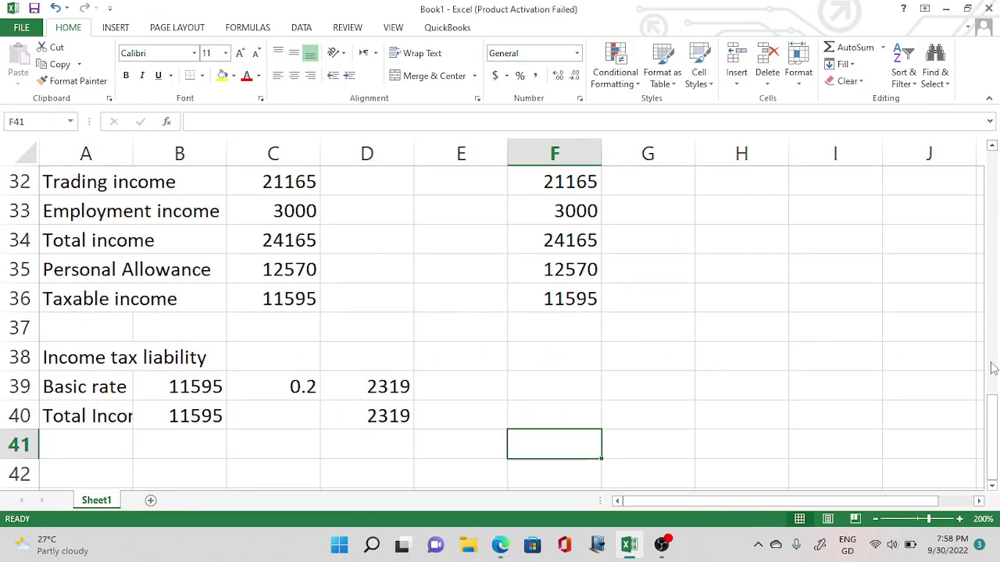
key("Down")
key("Down")
key("Down")
key("Down")
key("Down")
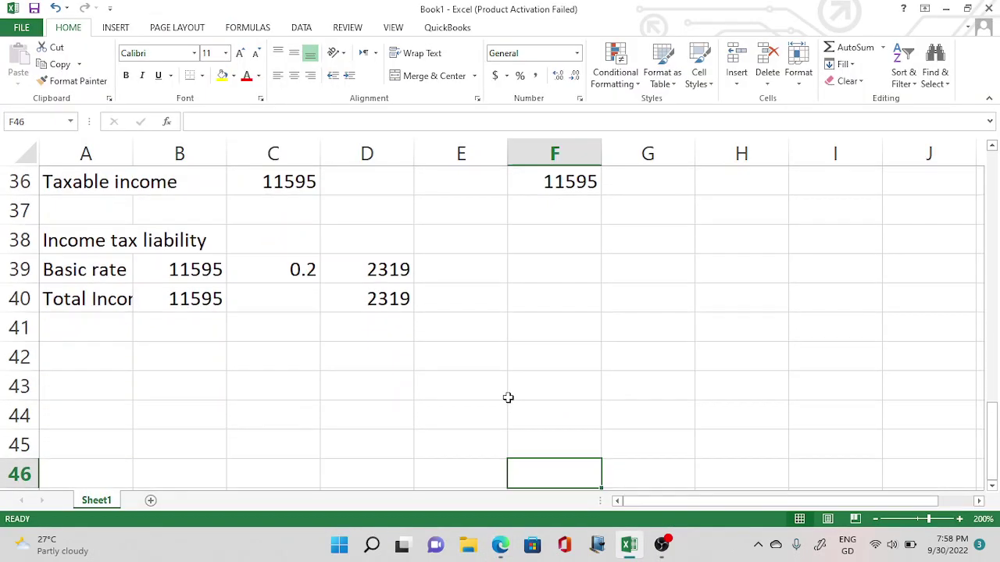
key("Left")
key("Left")
key("Left")
key("Left")
key("Left")
key("Up")
key("Up")
key("Up")
key("Up")
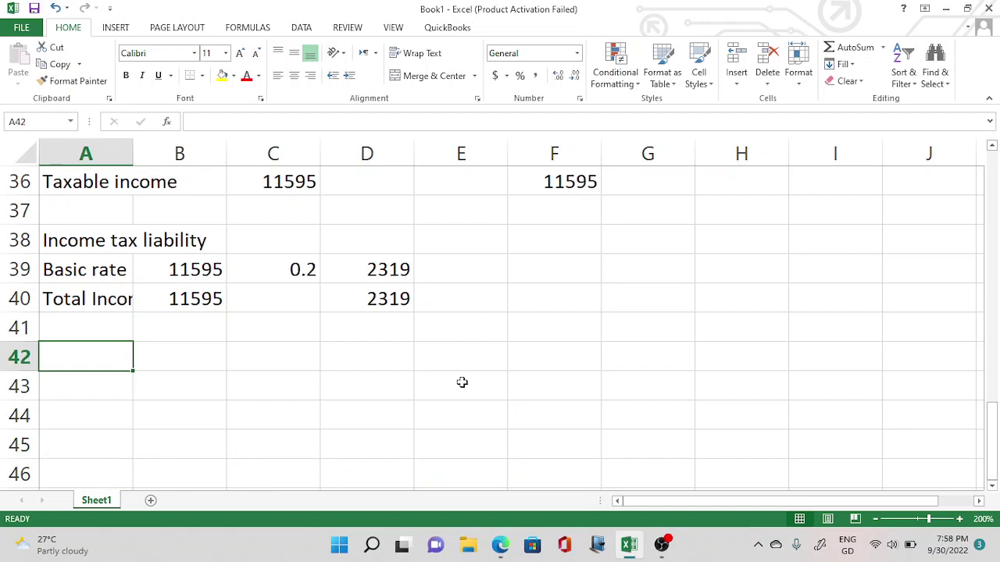
Step: Copy the whole Q3 income tax computation, cells A19:F29
key("Up")
key("Up")
key("Up")
key("Up")
key("Up")
key("Up")
key("Up")
key("Up")
key("Up")
key("Up")
key("Up")
key("Up")
key("Up")
key("Up")
key("Up")
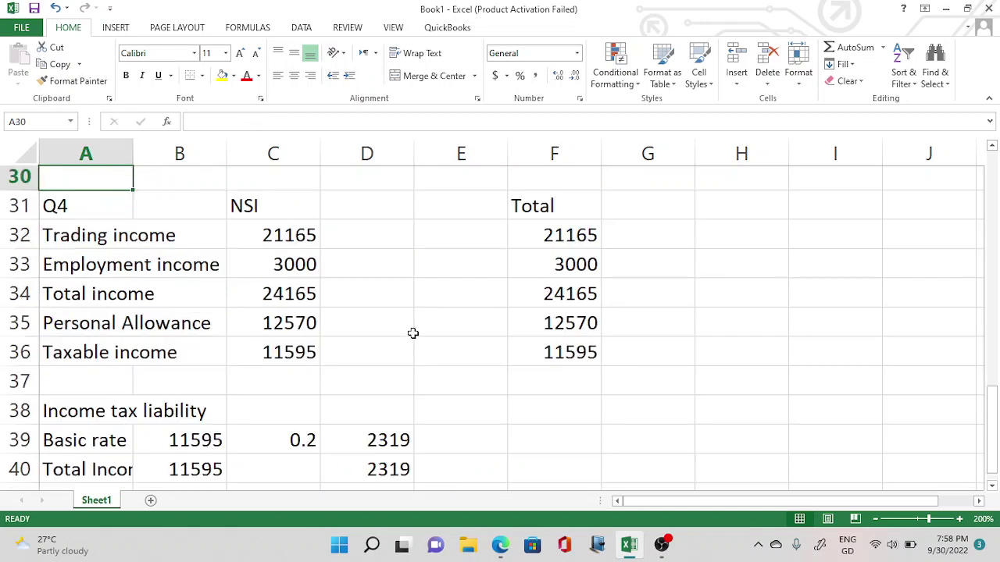
key("Up")
key("Up")
key("Up")
key("Up")
key("Up")
key("Up")
key("Up")
key("Up")
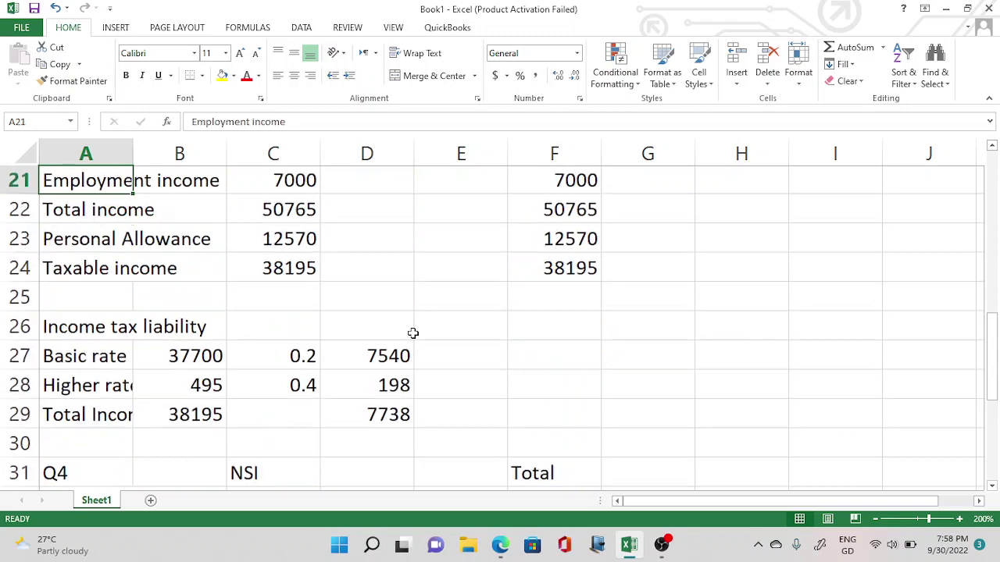
scroll(413, 334, "up", 1)
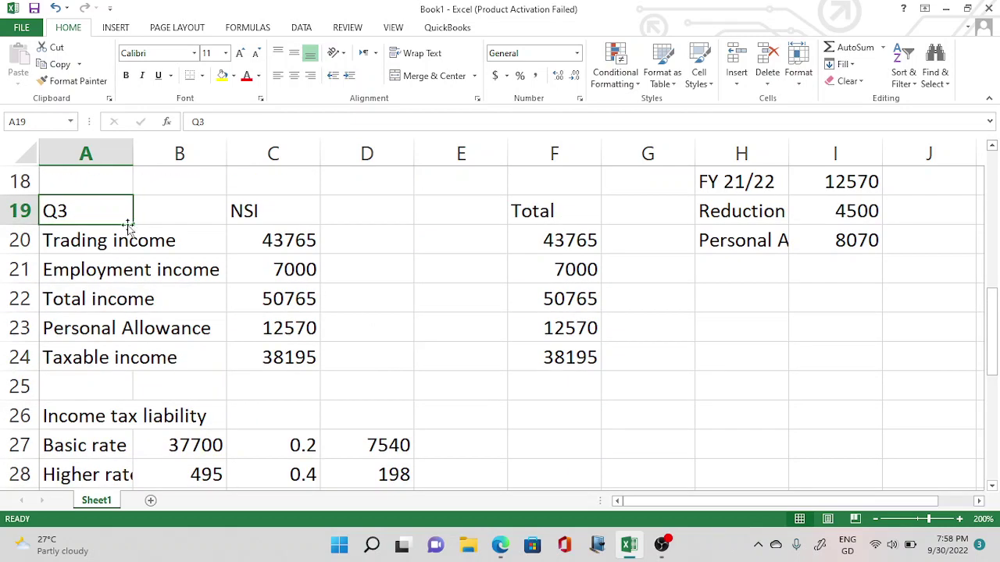
left_click_drag(63, 209, 601, 370)
key("ctrl+c")
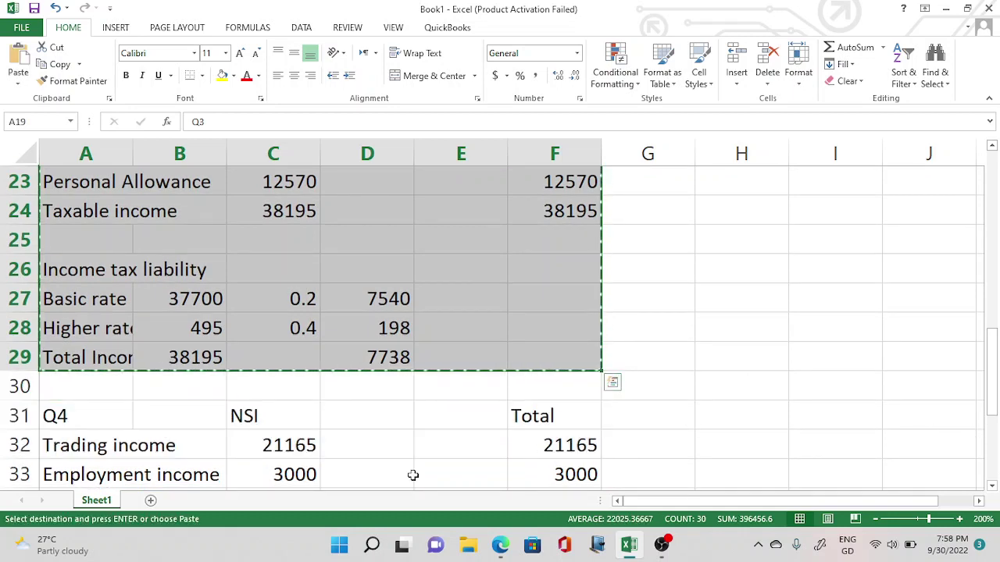
Step: Paste the copied computation at A42, below the Q4 block
left_click(342, 447)
key("Down")
key("Down")
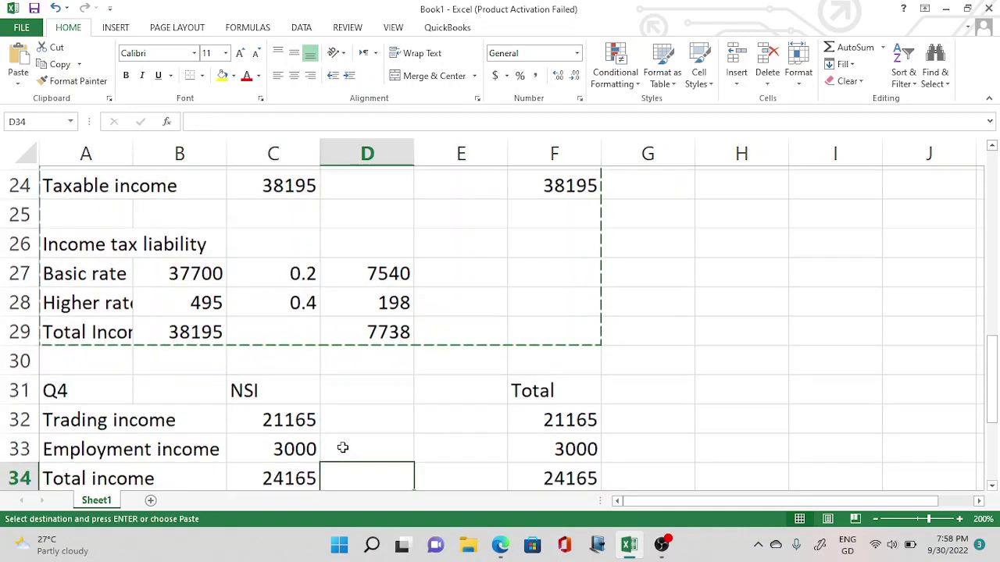
key("Down")
key("Down")
key("Down")
key("Down")
key("Down")
key("Down")
key("Down")
key("Down")
key("Down")
key("Down")
key("Down")
key("Down")
key("Down")
key("Down")
key("Left")
key("Left")
key("Up")
key("Up")
key("Up")
key("Up")
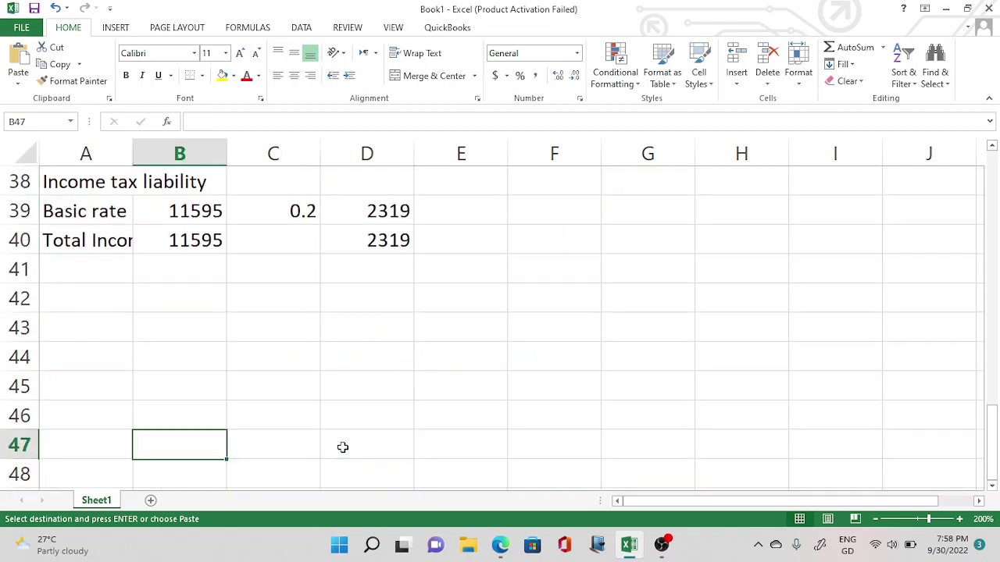
key("Up")
key("Up")
key("Left")
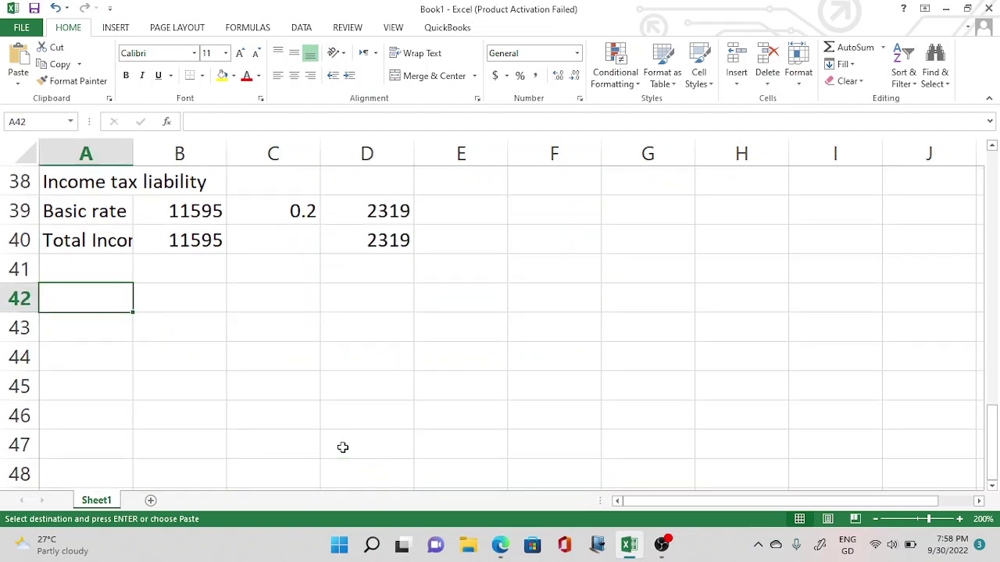
key("ctrl+v")
Step: Change the pasted block's heading in A42 to Q5
left_click(54, 299)
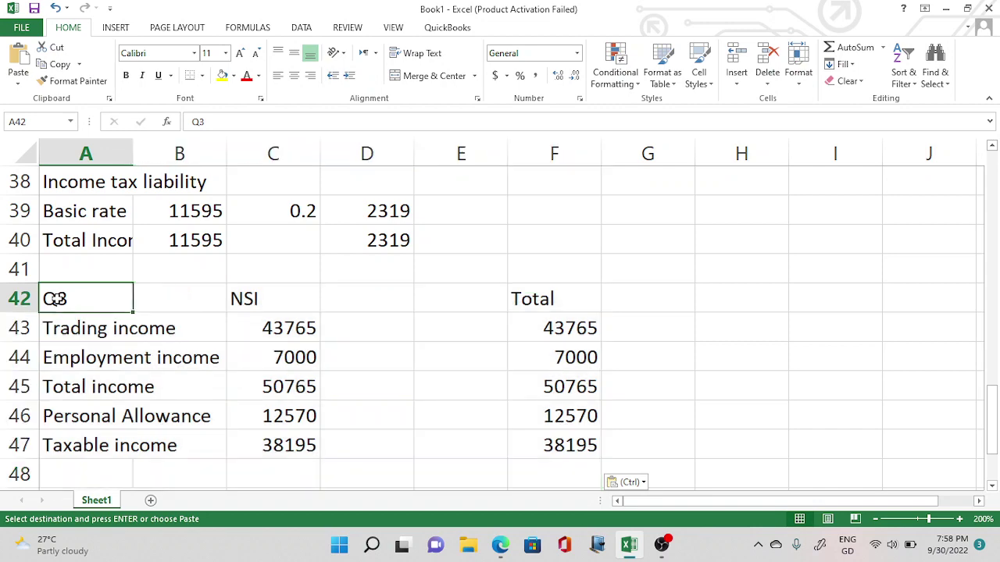
type("Q5")
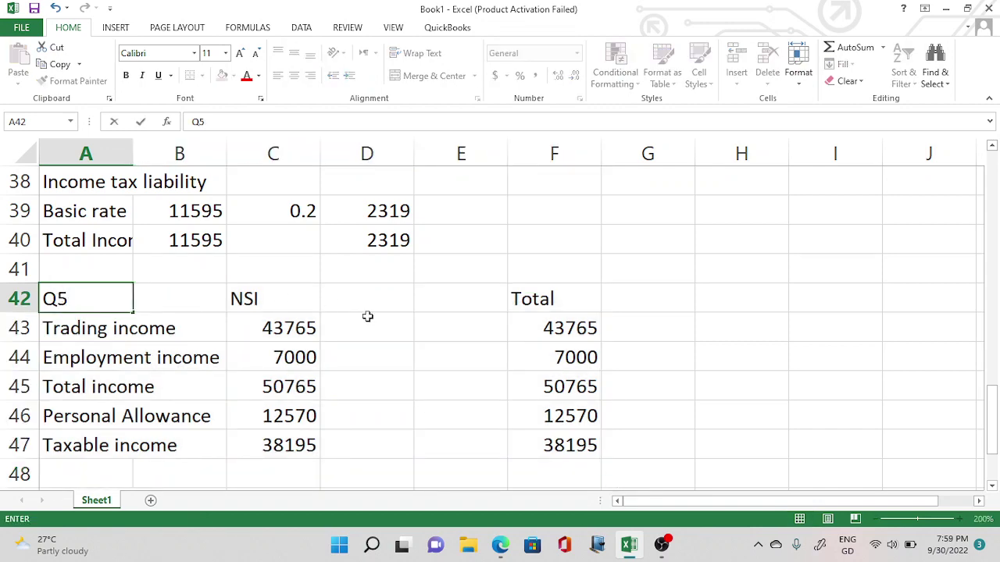
left_click(367, 328)
Step: Check question Q5 in the Basics of Income Tax PDF and set the Q5 trading income in C43 of the workbook to 135000
key("alt+Tab")
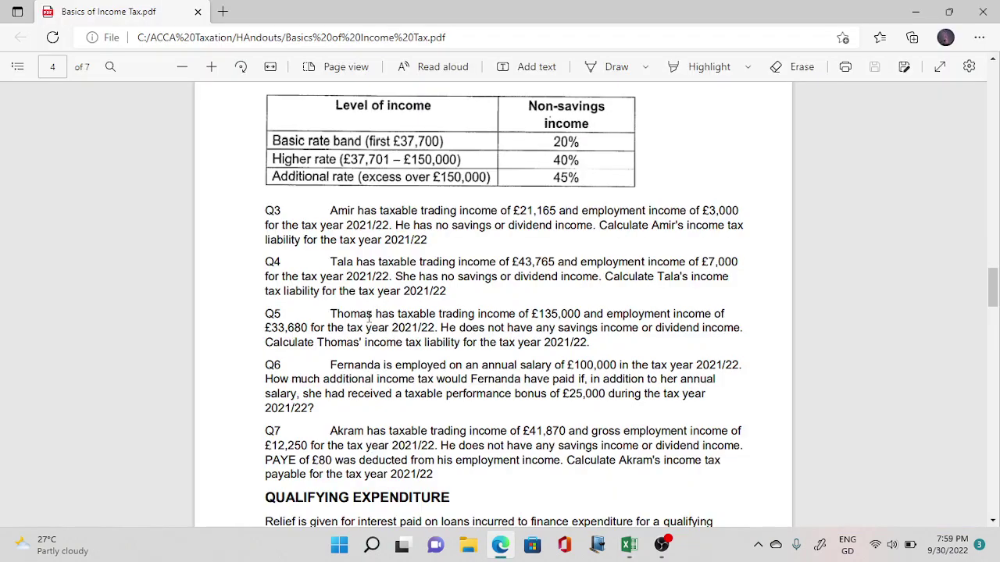
key("alt+Tab")
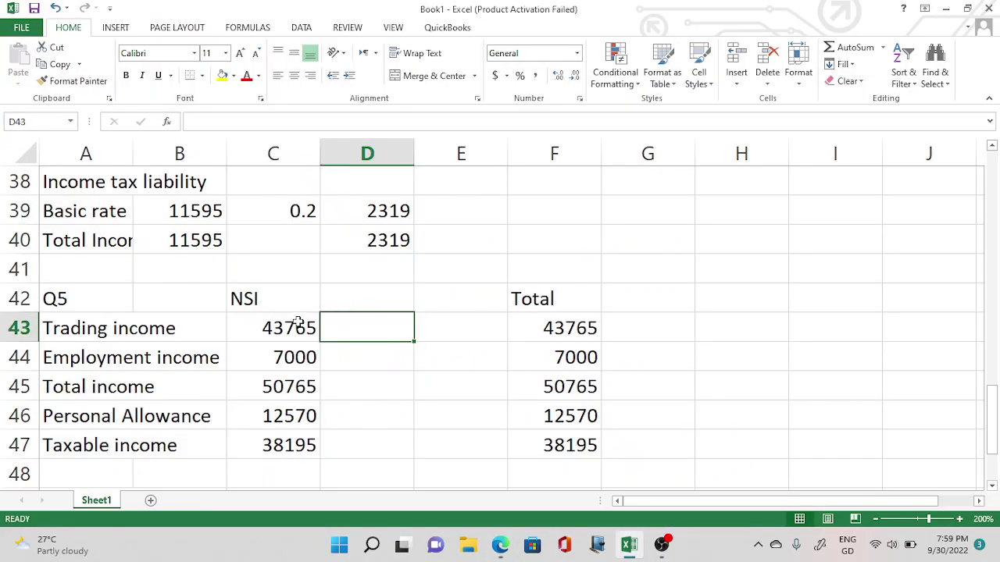
left_click(299, 322)
type("135000")
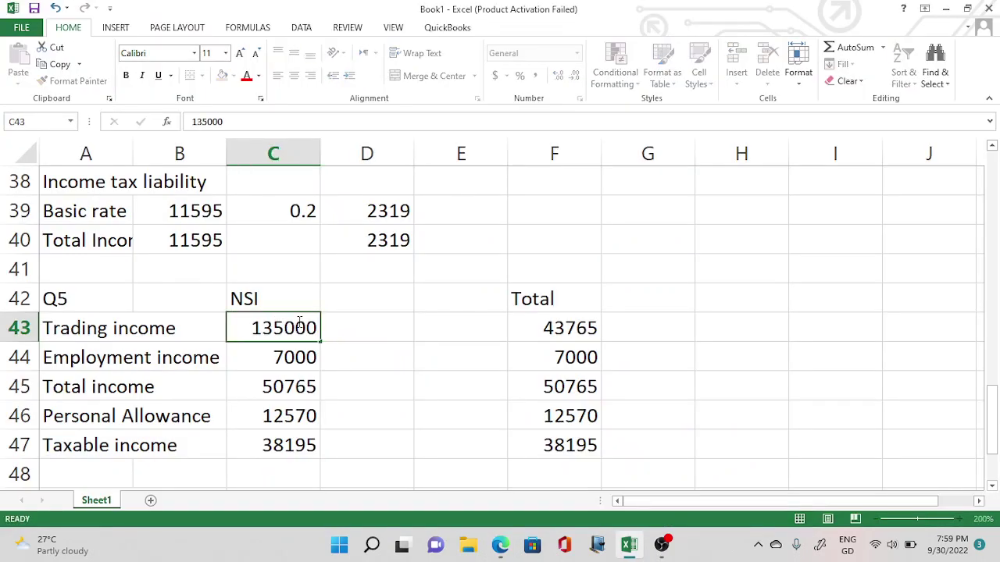
key("Return")
Step: Check Q5 in the PDF handout again and set the employment income in C44 of the workbook to 33680
key("alt+Tab")
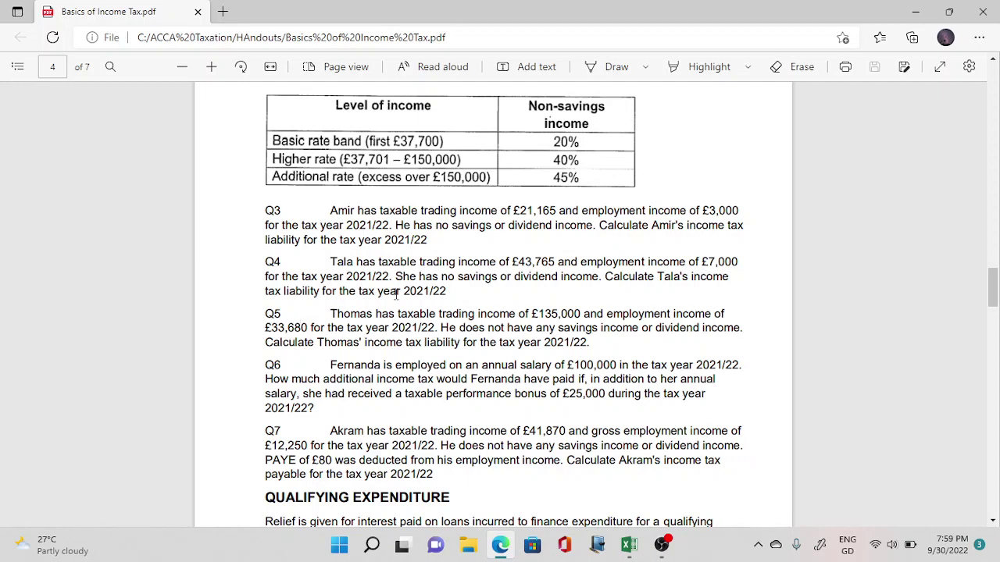
key("alt+Tab")
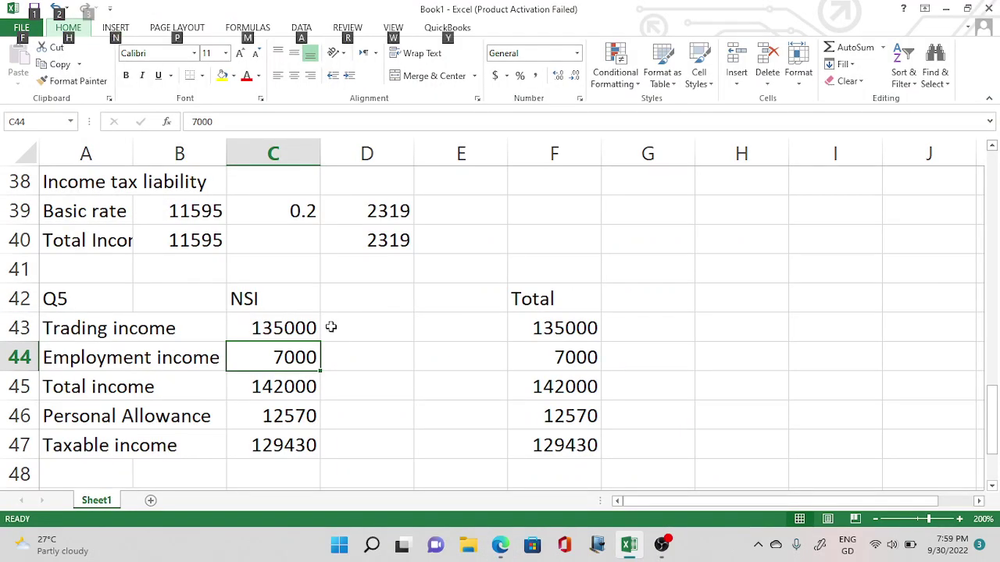
left_click(280, 357)
type("3380")
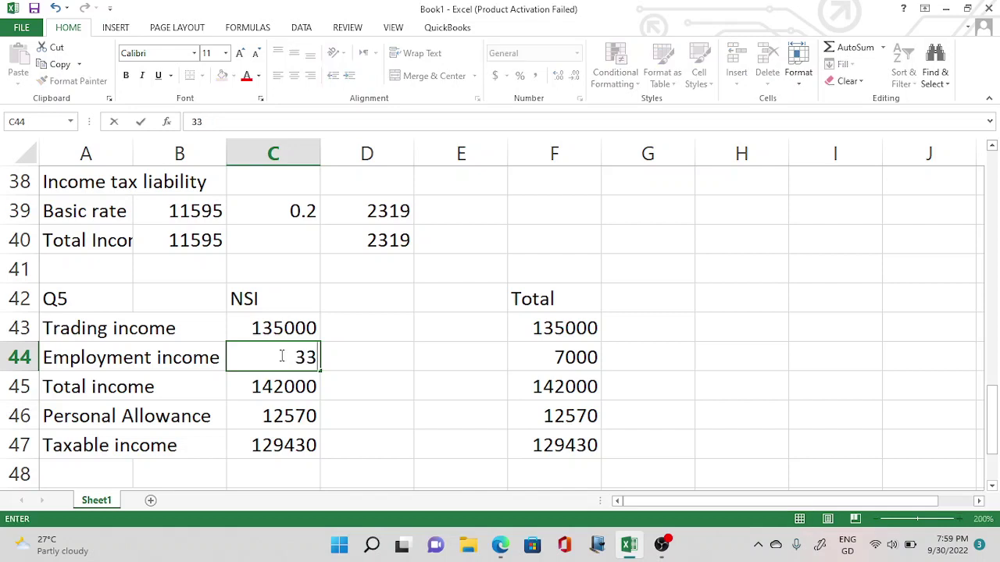
key("BackSpace")
key("BackSpace")
type("680")
key("Return")
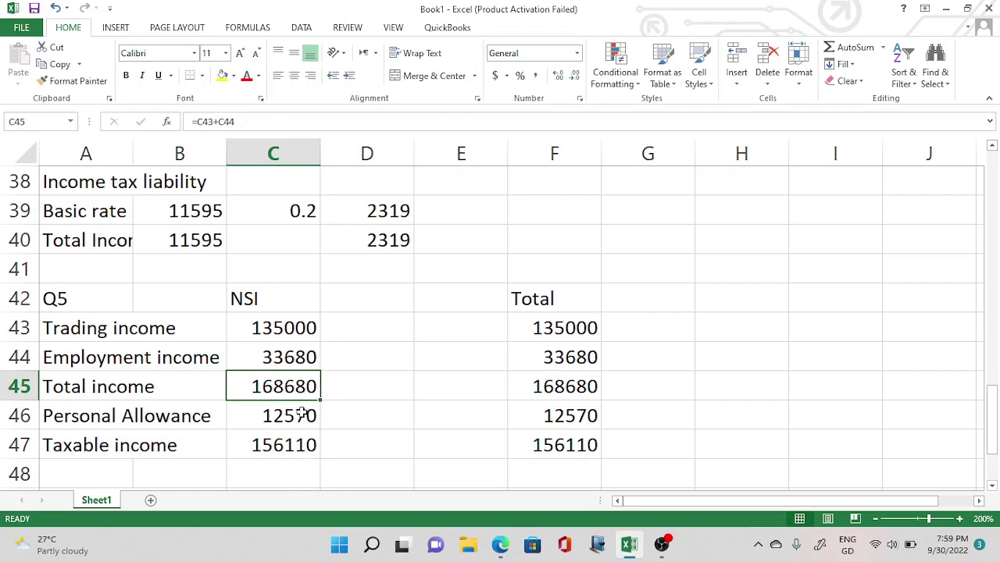
Step: Review the tax bands and Q5 in the PDF handout, and the Q5 income and tax liability rows in the workbook
key("alt+Tab")
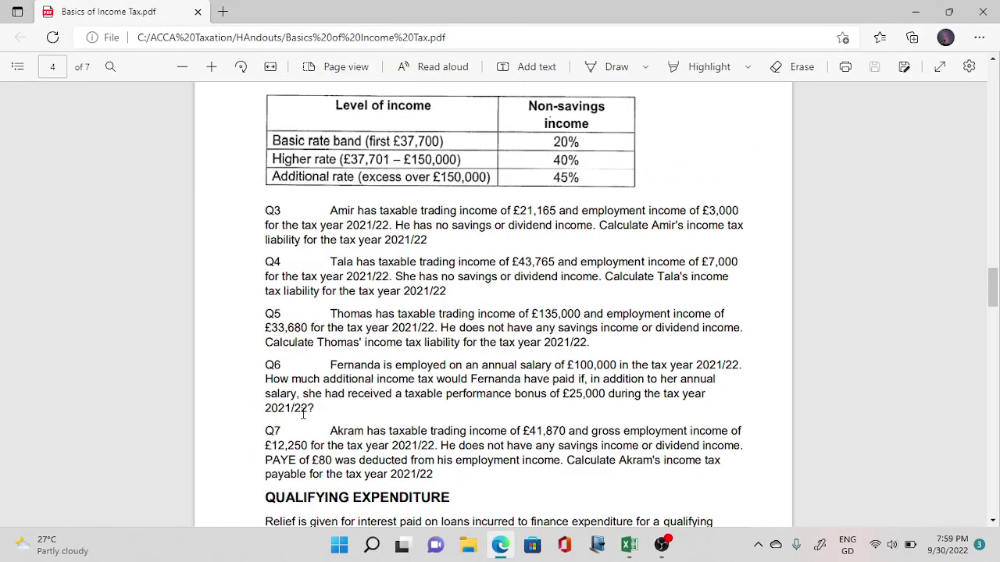
key("alt+Tab")
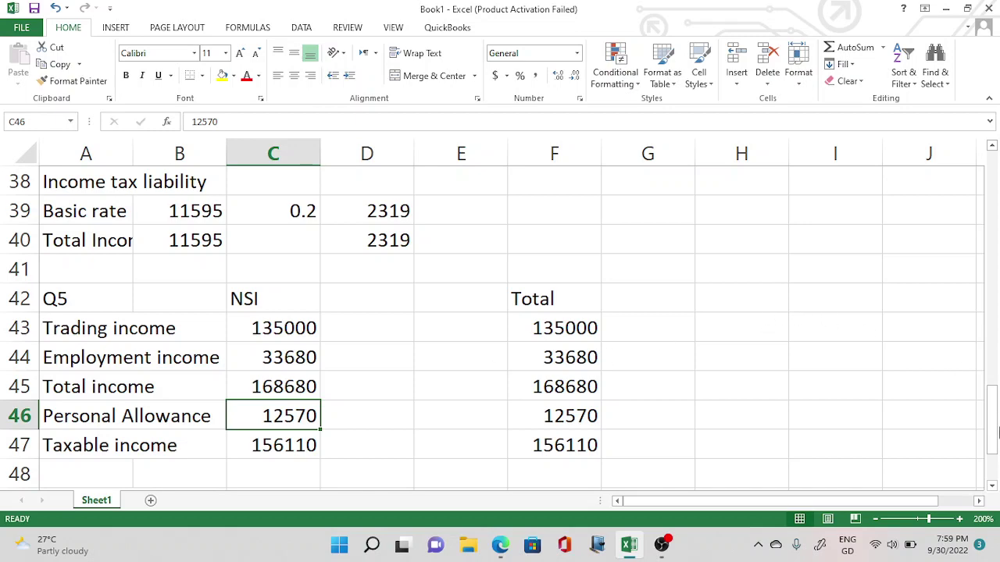
left_click_drag(995, 414, 996, 381)
scroll(580, 390, "down", 5)
left_click(580, 390)
key("Down")
key("Down")
key("Down")
key("Down")
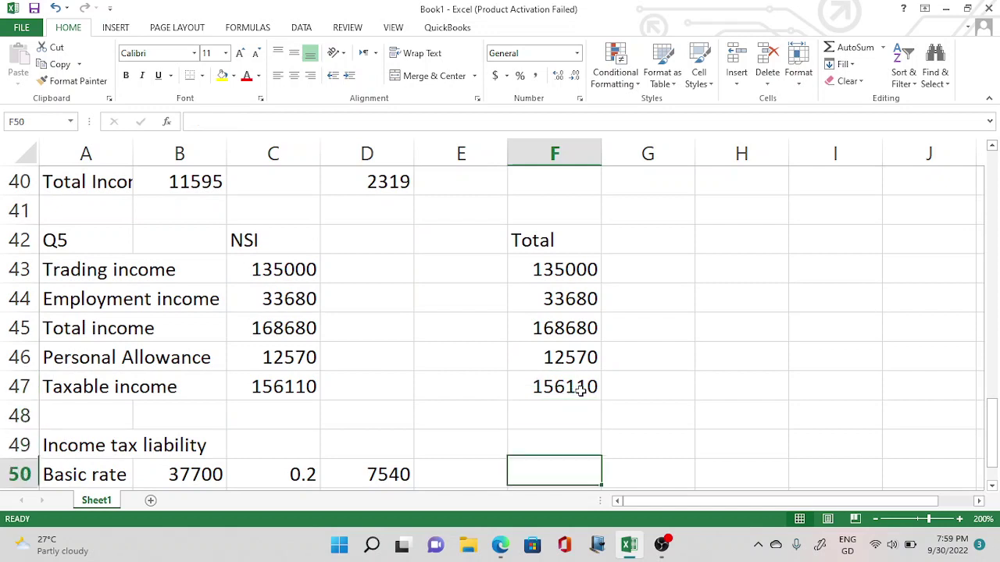
key("Down")
key("Up")
key("Up")
key("Up")
key("Up")
key("Up")
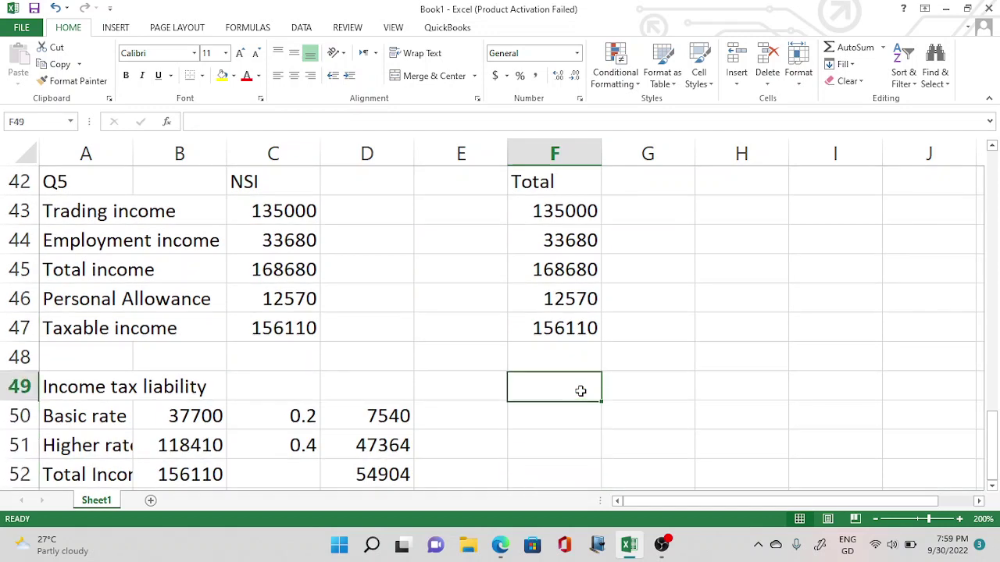
Step: Go to the empty cell H44 beside the Q5 computation
key("Up")
key("Up")
key("Right")
key("Right")
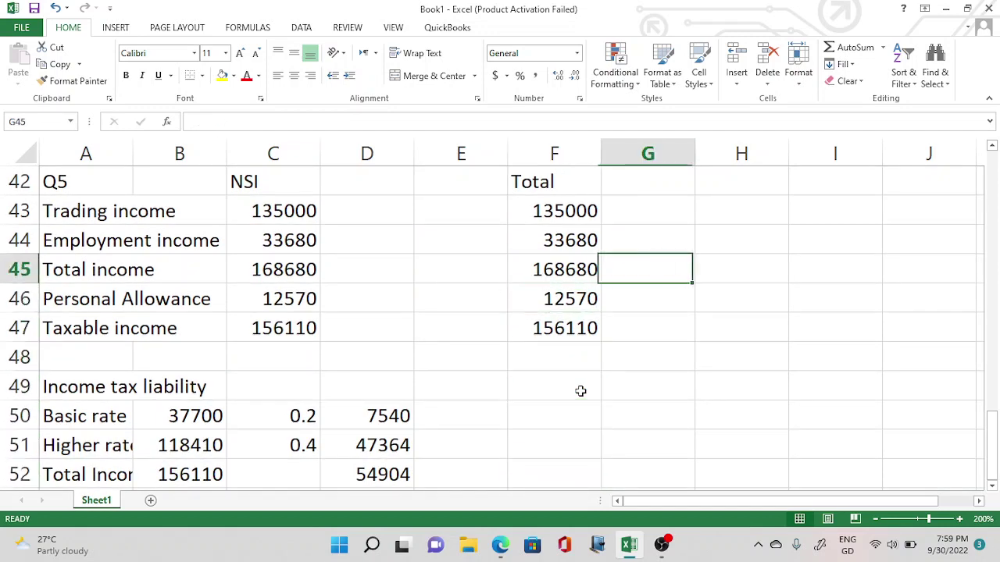
key("Up")
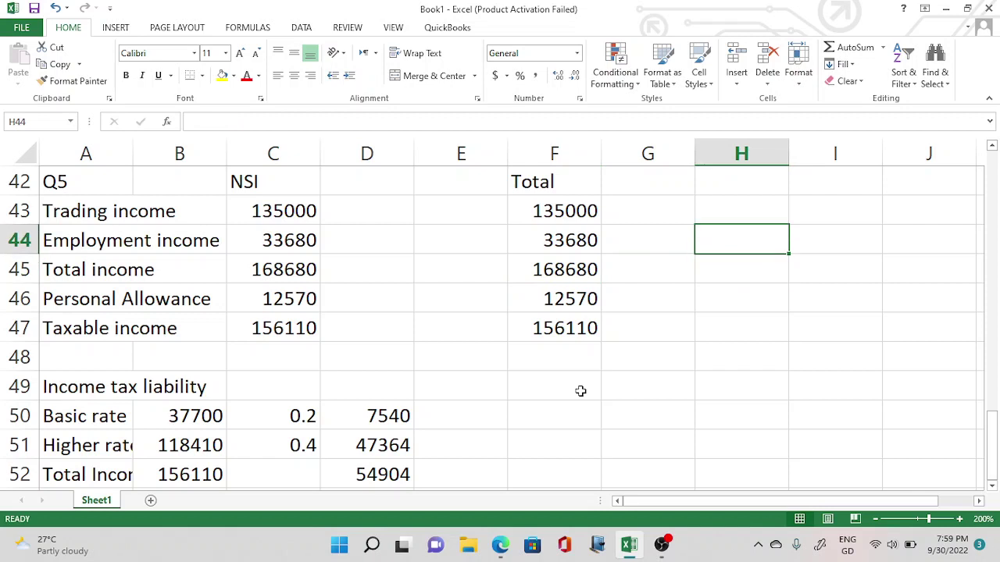
type("Personal")
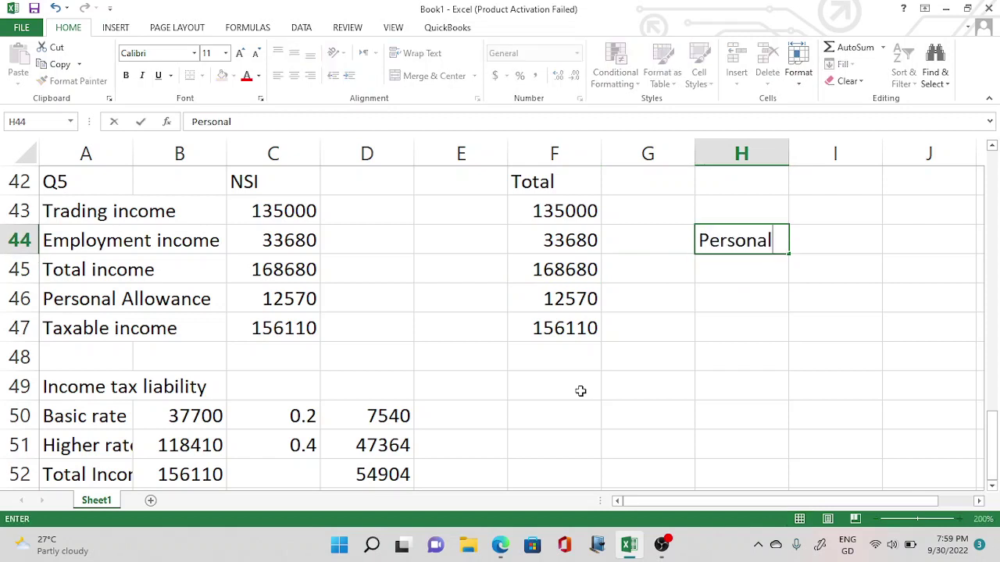
type(" Allo")
key("BackSpace")
key("BackSpace")
key("BackSpace")
key("BackSpace")
key("BackSpace")
key("BackSpace")
key("BackSpace")
key("BackSpace")
key("BackSpace")
key("BackSpace")
key("BackSpace")
key("BackSpace")
key("BackSpace")
Step: Label H44 as FY 21/22 and enter the full personal allowance of 12570 in I44
type("F")
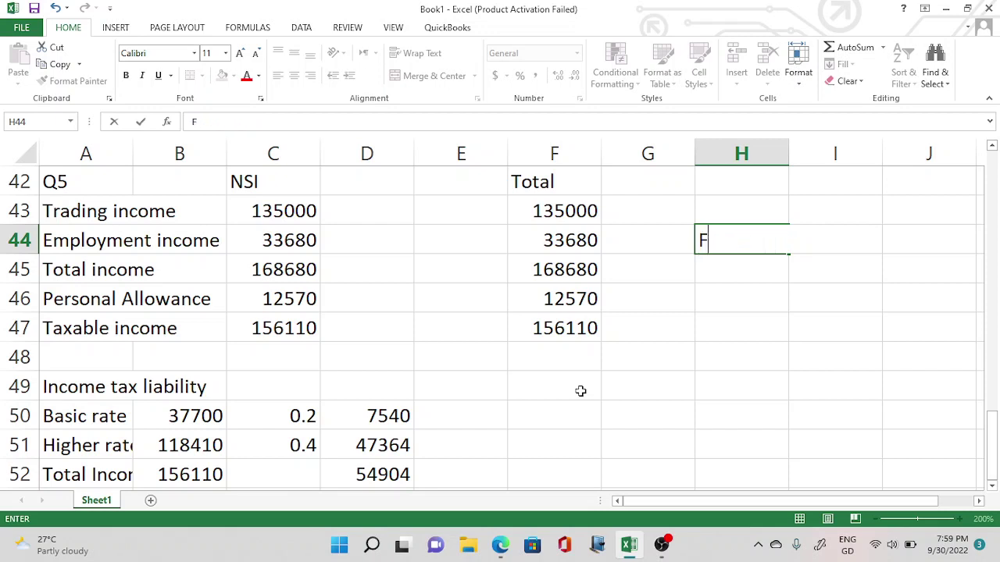
type("Y 21/22")
key("Tab")
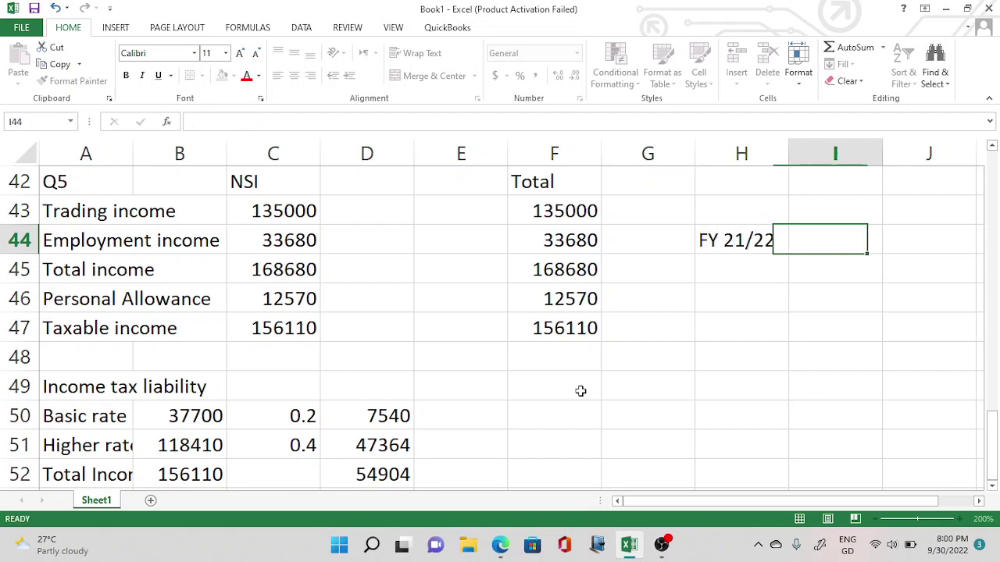
type("12570")
key("Down")
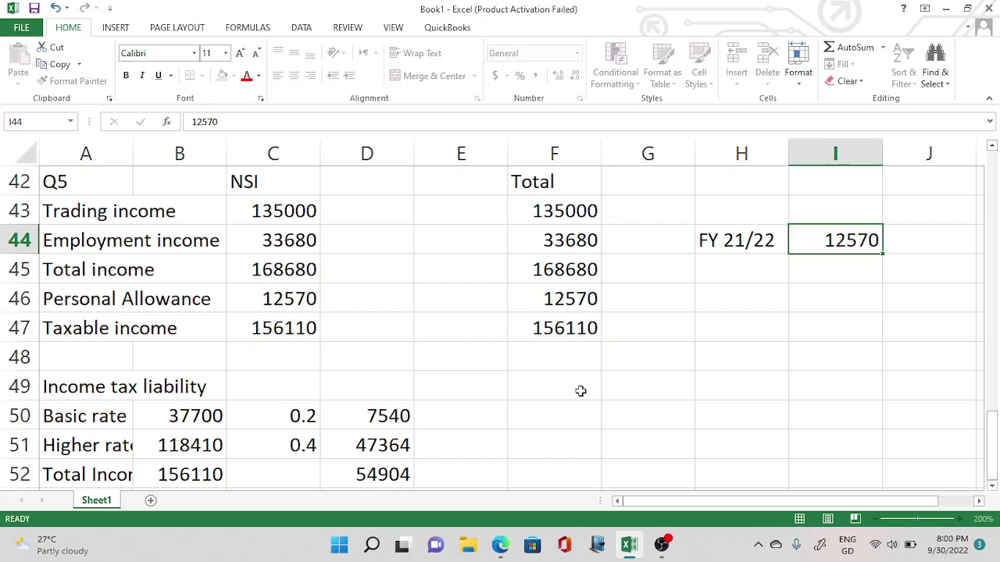
Step: Calculate the allowance reduction in I45 as half the total income above 100000, using =(C45-100000)*0.5
type("=")
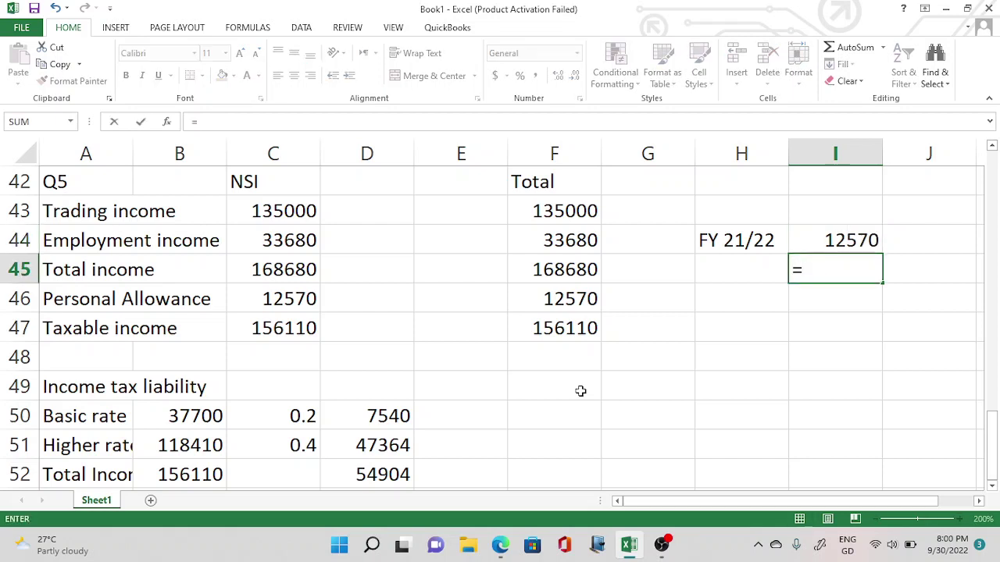
type("=")
key("BackSpace")
left_click(299, 273)
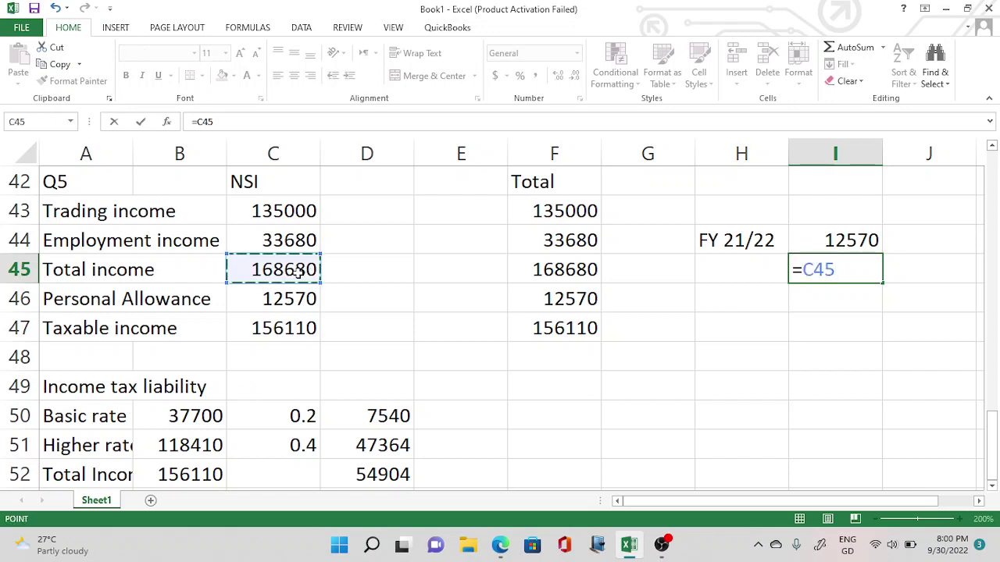
type("-1")
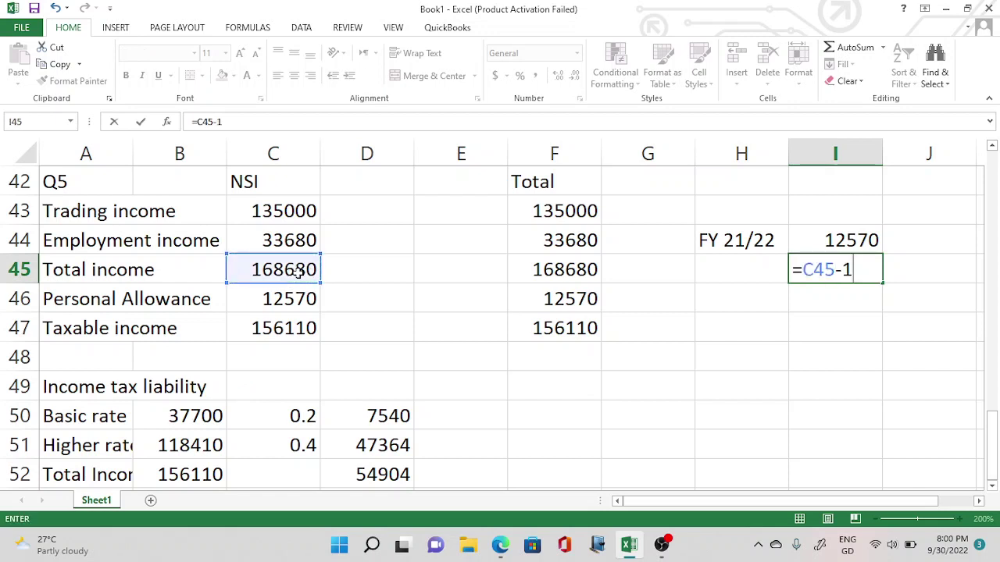
type("00000")
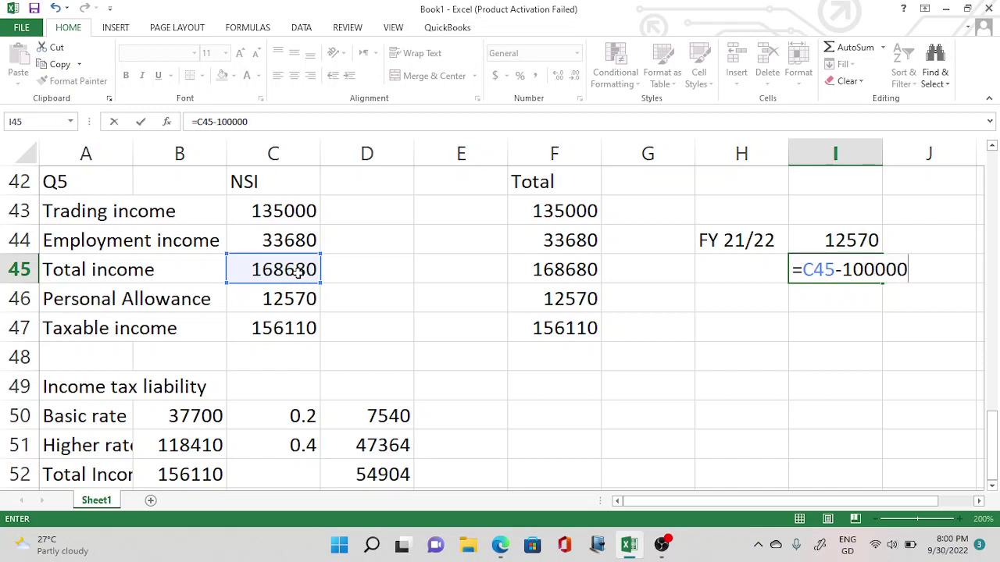
type(")*0.5")
left_click(804, 269)
type("(")
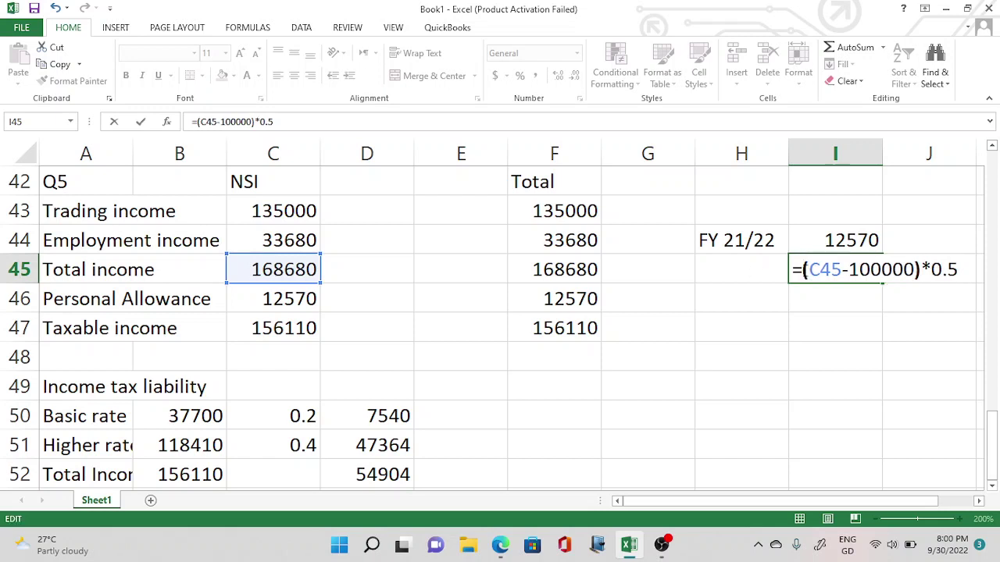
key("Return")
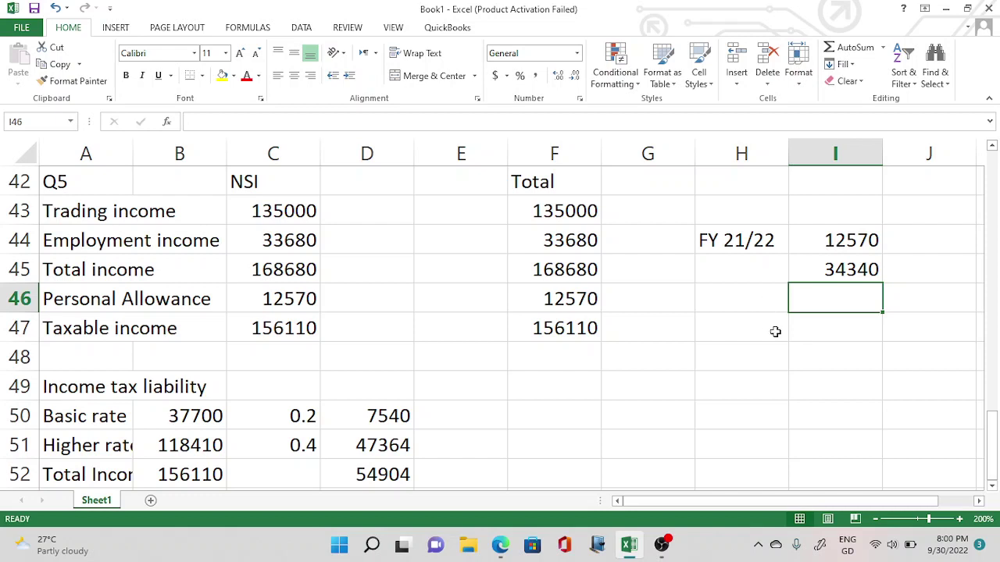
Step: Note the amount 125140 in cell H47 beside the Q5 computation
left_click(773, 327)
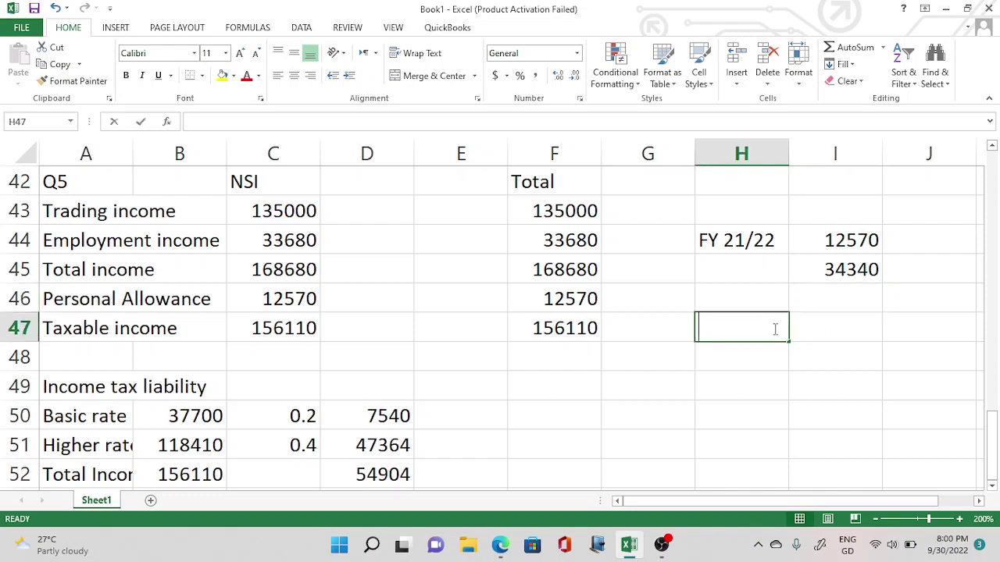
type("125140")
key("Return")
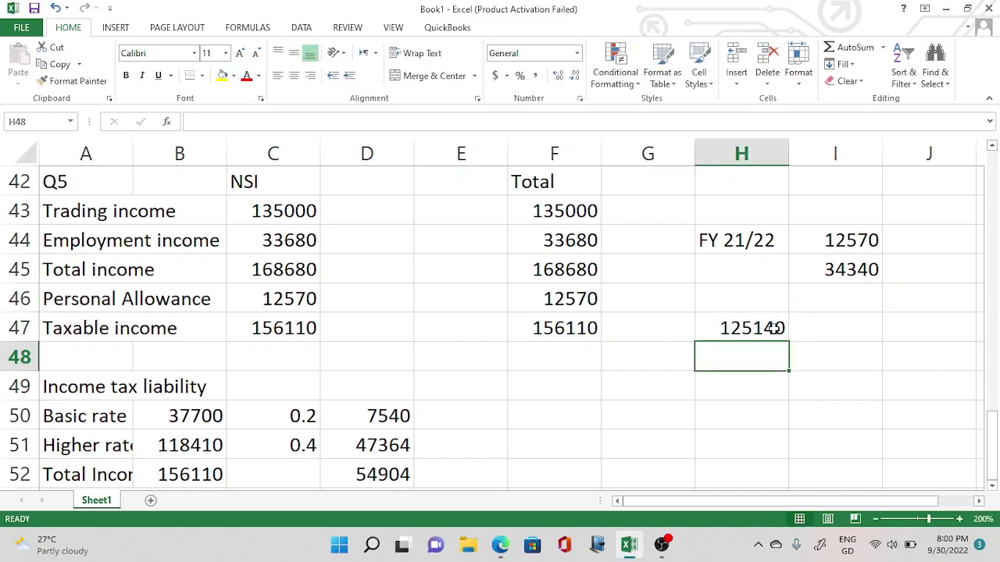
Step: Set the Q5 personal allowance in C46 to 0
left_click(288, 293)
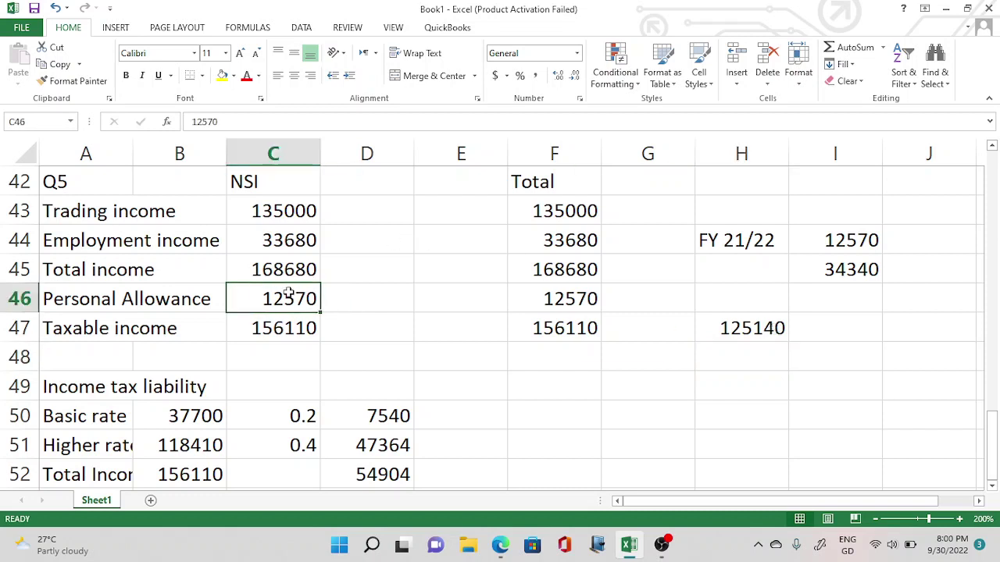
type("0")
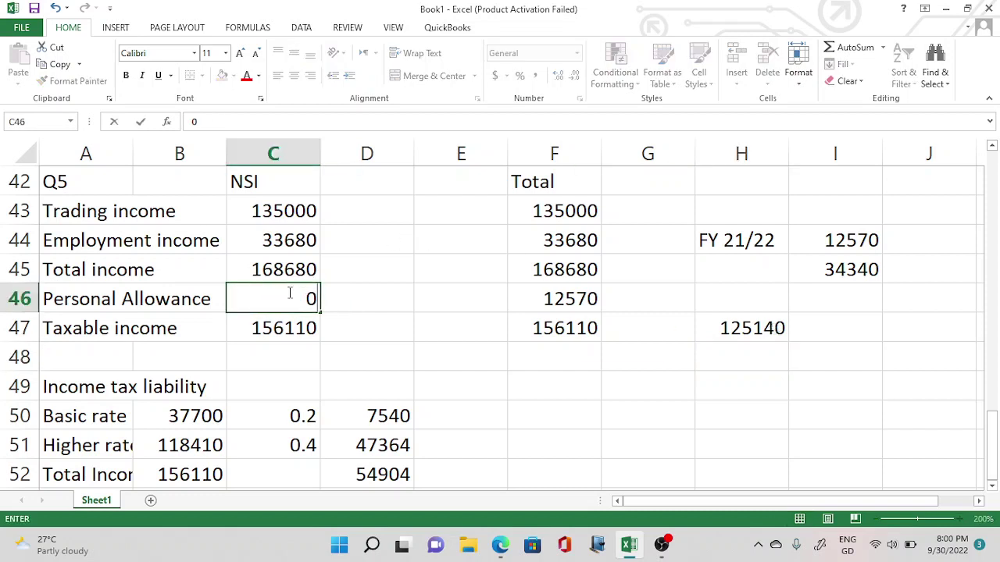
key("Tab")
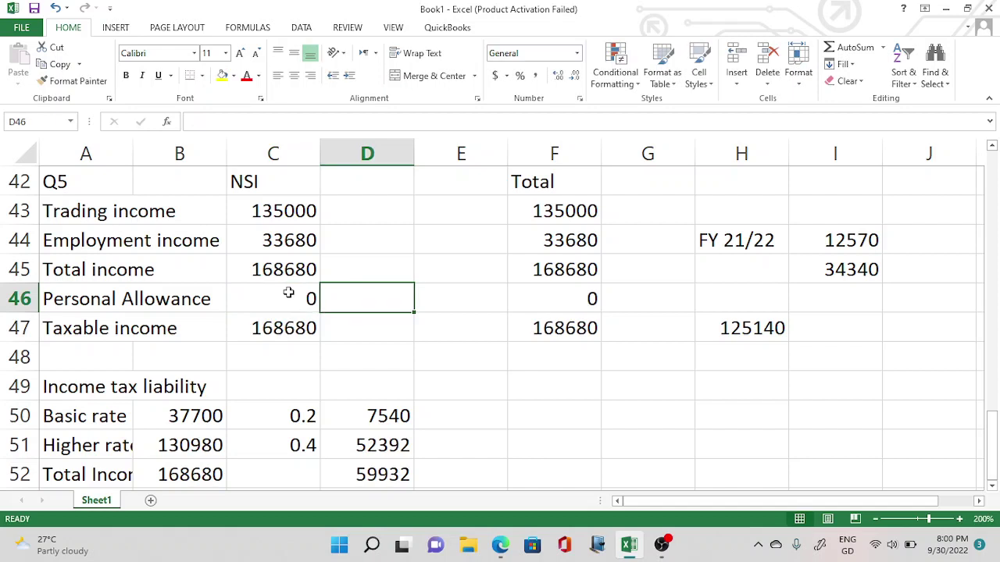
Step: Subtract the allowance reduction from the full personal allowance in I46, using =I44-I45
left_click(828, 293)
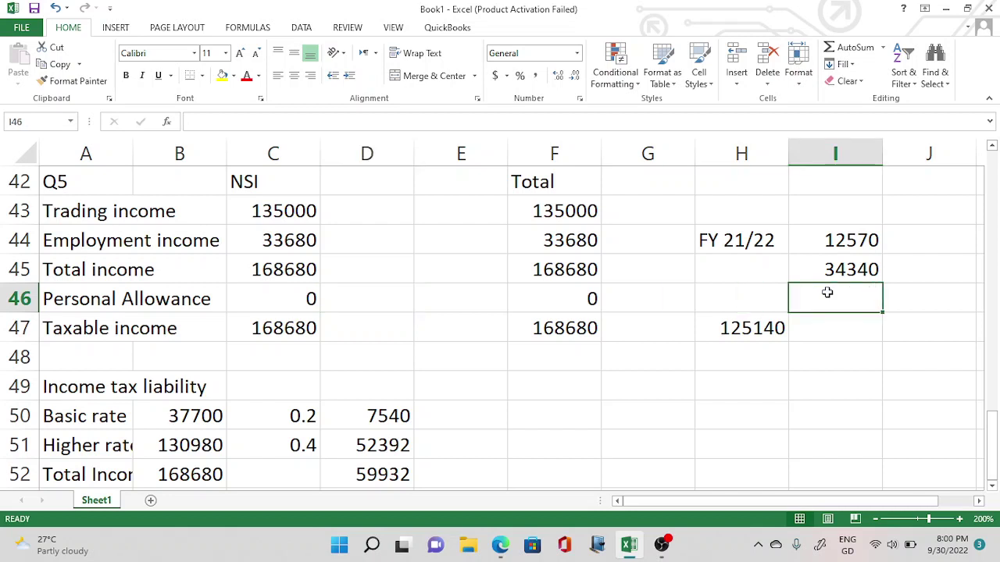
type("=")
left_click(837, 244)
type("-")
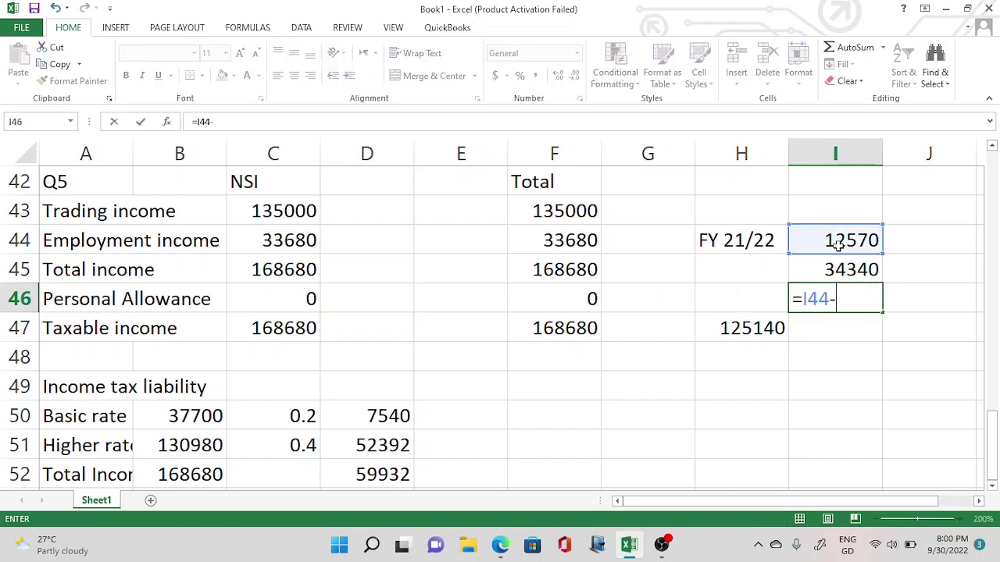
left_click(841, 267)
key("Return")
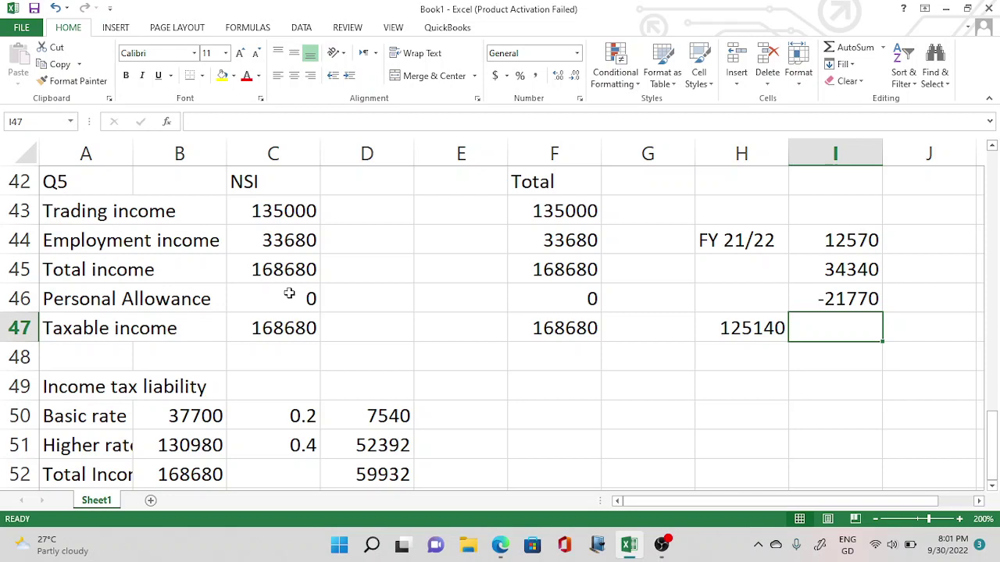
Step: Add the note "The Adjusted Net income exceeds £125140." in D46 beside the personal allowance
left_click(727, 330)
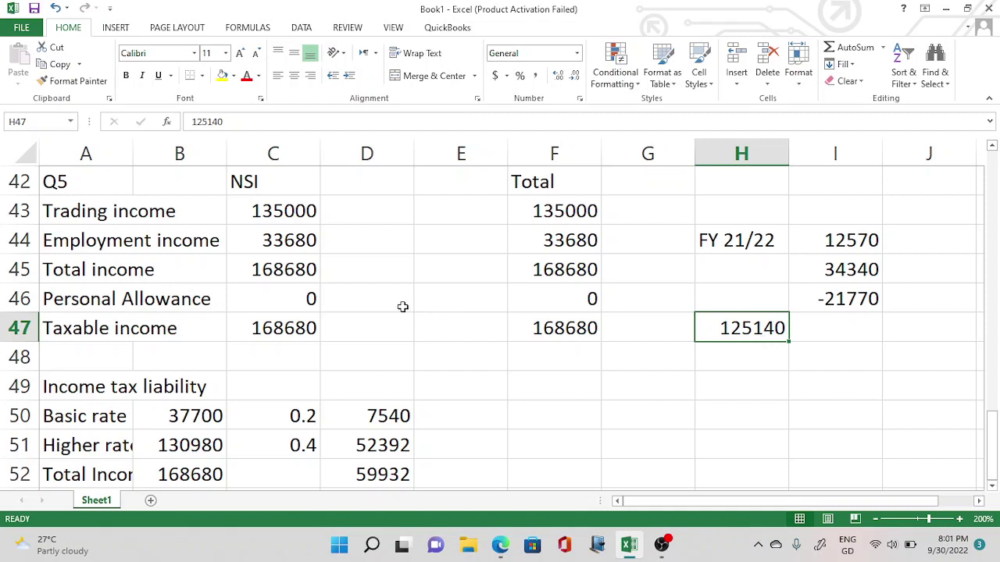
left_click(392, 305)
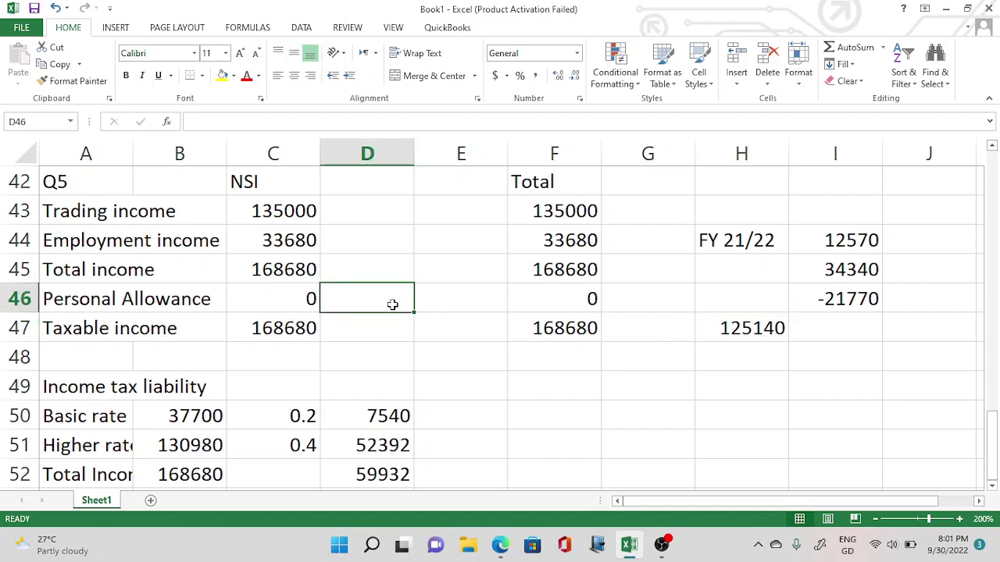
type("Th")
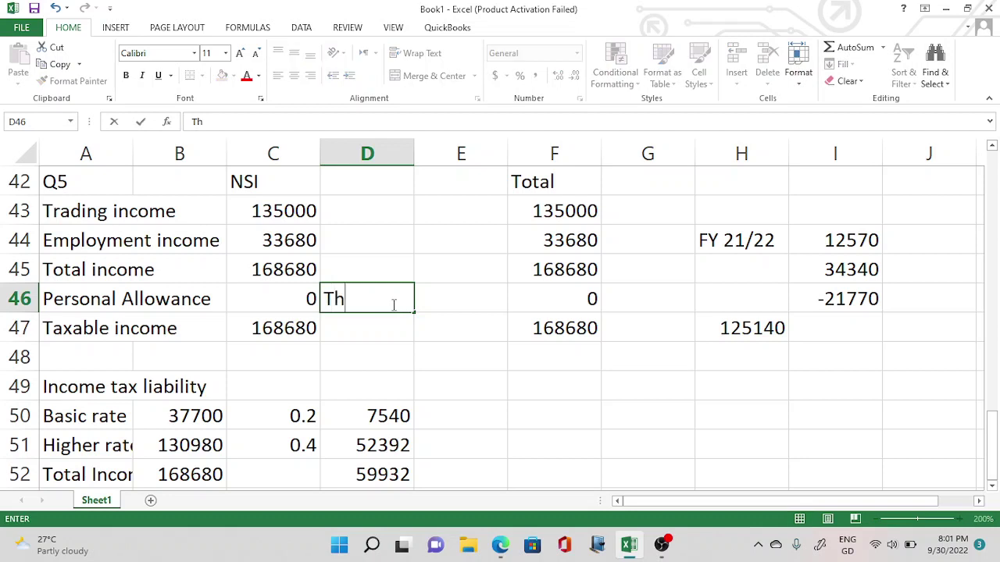
type("e Adju")
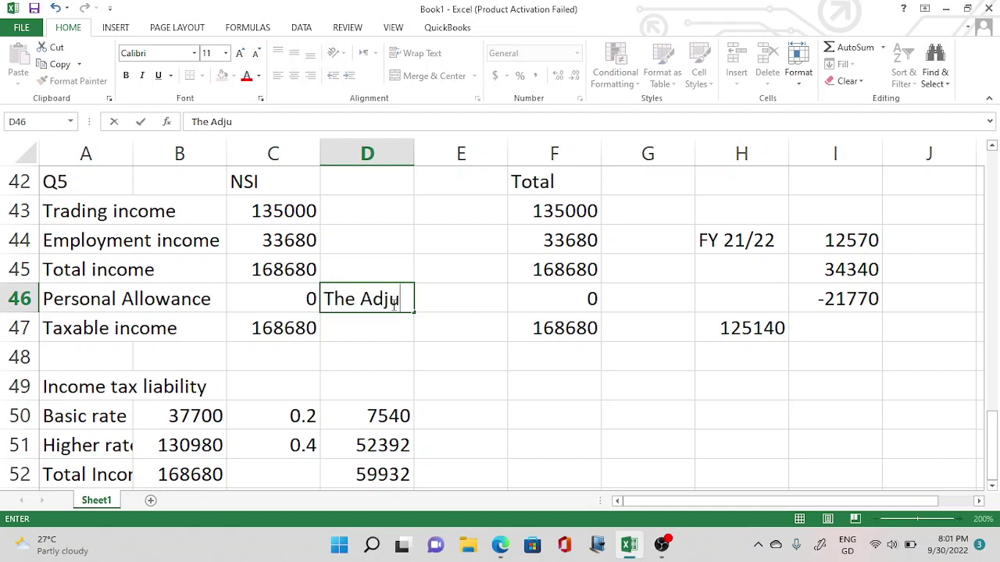
type("sted Net inc")
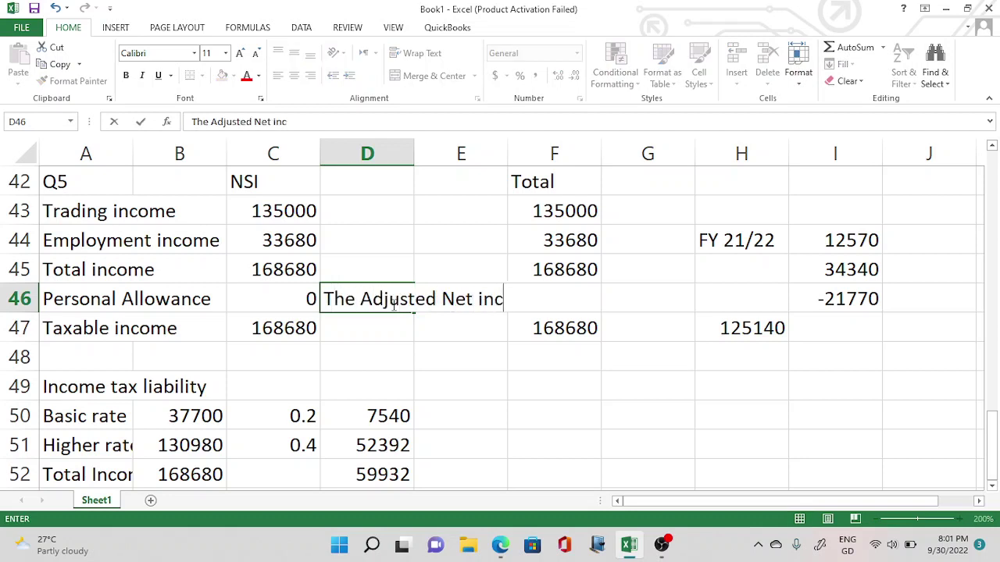
type("ome exceeds ")
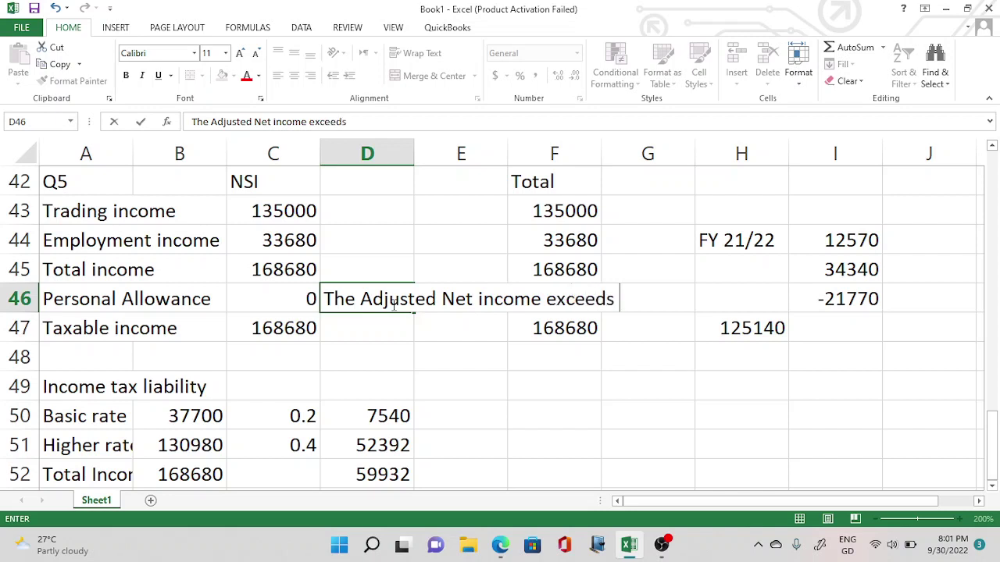
type("£124")
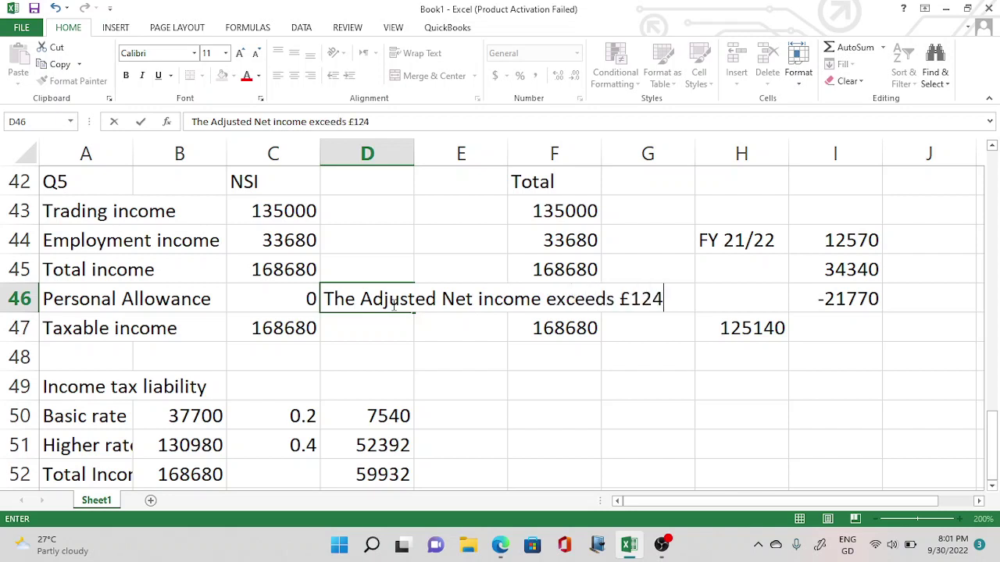
key("BackSpace")
type("52")
key("BackSpace")
type("140.")
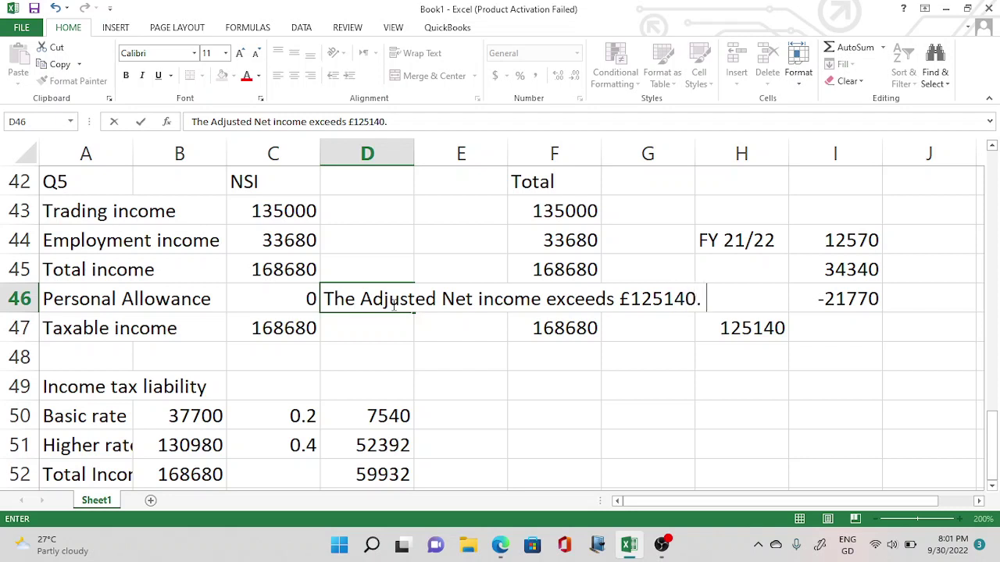
left_click(550, 434)
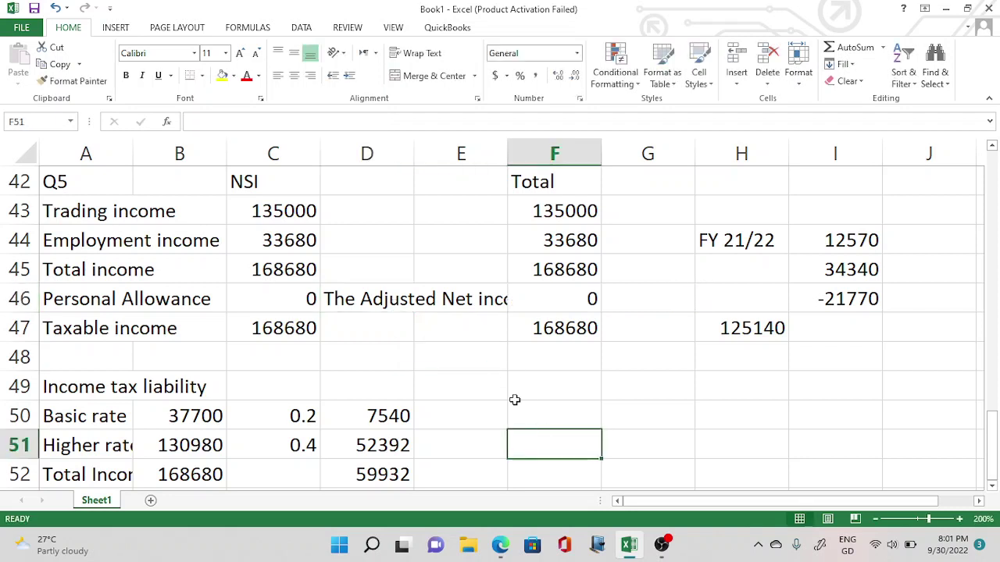
left_click(435, 391)
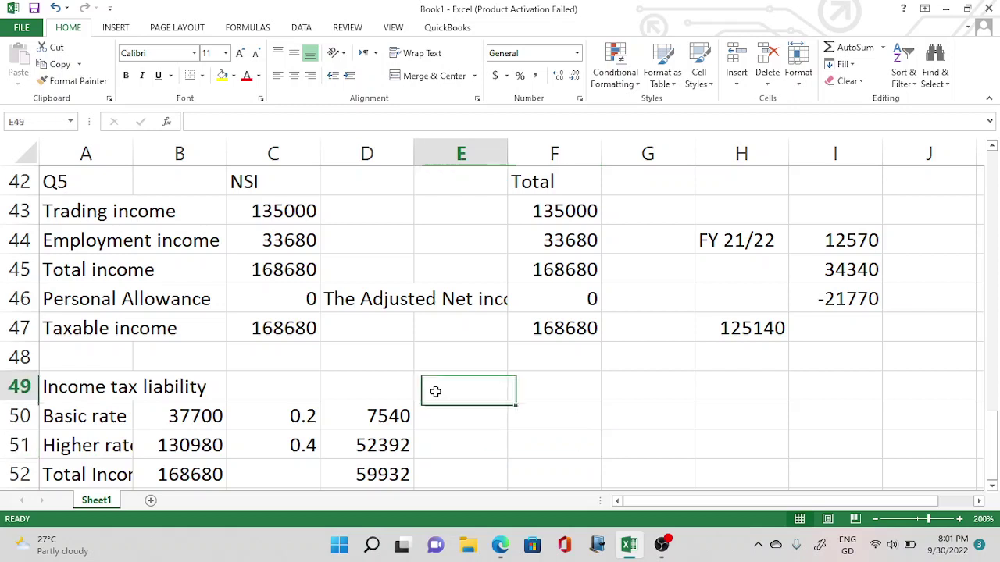
Step: Limit the higher rate band in B51 to income up to 150000, using =150000-B50
left_click(536, 338)
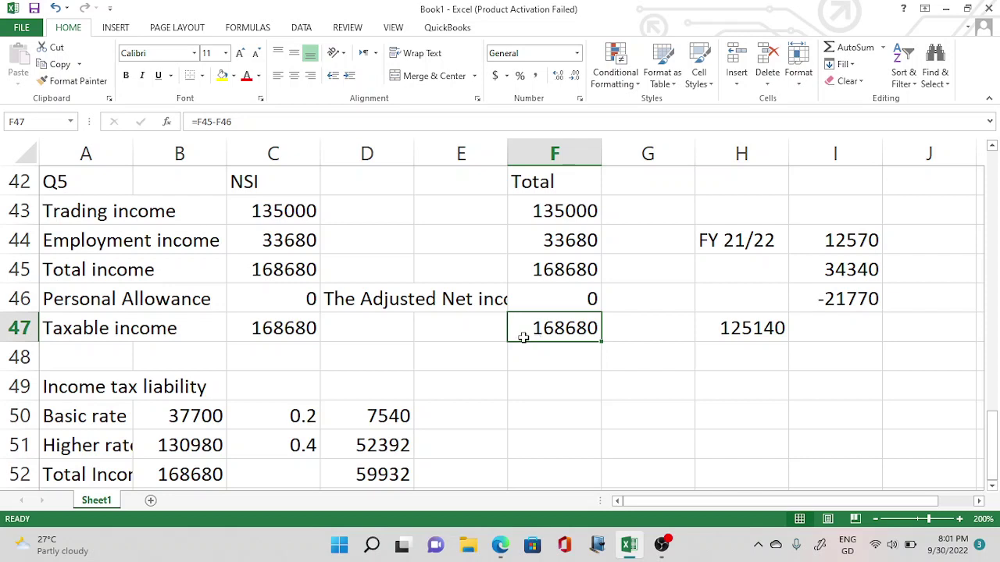
left_click(202, 417)
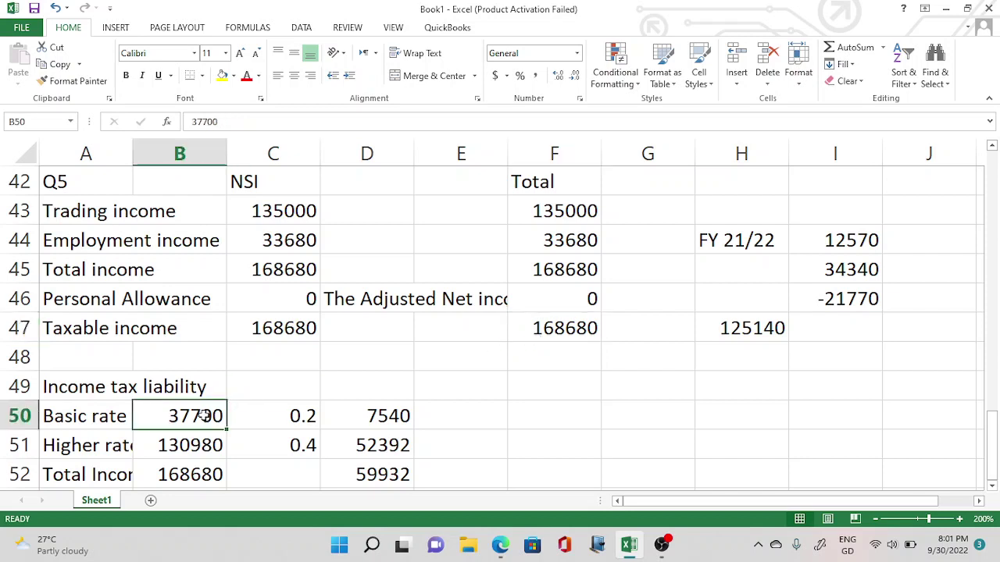
left_click(304, 418)
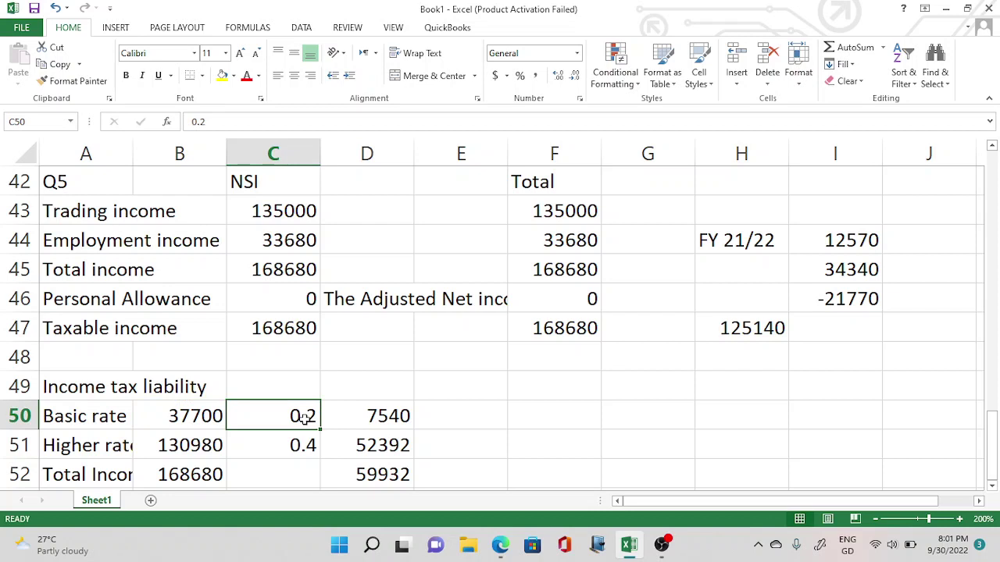
left_click(214, 445)
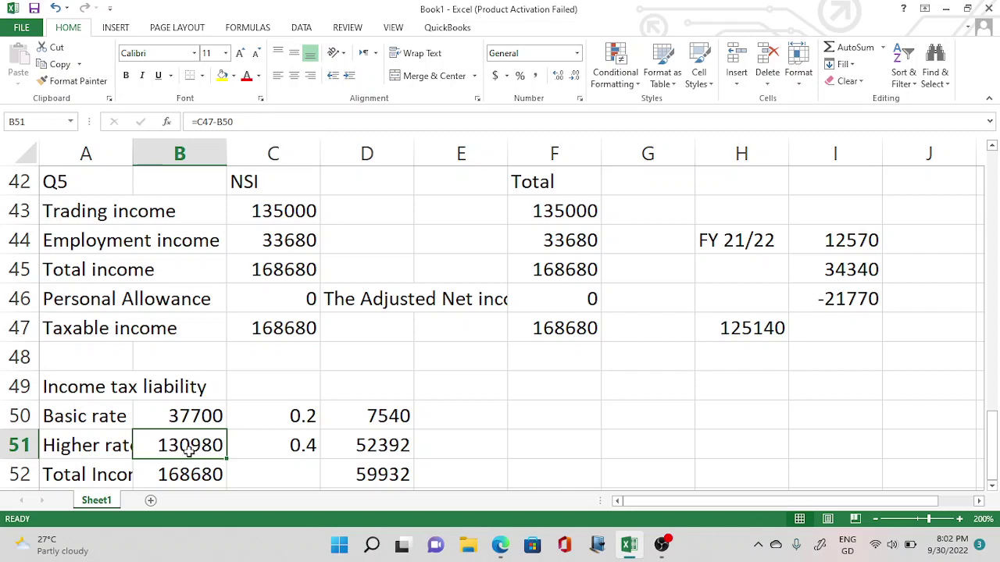
type("=")
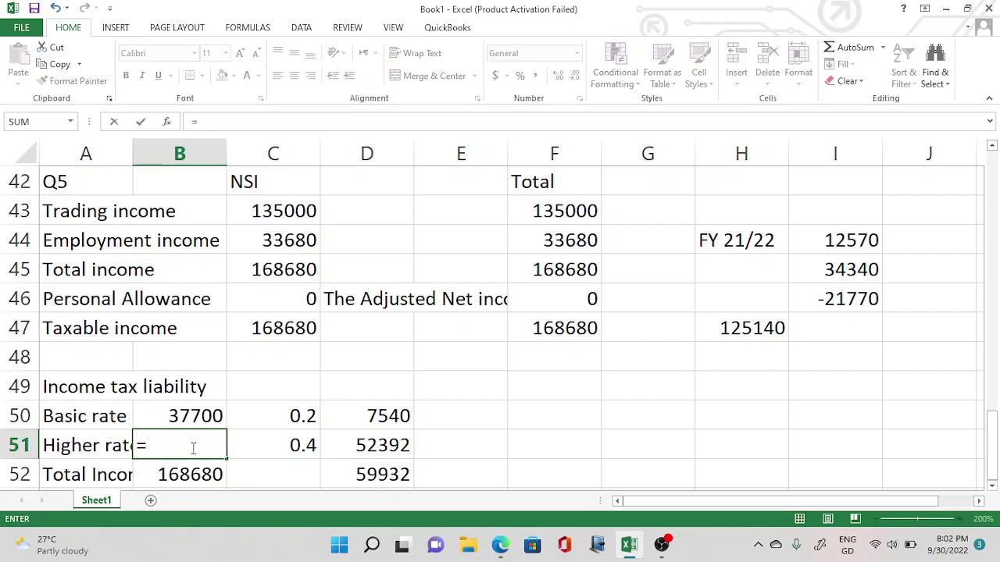
type("150000")
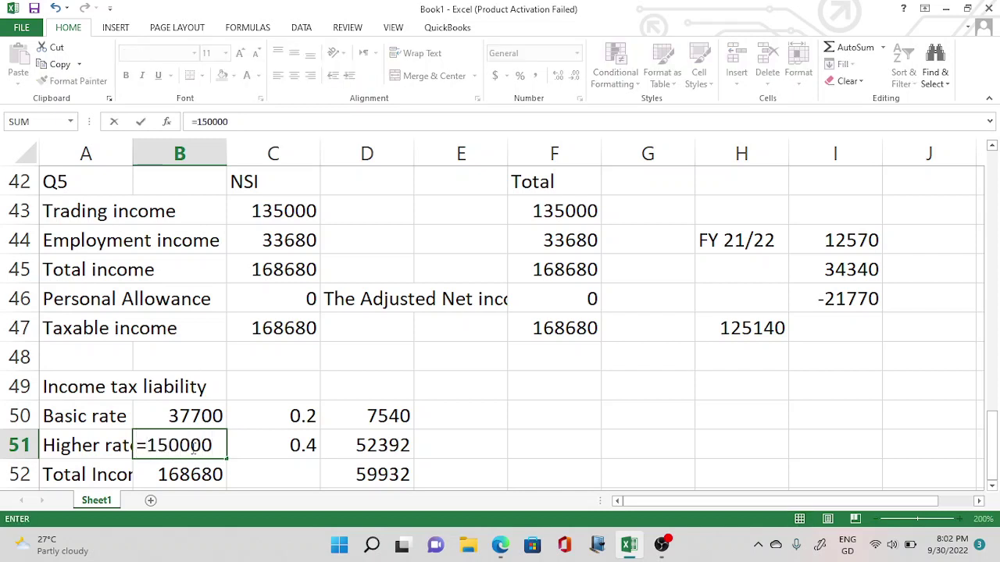
type("-")
left_click(207, 416)
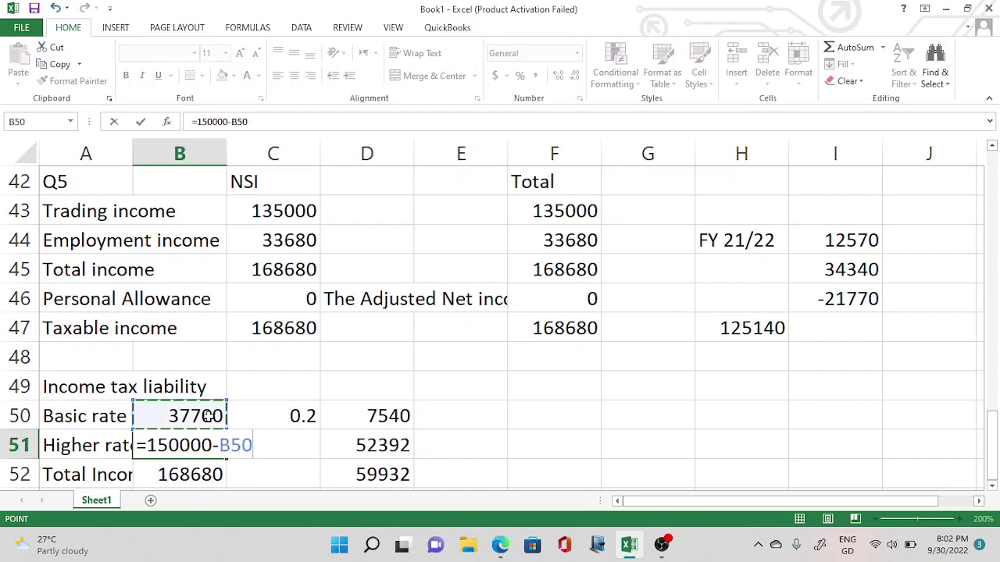
key("Return")
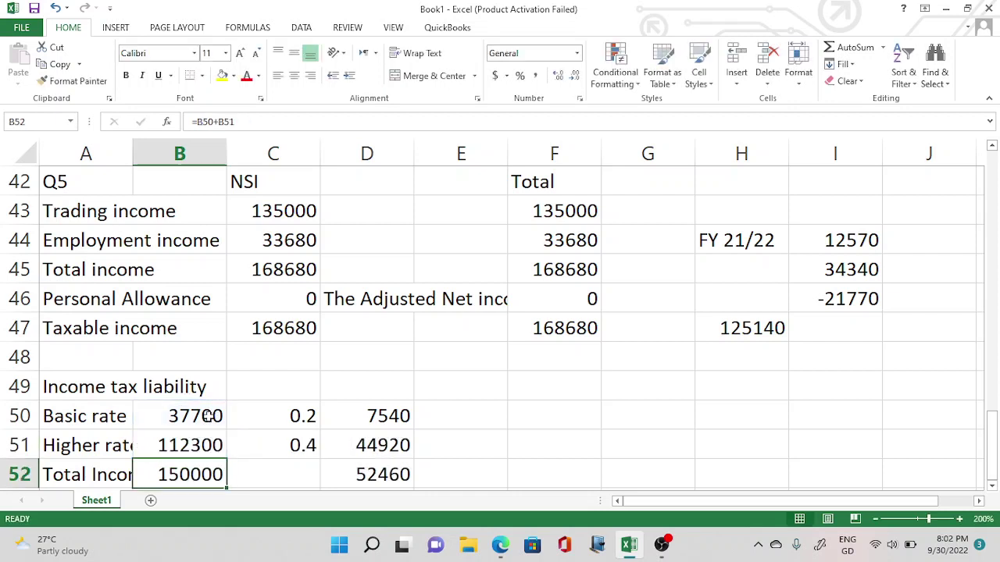
Step: Relabel A52 as Additional rate and calculate its taxable amount in B52 as =F47-150000
left_click(116, 476)
type("Addi")
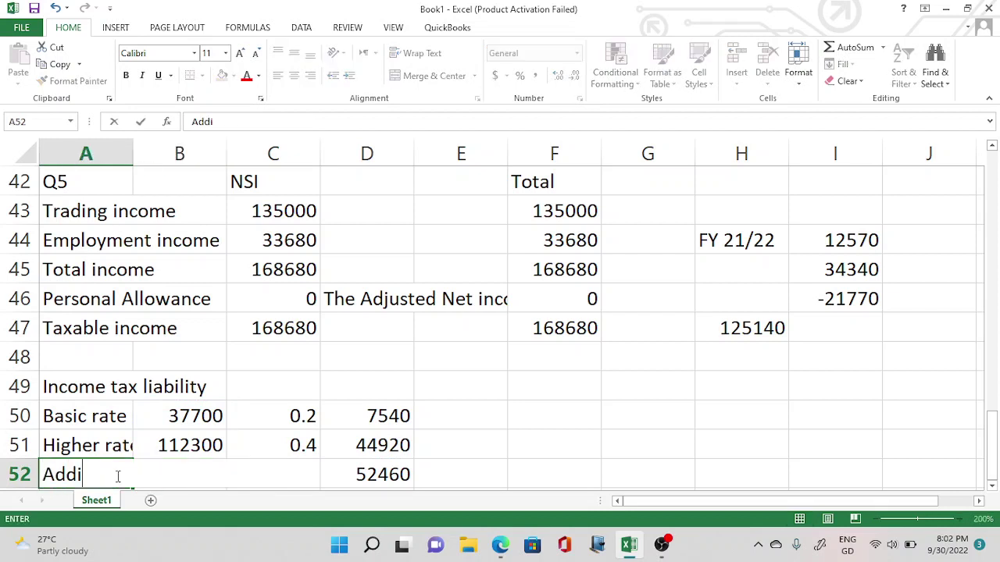
type("tional")
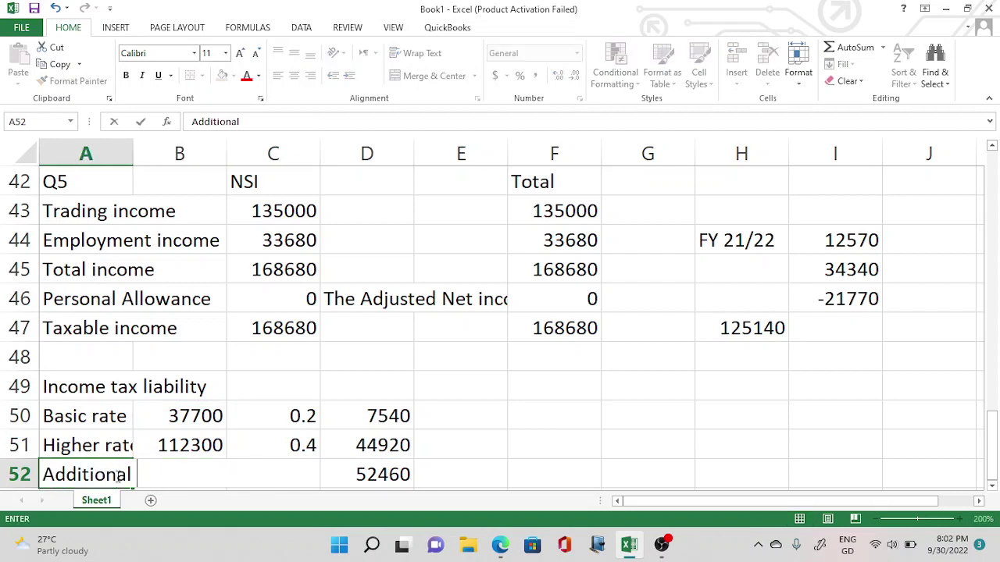
type(" rate")
key("Tab")
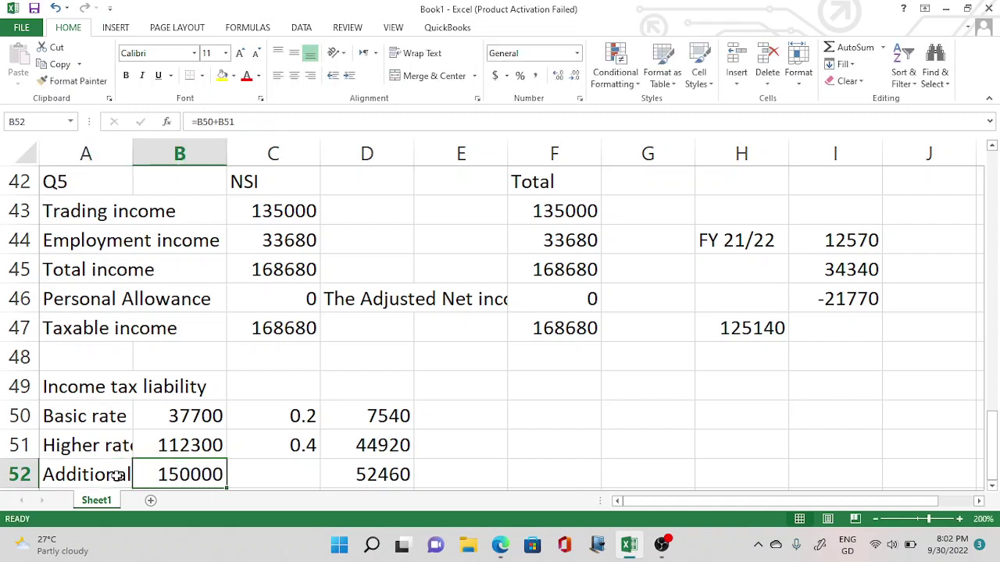
type("=")
left_click(577, 320)
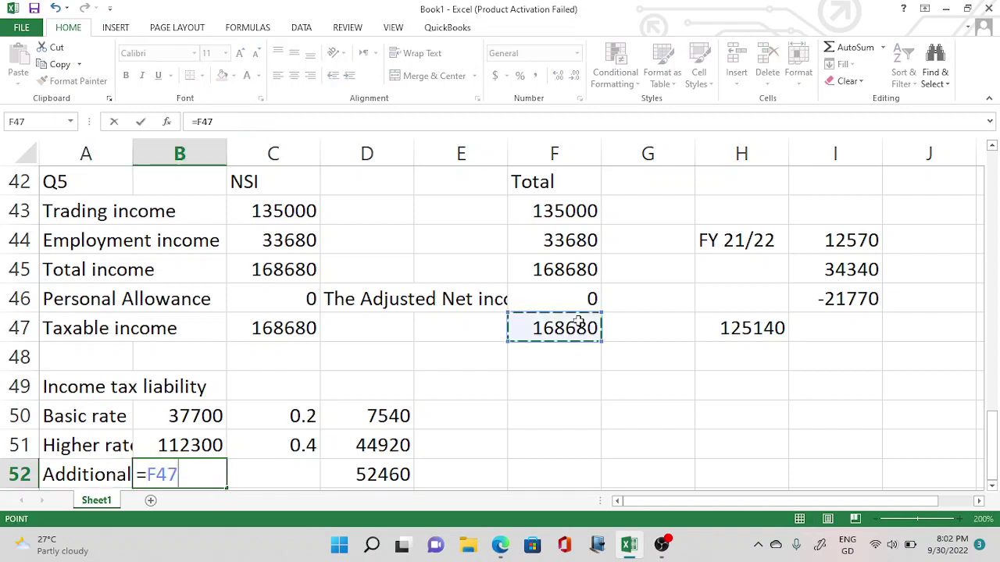
type("-150000")
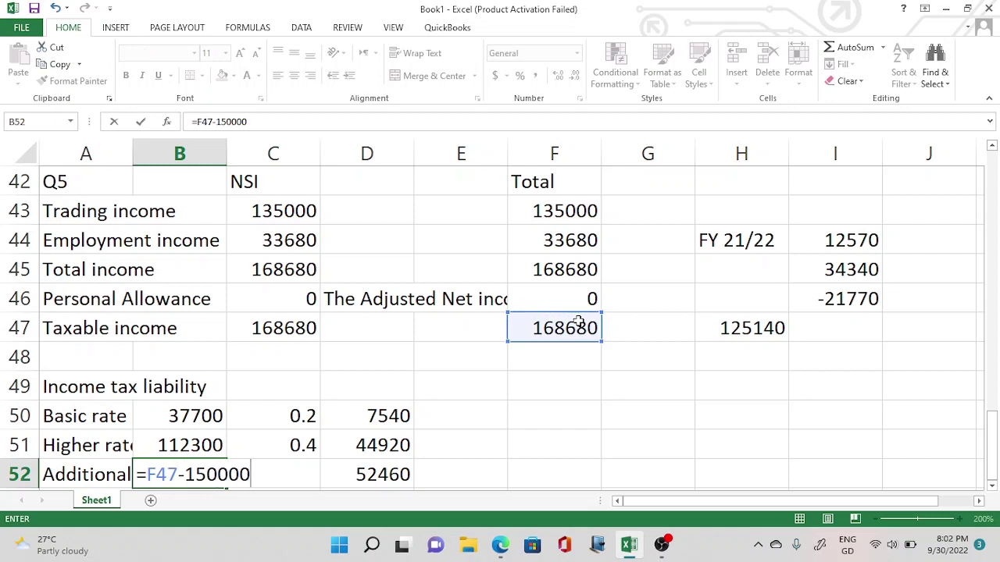
key("Return")
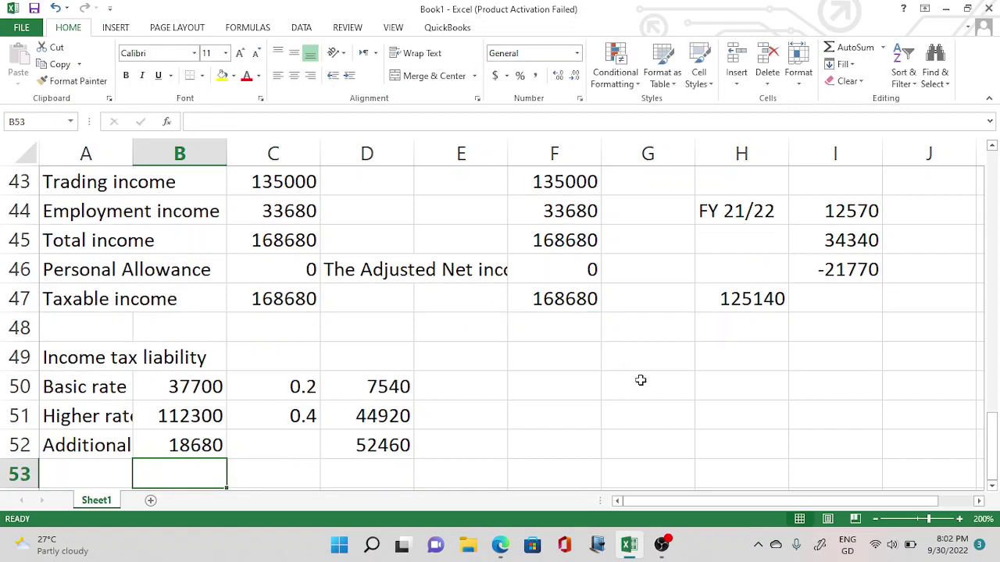
Step: Enter the additional tax rate 0.45 in C52 and copy the tax formula from D51 down to D52
left_click(314, 445)
type("0.45")
key("Return")
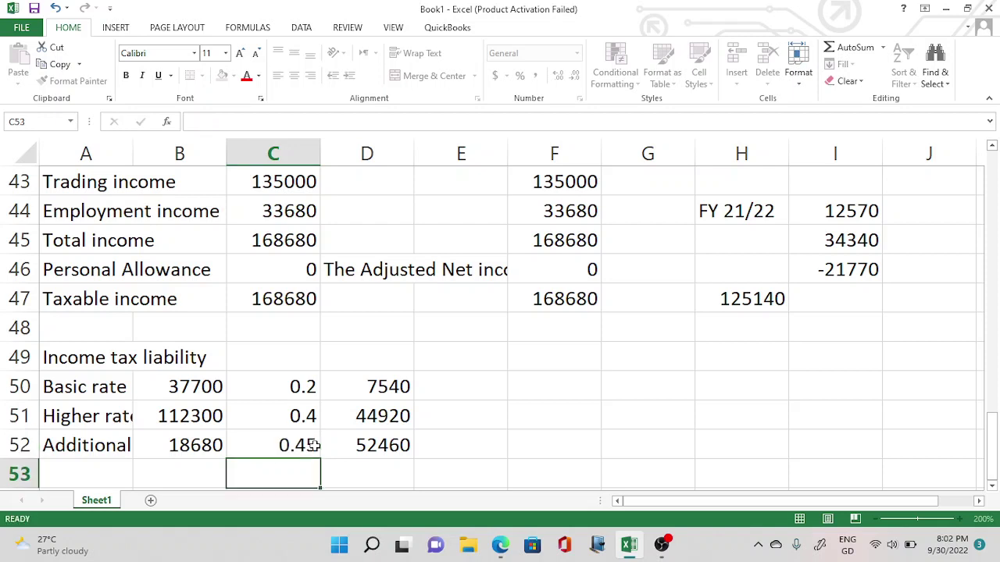
left_click(396, 417)
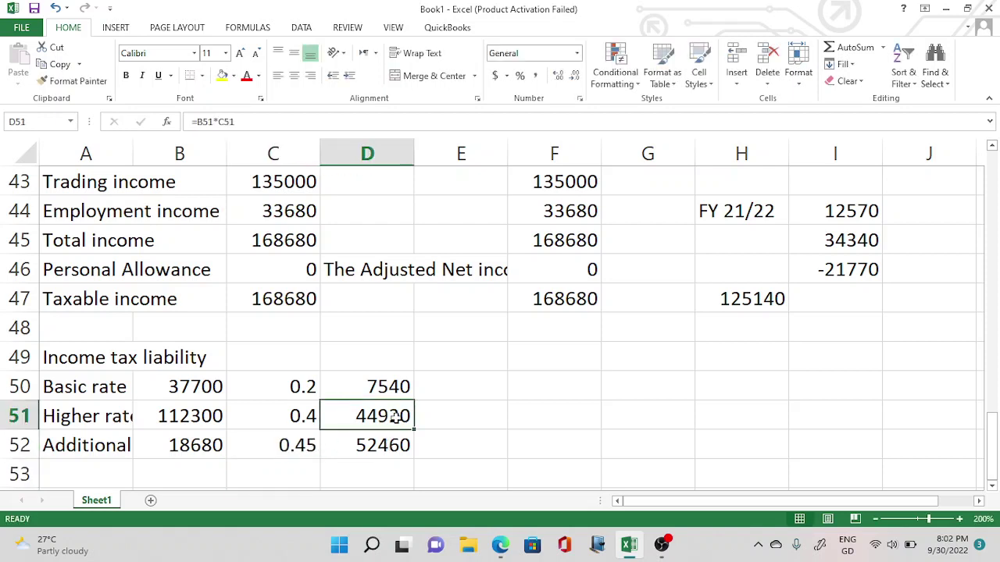
left_click_drag(414, 430, 414, 458)
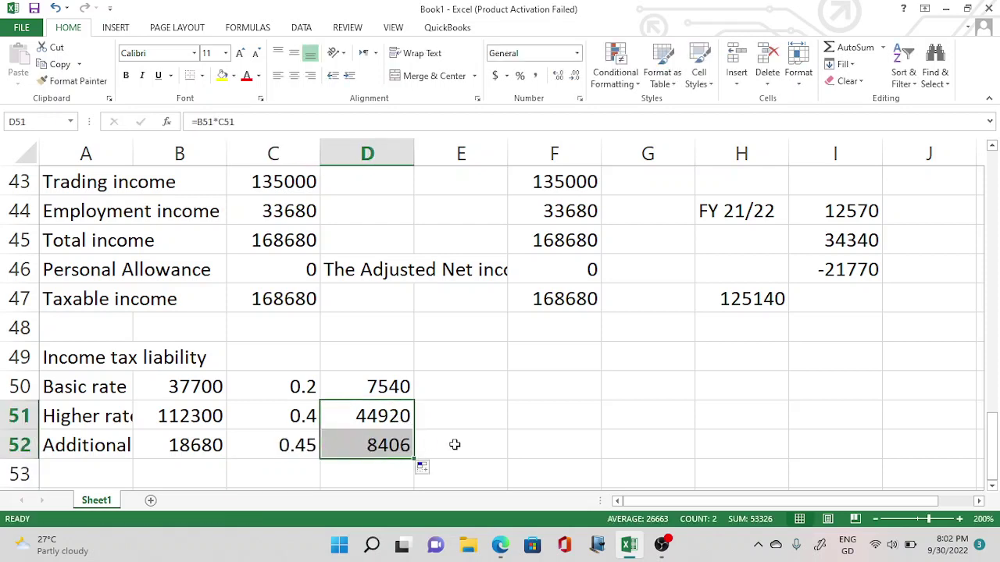
left_click(455, 445)
Step: Label A53 as Total ITL and sum the taxable bands in B53 with =B50+B51+B52
left_click(85, 480)
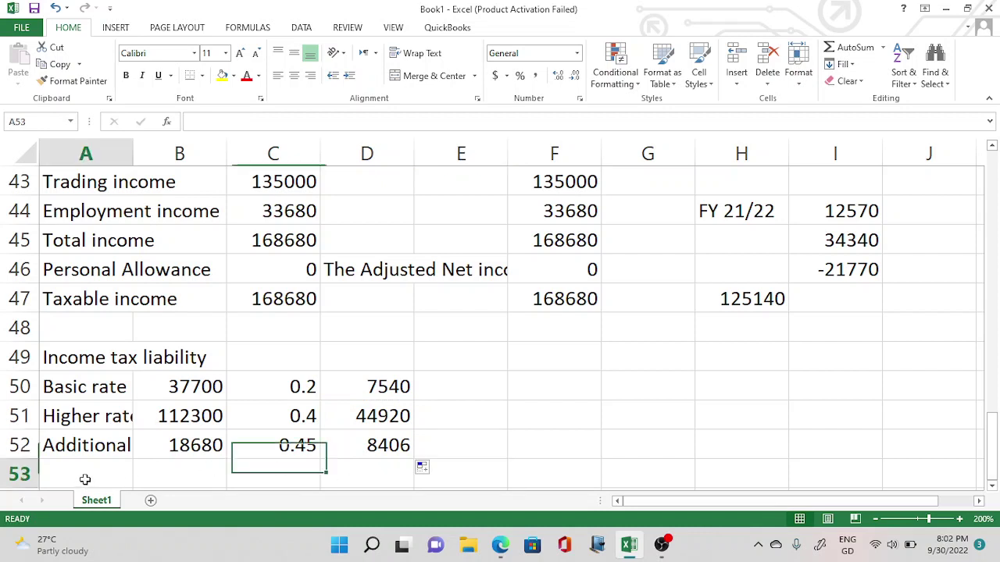
type("Total IT")
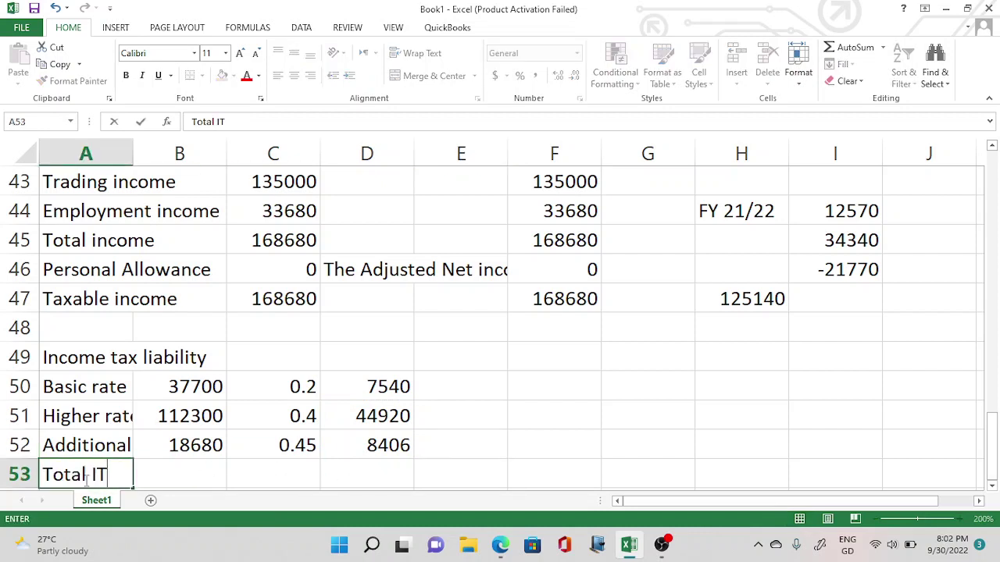
type("L")
left_click(185, 478)
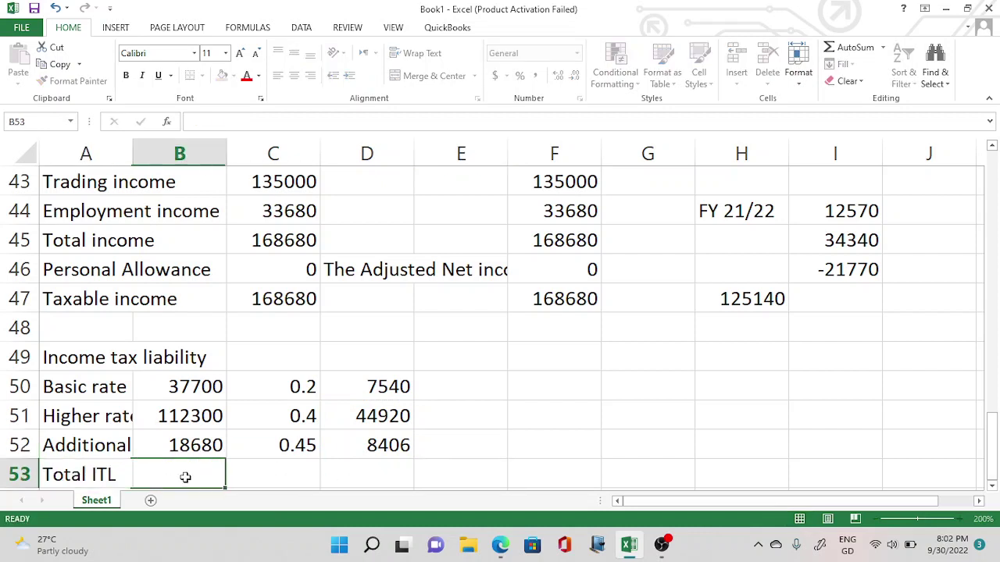
type("=")
left_click(200, 389)
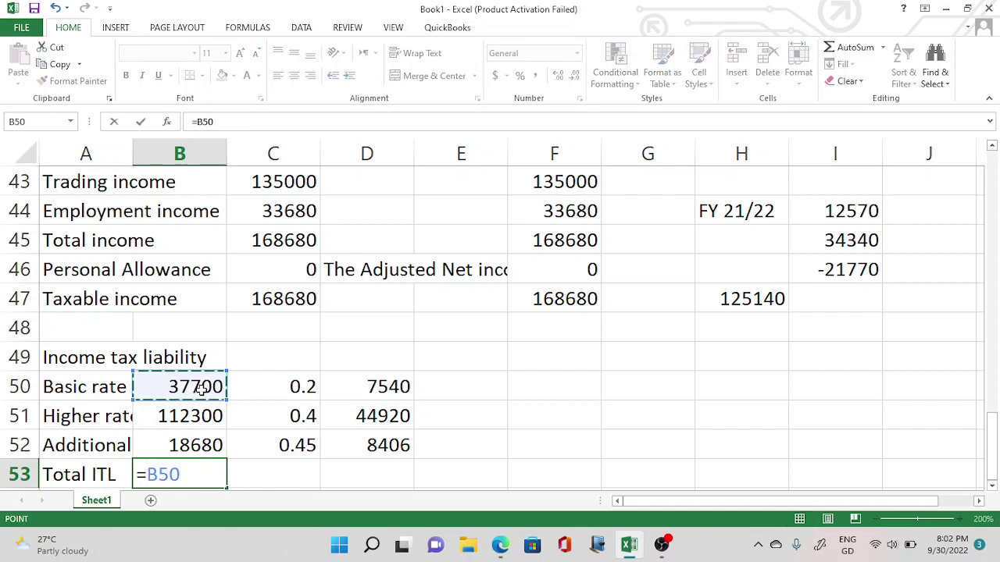
type("+")
left_click(201, 415)
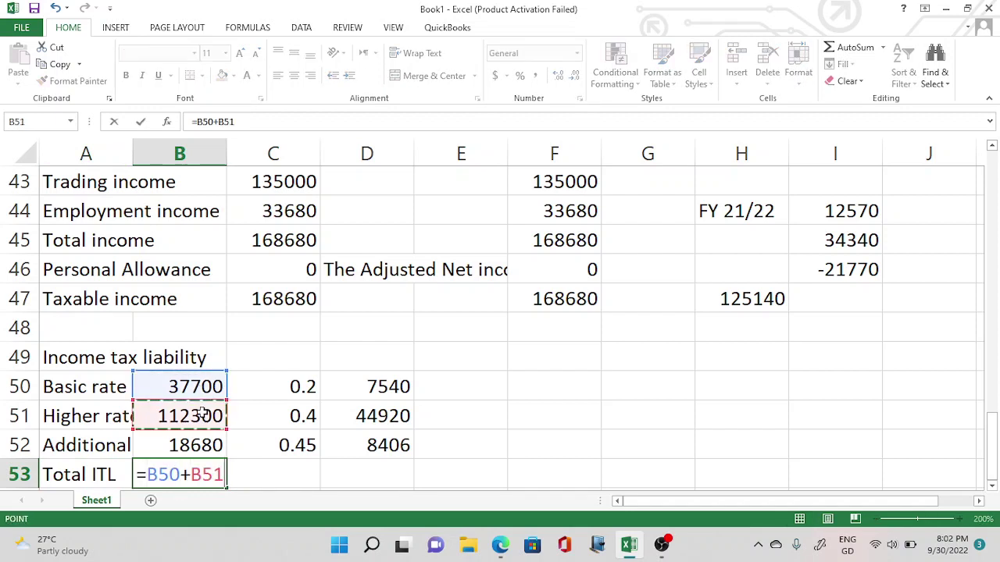
type("+")
left_click(200, 442)
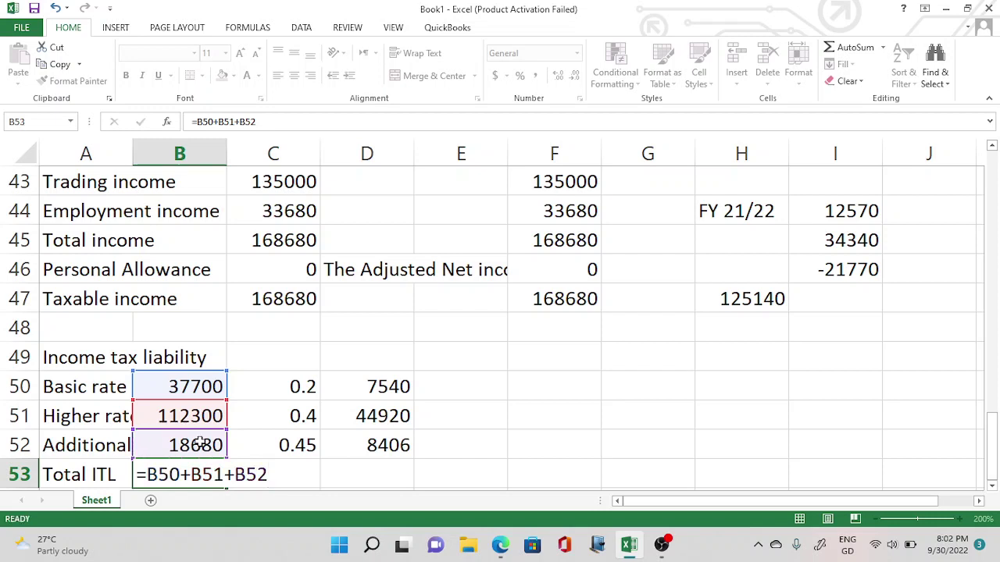
key("Return")
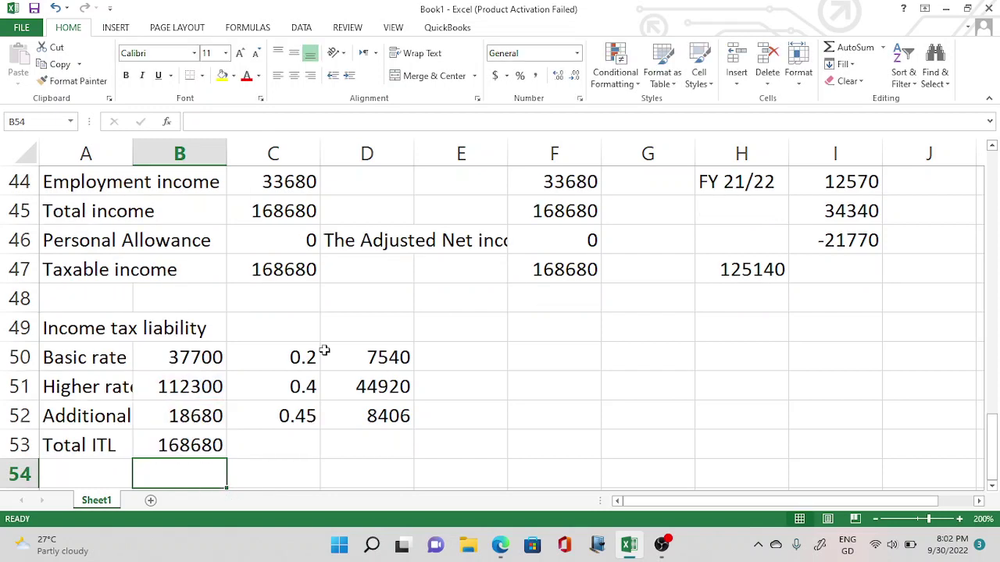
Step: Copy the total formula from B53 across to D53 and clear the rate total in C53
left_click(188, 445)
left_click_drag(225, 460, 397, 449)
key("ctrl+z")
left_click(290, 446)
double_click(295, 445)
key("ctrl+a")
key("BackSpace")
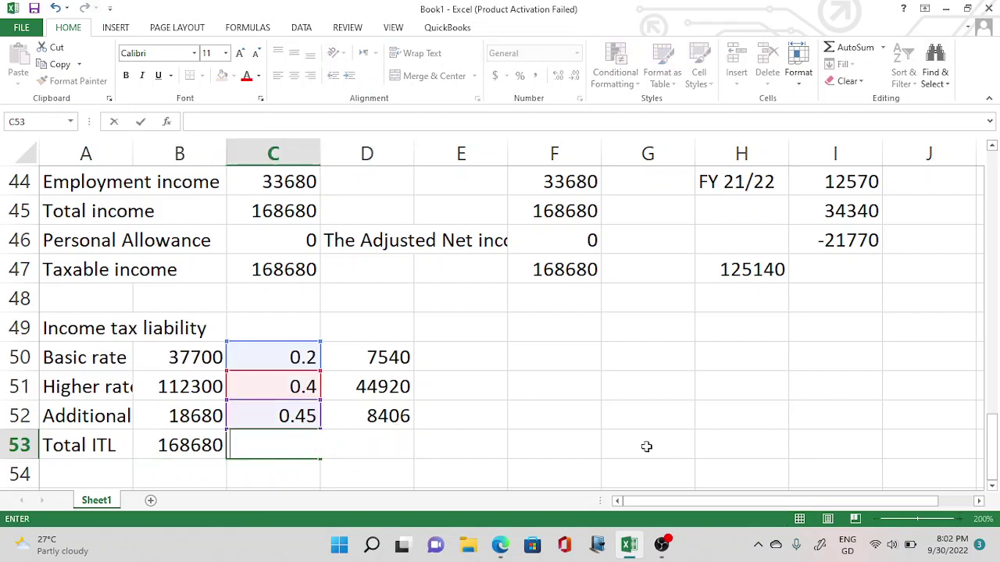
left_click(708, 446)
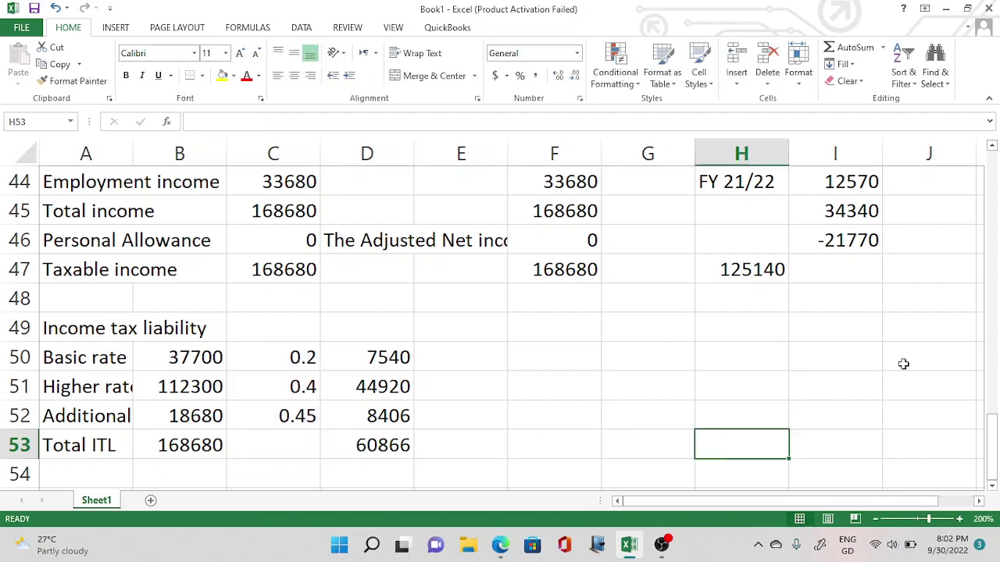
Step: Switch to the Basics of Income Tax PDF, read question Q6 and return to cell A55 of the workbook
left_click(472, 343)
key("Down")
key("Down")
key("Down")
key("Down")
key("Down")
key("Down")
key("Down")
key("Down")
key("Left")
key("Left")
key("Left")
key("Left")
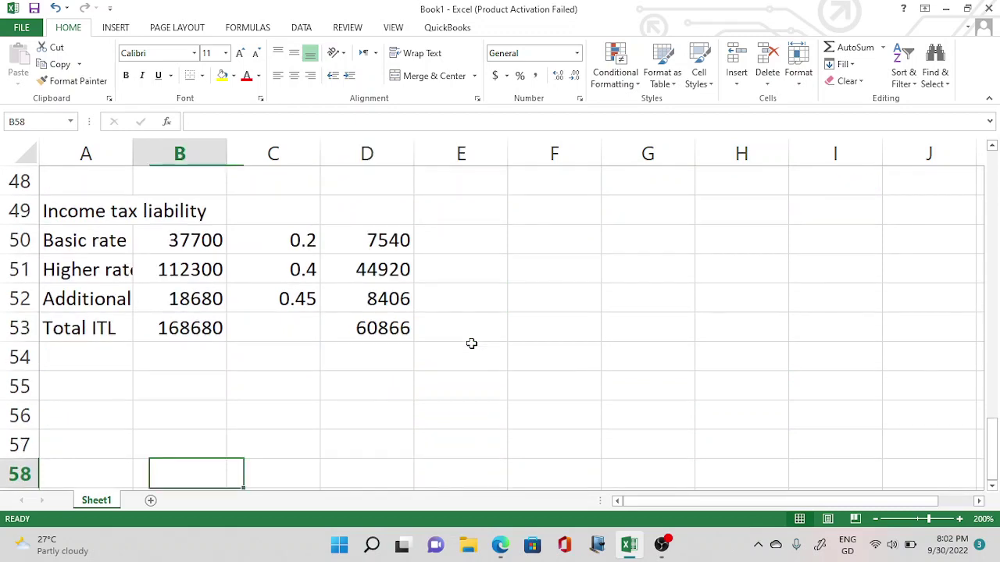
key("Up")
key("Up")
key("Up")
key("alt+Tab")
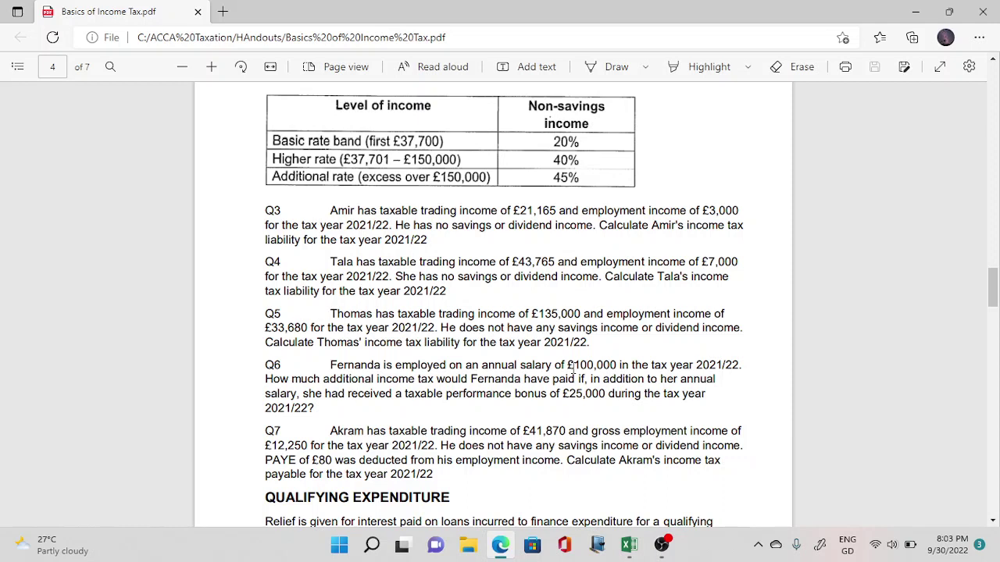
key("alt+Tab")
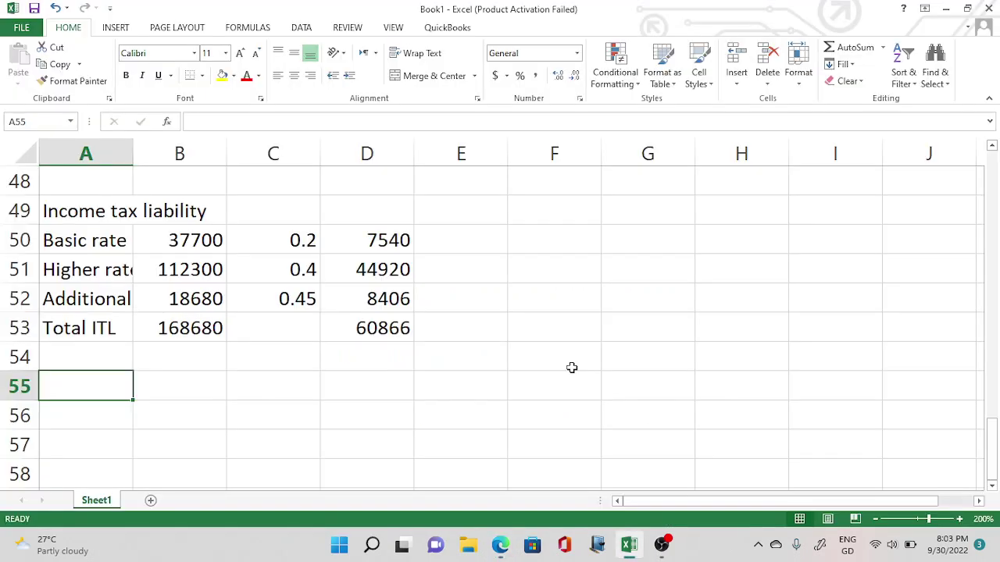
key("alt+Tab")
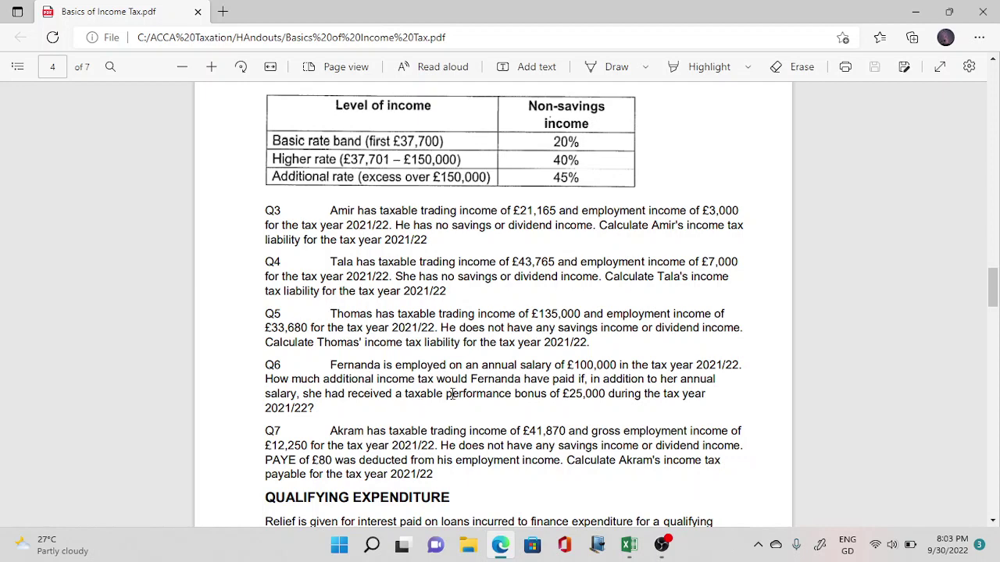
key("alt+Tab")
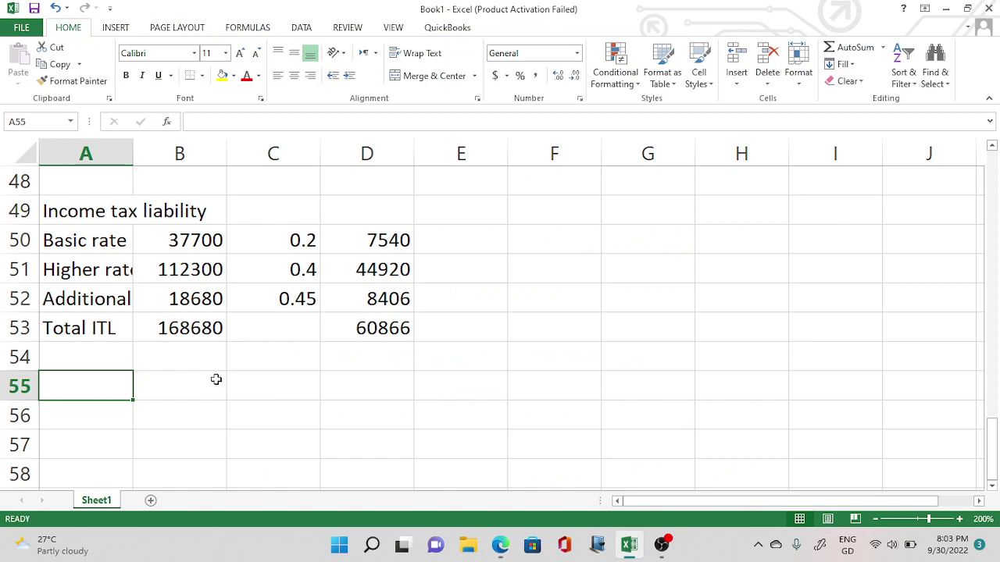
Step: Enter the question label Q6 in A55, two rows below the Total ITL row
type("Q")
key("alt+Tab")
key("alt+Tab")
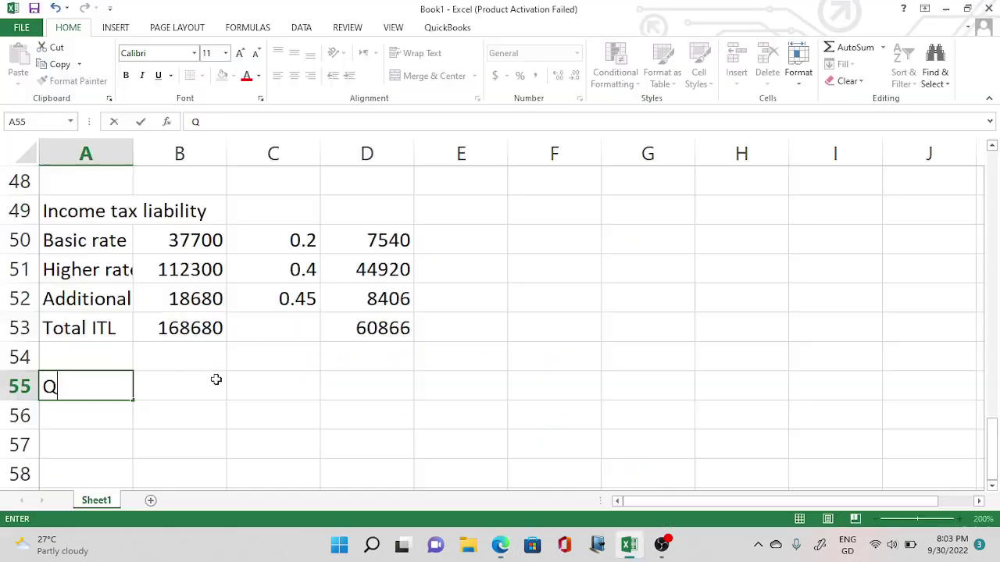
type("6")
left_click(217, 379)
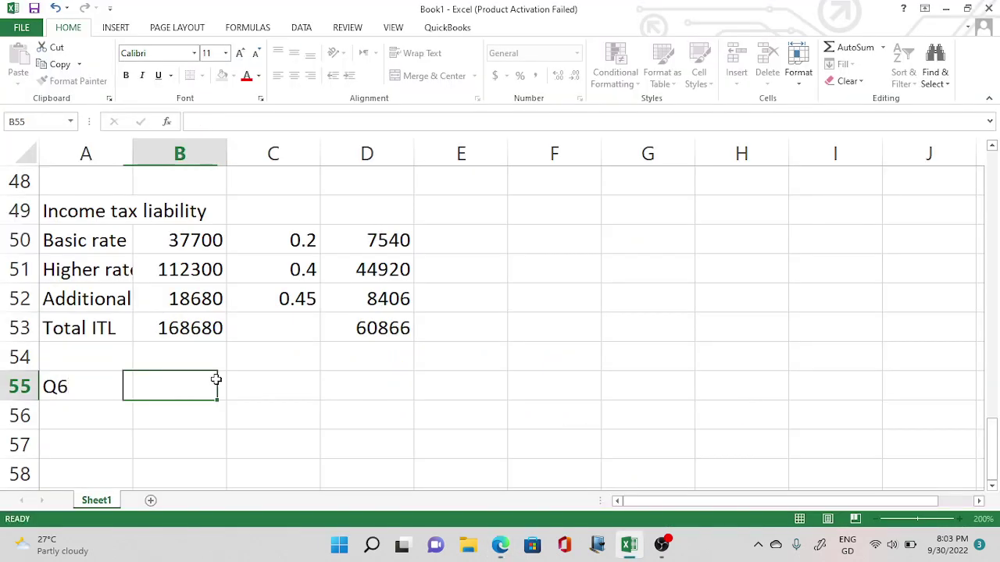
Step: Enter the scenario headings With bonus in B55 and Without bonus in G55
type("NSI")
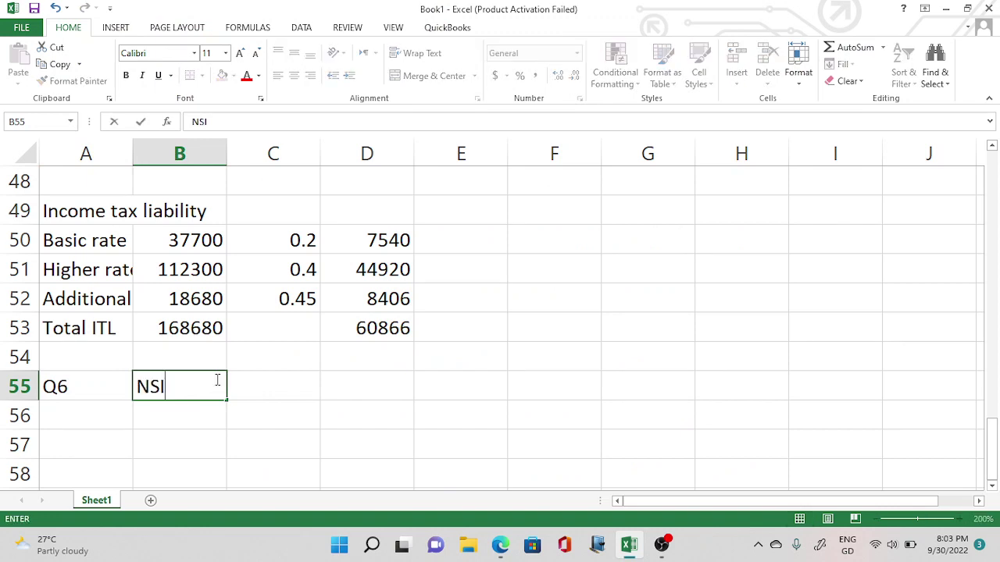
key("Tab")
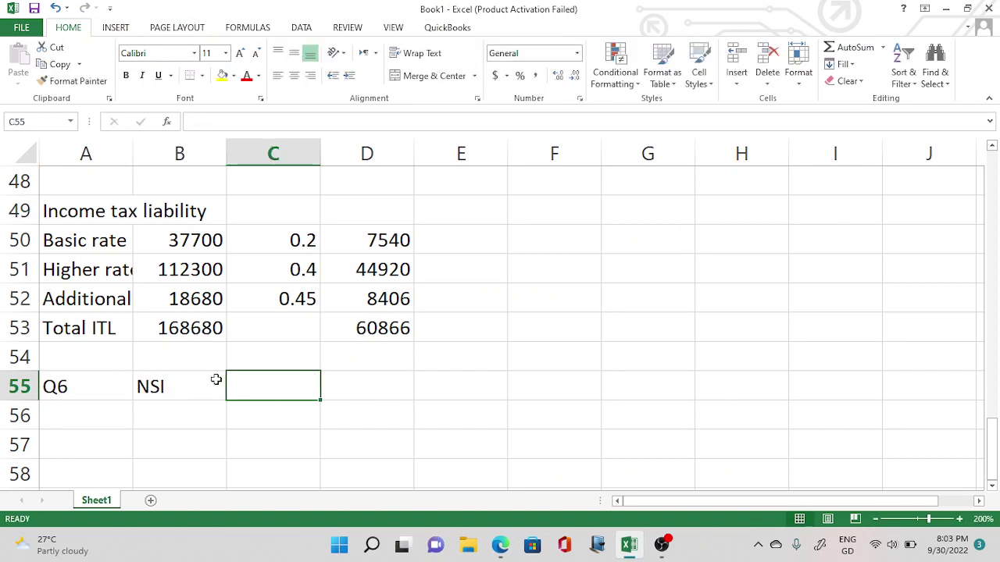
left_click(216, 379)
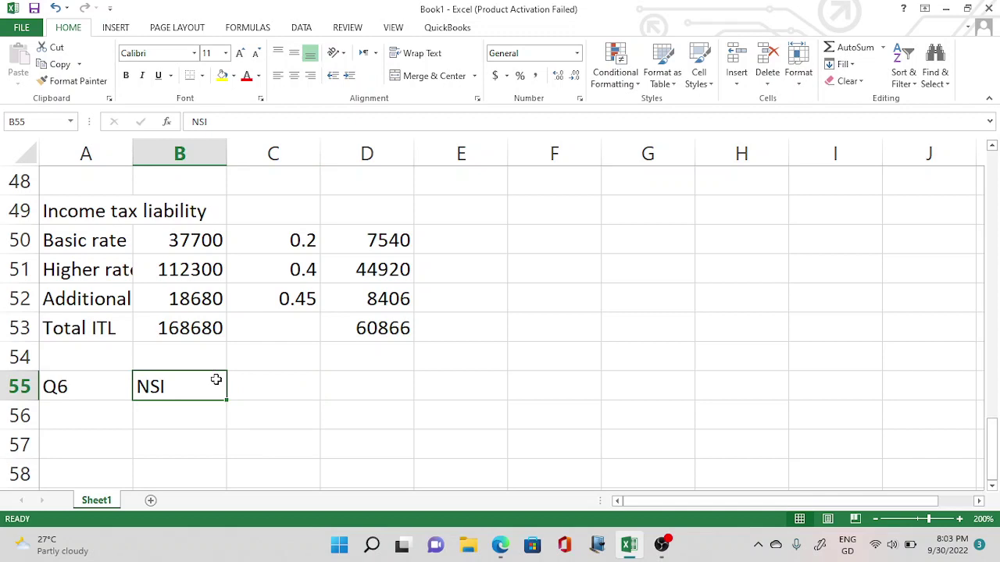
type("With ")
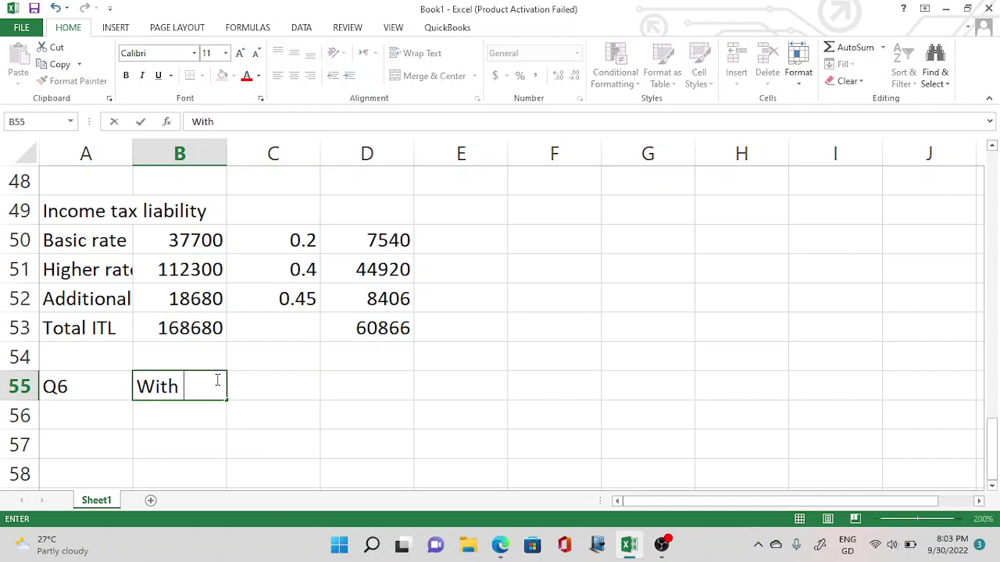
type("bonus")
key("Tab")
key("Tab")
key("Tab")
key("Tab")
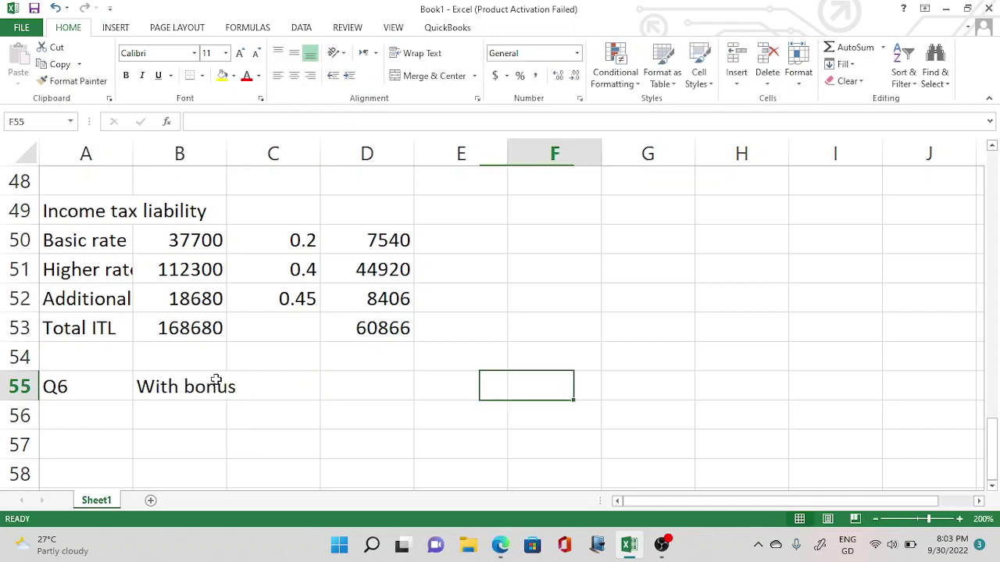
key("Tab")
key("Tab")
key("Left")
type("W")
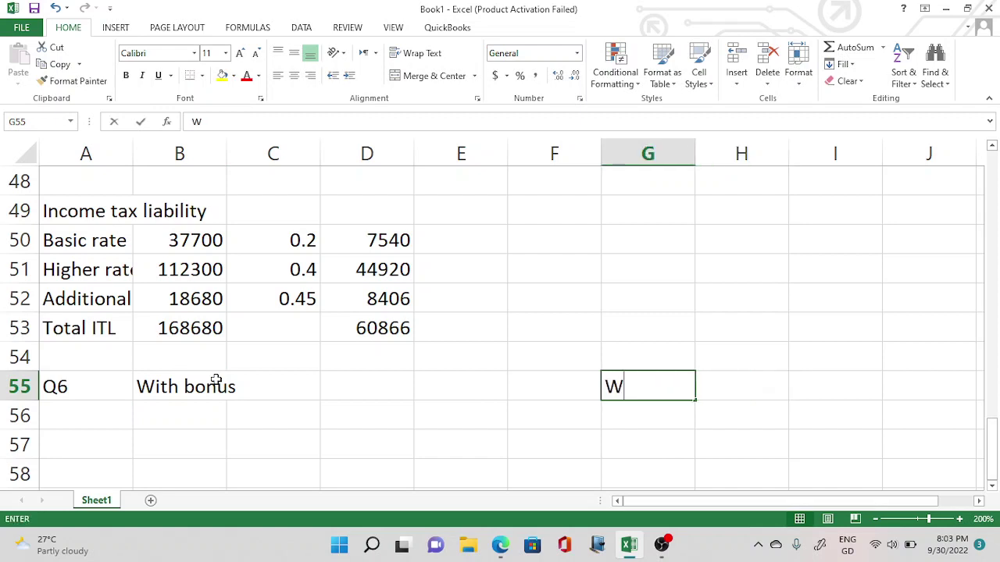
type("ithout bonus")
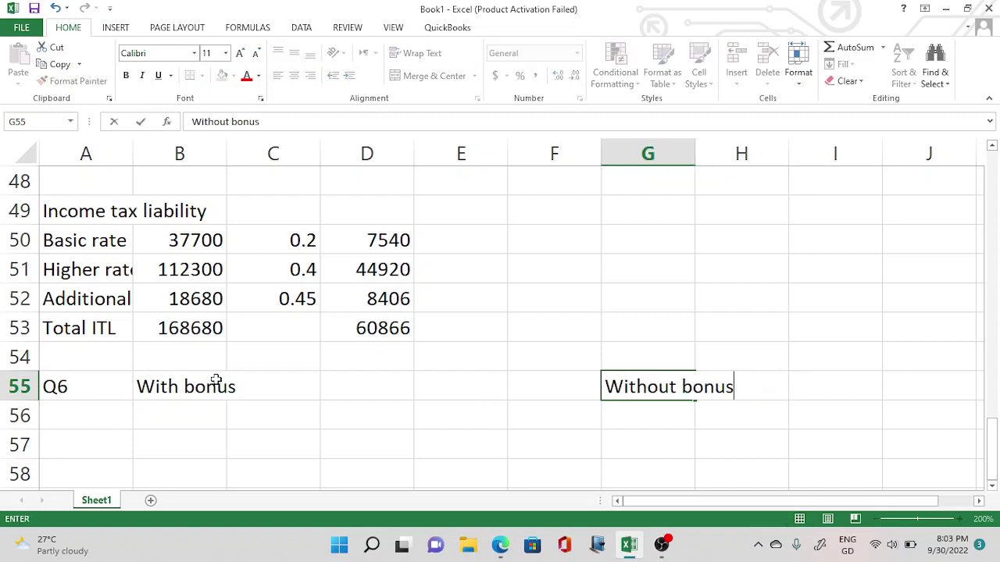
Step: Add the column subheadings NSI in B56 and Total in C56 under With bonus
left_click(182, 413)
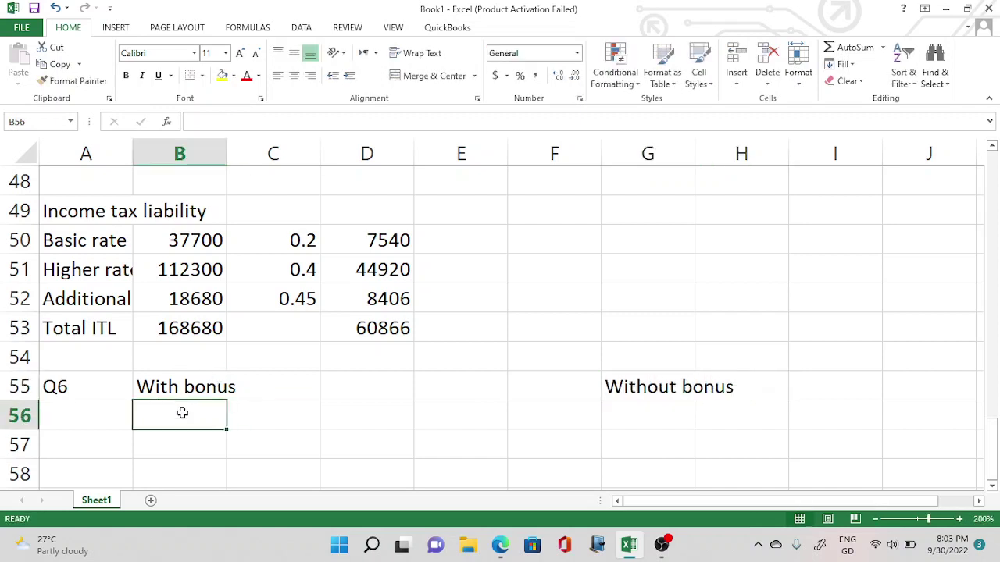
type("NSI")
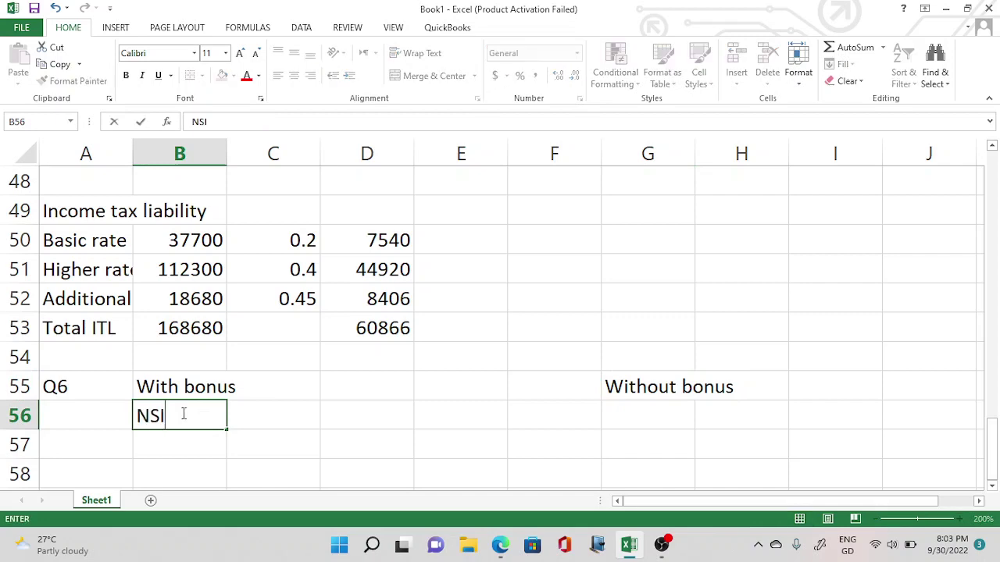
key("alt+Tab")
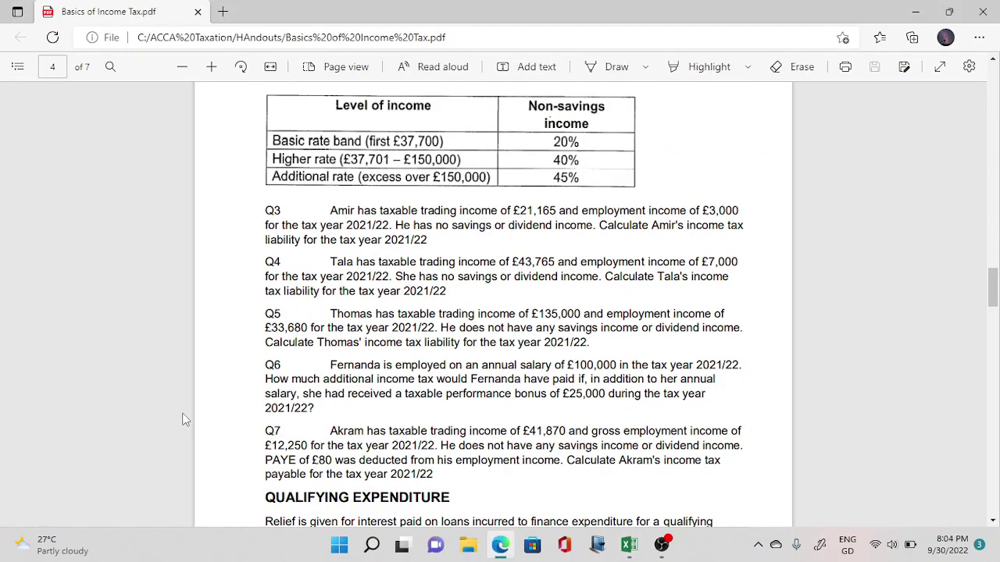
key("alt+Tab")
key("Tab")
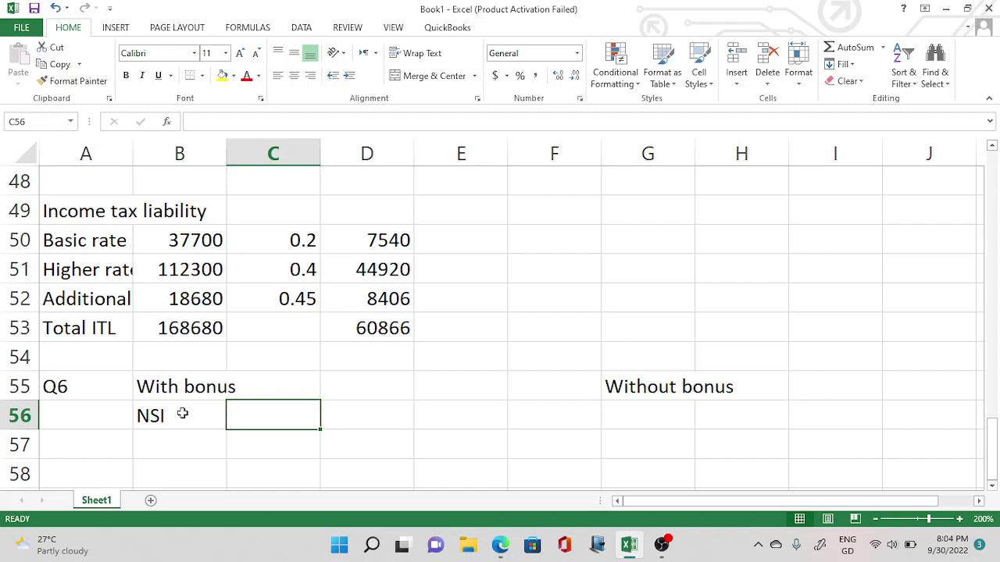
type("Total")
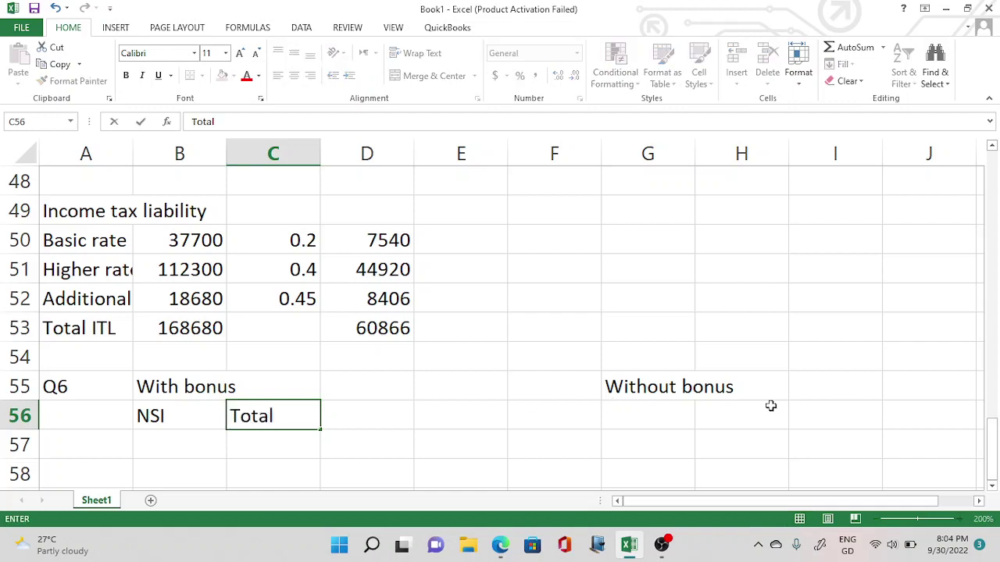
key("ctrl+Return")
Step: Add the column subheadings NSI in G56 and Total in H56 under Without bonus
left_click(682, 414)
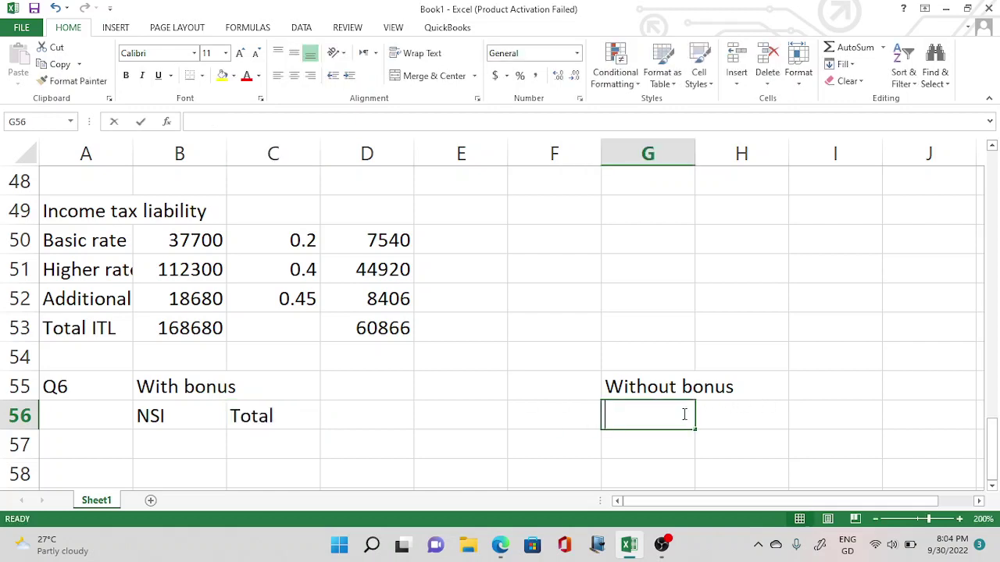
type("NSI")
key("ctrl+Return")
left_click(728, 411)
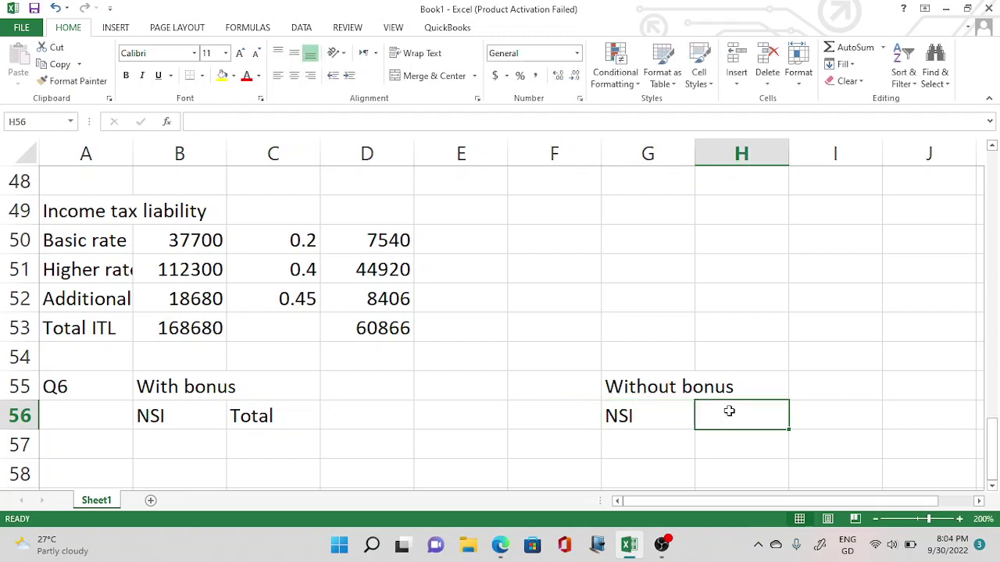
type("Total")
key("ctrl+Return")
Step: Enter the row label Employment income in A57, below the Q6 column headings
key("Down")
key("Left")
key("Left")
key("Left")
key("Left")
key("Left")
key("Left")
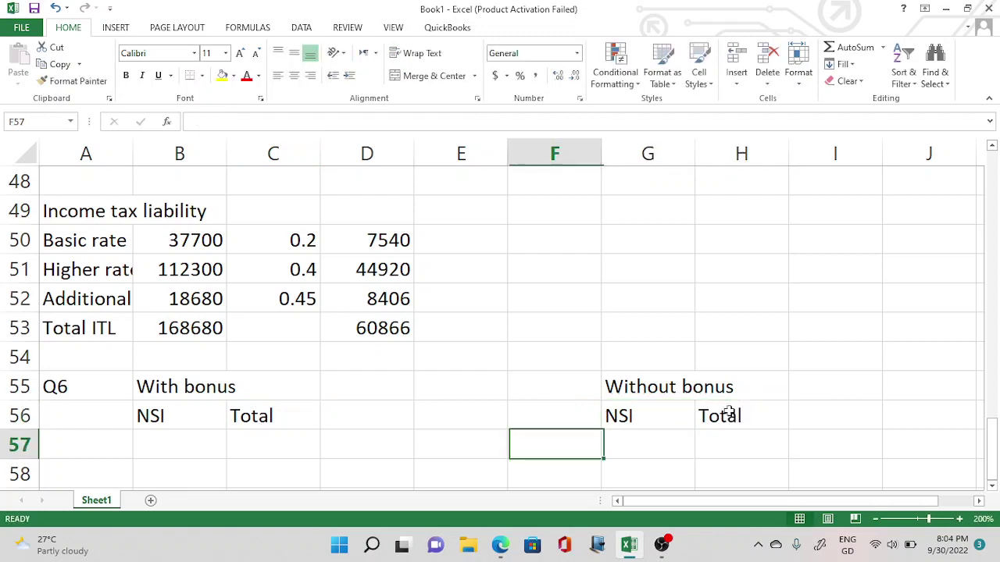
key("Left")
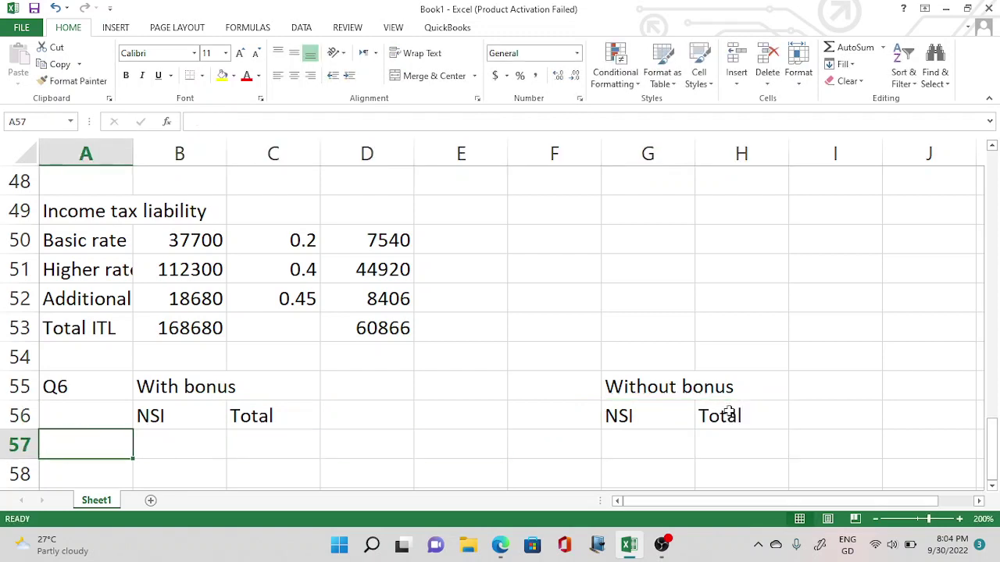
type("Emllloymen")
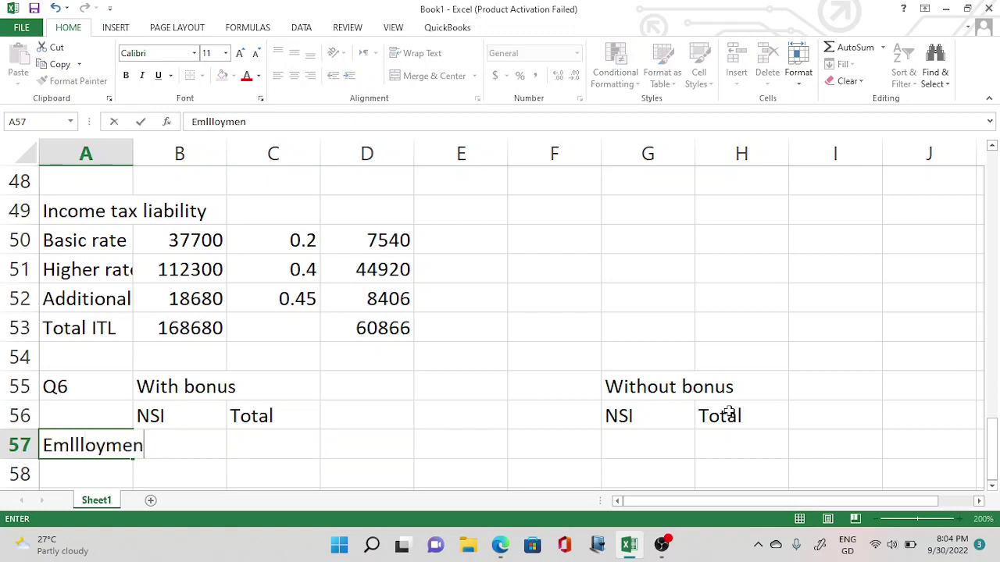
type("t")
key("BackSpace")
key("BackSpace")
key("BackSpace")
key("BackSpace")
key("BackSpace")
key("BackSpace")
key("BackSpace")
key("BackSpace")
key("BackSpace")
key("BackSpace")
key("BackSpace")
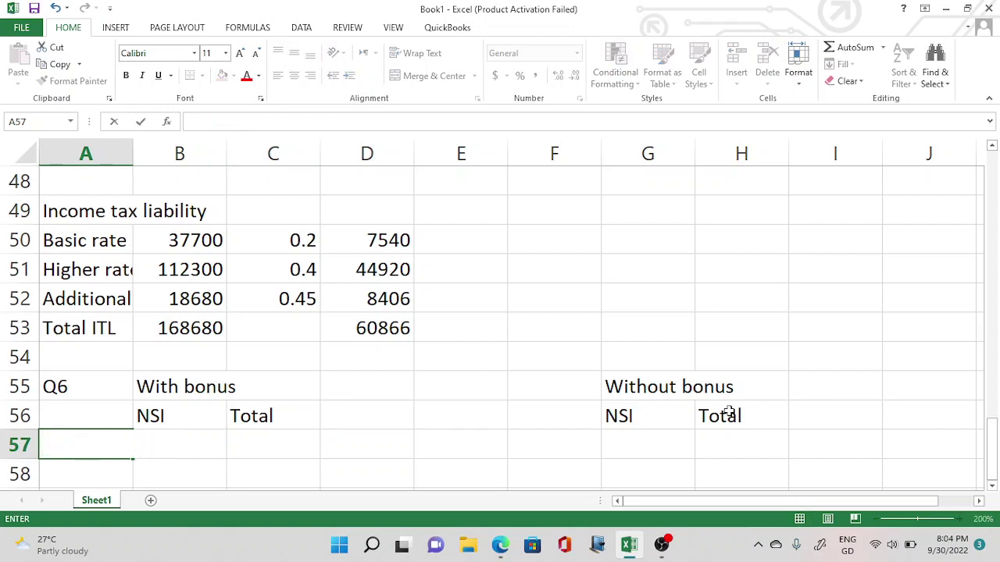
type("Employment income")
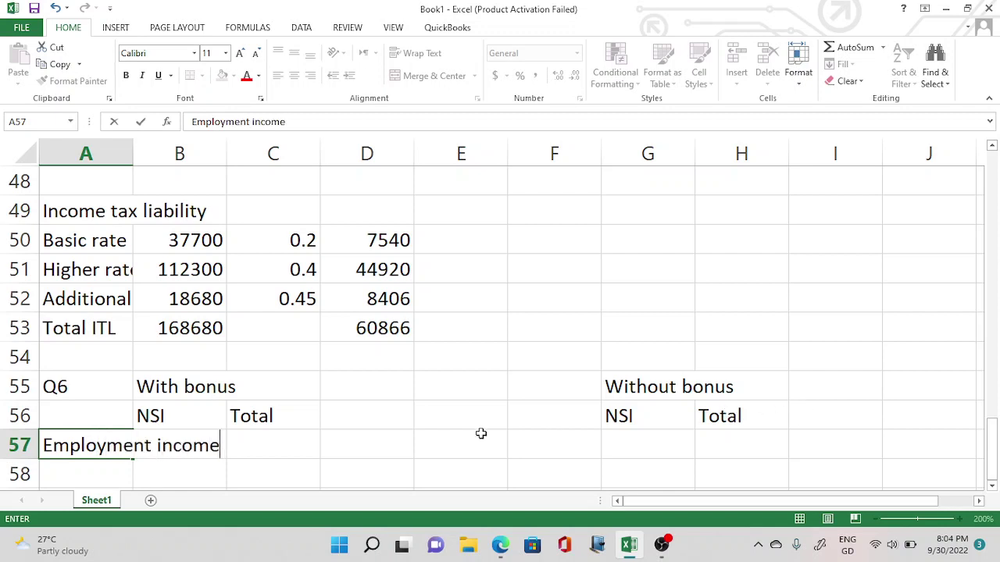
Step: Widen column A so its row labels fit, and enter the employment income of 100000 in B57
left_click(437, 442)
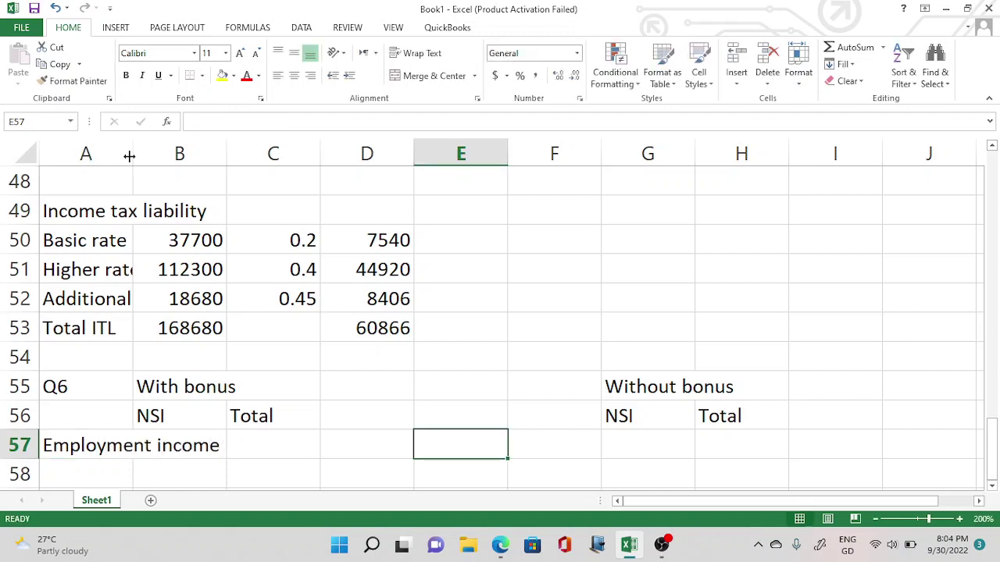
left_click_drag(133, 153, 281, 153)
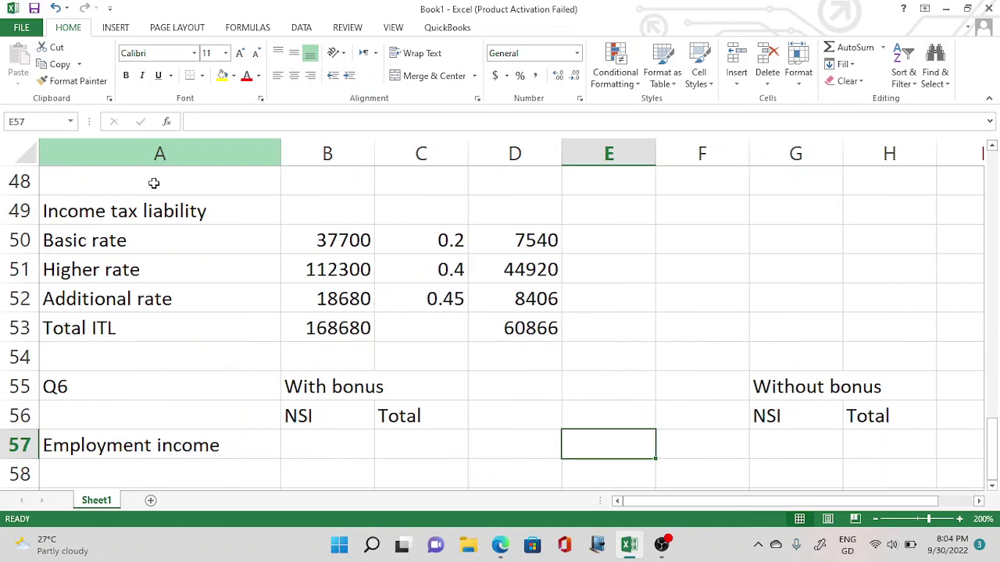
left_click(307, 439)
type("1")
type("0000")
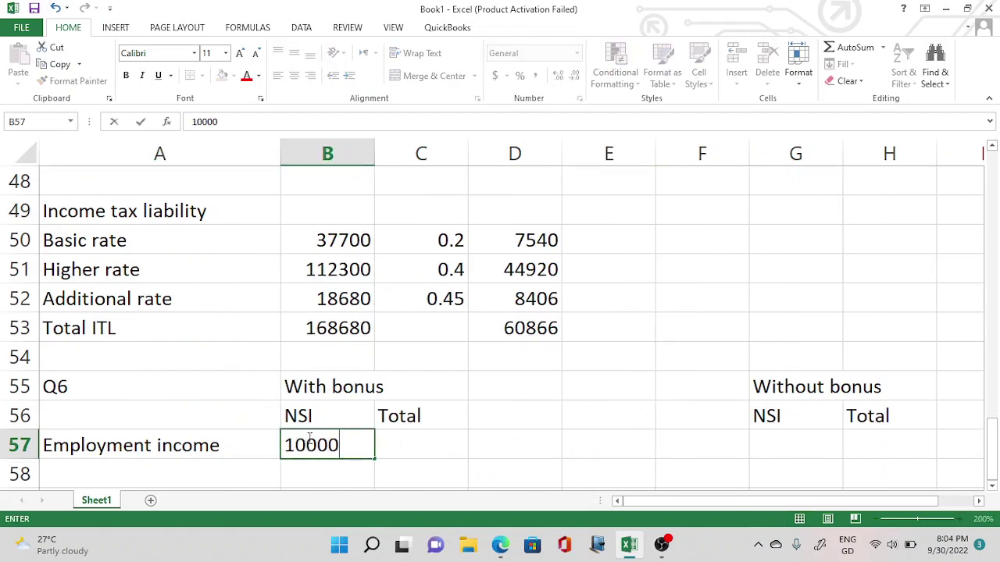
key("Return")
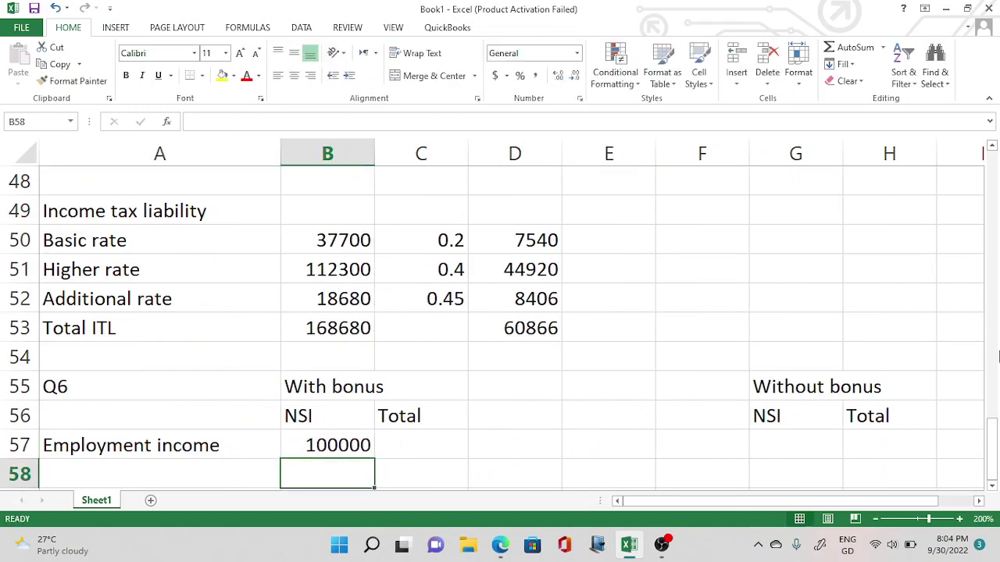
Step: Add a Bonus row under Employment income, with the label in A58 and 25000 in B58
left_click(996, 291)
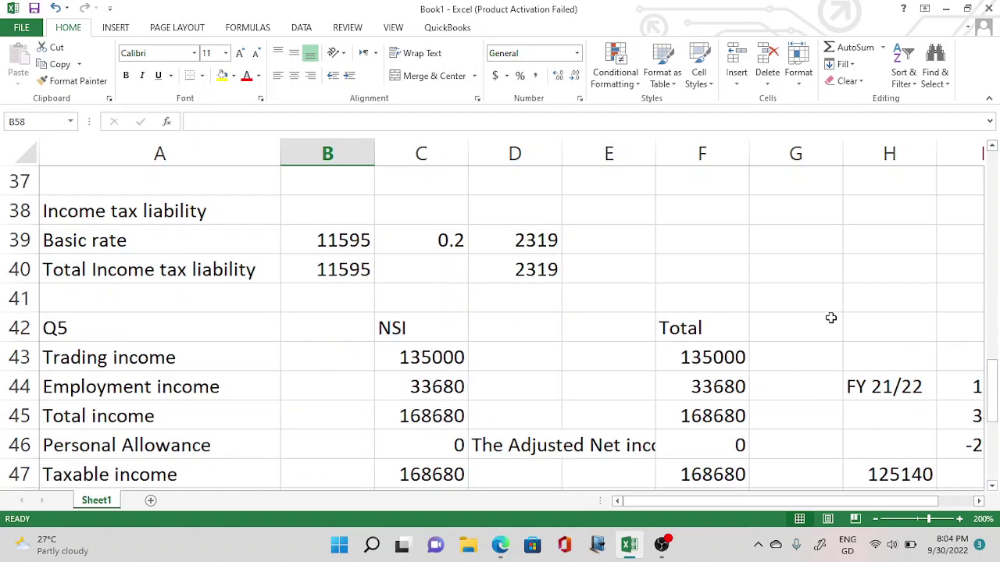
key("Down")
key("Down")
key("Down")
key("Down")
key("Down")
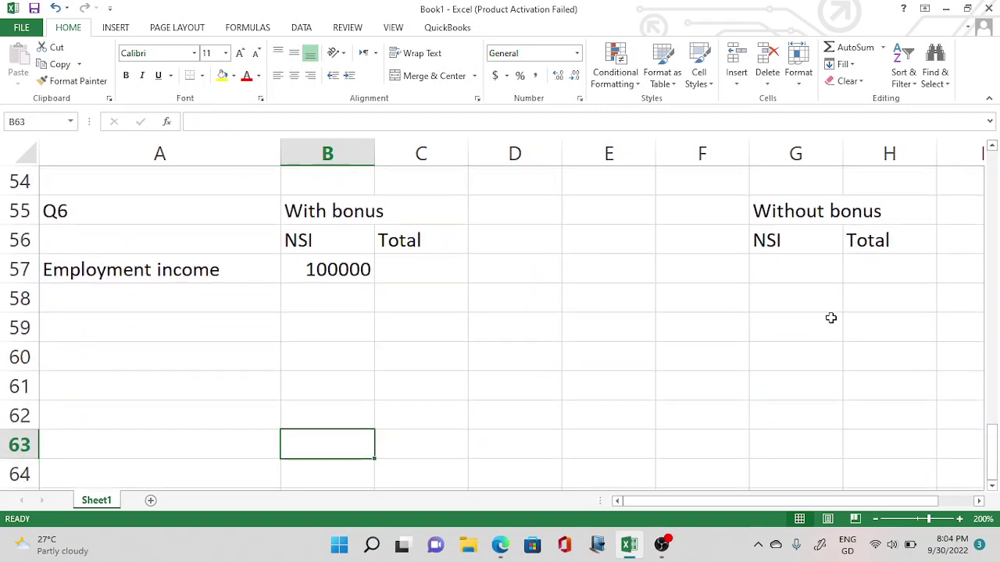
key("Up")
key("Up")
key("Up")
key("Up")
key("Up")
key("Left")
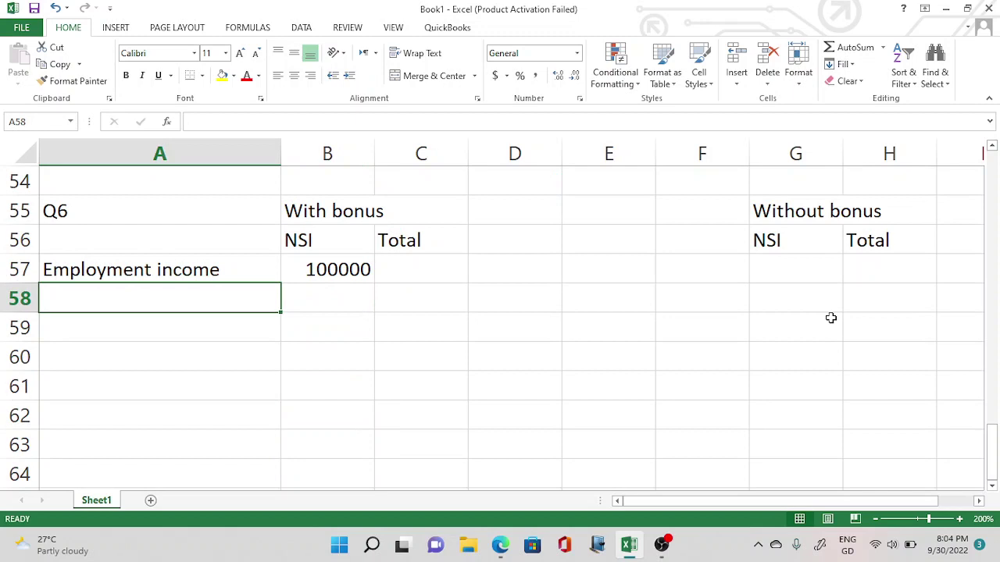
type("Bonus")
key("Tab")
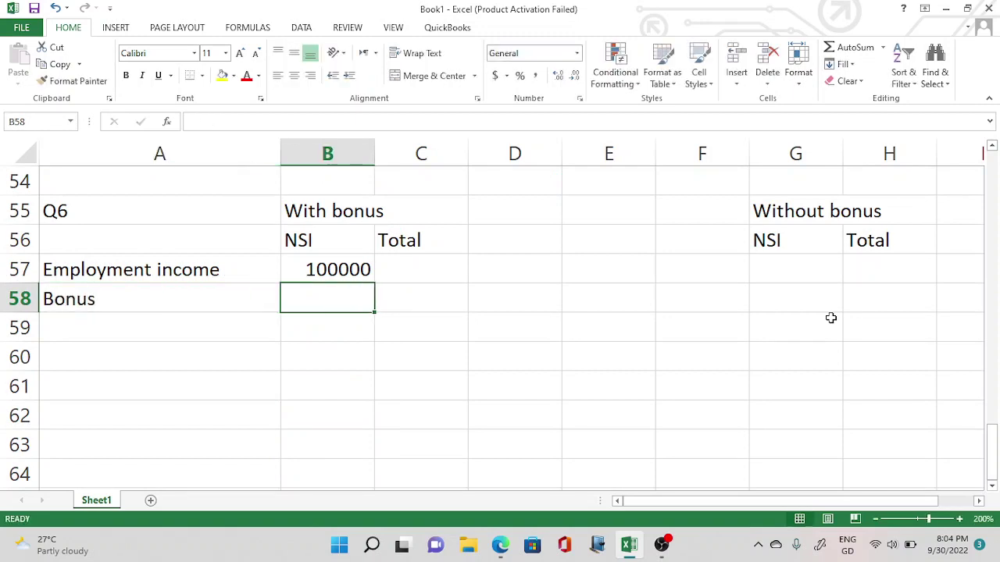
type("25000")
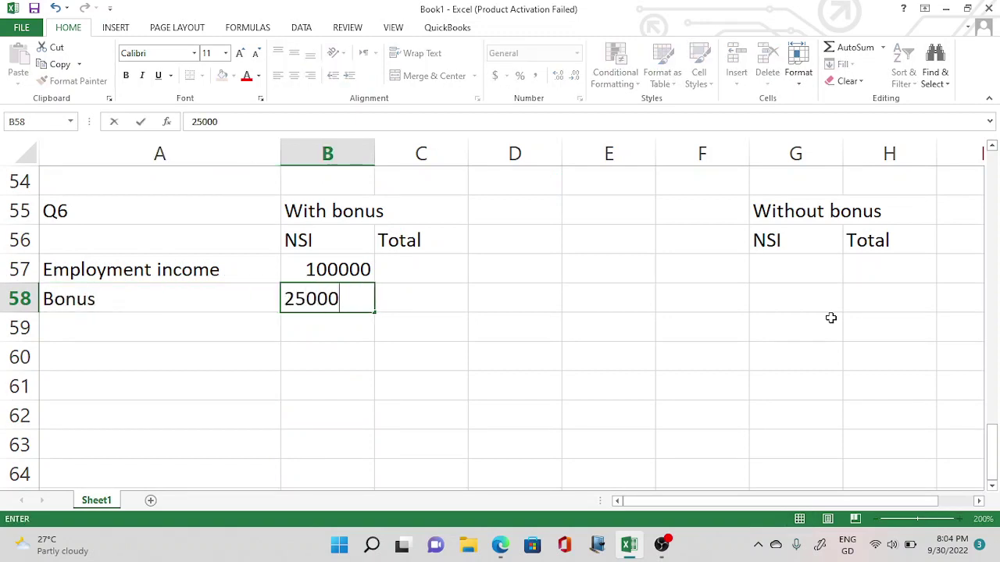
left_click(457, 264)
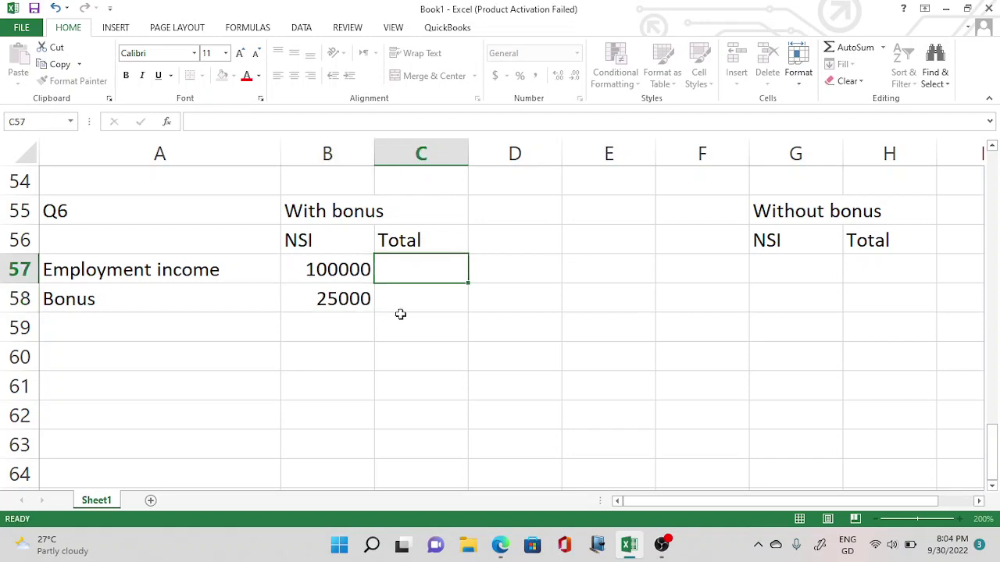
Step: Calculate the with-bonus Total column income in C59 with the formula =B57+B58
left_click(409, 325)
type("=")
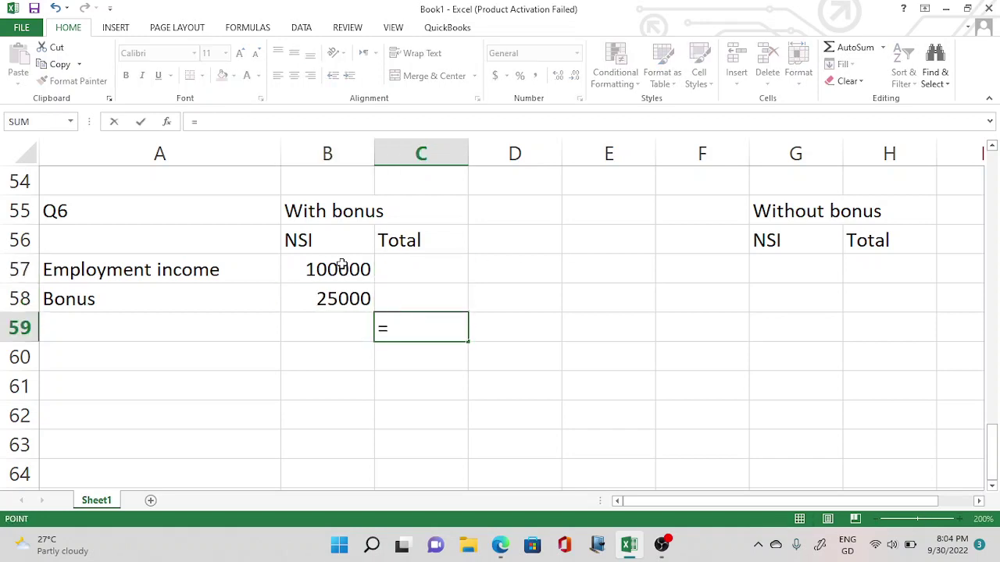
left_click(340, 265)
type("+")
left_click(342, 298)
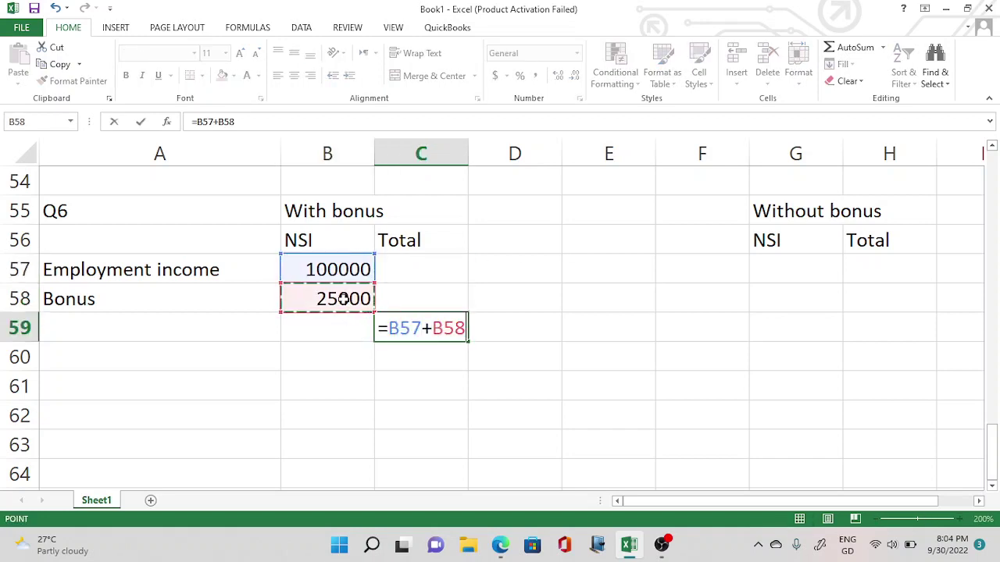
key("Return")
Step: Calculate the with-bonus NSI column income in B59 with the formula =B57+B58
left_click(335, 331)
type("=")
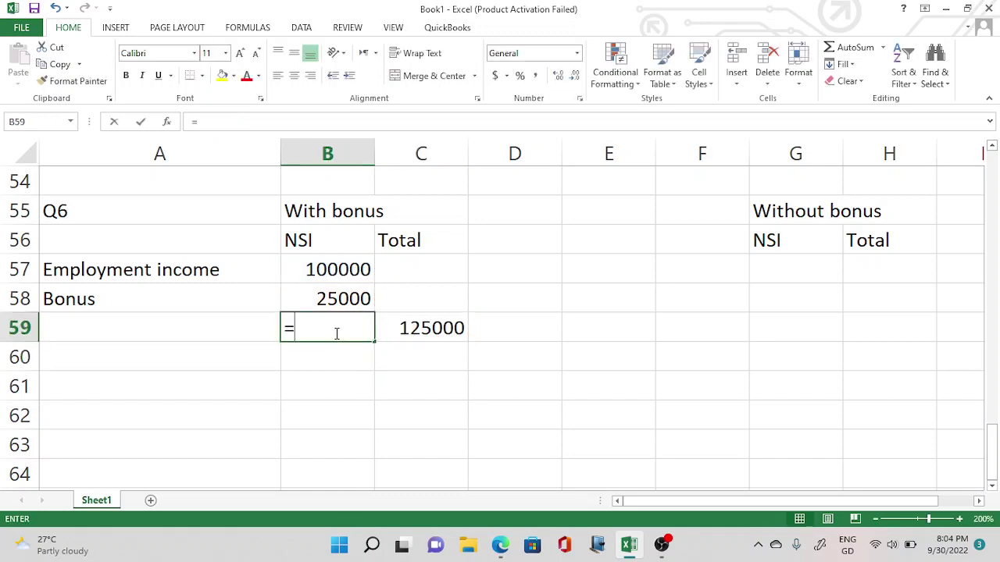
left_click(324, 268)
type("+")
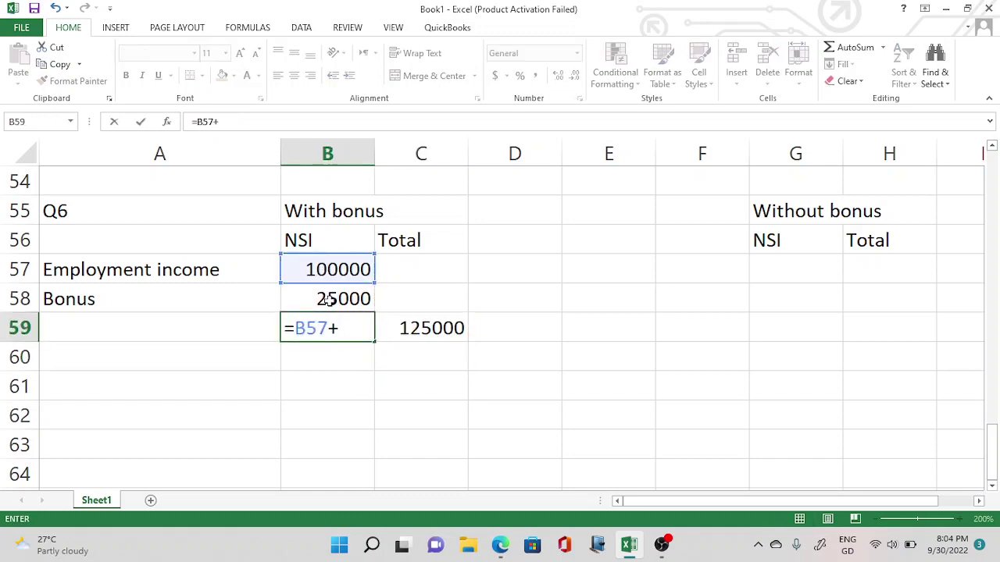
left_click(326, 297)
key("ctrl+Return")
Step: Label row 59 Total income in A59 and check the Q6 question text in the Basics of Income Tax PDF
left_click(211, 323)
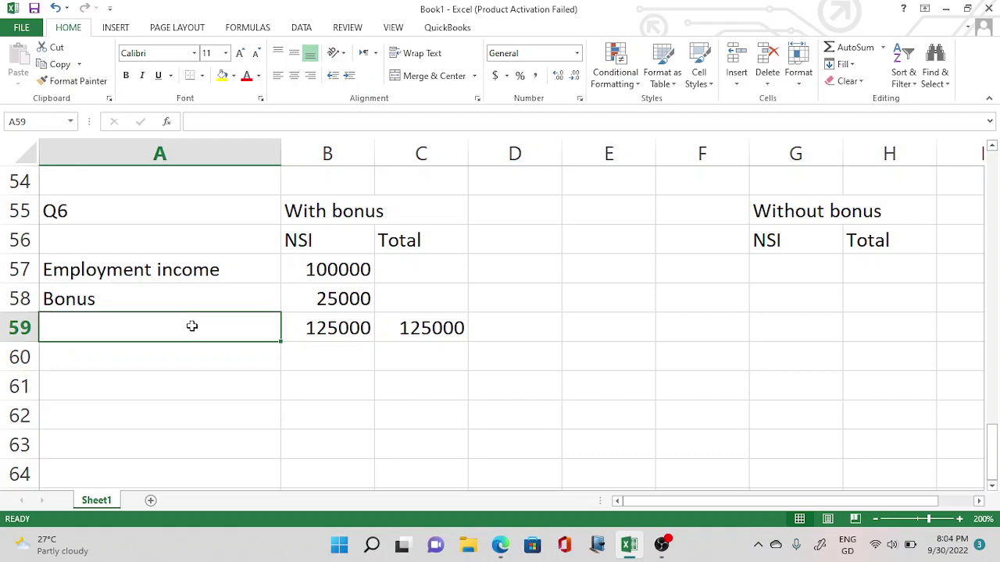
type("Total income")
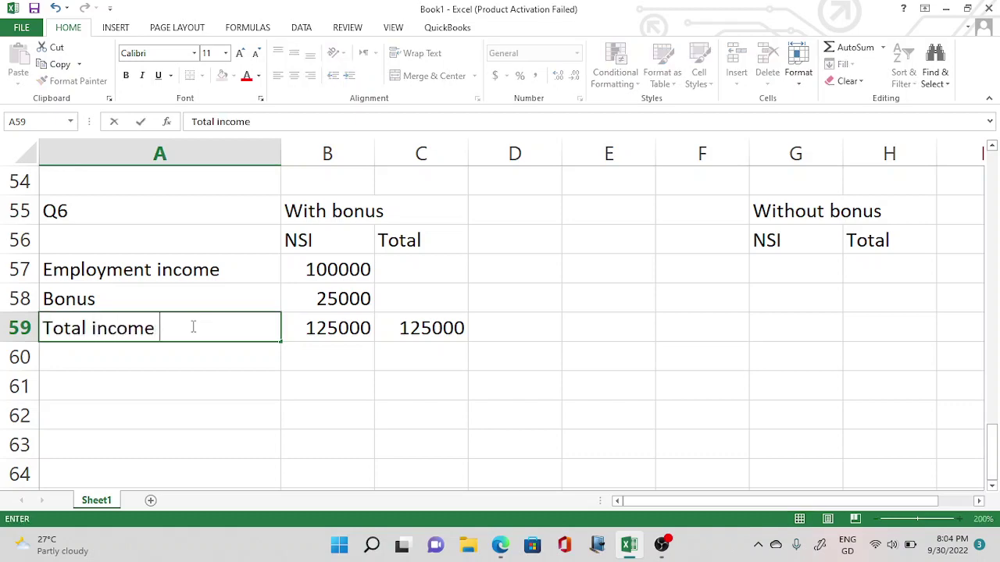
key("alt+Tab")
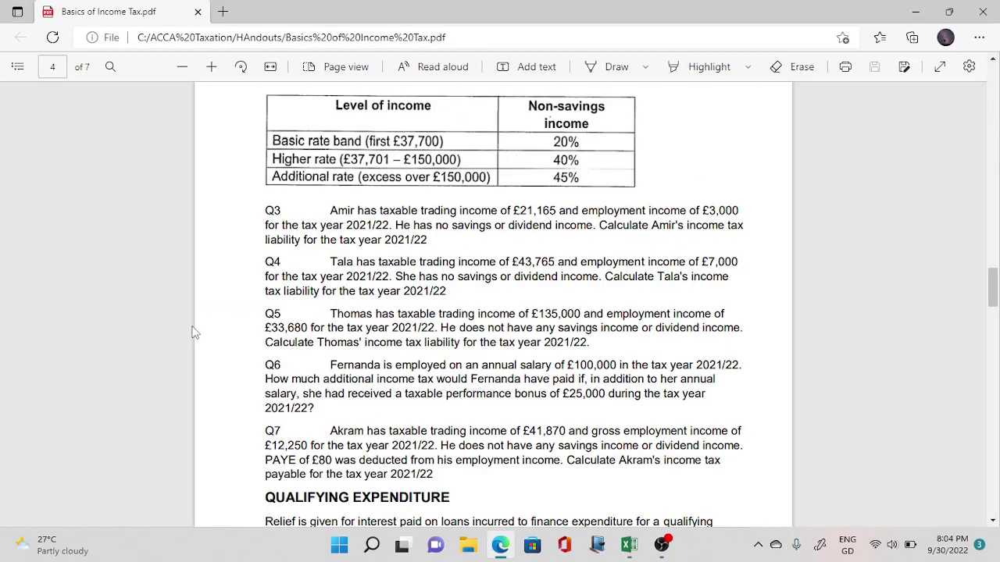
key("alt+Tab")
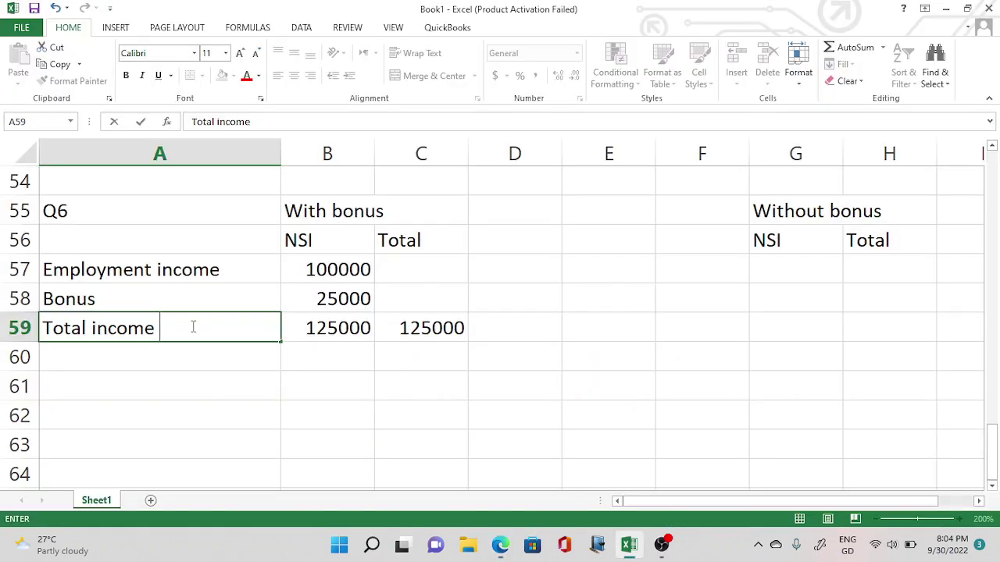
Step: Enter the row label Personal Allowance in A60, below Total income
left_click(161, 353)
type("Persobal")
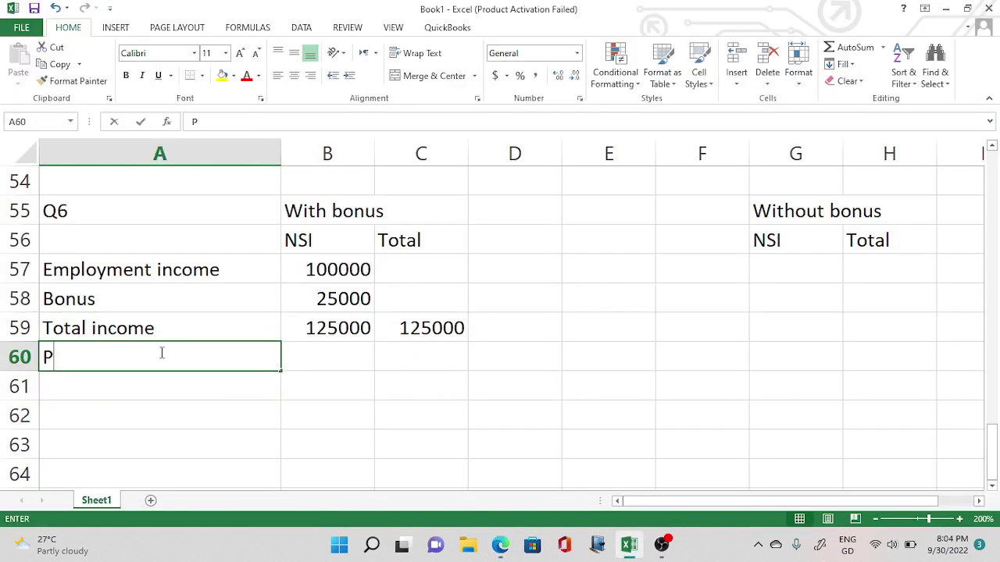
key("BackSpace")
key("BackSpace")
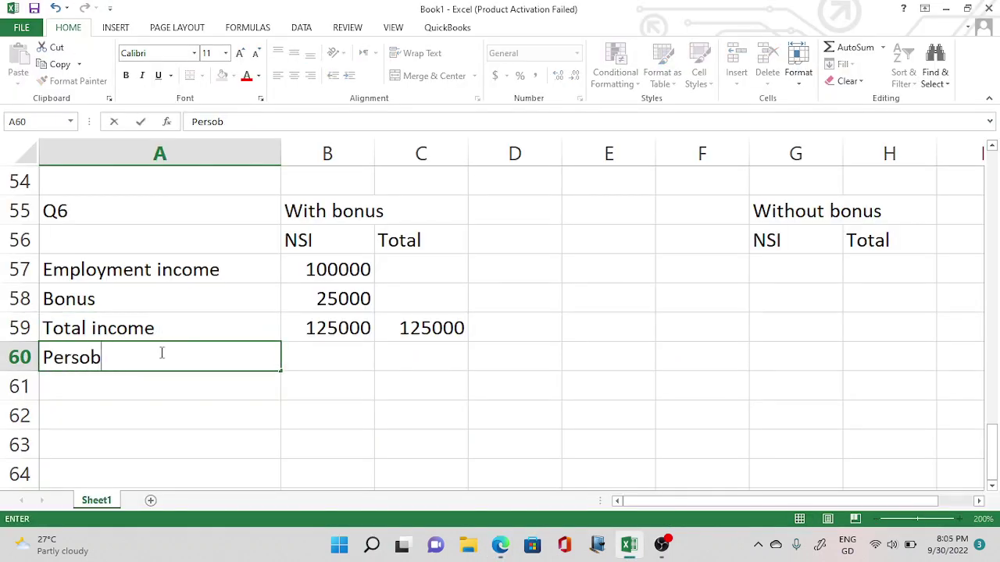
key("BackSpace")
type("nal Allo")
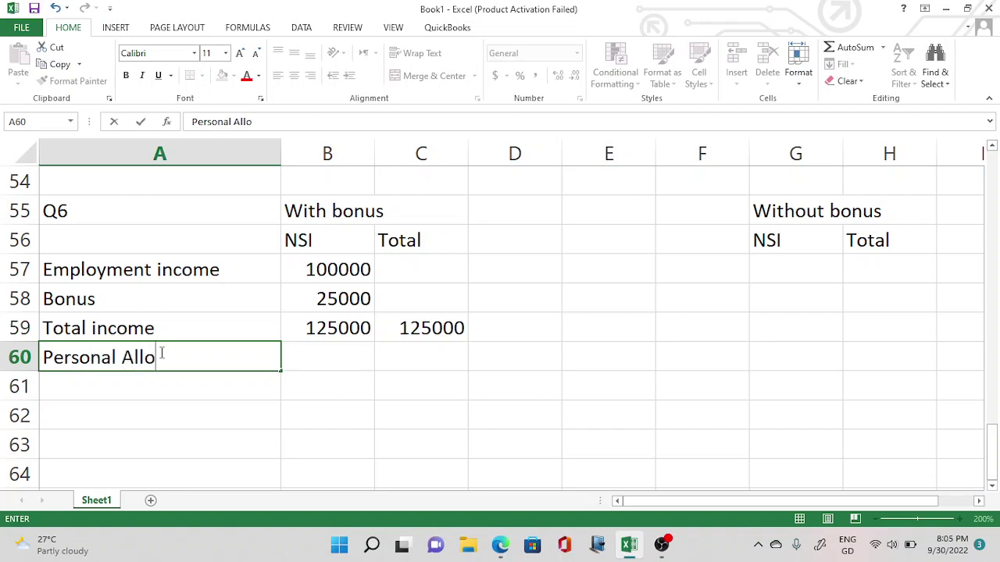
type("wance")
left_click(305, 357)
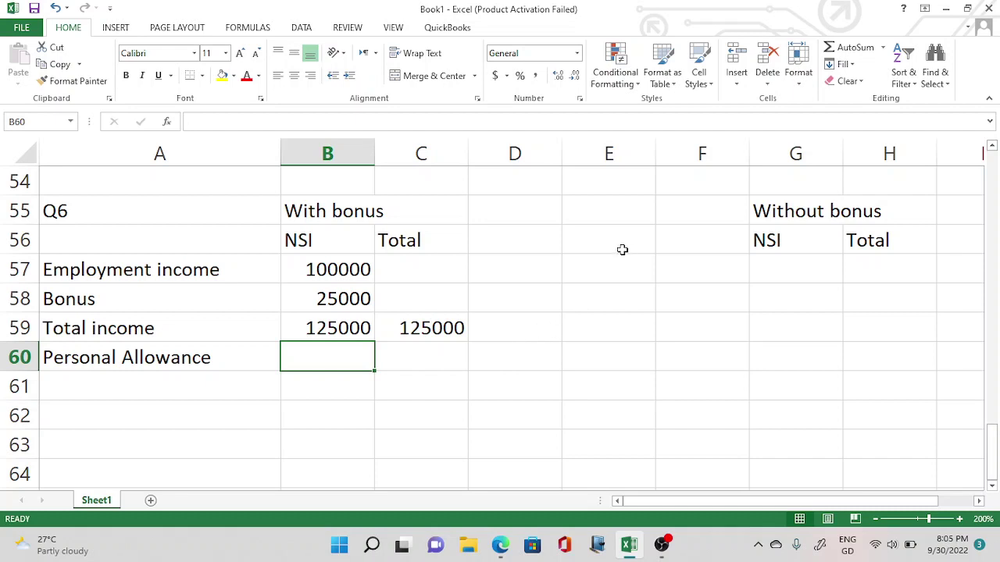
Step: Calculate the personal allowance reduction in E56 with the formula =(C59-100000)*0.5
left_click(598, 236)
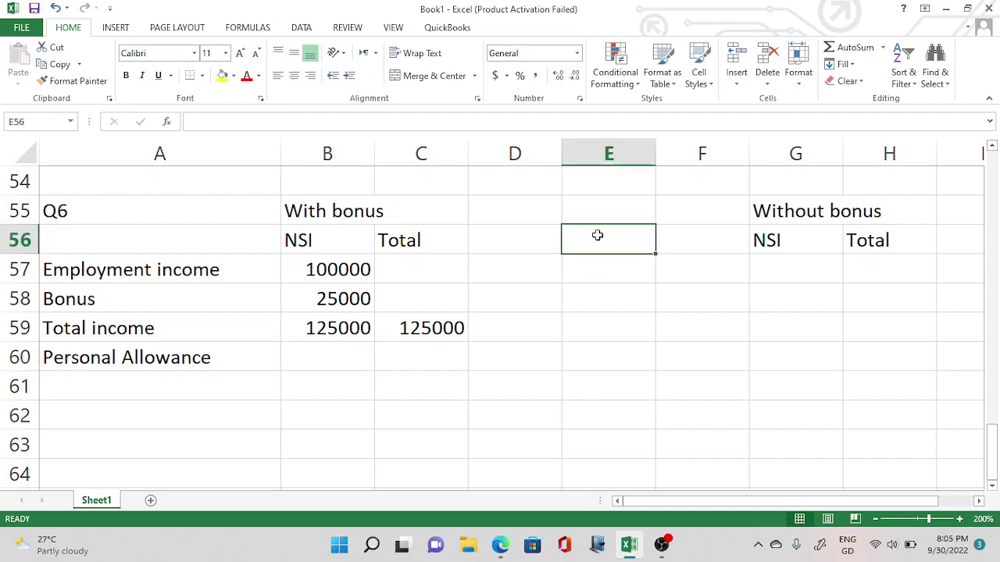
left_click(182, 352)
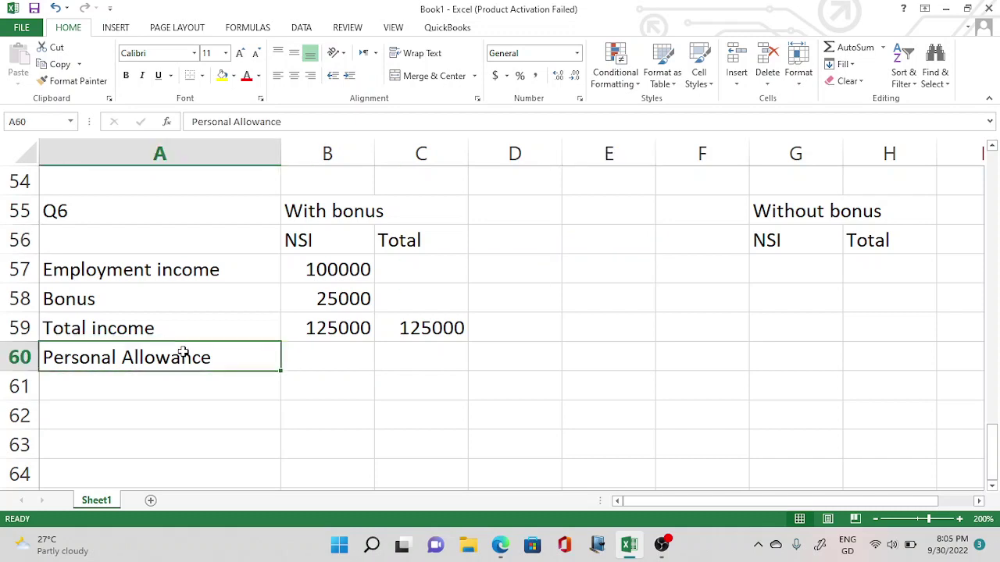
double_click(585, 237)
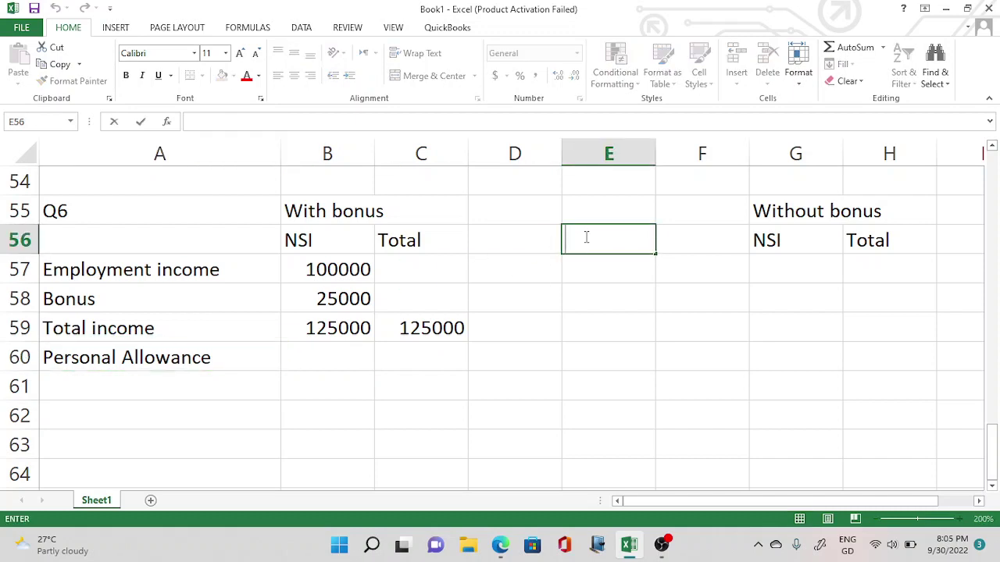
type("=")
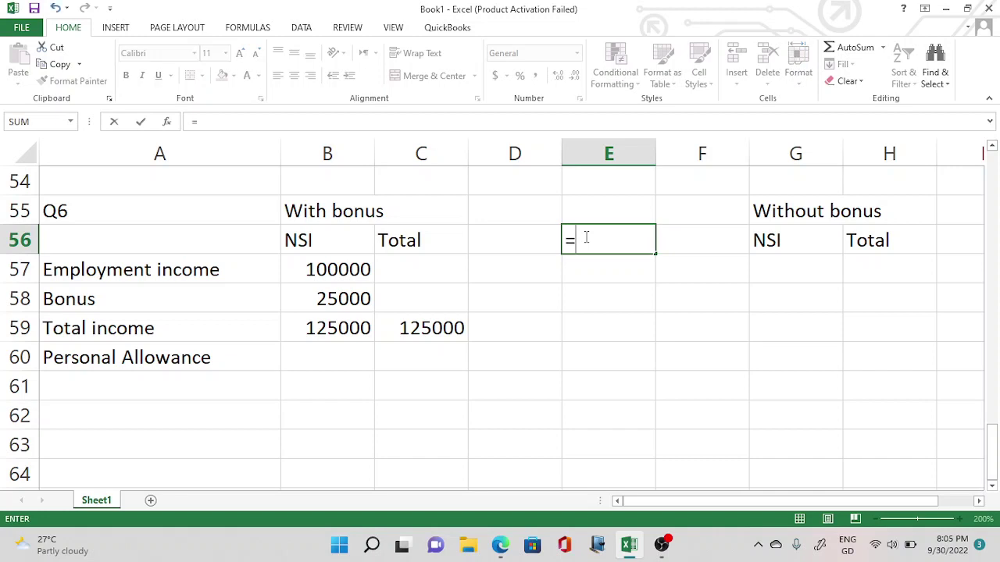
type("125000")
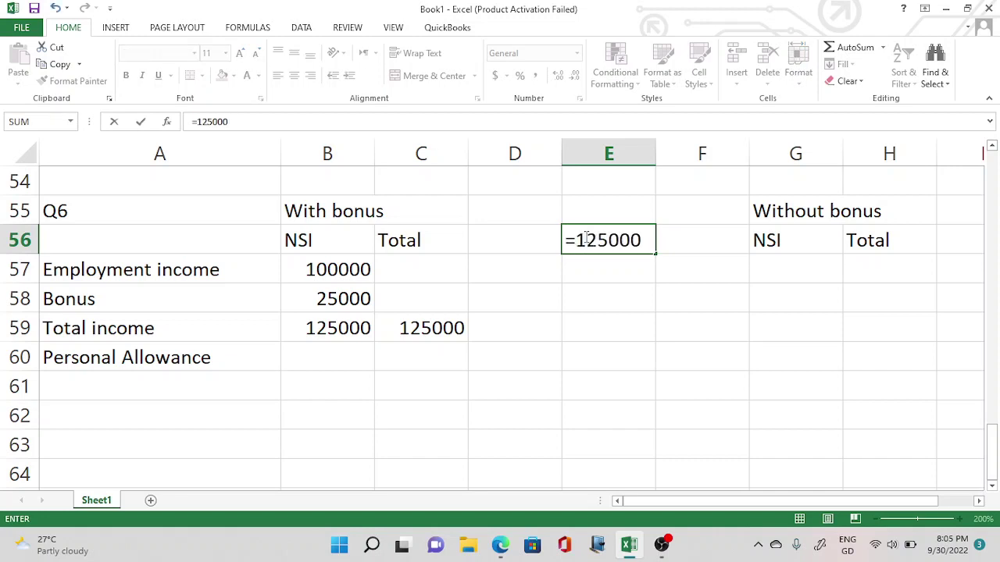
key("BackSpace")
key("BackSpace")
key("BackSpace")
key("BackSpace")
key("BackSpace")
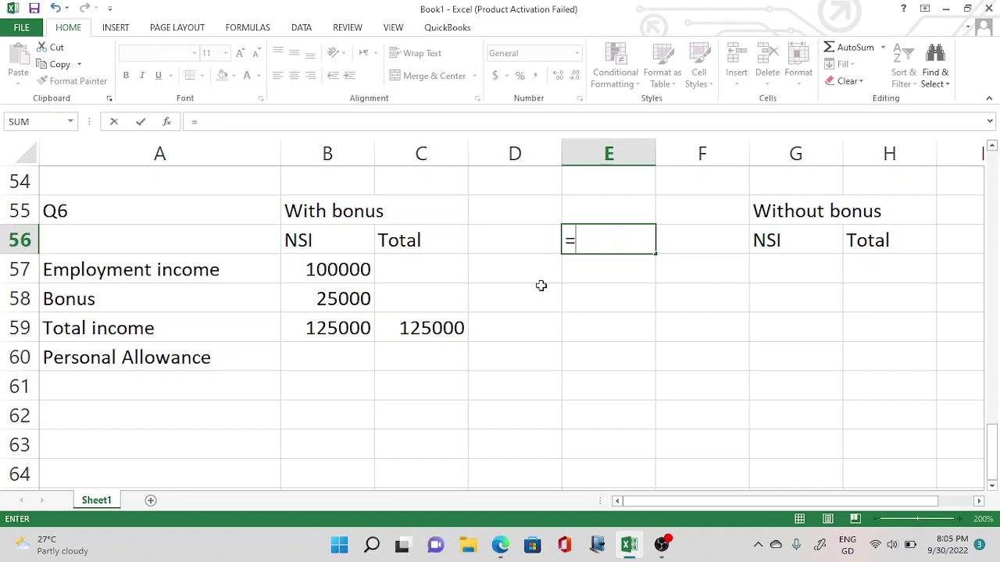
left_click(457, 318)
type("-10000")
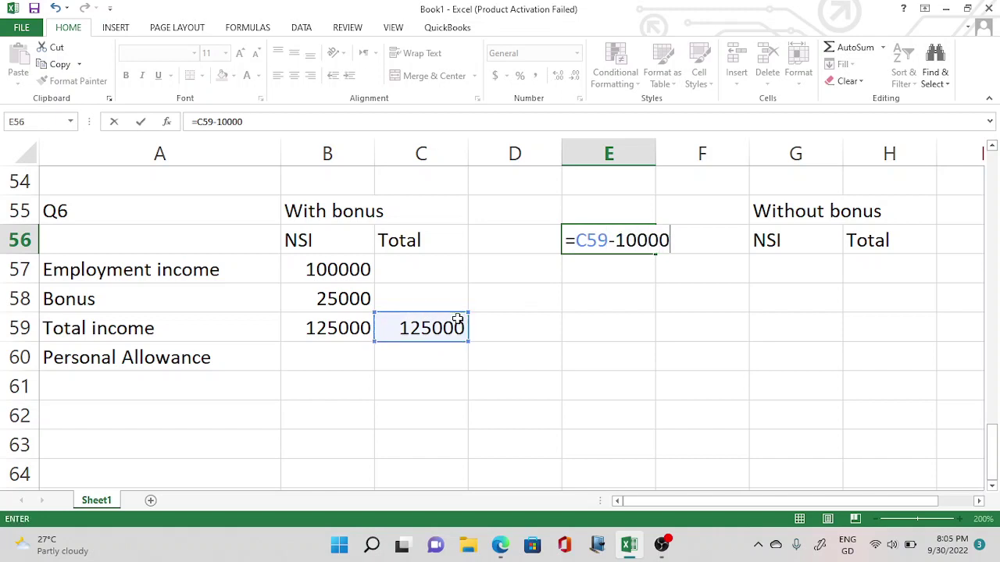
type("0)*0.5")
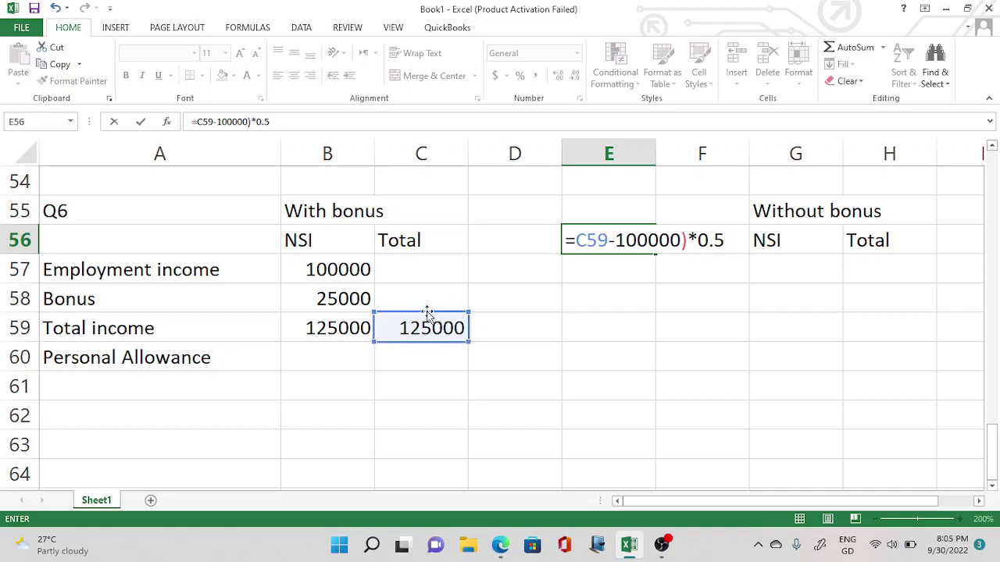
type("(")
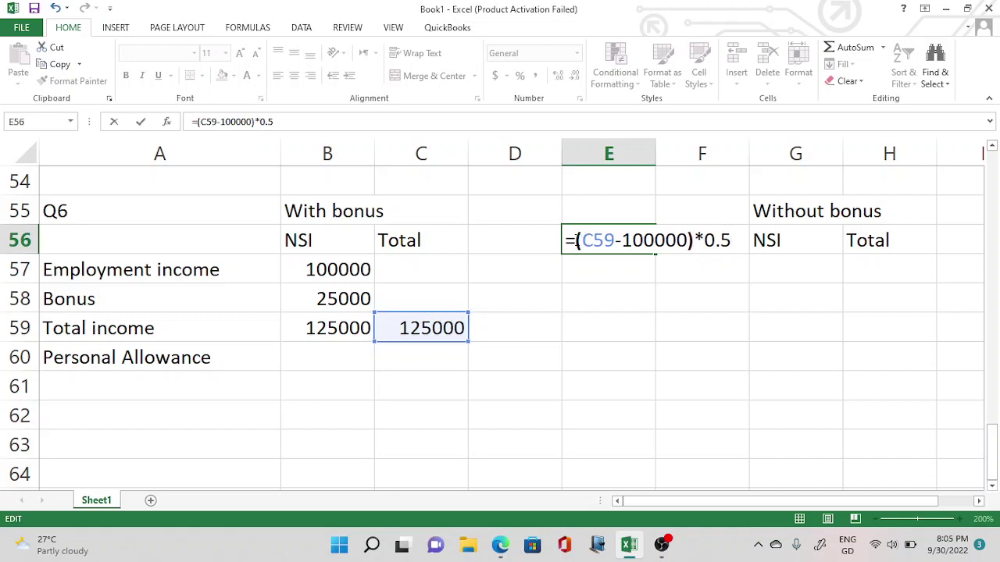
key("Return")
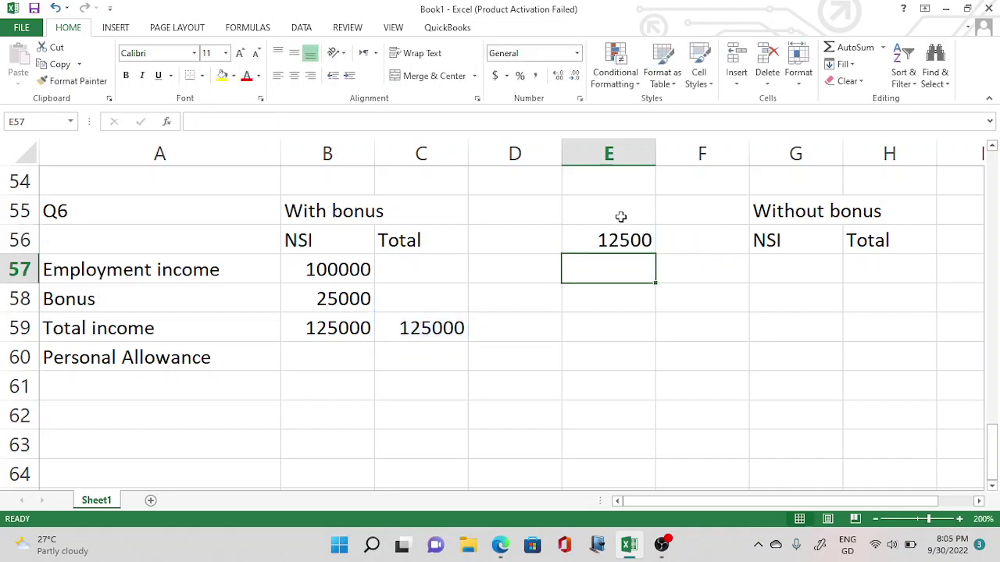
Step: Enter the full personal allowance of 12570 in E55, above the reduction
left_click(620, 217)
type("12570")
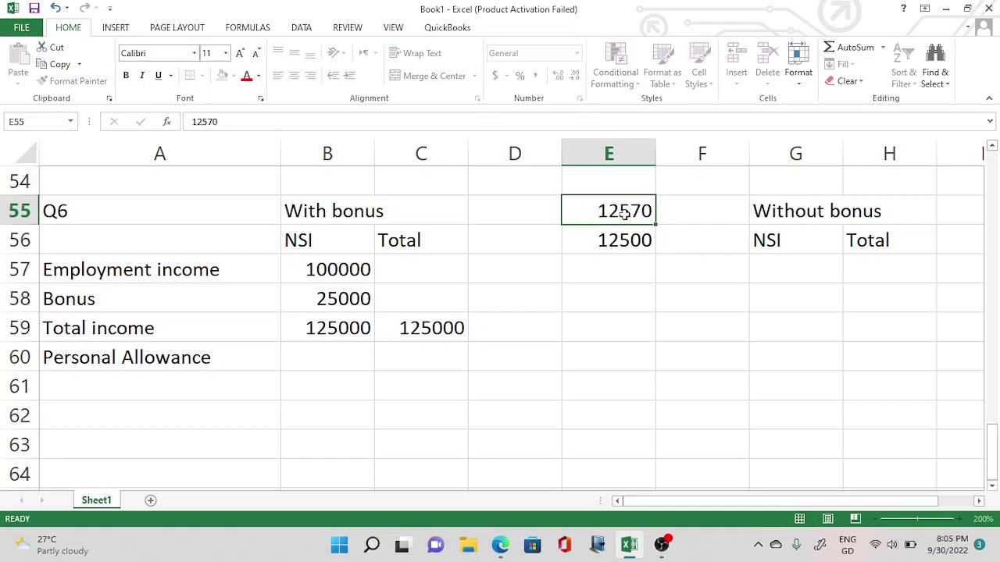
key("Return")
Step: Calculate the remaining personal allowance in E57 with the formula =E55-E56
left_click(620, 267)
type("=")
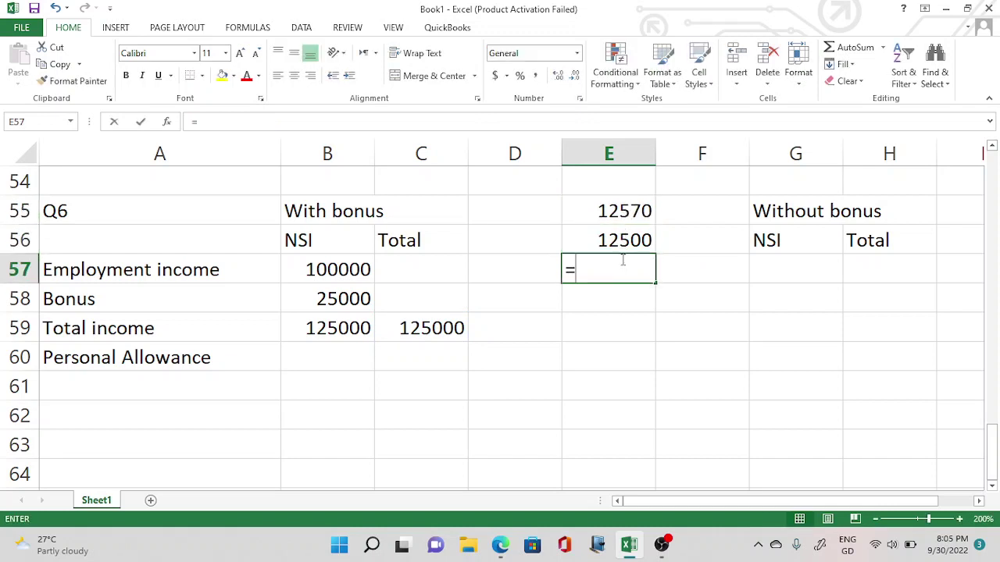
left_click(634, 205)
type("-")
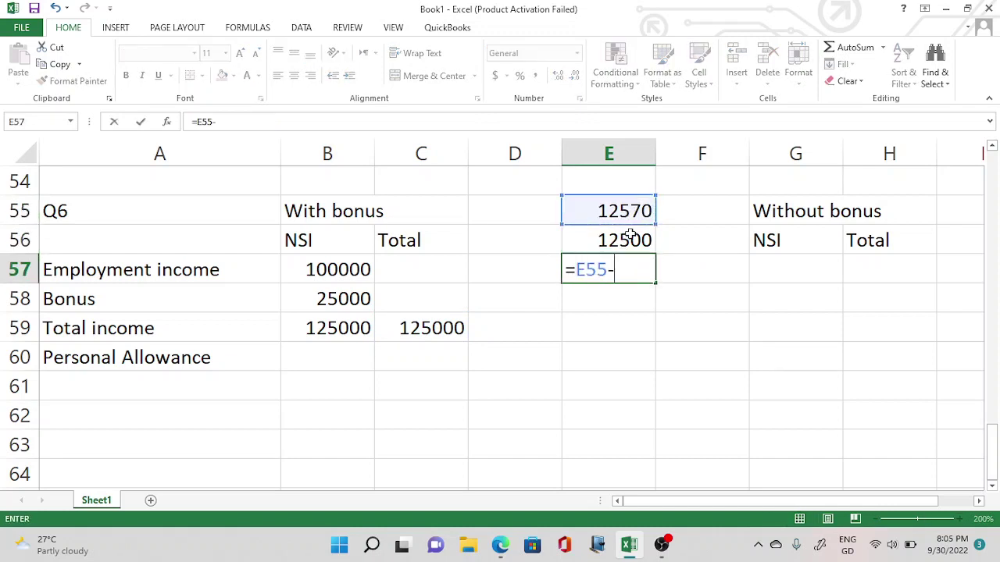
left_click(630, 237)
key("Return")
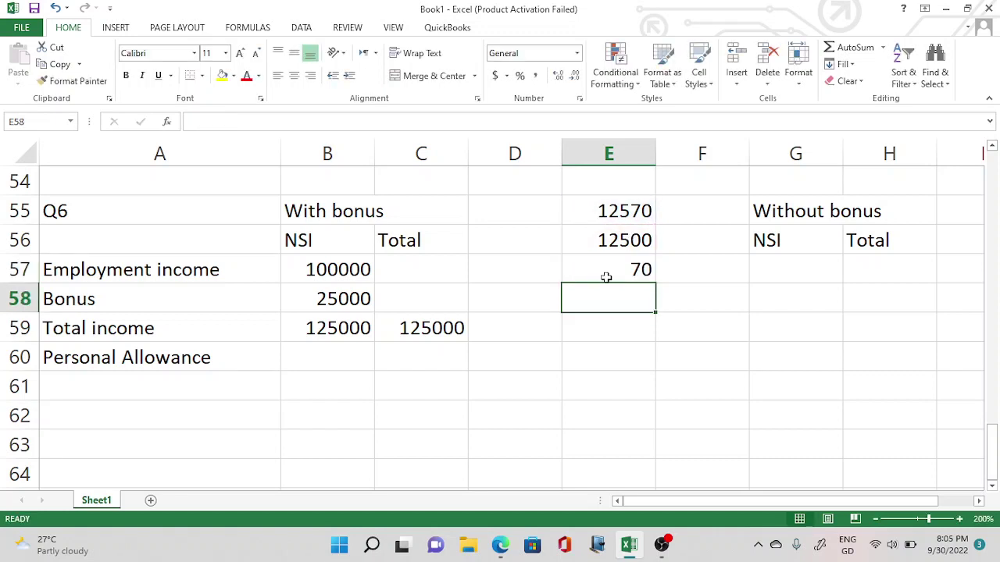
Step: Link the Personal Allowance cell B60 in the NSI column to the allowance calculated in E57
left_click(327, 356)
type("=")
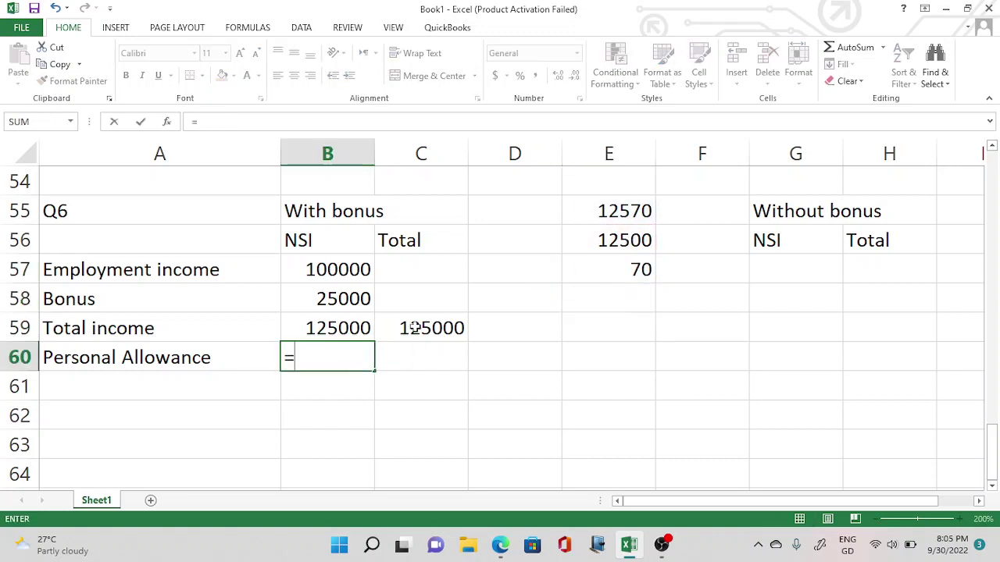
left_click(610, 267)
key("ctrl+Return")
key("Return")
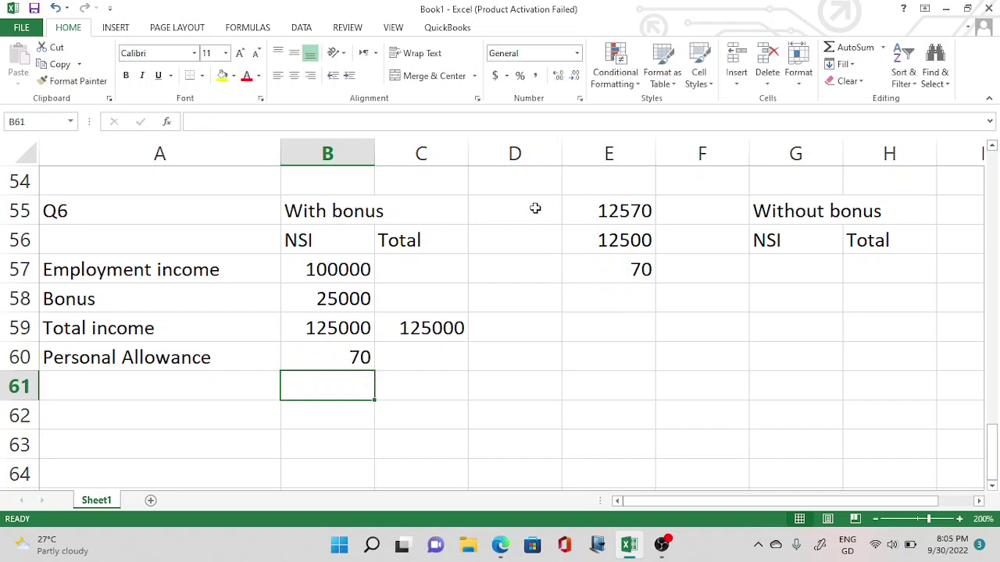
Step: Label the allowance working in D55 to D57 as fy 21/22, reduction and PA
left_click(535, 209)
type("fy 21/22")
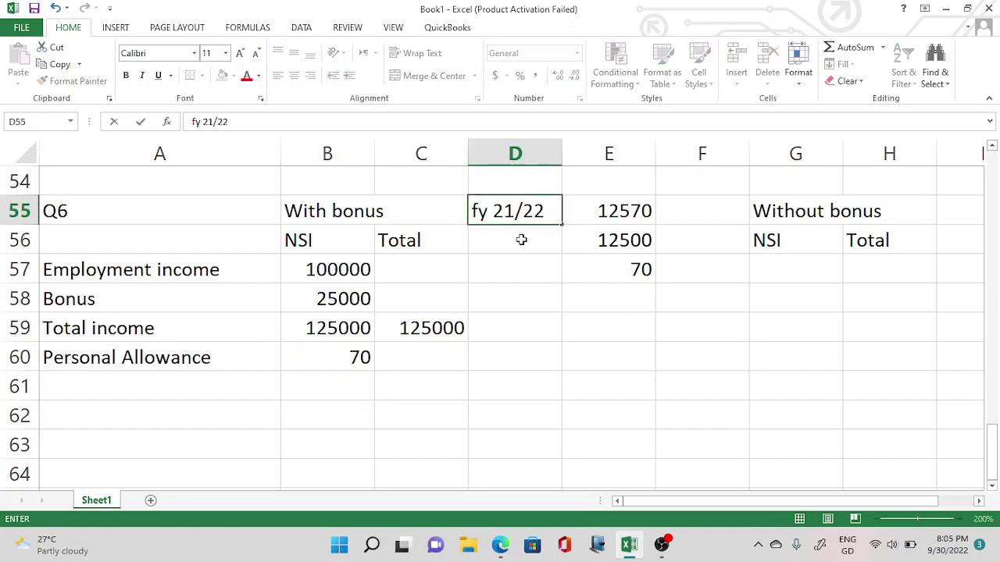
left_click(521, 240)
type("reduction")
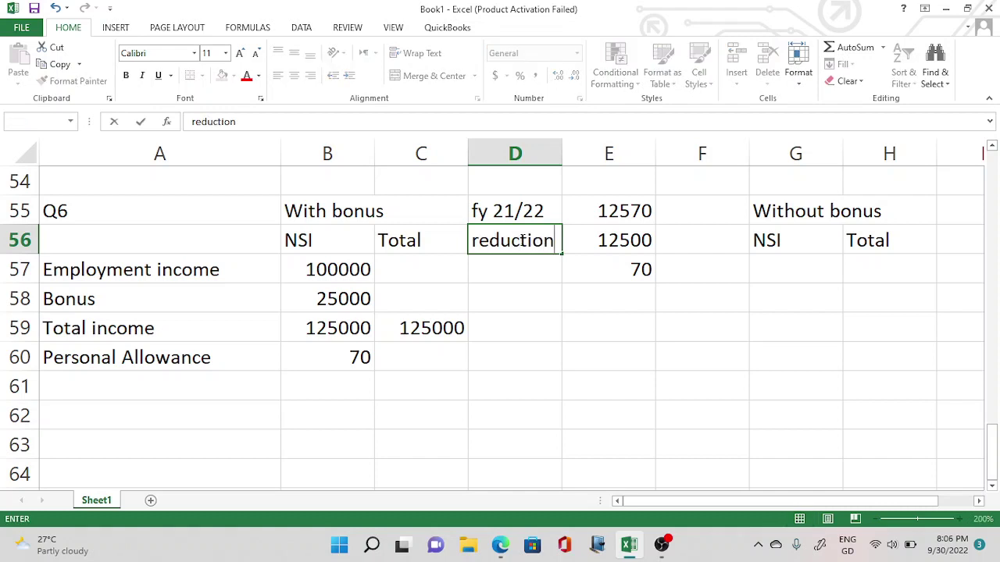
left_click(513, 266)
type("PA")
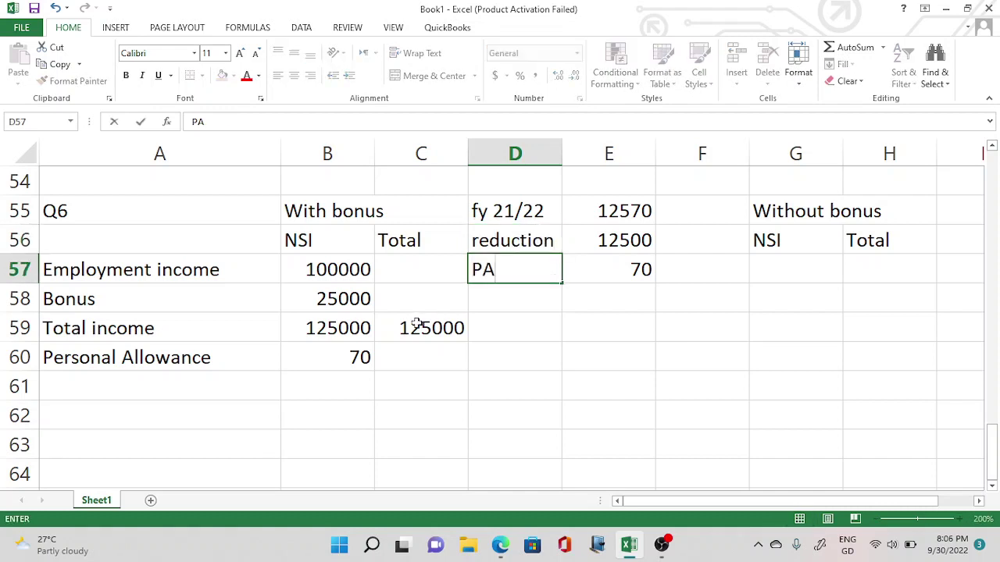
Step: Carry the personal allowance into the Total column by entering =B60 in C60
left_click(418, 356)
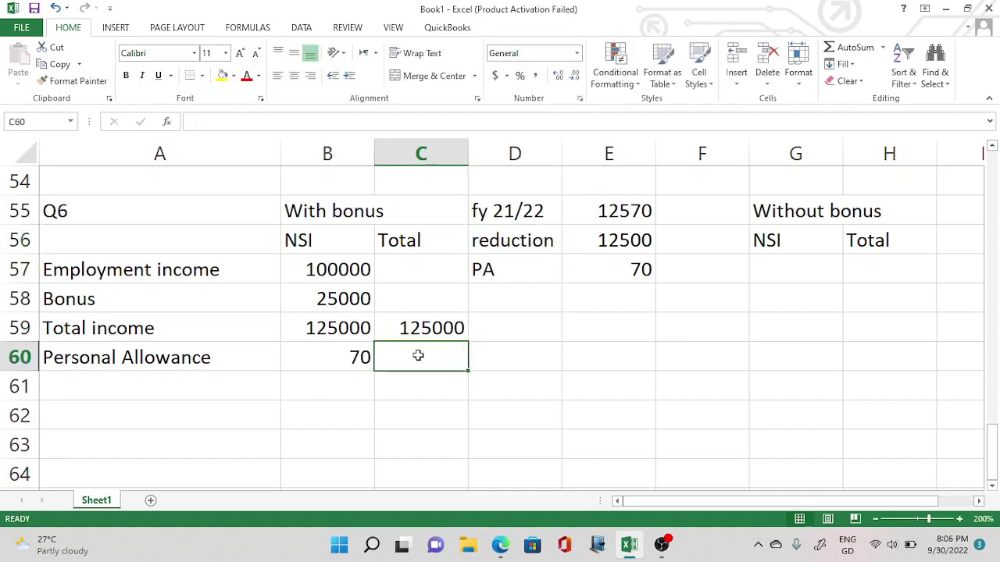
type("=")
left_click(341, 352)
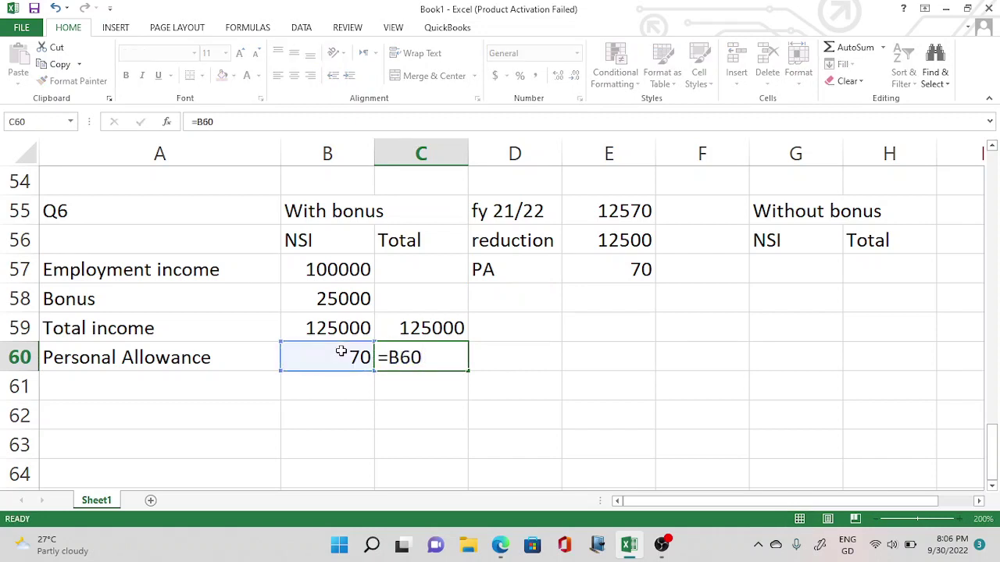
key("Return")
Step: Label row 61 Taxable income and calculate it in B61 with the formula =B59-B60
left_click(167, 384)
type("Taxable income")
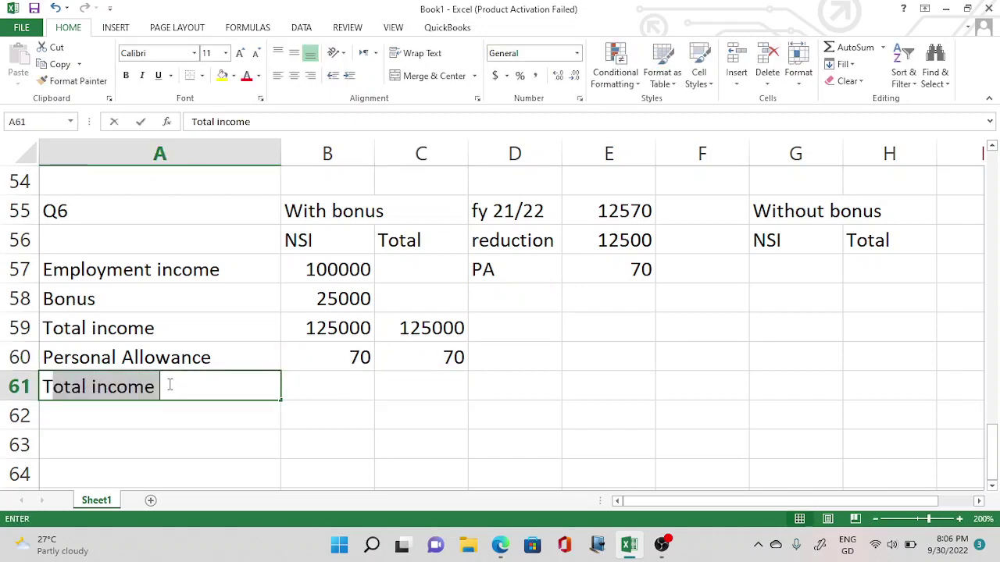
left_click(372, 381)
type("=")
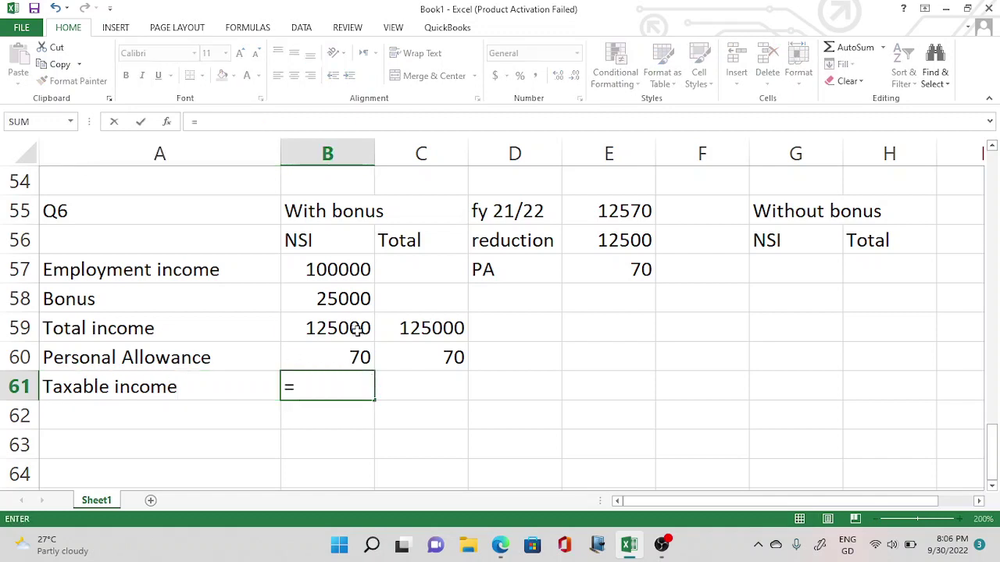
left_click(356, 332)
type("-")
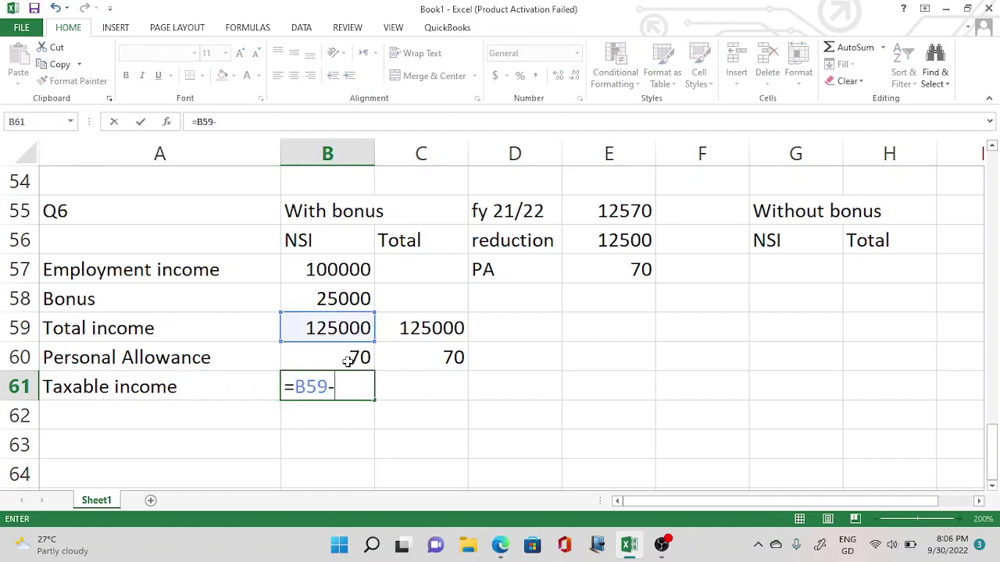
left_click(348, 359)
key("Return")
Step: Copy the taxable income formula from B61 across to C61 in the Total column
left_click(354, 391)
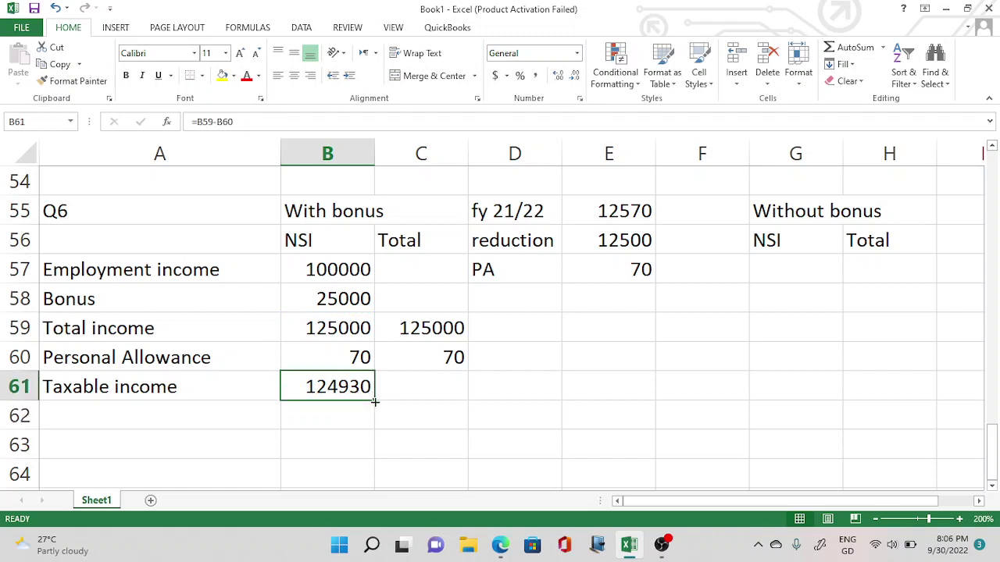
left_click_drag(375, 400, 442, 394)
left_click(379, 417)
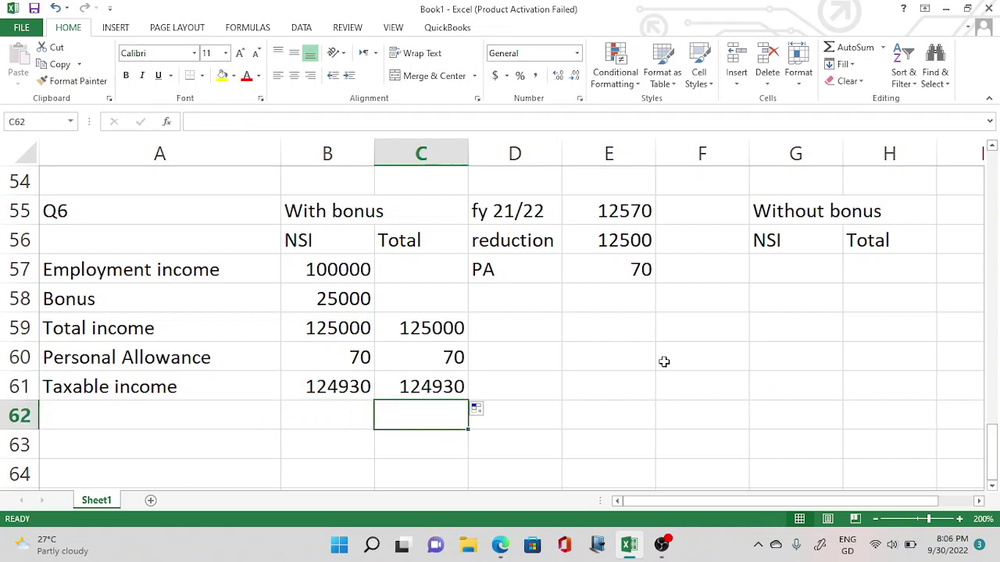
Step: Add a Basic rate row in row 63 with the band amount 37700 in B63 and the rate 0.2 in C63
key("Down")
key("Down")
key("Down")
key("Down")
key("Down")
key("Down")
key("Down")
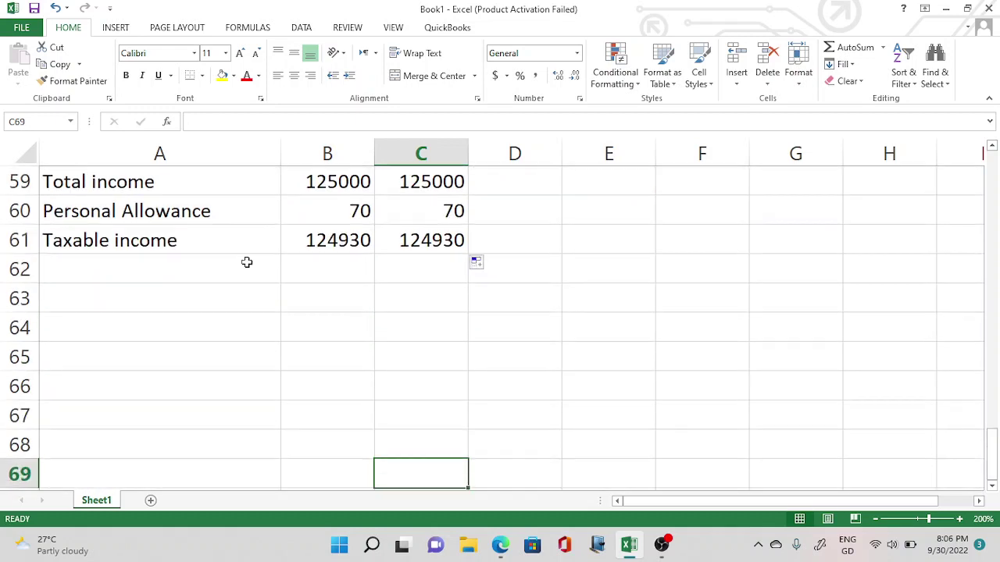
left_click(87, 303)
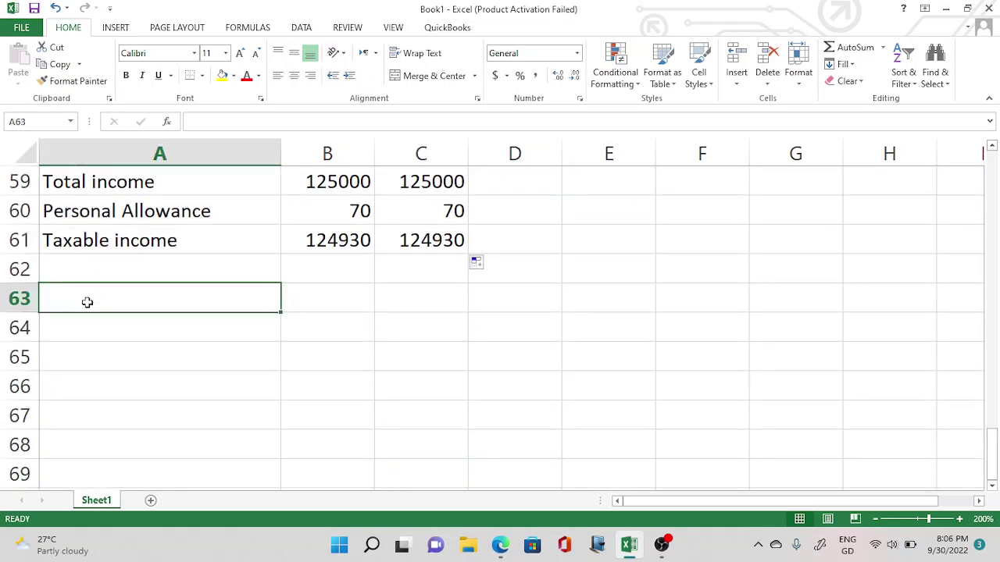
type("Basic rate")
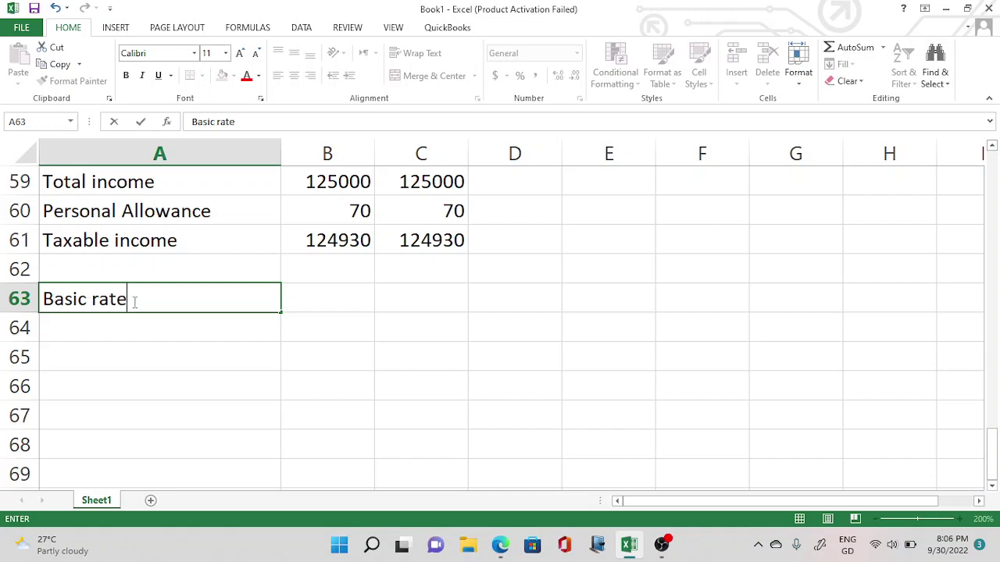
left_click(311, 297)
type("37700")
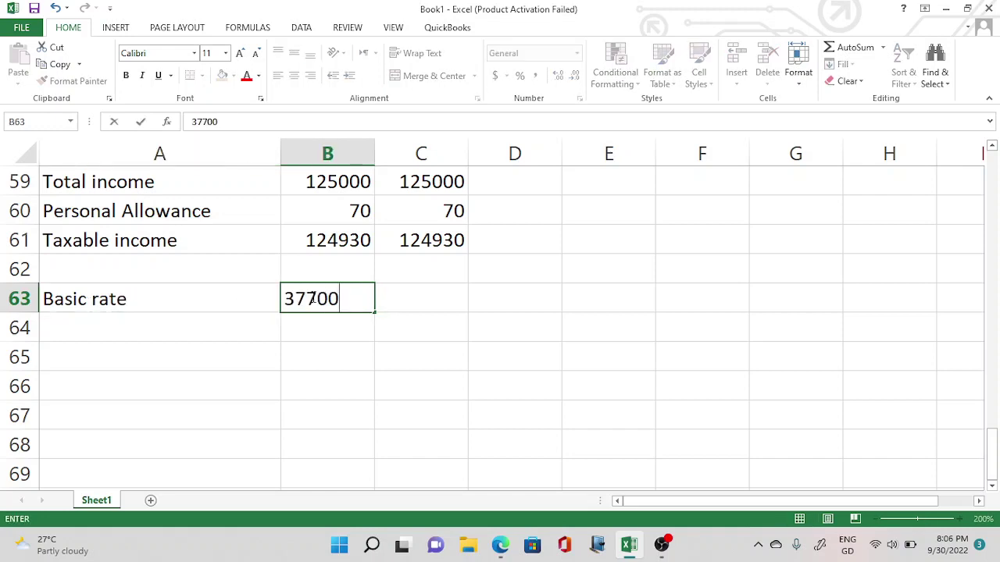
key("Tab")
type("0.2")
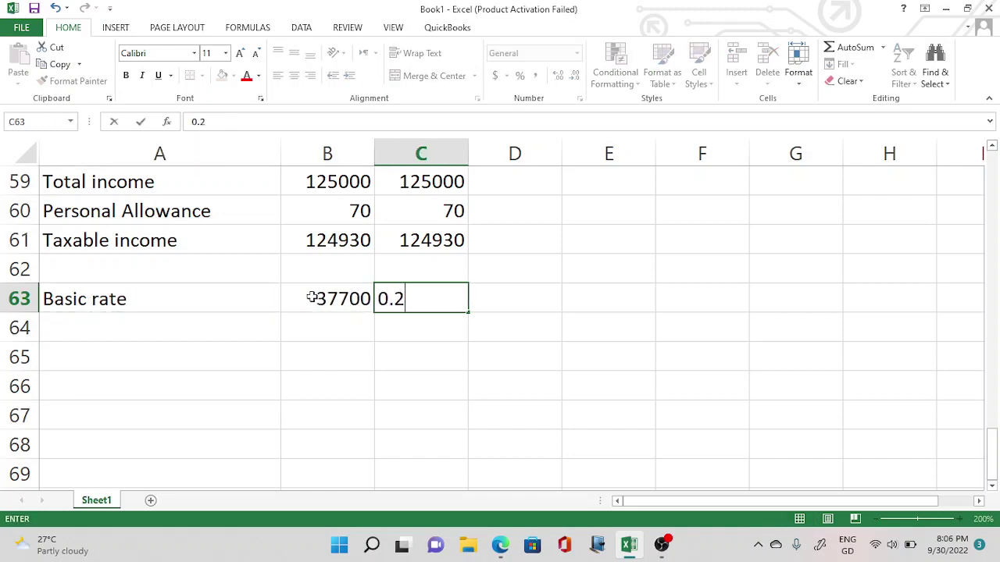
Step: Calculate the basic rate tax in D63 with the formula =B63*C63
key("Tab")
type("=")
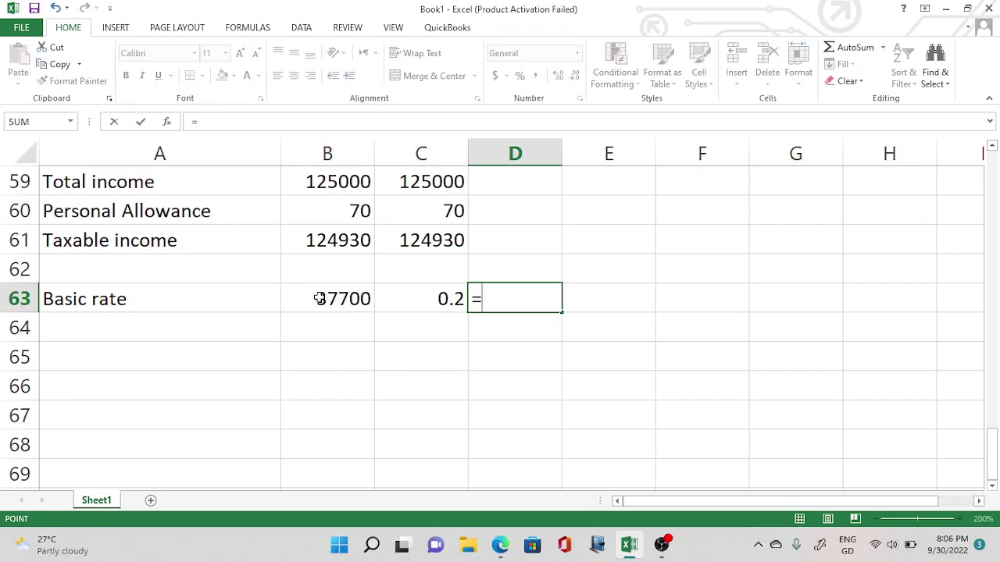
left_click(319, 299)
type("*")
left_click(402, 293)
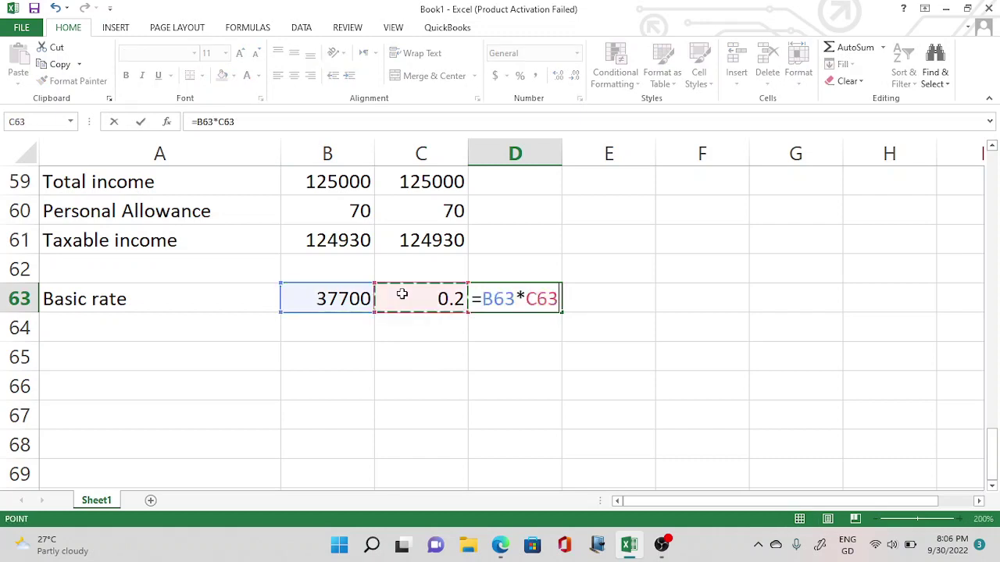
key("ctrl+Return")
key("Return")
Step: Label row 64 Higher rate and calculate its taxable amount in B64 with the formula =C61-B63
left_click(161, 324)
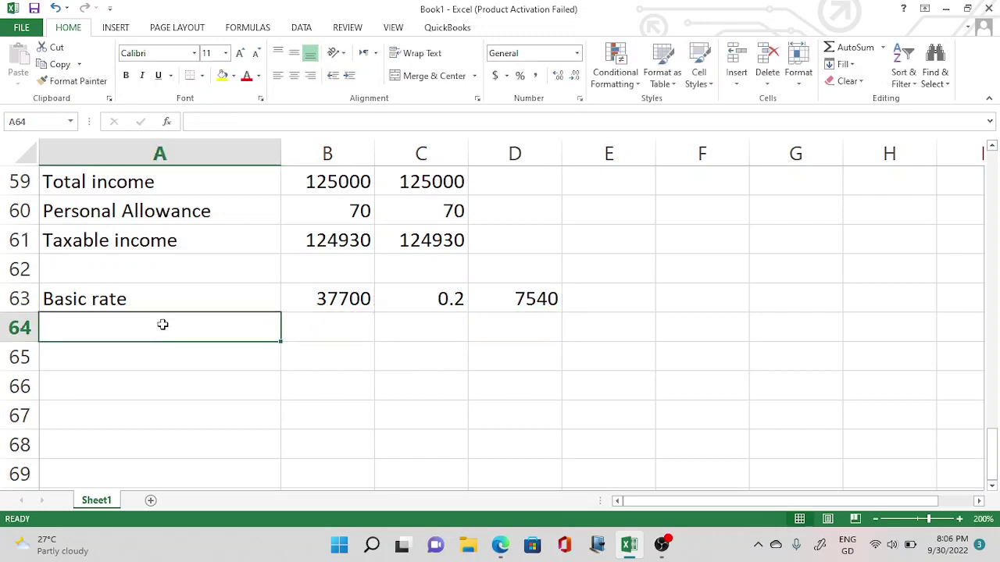
type("Higher rate")
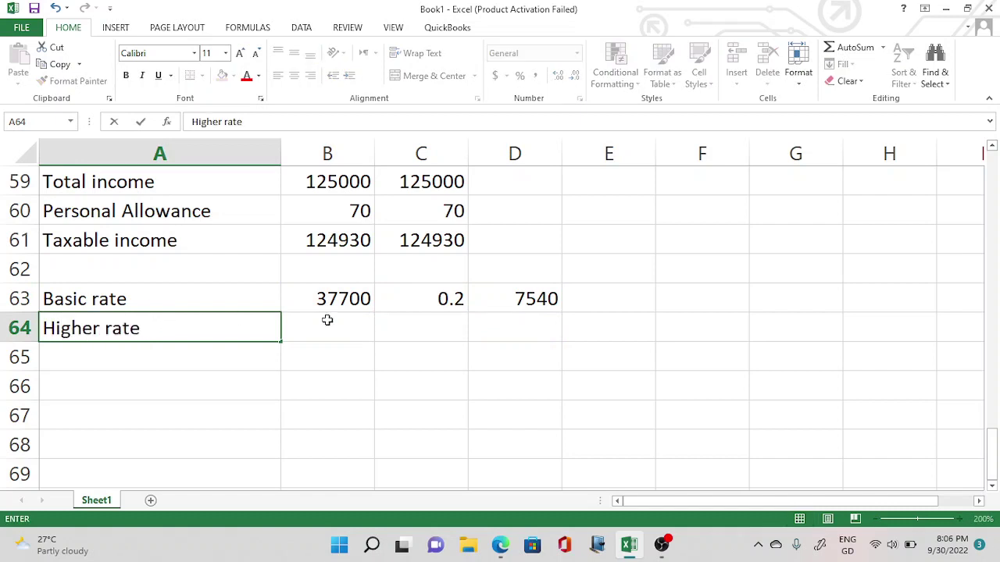
left_click(326, 322)
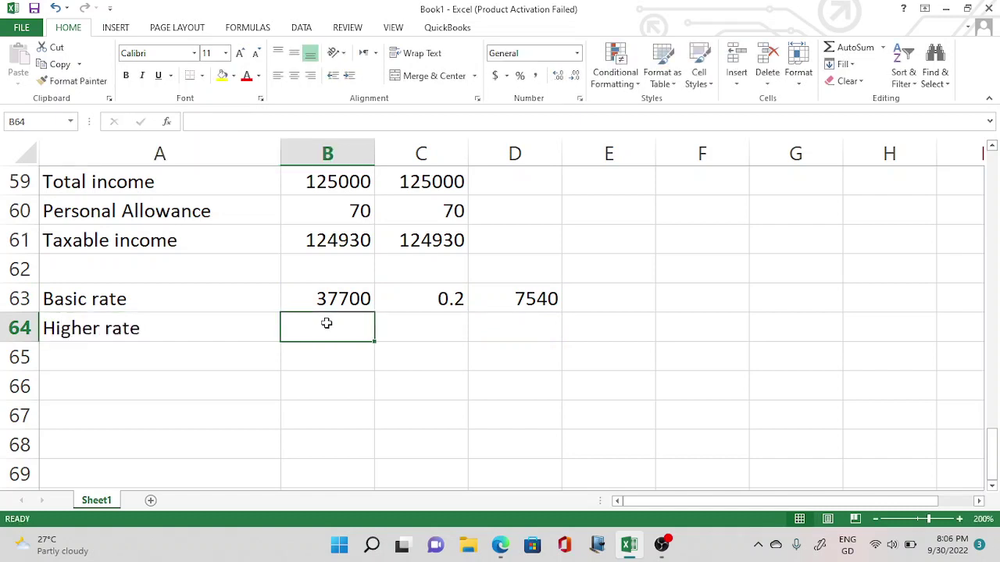
type("=")
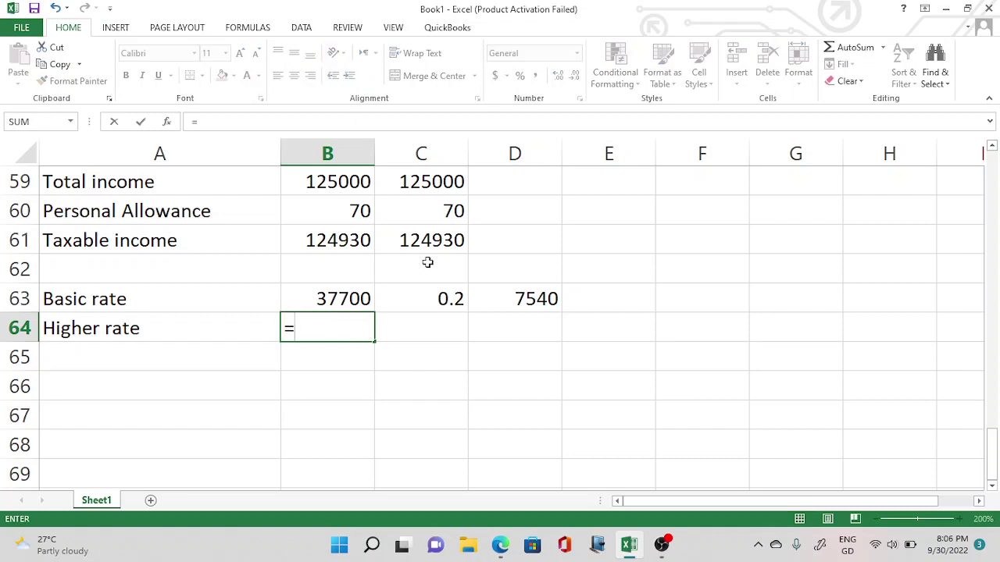
left_click(446, 233)
type("-")
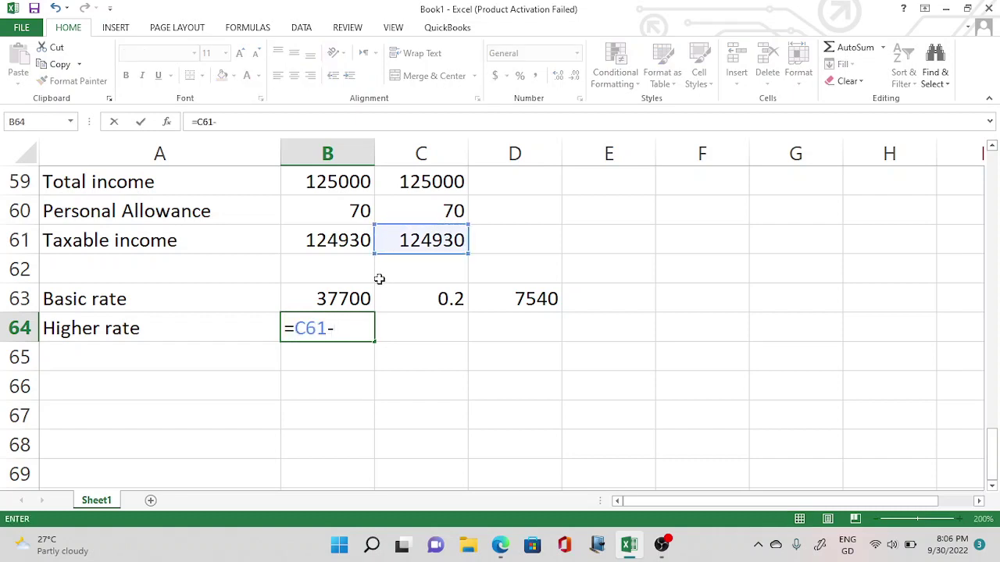
left_click(353, 301)
key("Return")
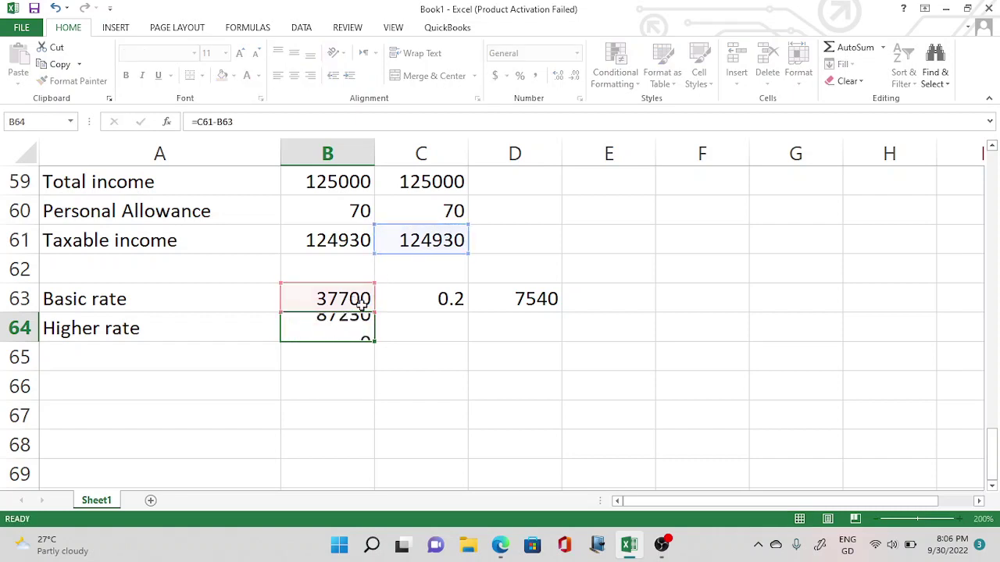
Step: Enter the higher rate 0.4 in C64 and copy the tax formula from D63 down to D64
left_click(422, 323)
type("0.4")
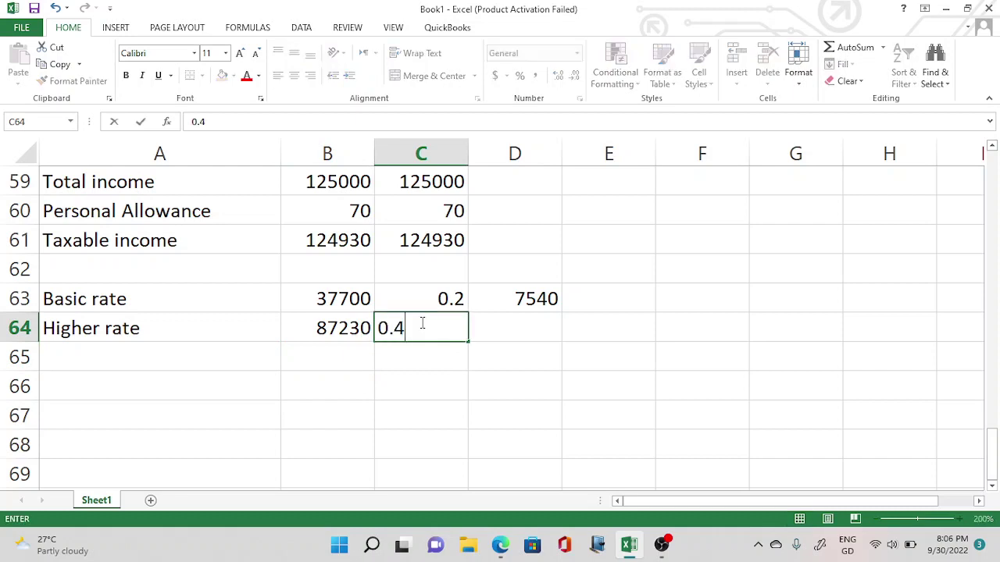
key("ctrl+Return")
key("Right")
left_click(491, 303)
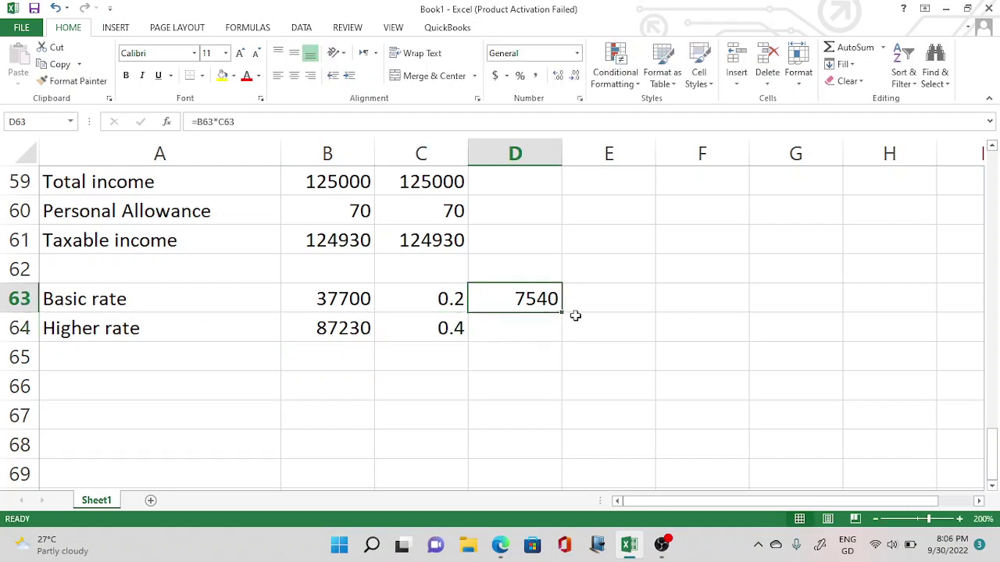
left_click_drag(565, 313, 556, 336)
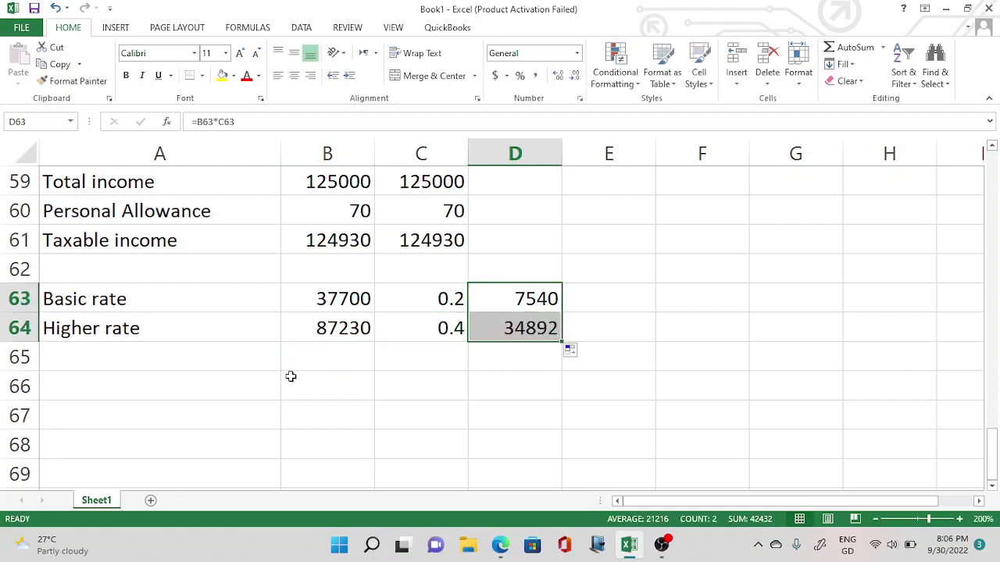
Step: Label row 65 Total ITL and add the two band amounts in B65 with the formula =B63+B64
left_click(63, 359)
type("Total")
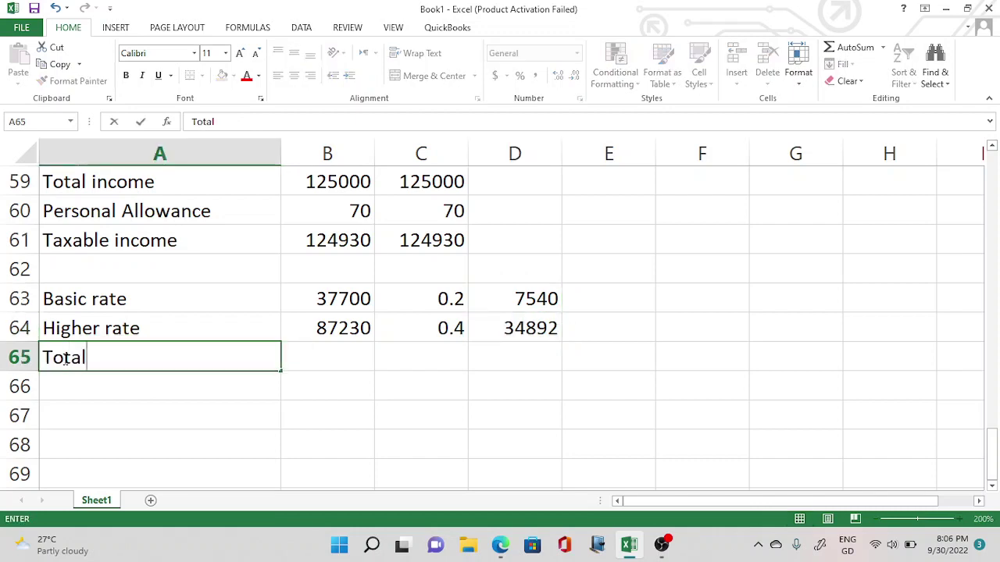
type(" ITL")
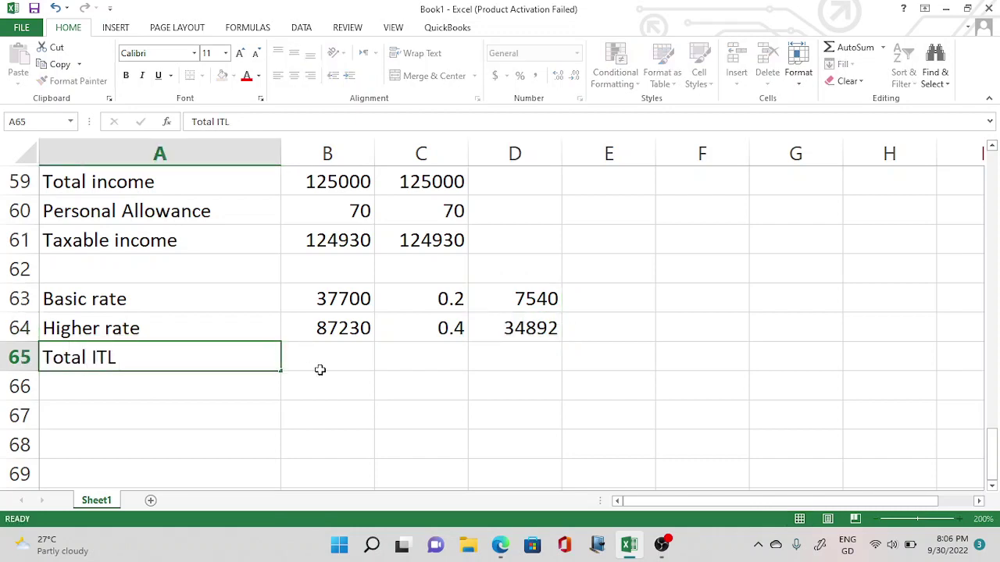
left_click_drag(319, 370, 323, 359)
left_click(323, 359)
type("=")
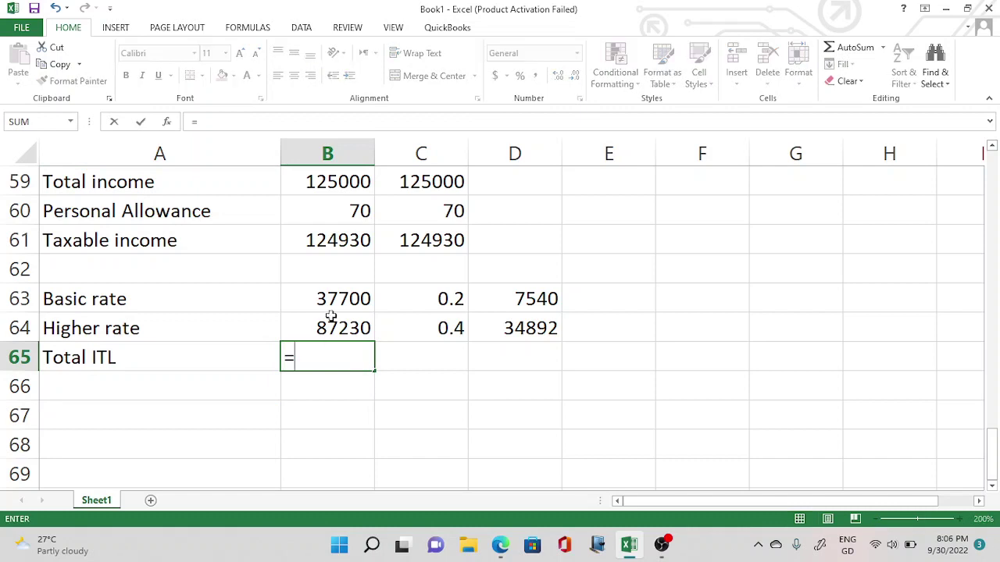
left_click(333, 303)
type("+")
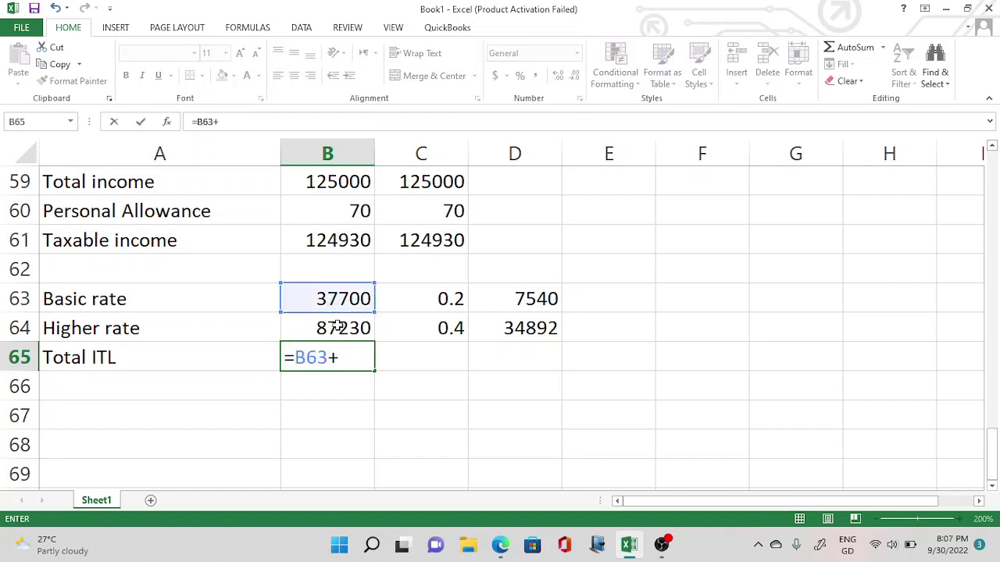
left_click(338, 328)
key("Return")
Step: Copy the total formula from B65 across to D65 and clear the rate total in C65
left_click(358, 361)
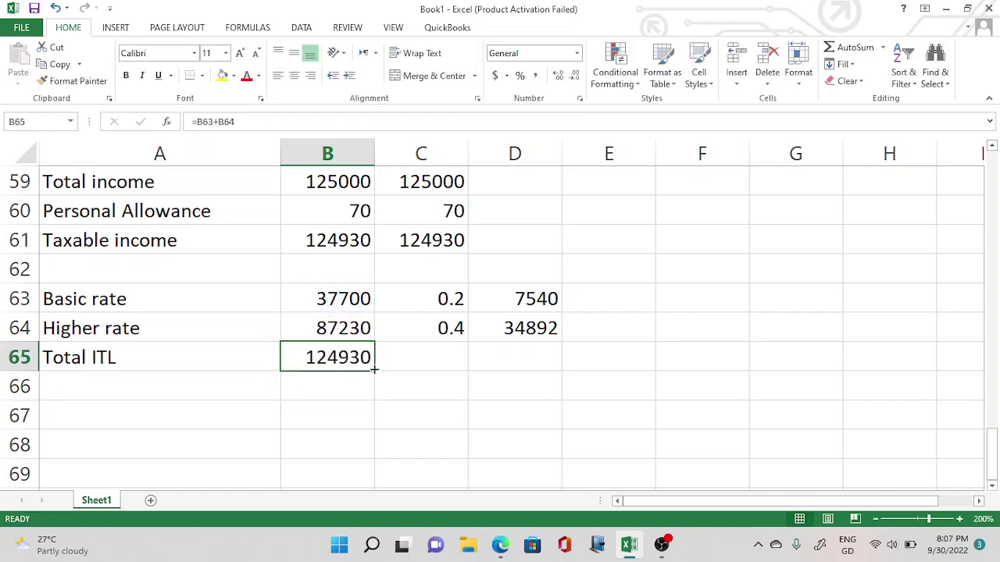
left_click_drag(376, 371, 528, 368)
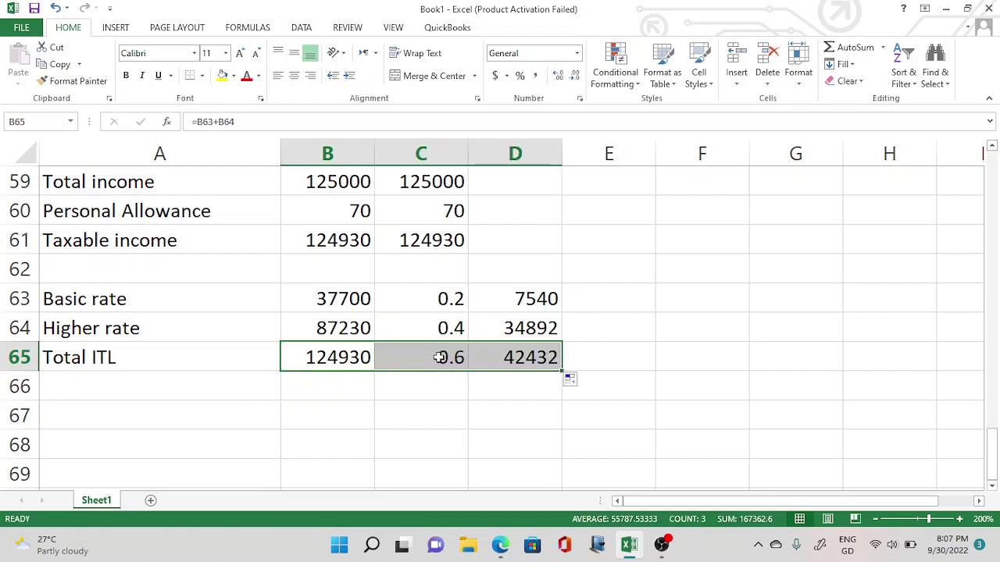
left_click(440, 357)
key("Delete")
left_click(480, 384)
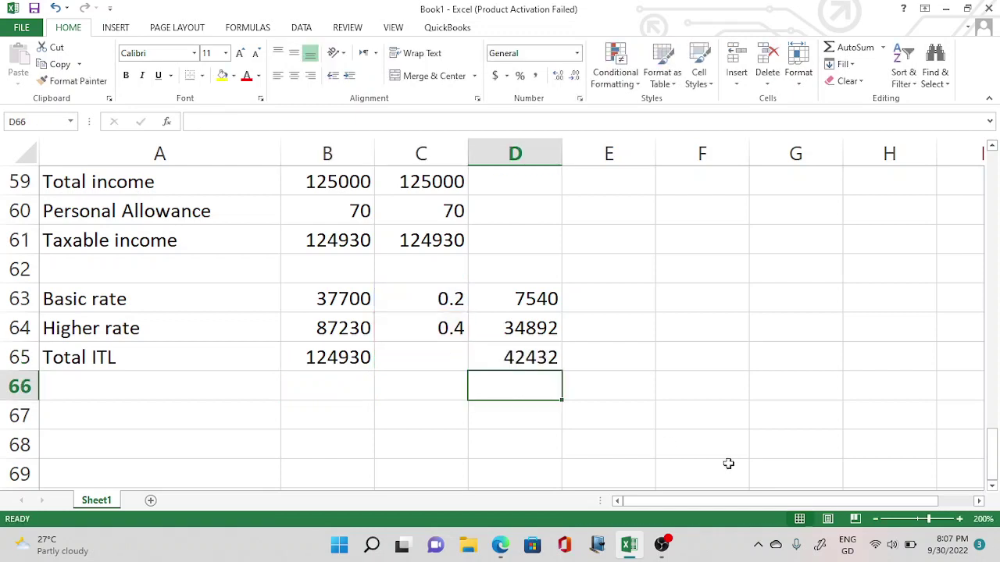
Step: Link F57 to the Employment income label in A57 and widen column F to fit the text
left_click(697, 329)
key("Right")
key("Up")
key("Up")
key("Up")
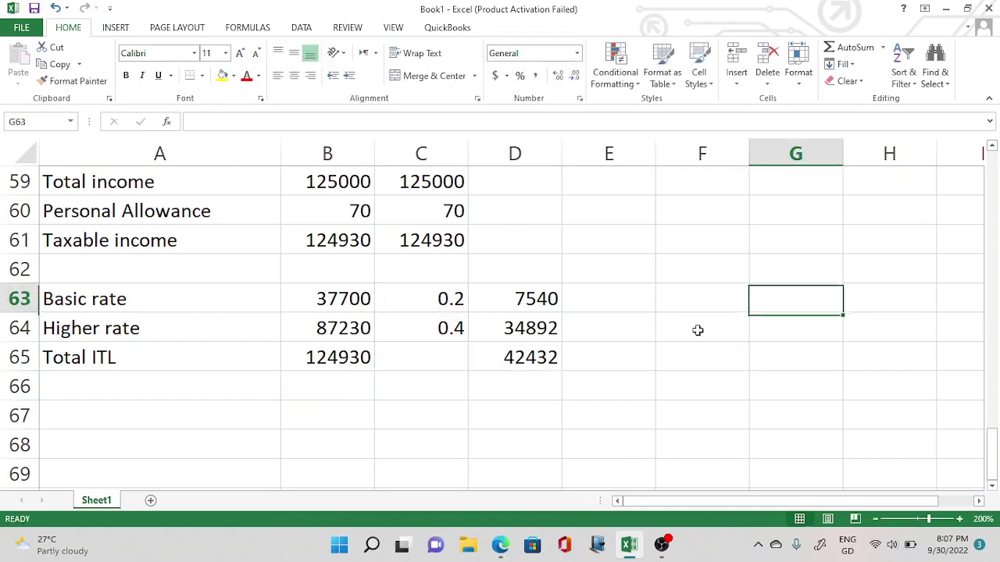
key("Up")
key("Up")
key("Up")
key("Up")
key("Up")
key("Up")
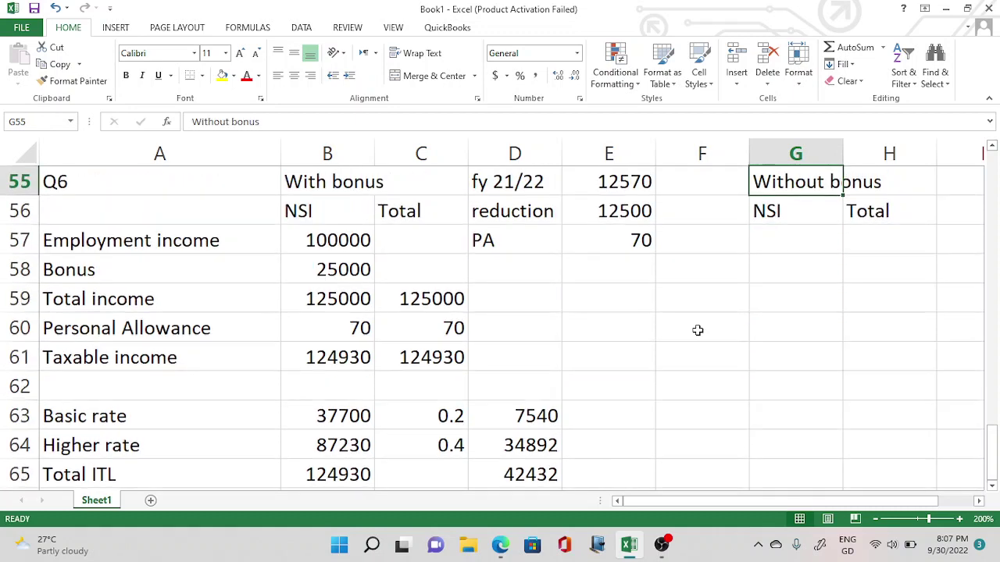
key("Down")
key("Down")
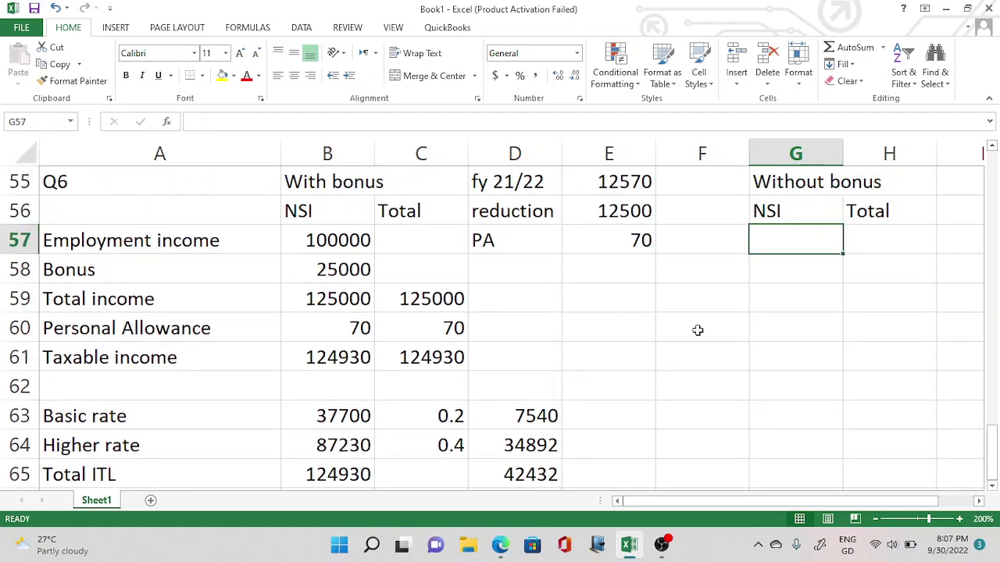
type("=")
key("BackSpace")
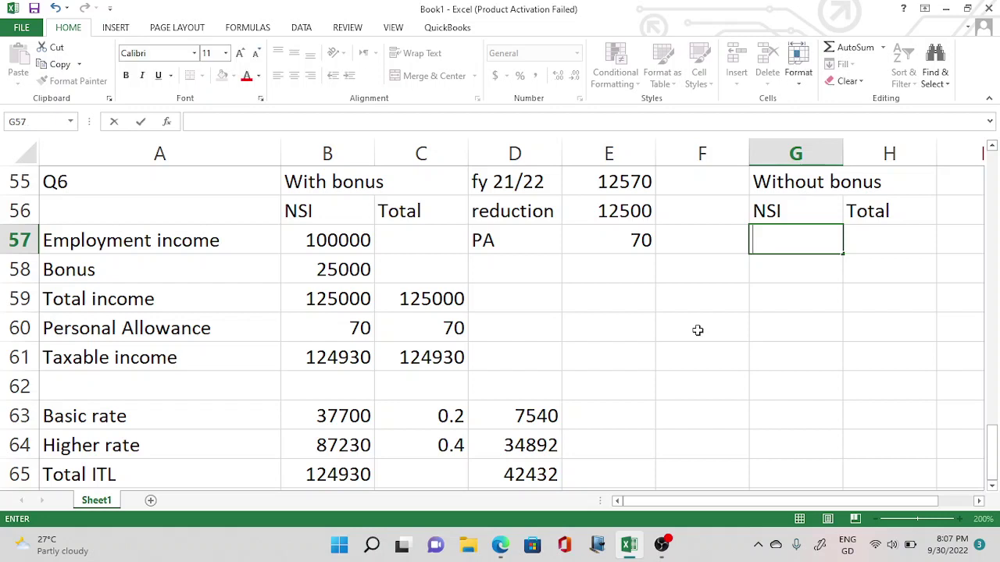
left_click(703, 239)
type("=")
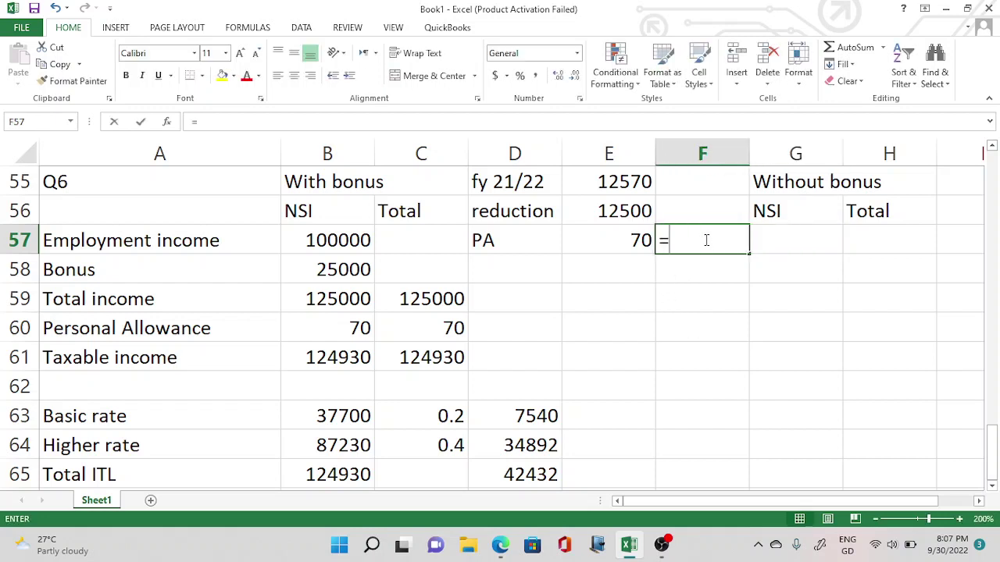
left_click(182, 242)
key("Return")
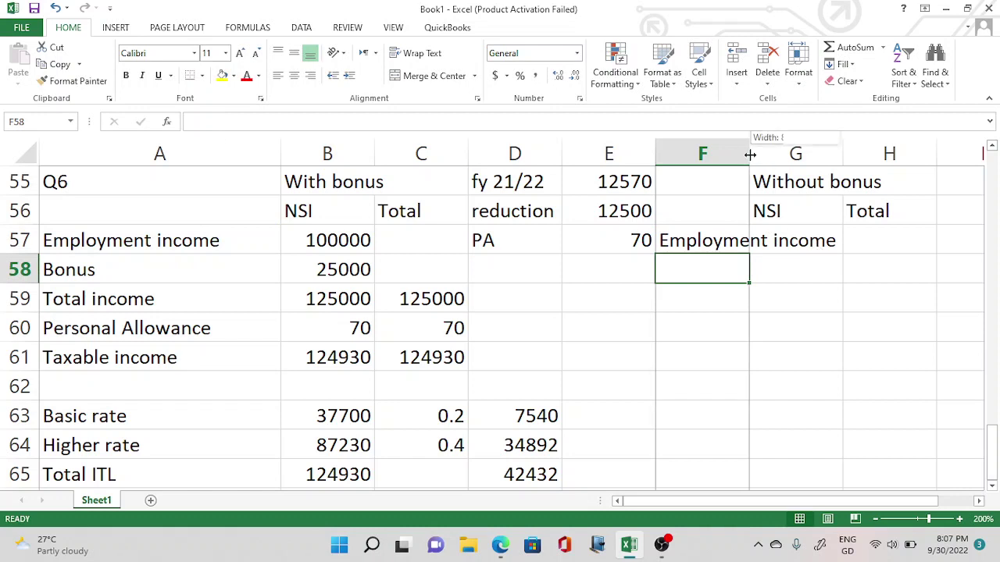
left_click_drag(749, 154, 856, 154)
Step: Bring the employment income into G57 of the Without bonus section with the formula =B57
left_click(862, 237)
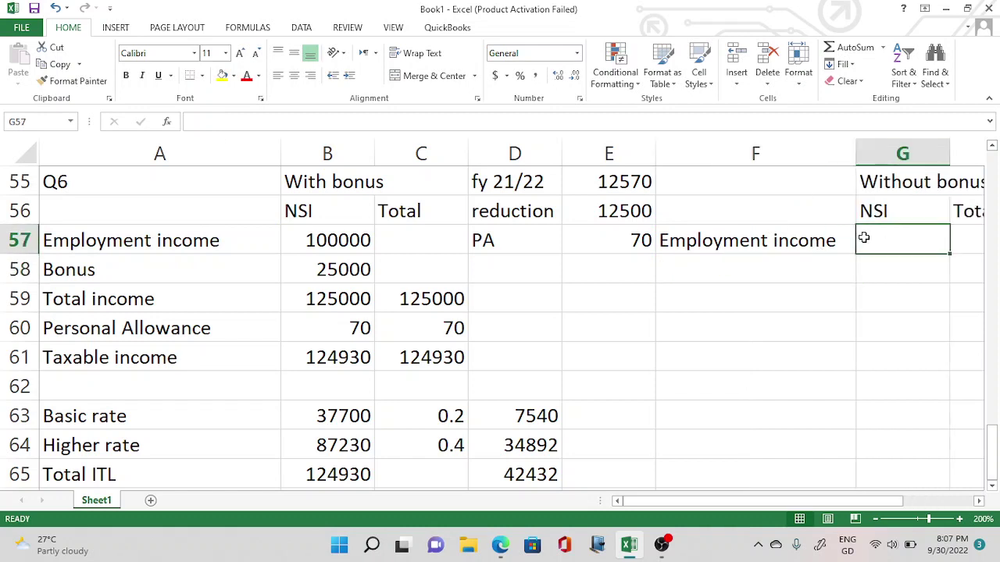
type("=")
left_click(336, 240)
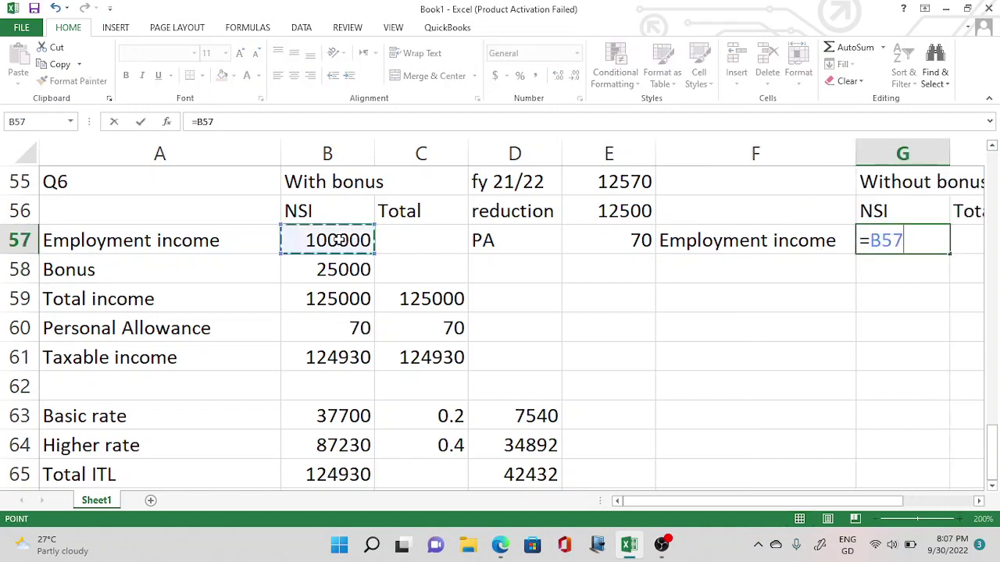
key("Return")
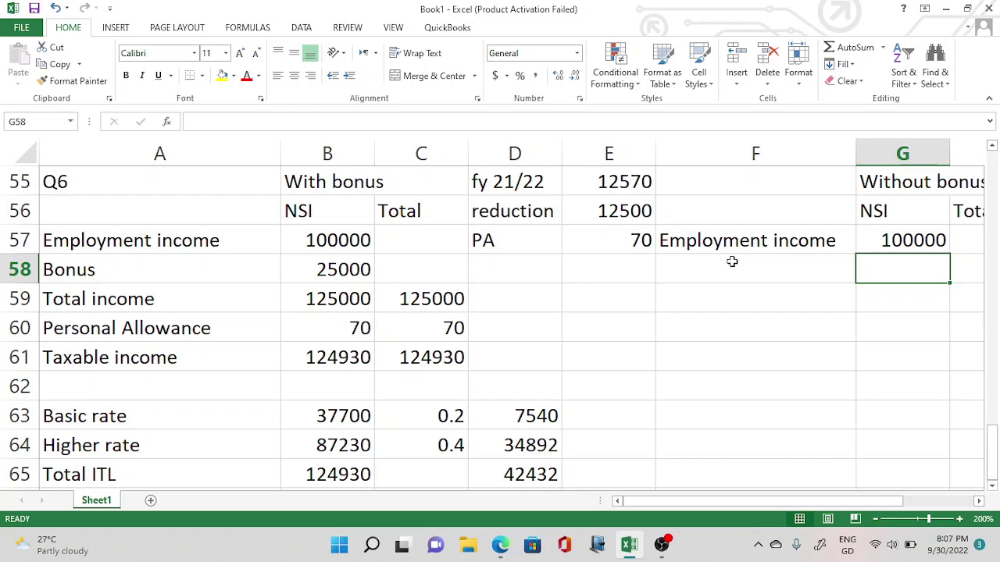
Step: Link F59 to the Total income label in A59 and calculate total income in G59 with =G57+G58
left_click(717, 298)
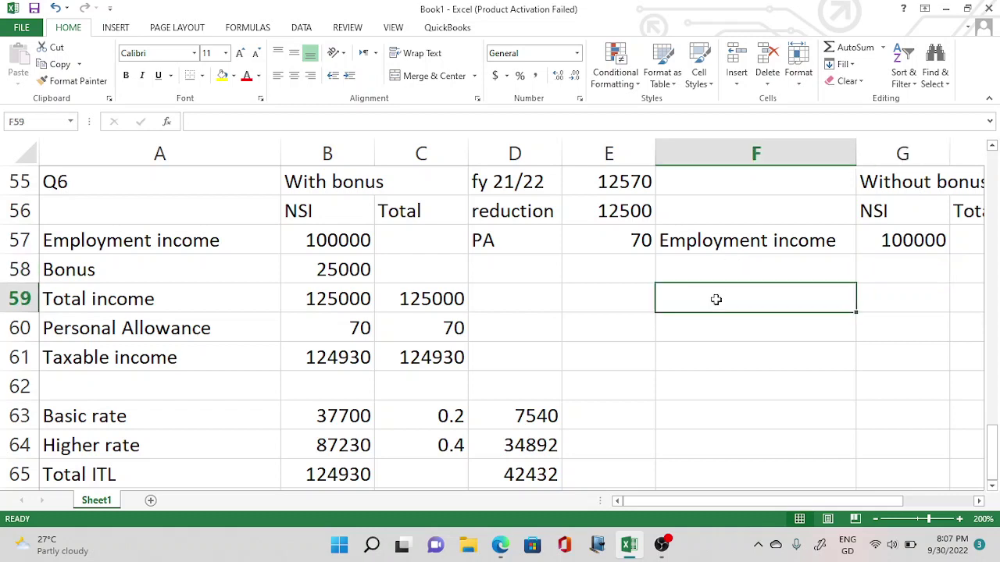
type("=")
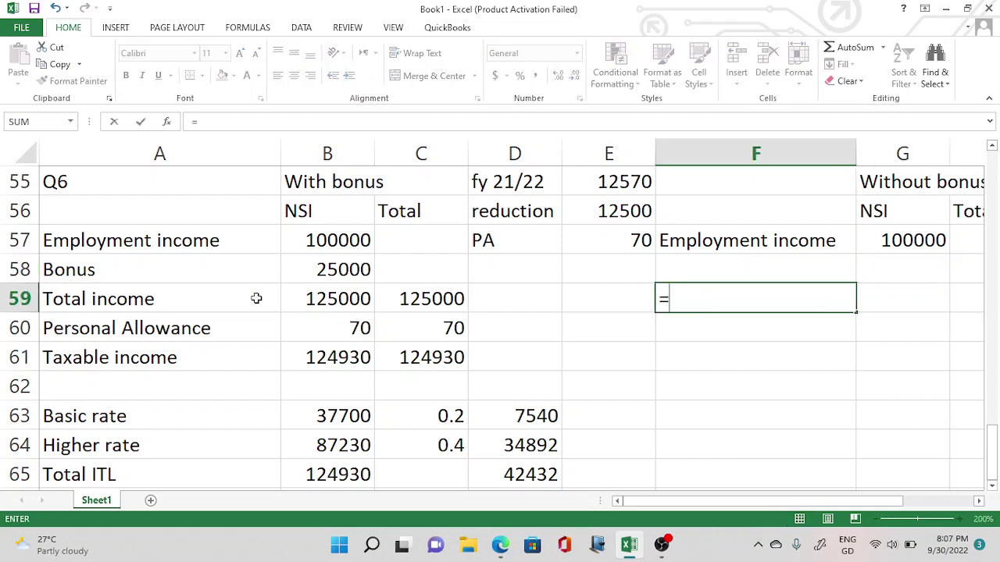
left_click(158, 300)
key("Return")
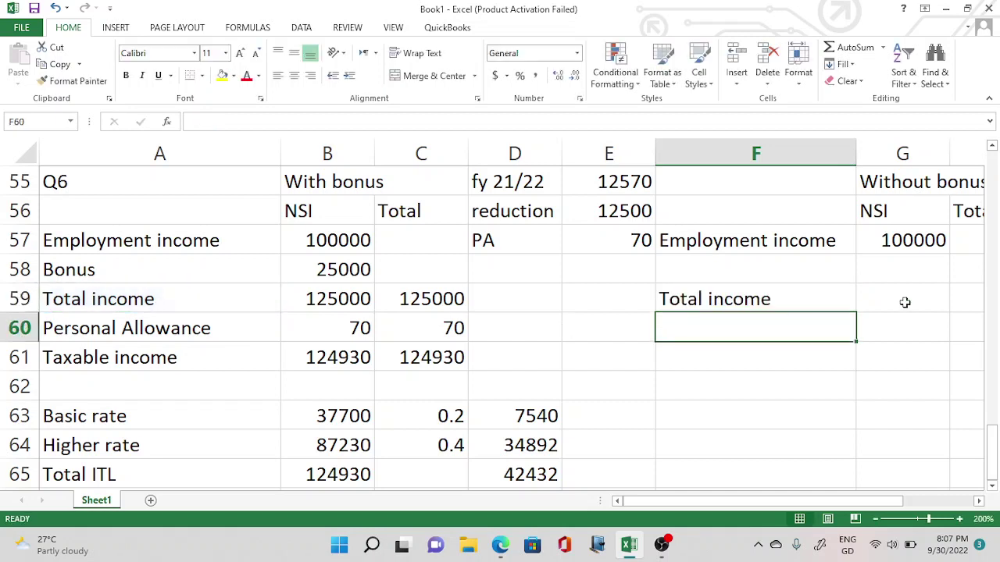
left_click(903, 300)
type("=")
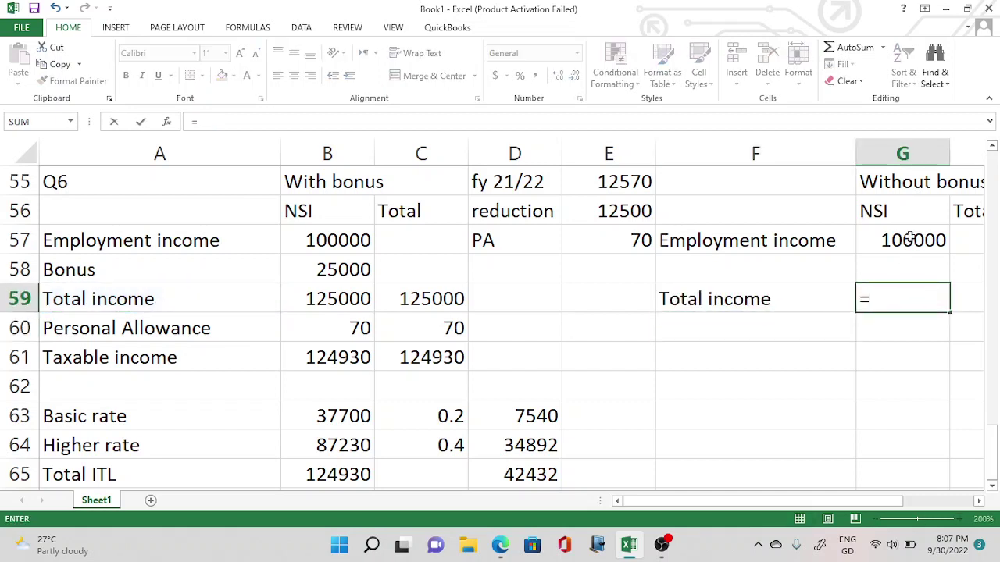
left_click(910, 238)
type("+")
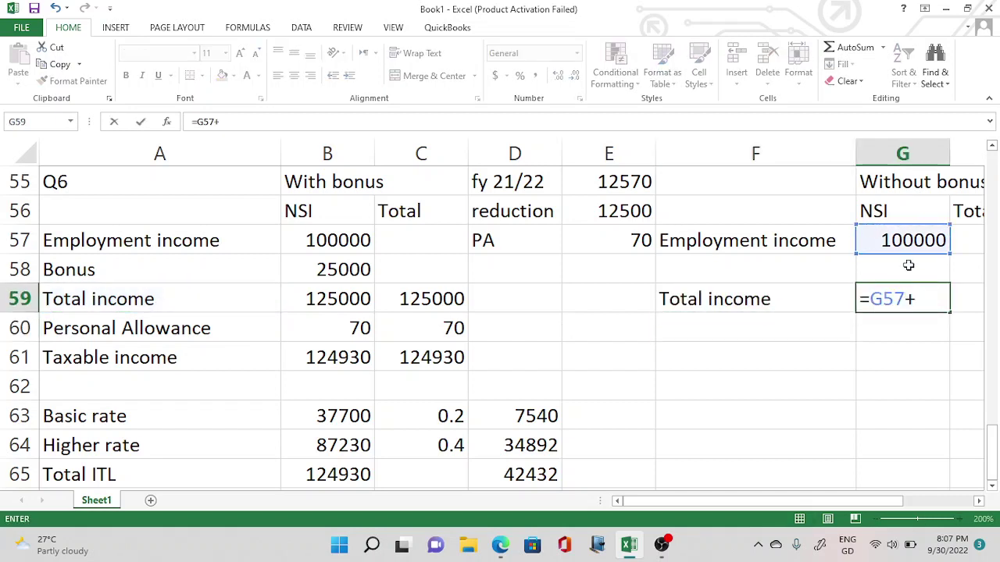
left_click(908, 264)
key("Return")
Step: Enter a bonus of 0 in G58 and label it Bonus in F58
type("0")
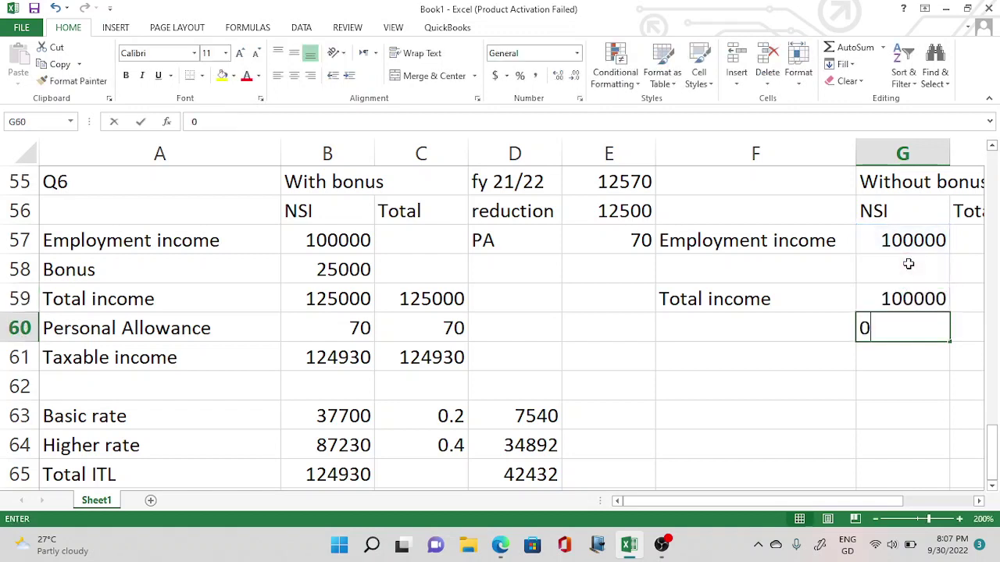
left_click(909, 264)
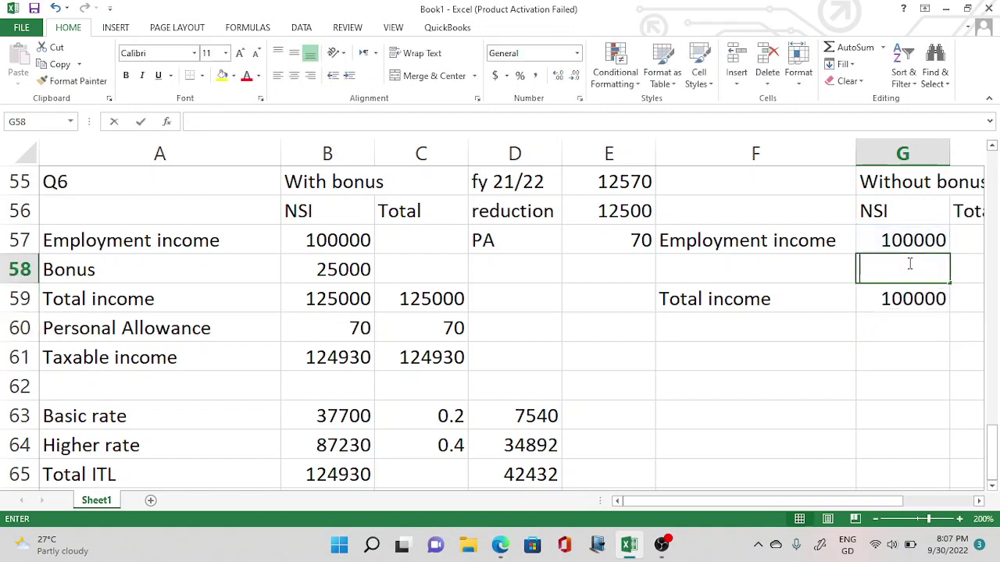
type("0")
left_click(798, 271)
type("Bonus")
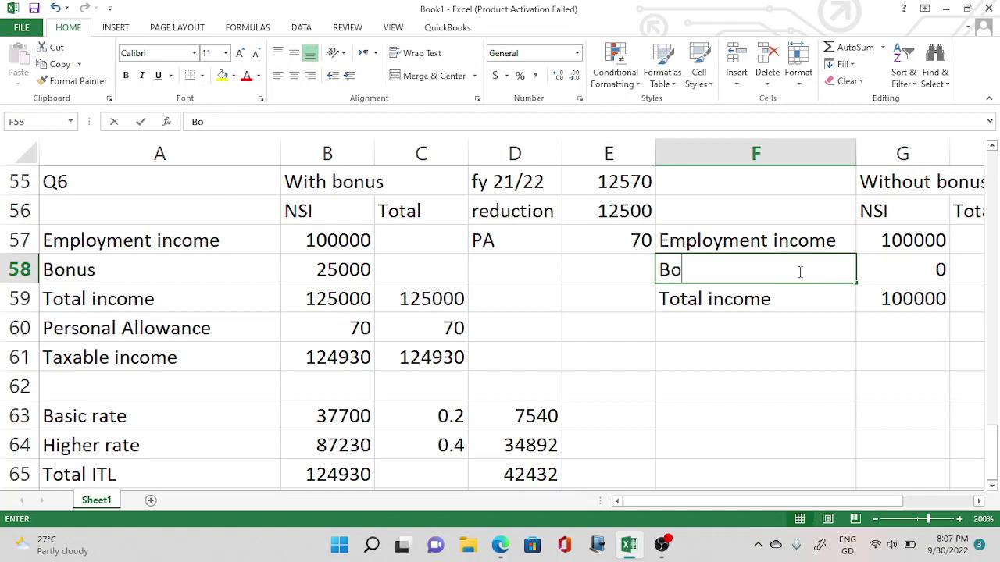
Step: Add a Personal Allowance label in F60 with the full allowance 12570 in G60
left_click(773, 330)
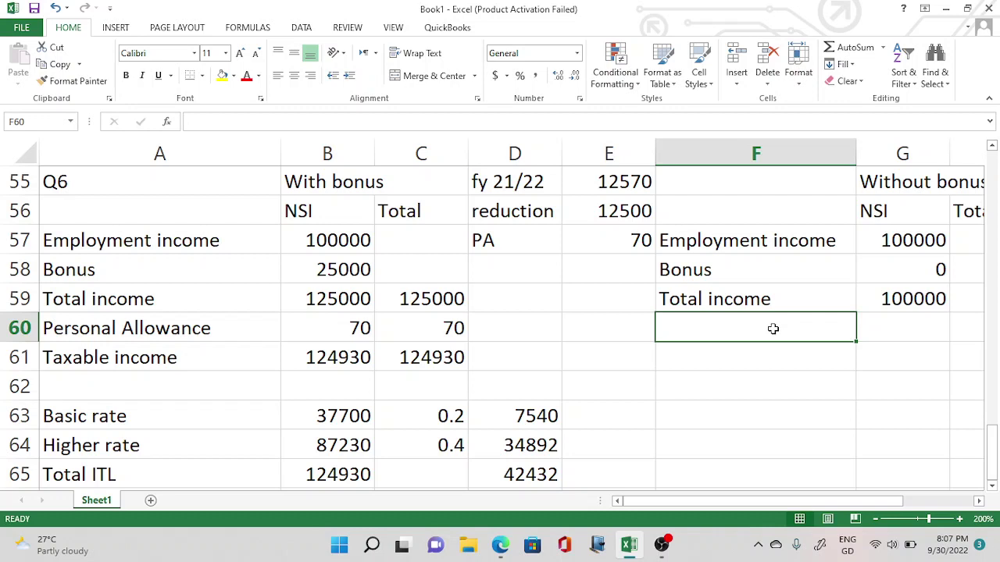
type("Persona")
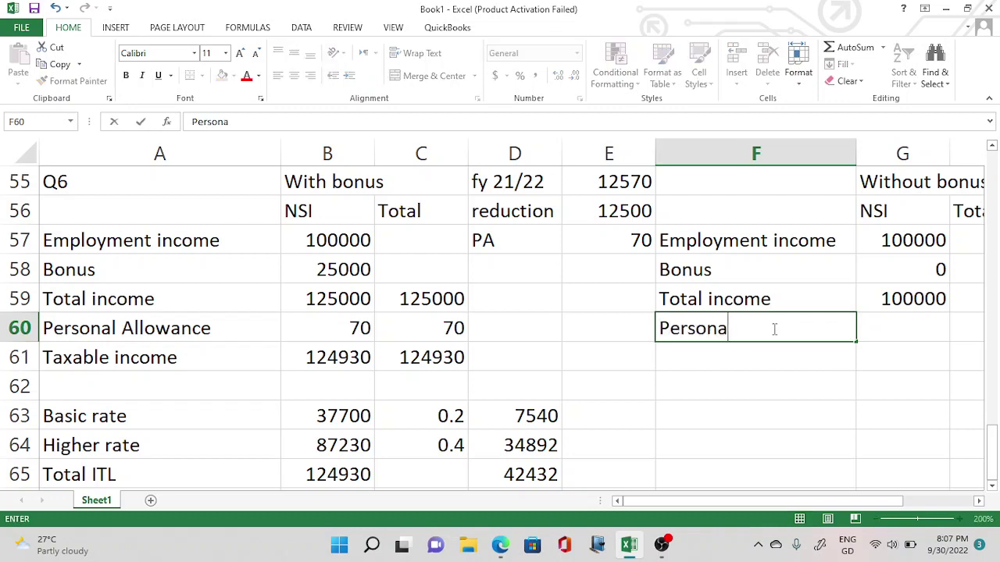
type("l Allowance")
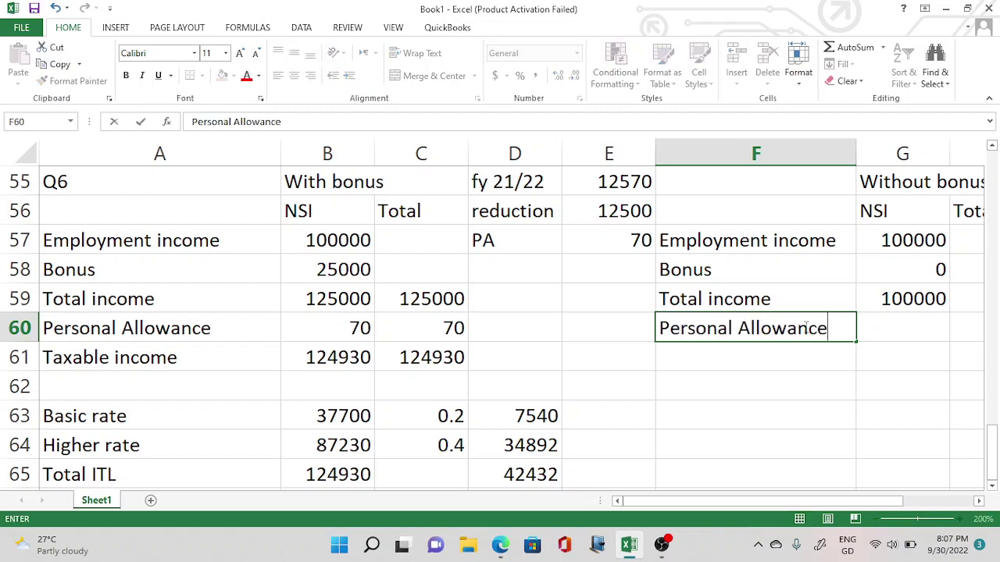
left_click(908, 336)
type("12570")
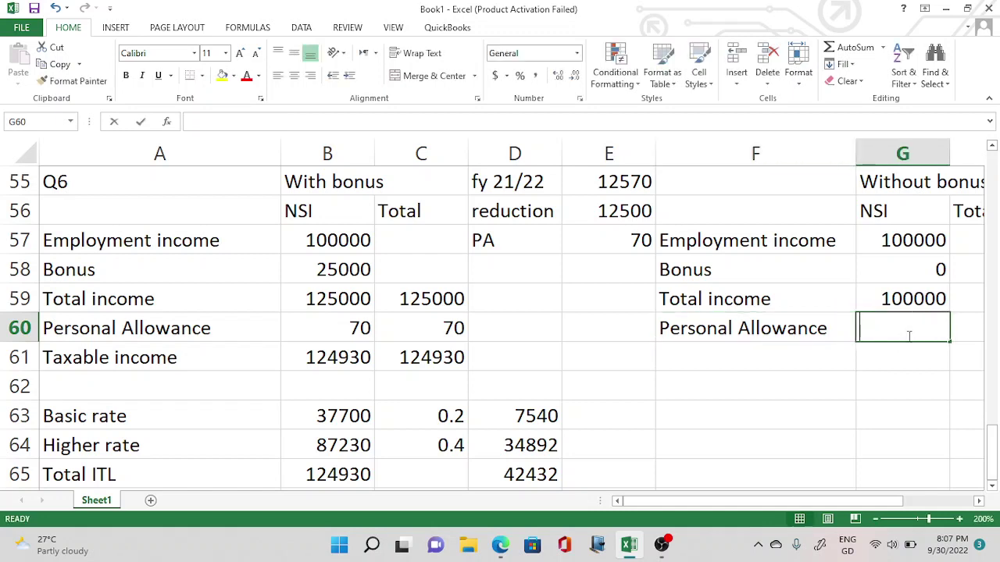
key("ctrl+Return")
key("Return")
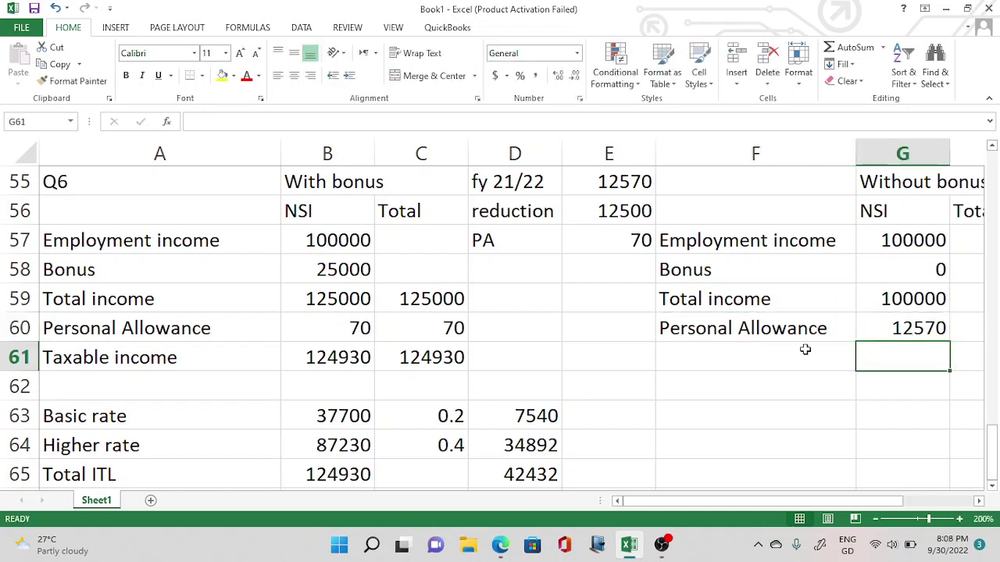
Step: Label F61 Taxable income and calculate it in G61 with the formula =G59-G60
left_click(805, 350)
type("Taxab")
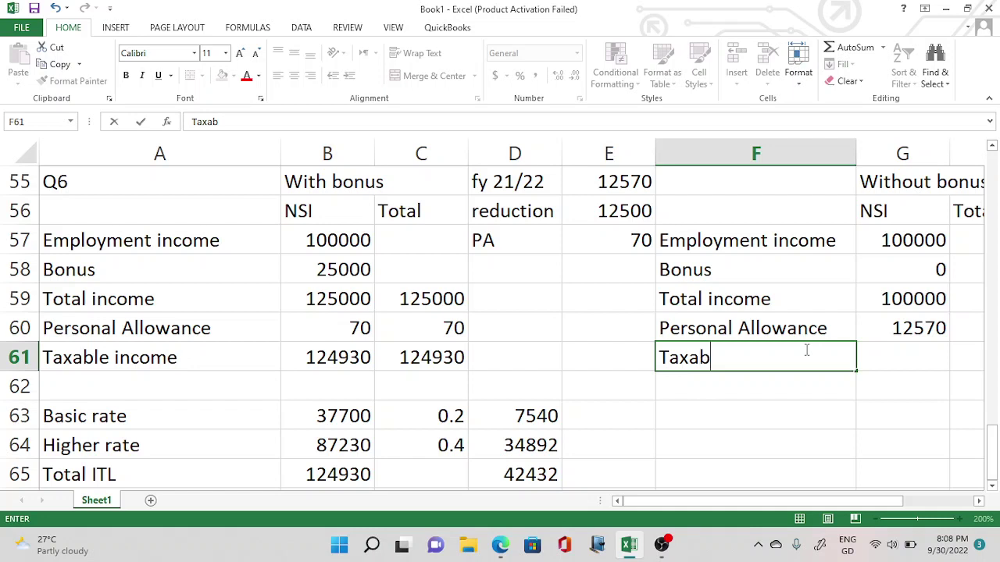
type("le income")
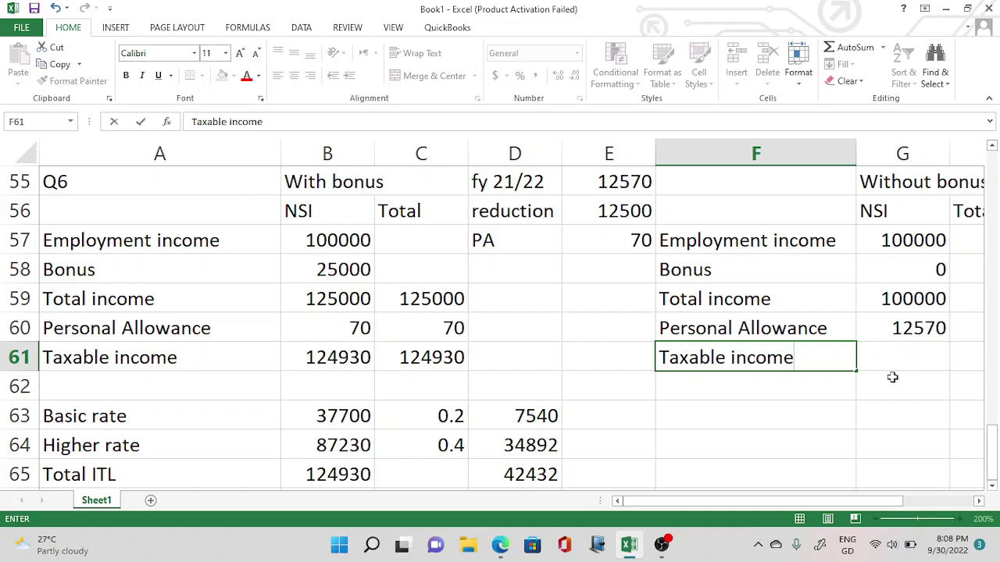
left_click(895, 357)
type("=")
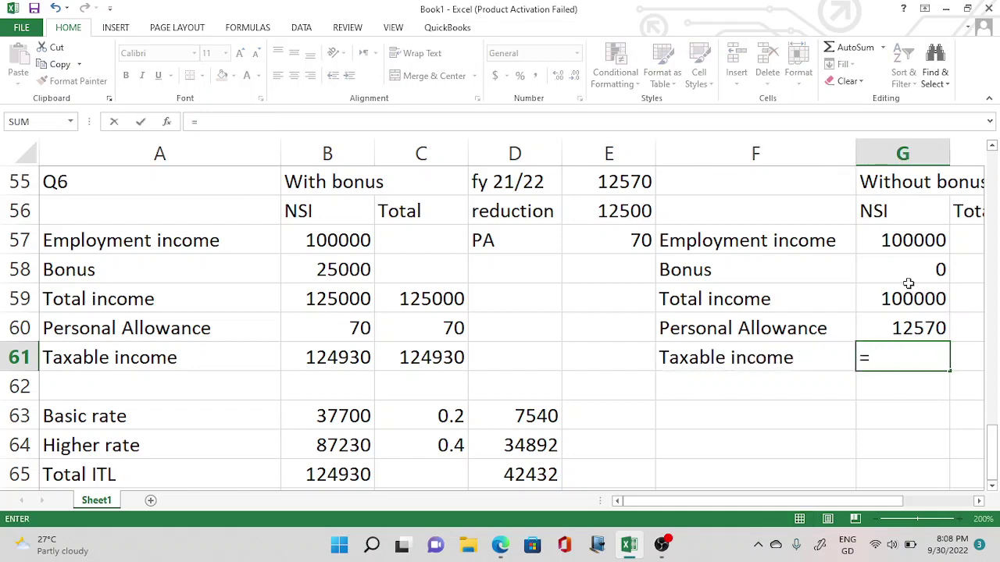
left_click(904, 299)
type("-")
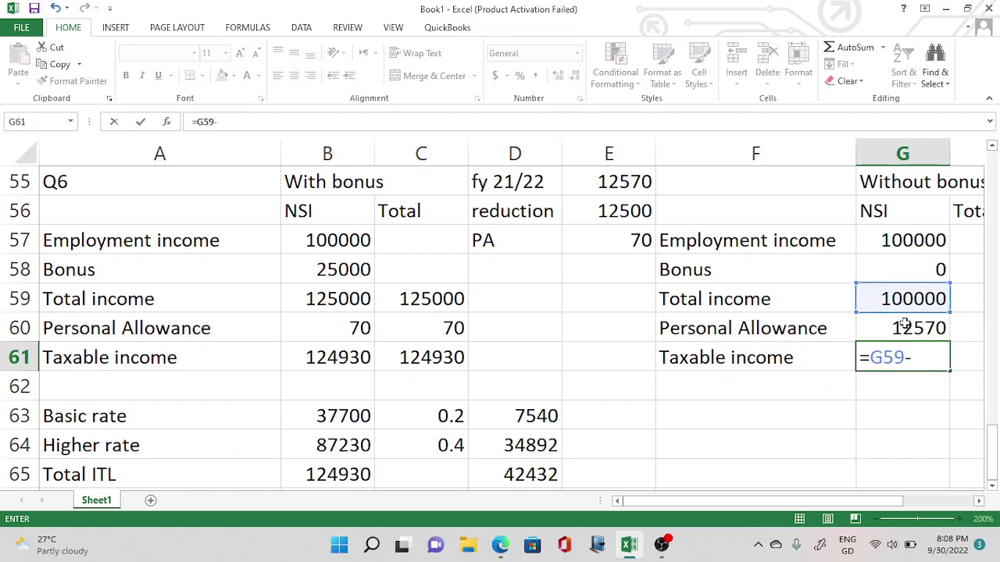
left_click(904, 325)
key("Return")
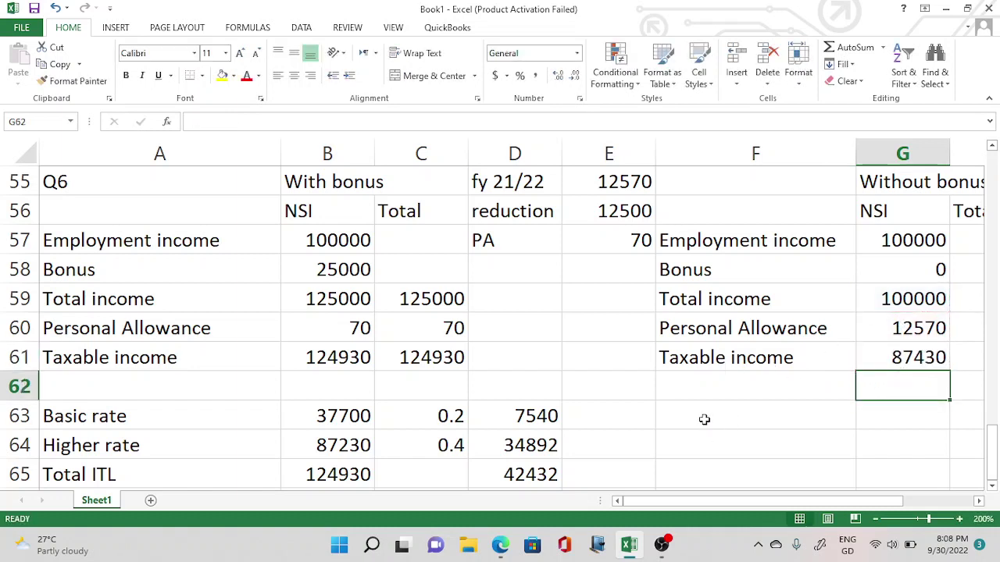
Step: Copy the Basic rate and Higher rate rows from A63:D64 to the without-bonus computation starting at F63
left_click(78, 414)
left_click_drag(78, 414, 528, 430)
key("ctrl+c")
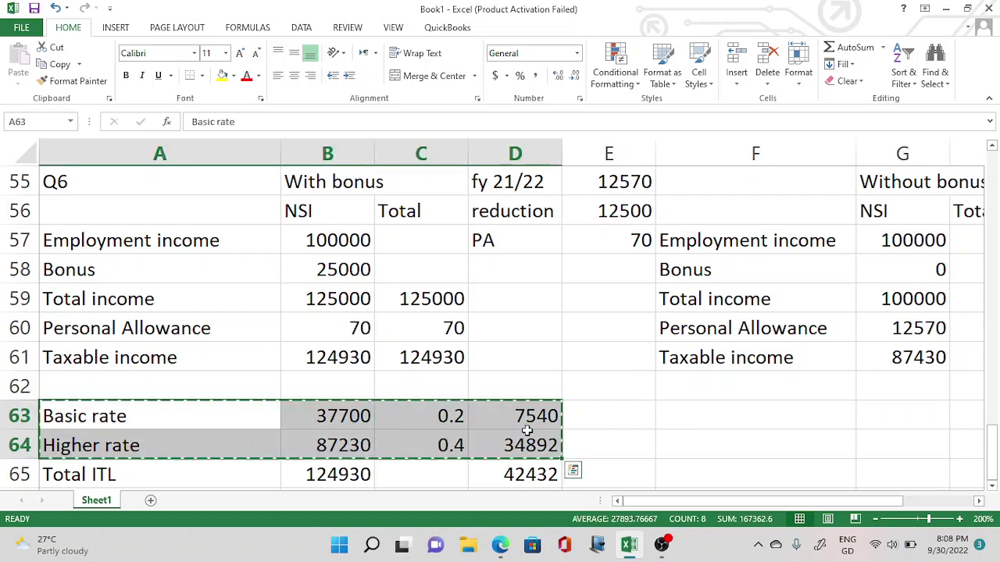
left_click(707, 411)
key("ctrl+v")
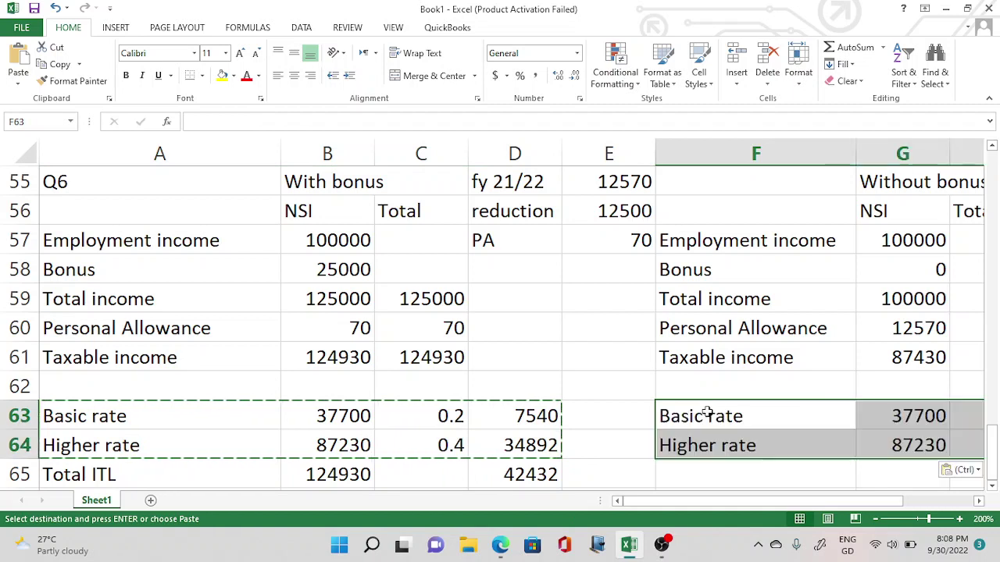
Step: Replace the copied higher rate amount in G64 with the formula =G61-G63
left_click(882, 444)
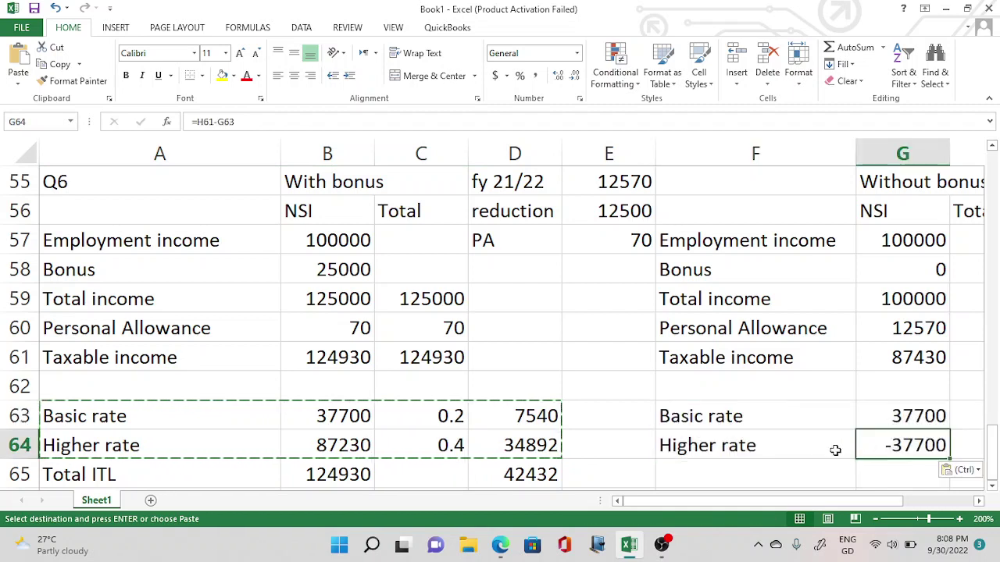
type("=")
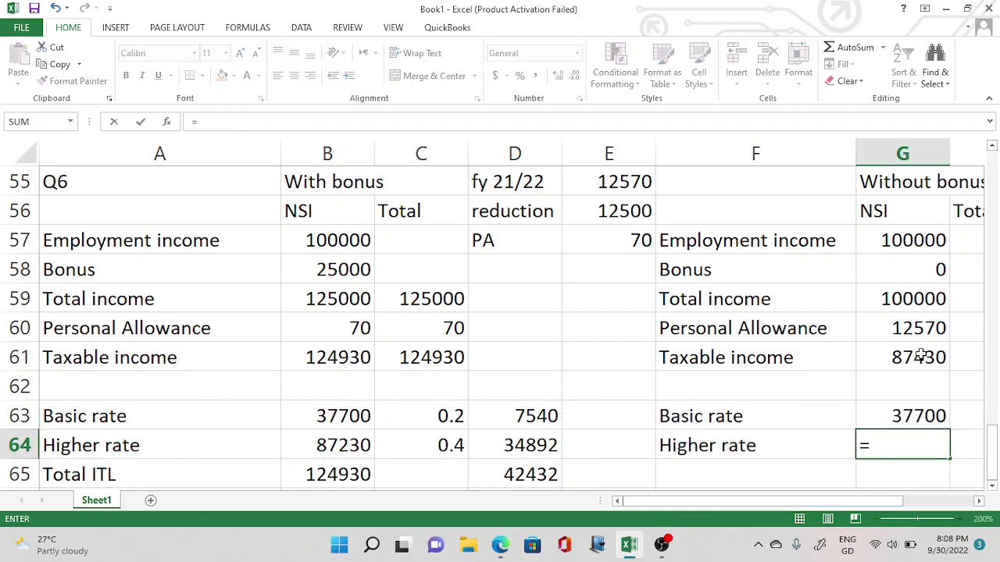
left_click(920, 357)
type("-")
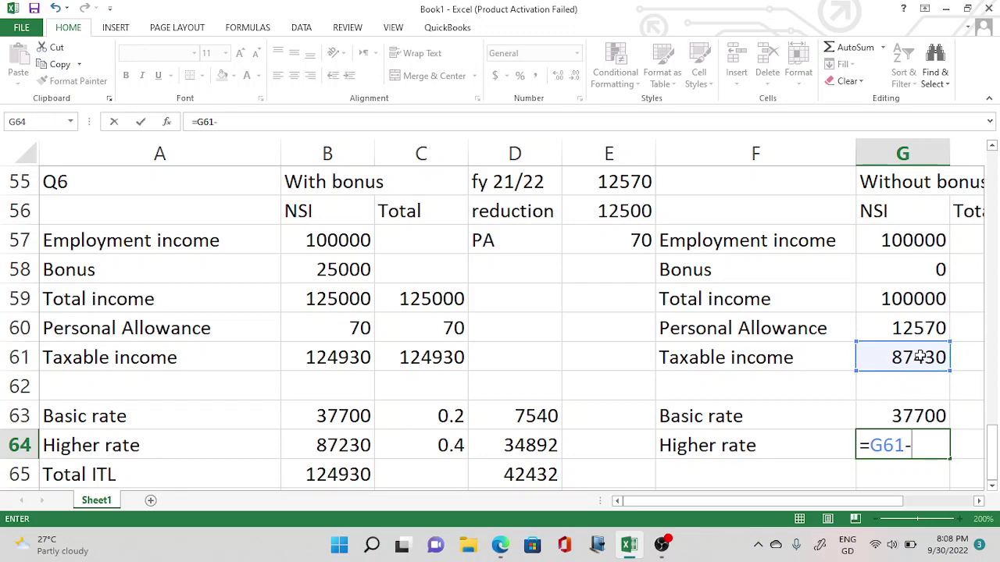
left_click(915, 414)
key("Return")
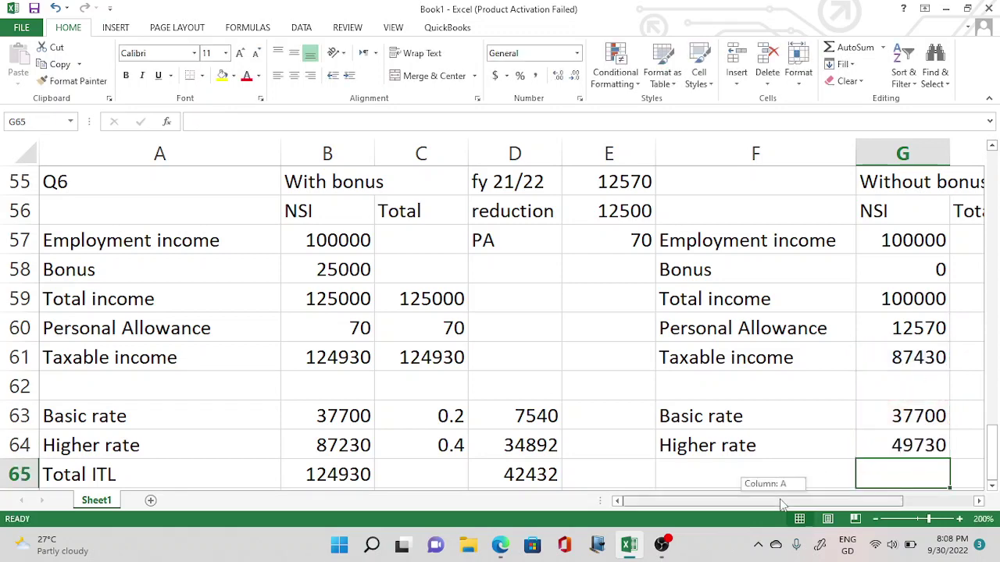
Step: Total the without-bonus tax in I65 with the formula =I63+I64
key("Right")
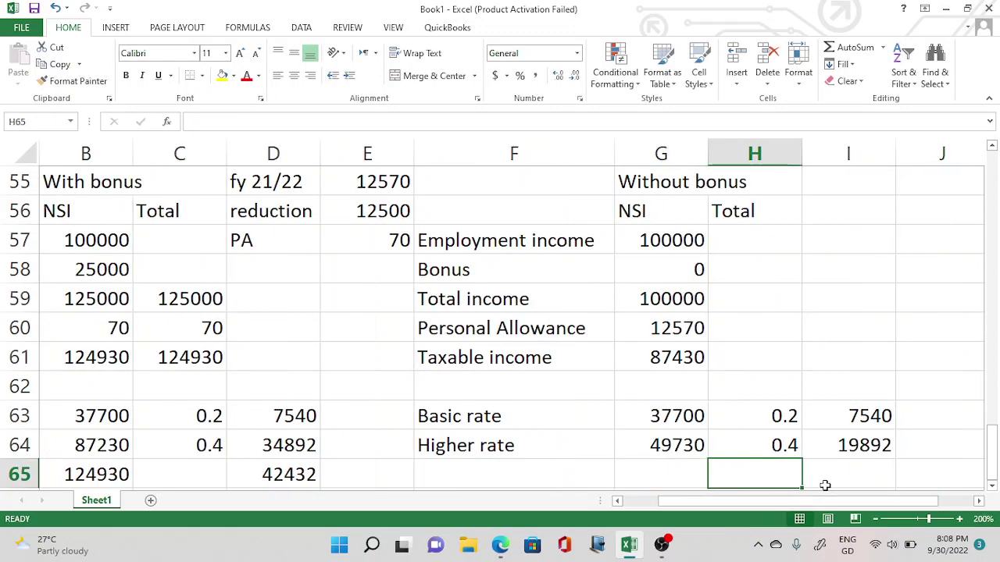
left_click(825, 486)
type("=")
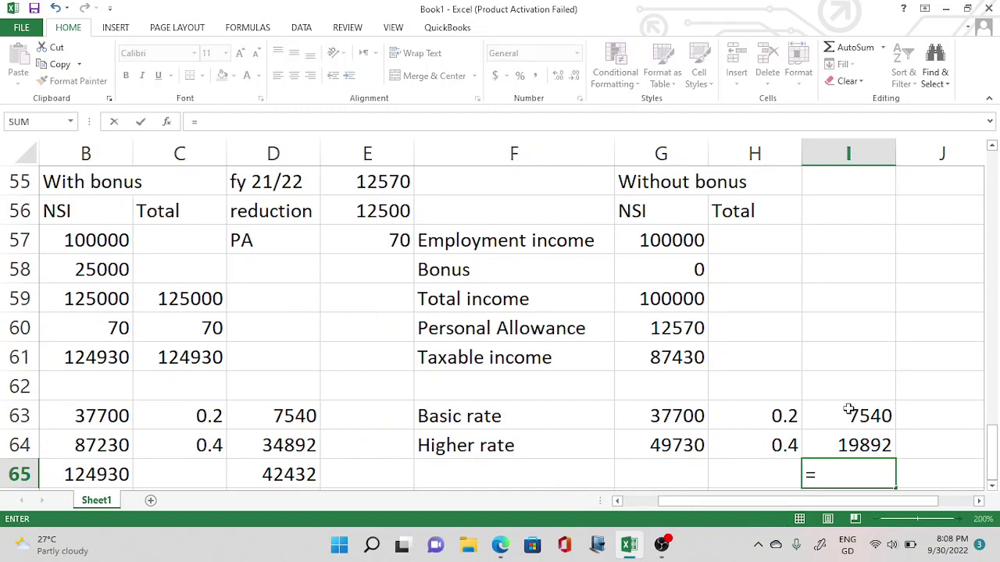
left_click(848, 409)
type("+")
left_click(841, 438)
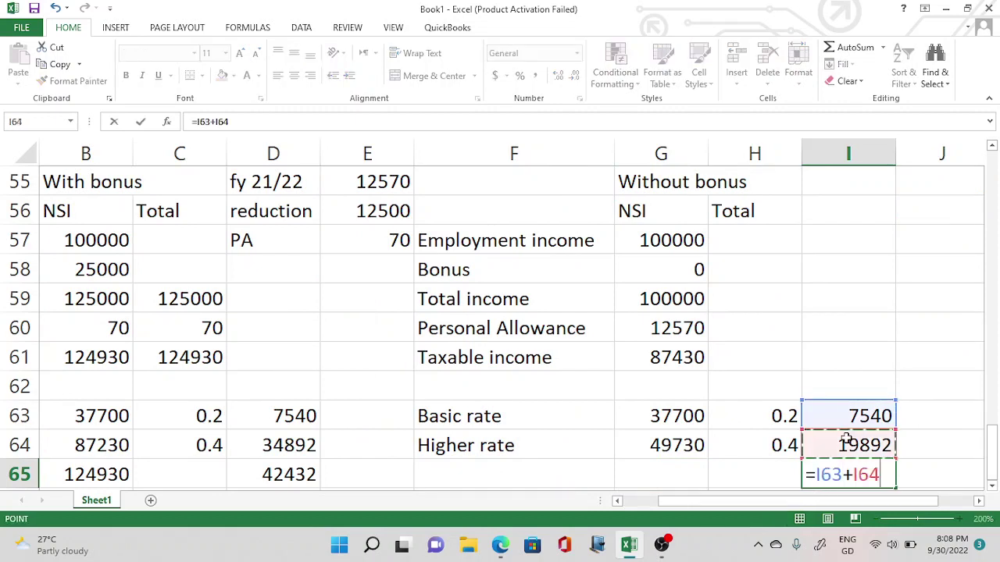
key("Return")
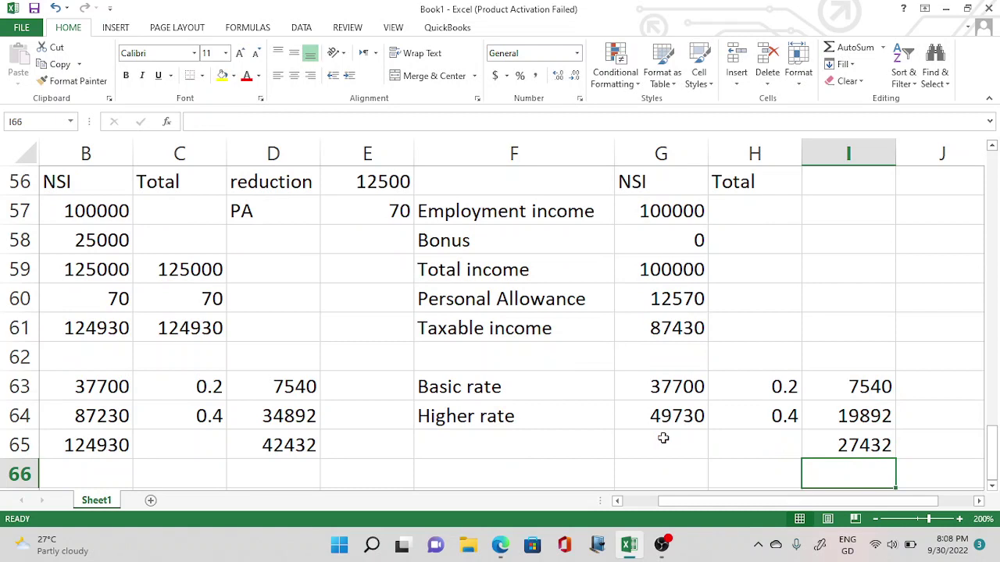
Step: Label E66 Difference and calculate the additional tax in F66 as =D65-I65
left_click(381, 479)
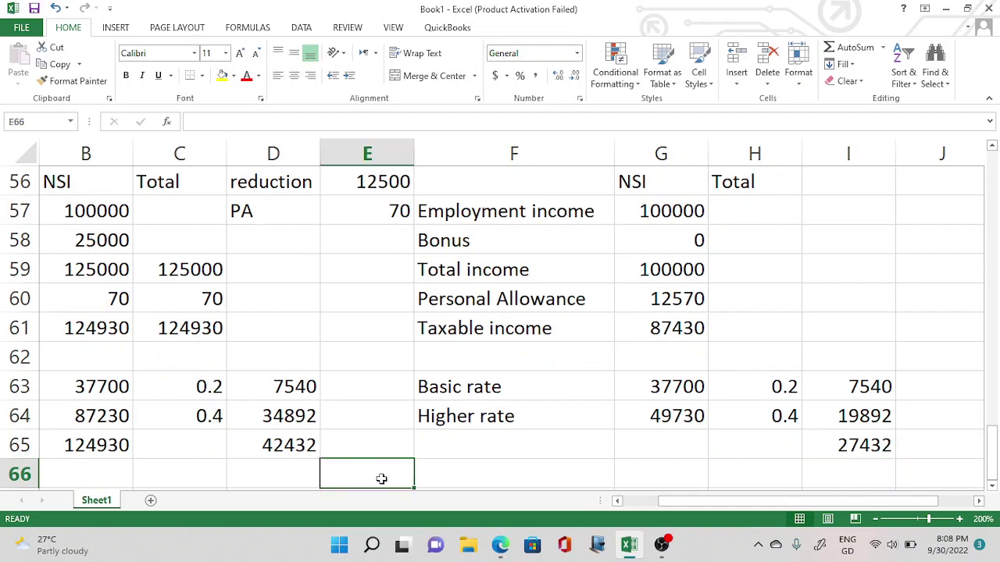
type("Difference")
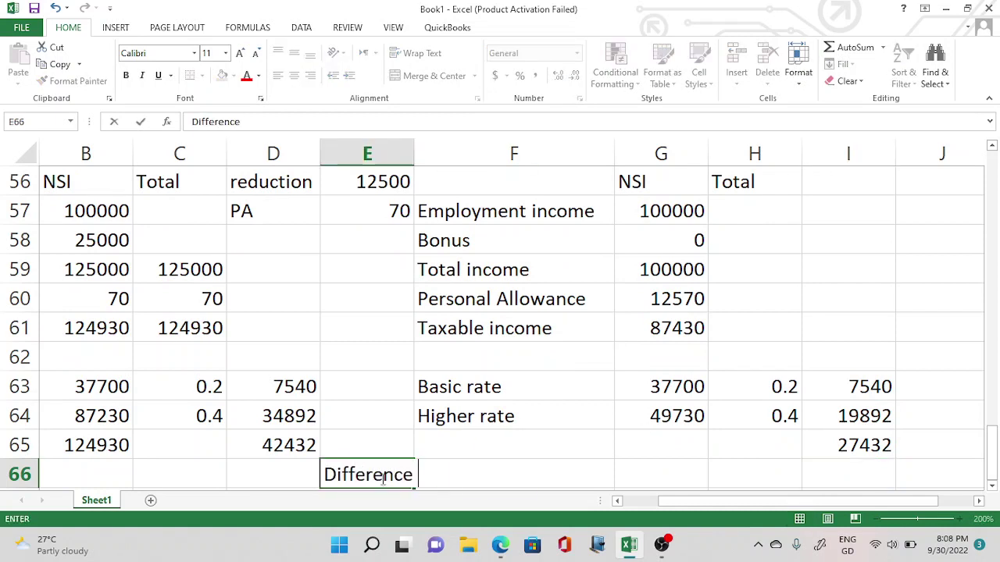
key("Tab")
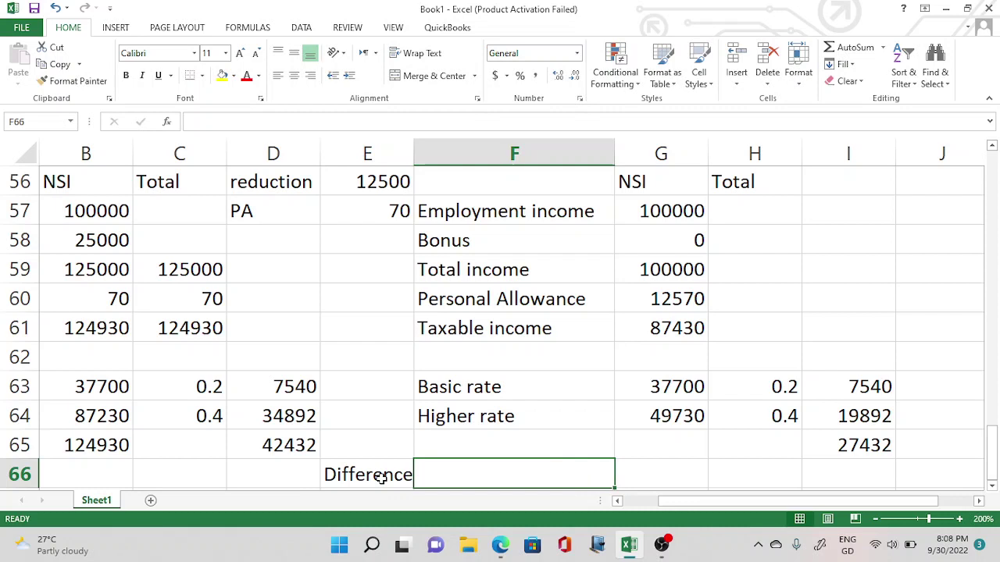
type("=")
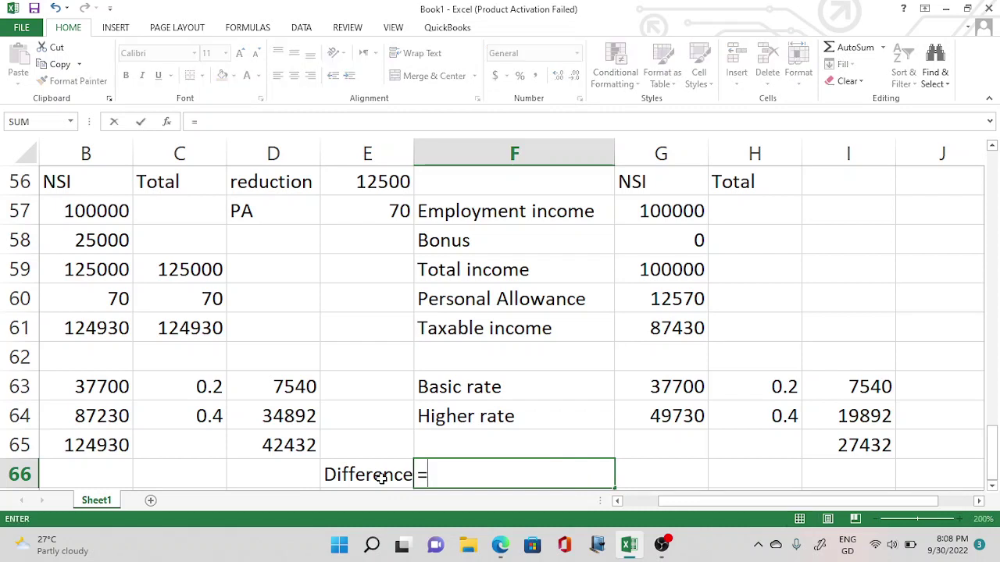
left_click(286, 445)
type("-")
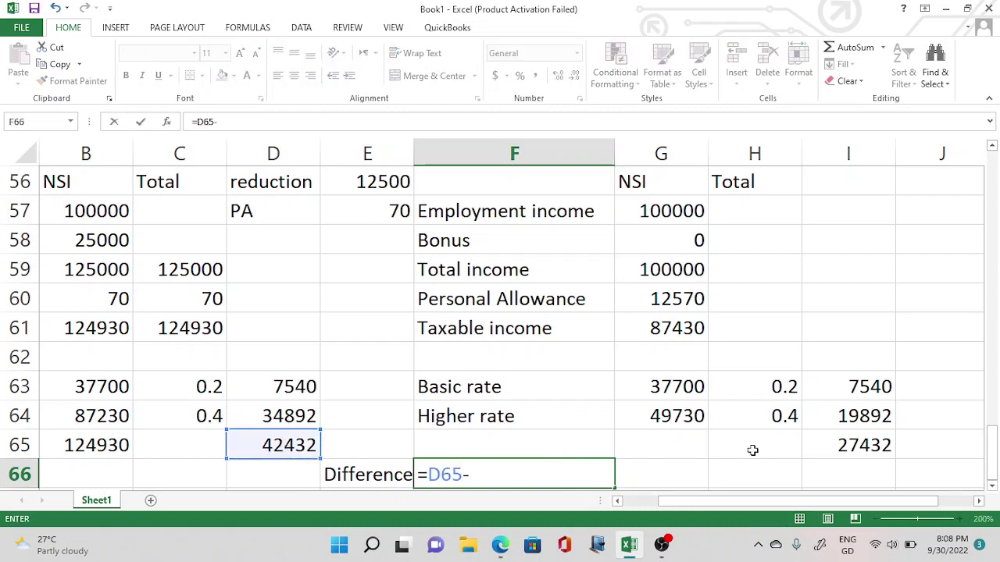
left_click(830, 445)
key("Return")
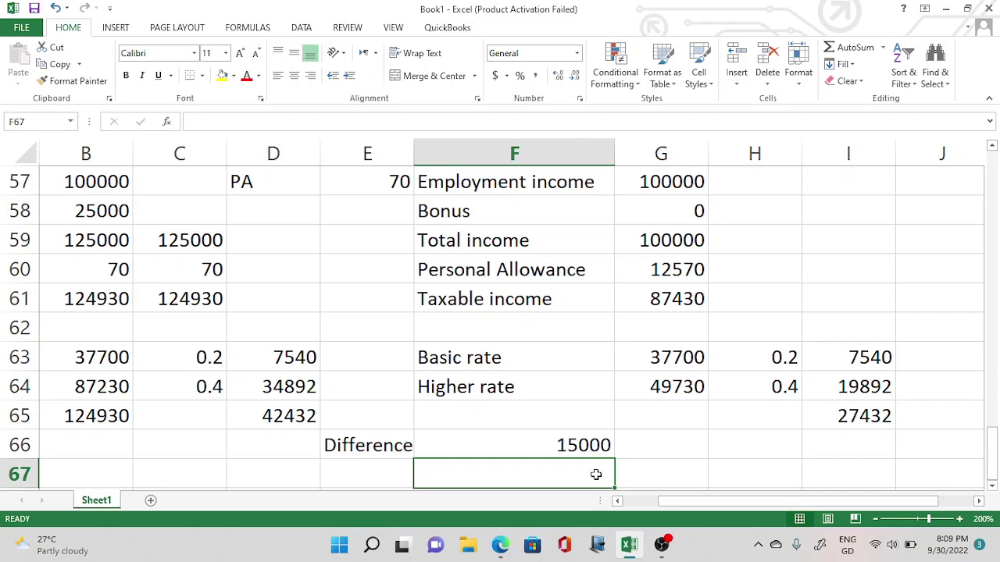
Step: Read question Q7 in the Basics of Income Tax PDF in the browser, returning to the Excel workbook
key("alt+Tab")
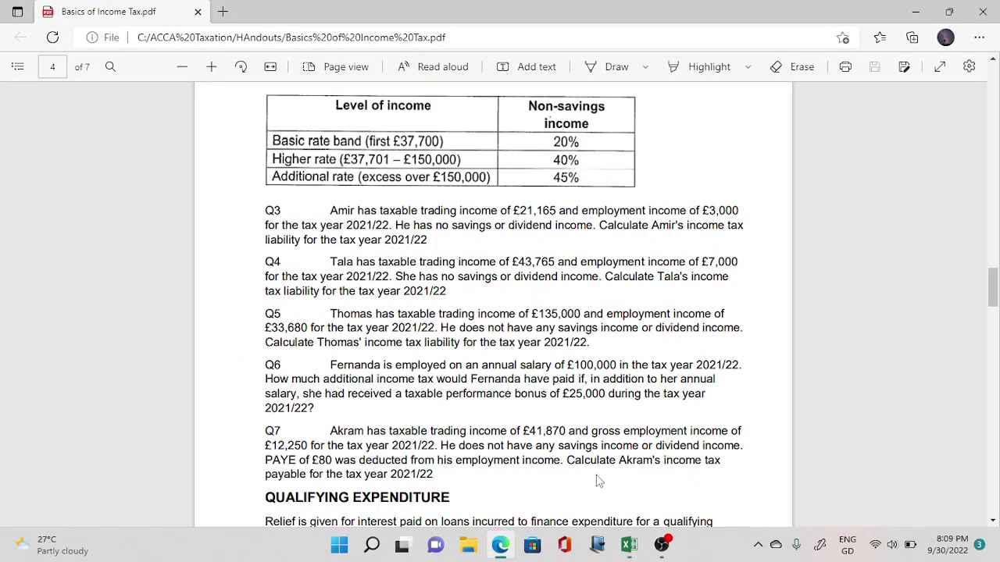
scroll(596, 476, "down", 4)
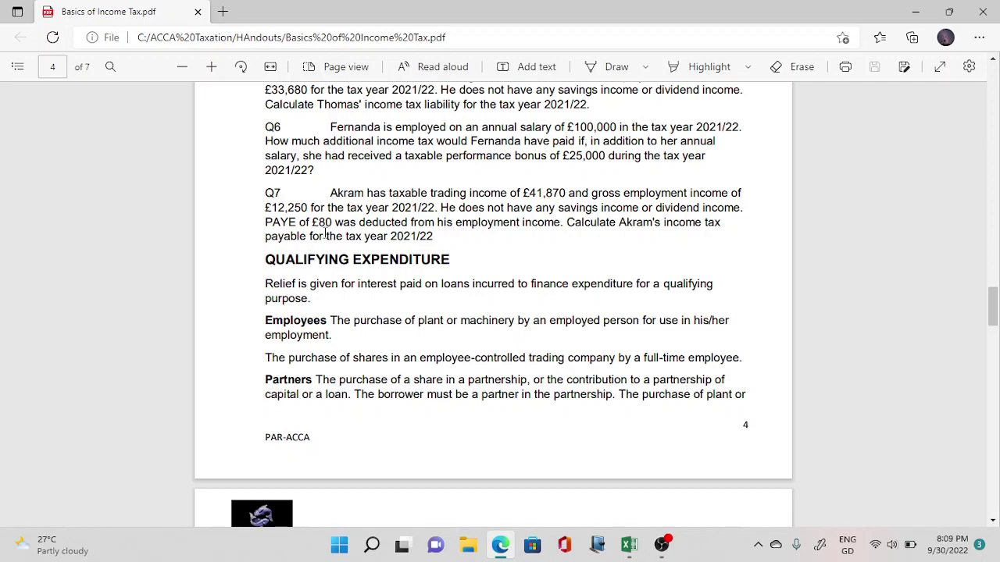
key("alt+Tab")
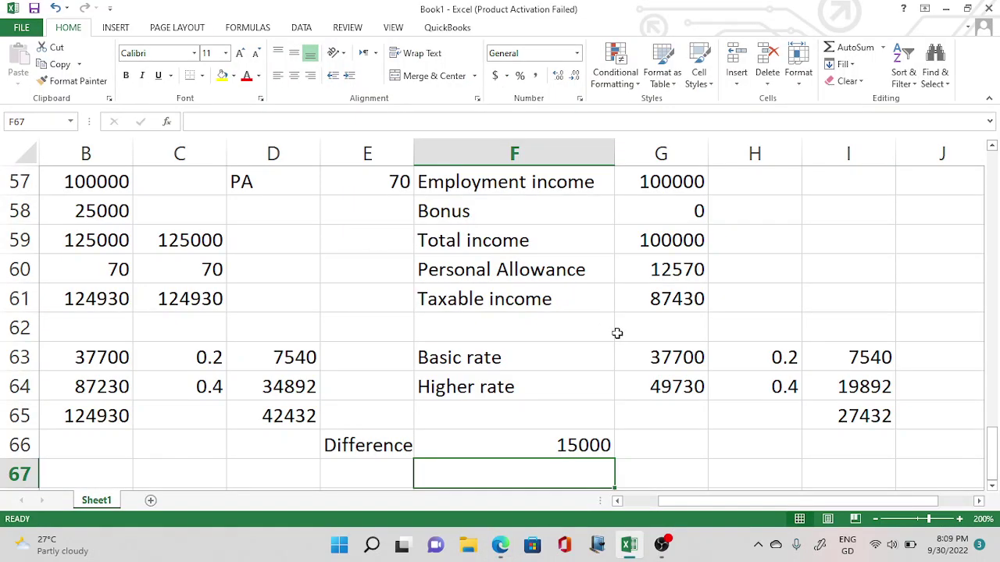
key("Left")
key("Left")
key("Left")
key("Left")
key("Left")
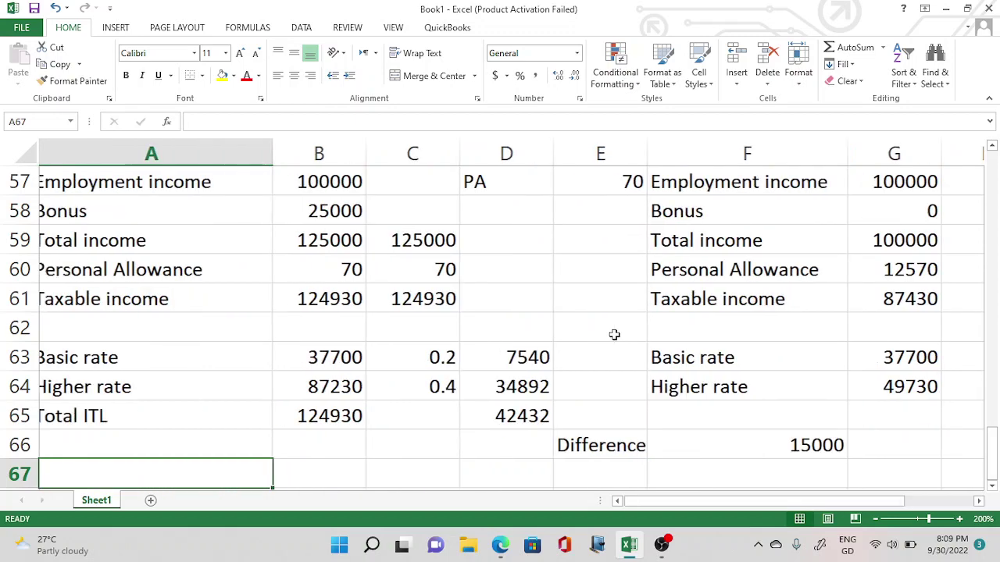
key("Up")
key("Up")
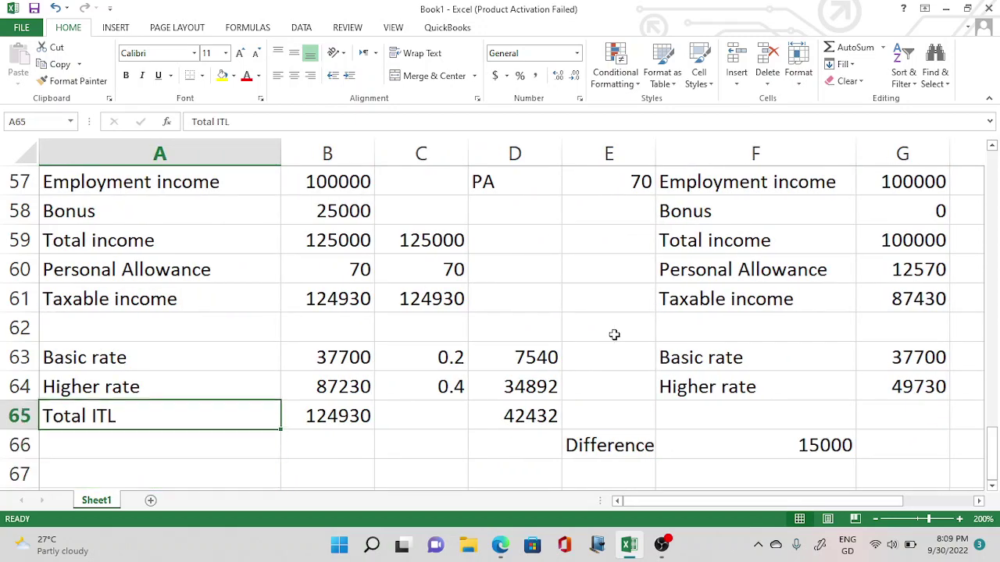
key("Down")
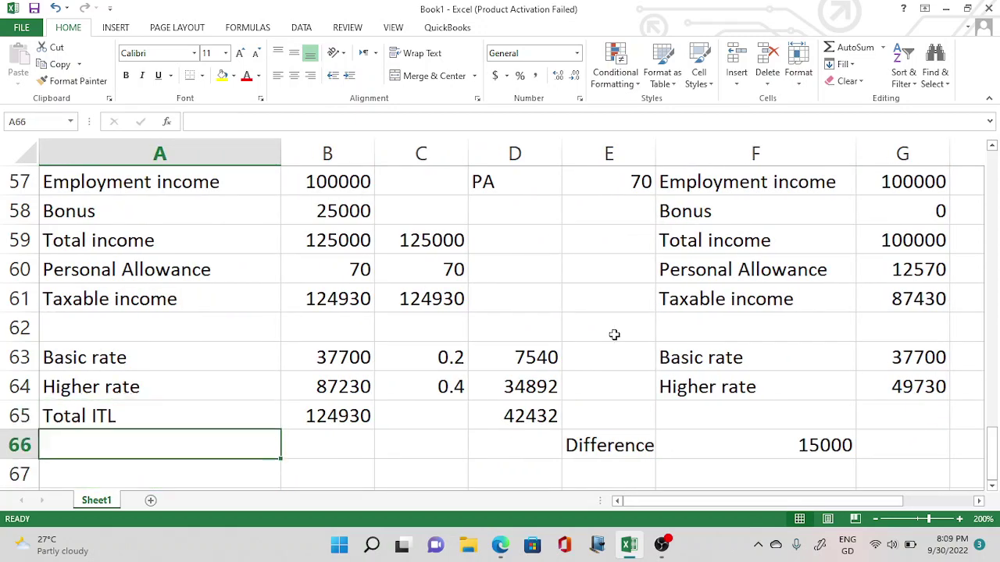
key("Down")
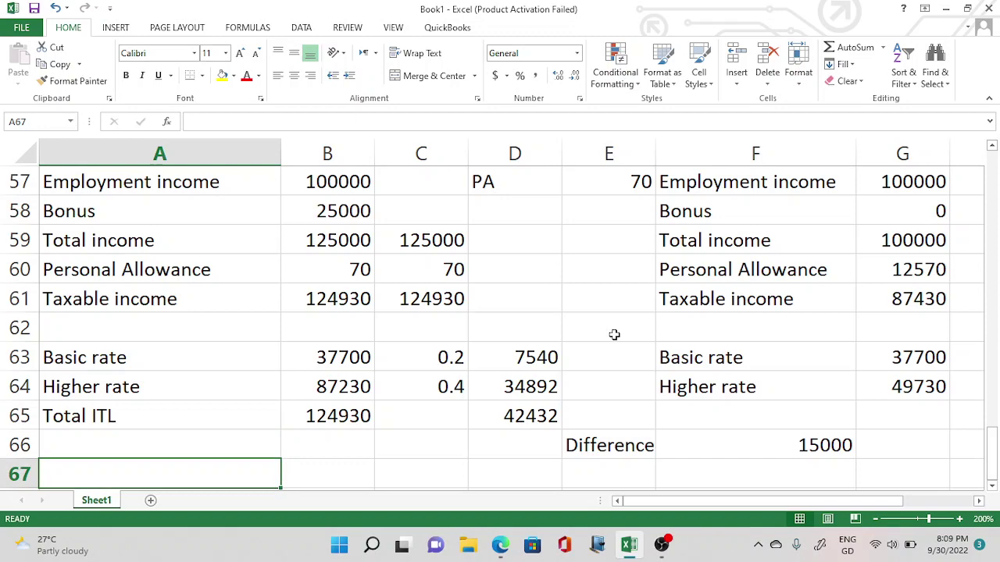
key("Down")
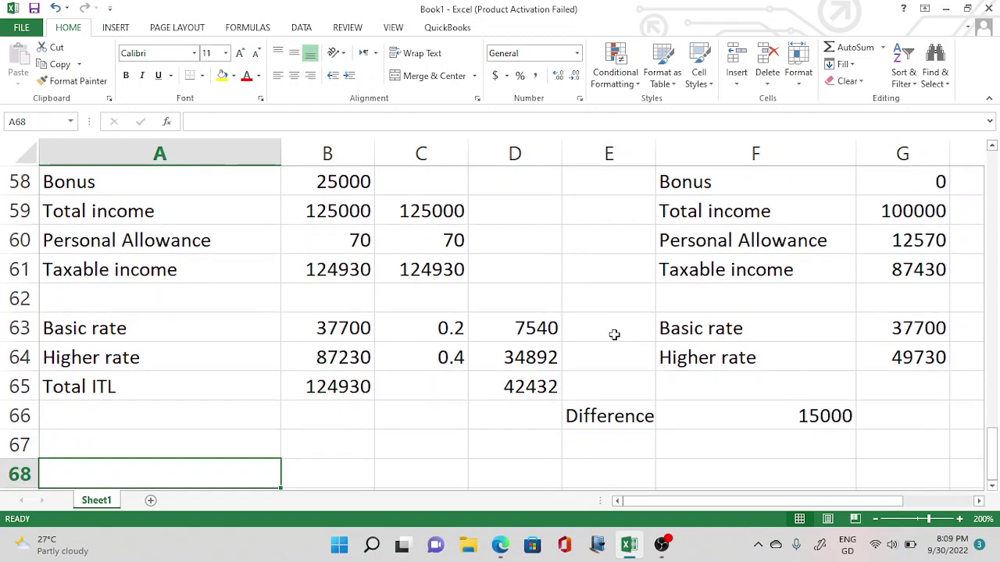
key("alt+Tab")
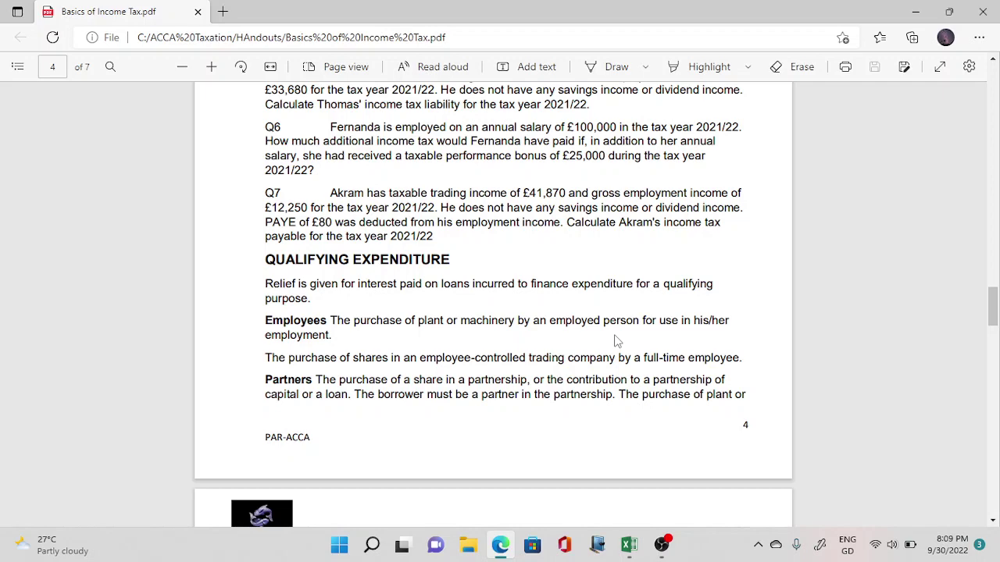
key("alt+Tab")
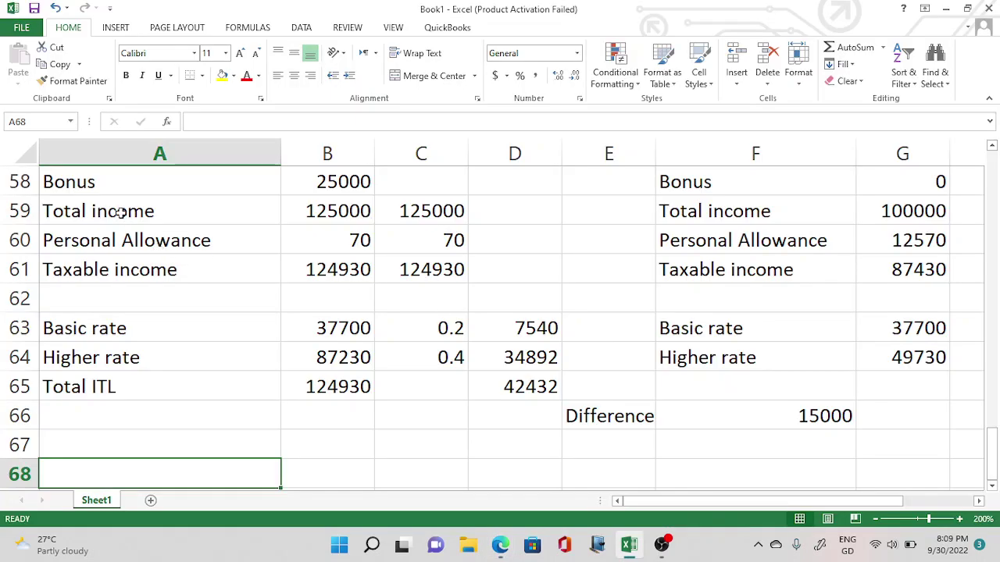
Step: Copy the whole Q5 computation in A42:D53, including its income tax liability section
left_click(119, 212)
key("Up")
key("Up")
key("Up")
key("Up")
key("Up")
key("Up")
key("Up")
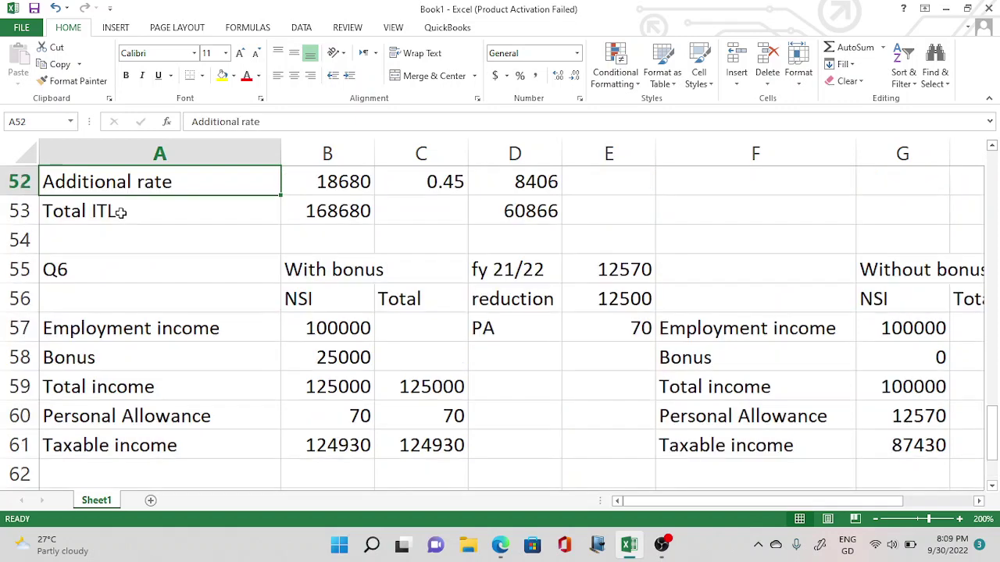
key("Up")
key("Up")
key("Up")
key("Up")
key("Up")
key("Up")
key("Up")
key("Up")
key("Up")
key("Up")
key("Up")
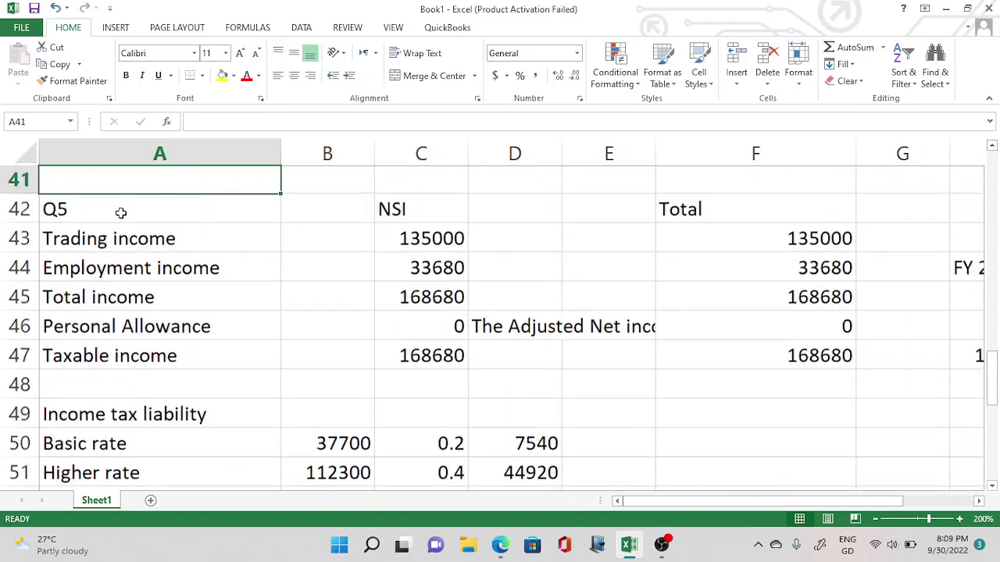
key("Up")
key("Down")
key("Down")
key("Down")
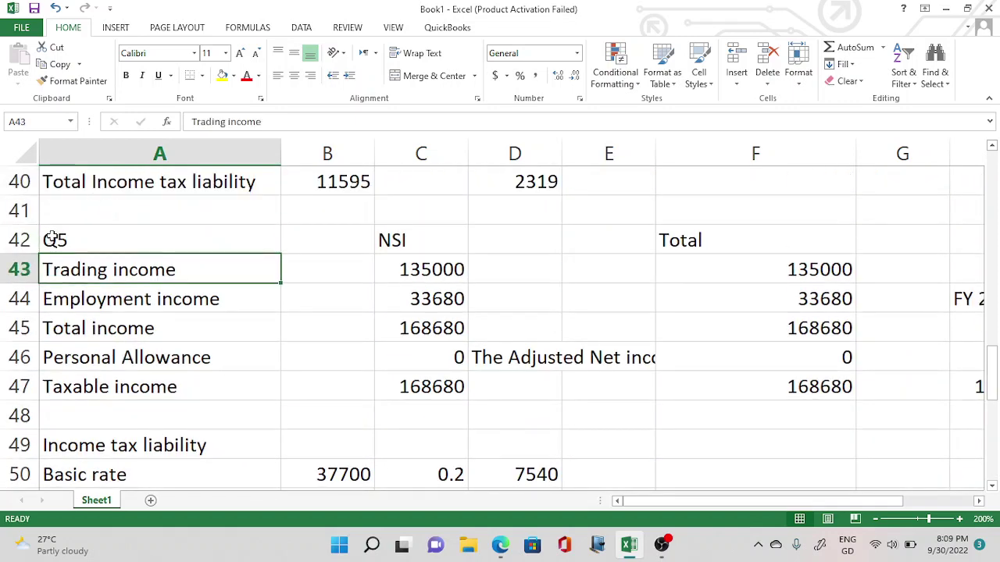
left_click_drag(51, 239, 536, 361)
key("ctrl+c")
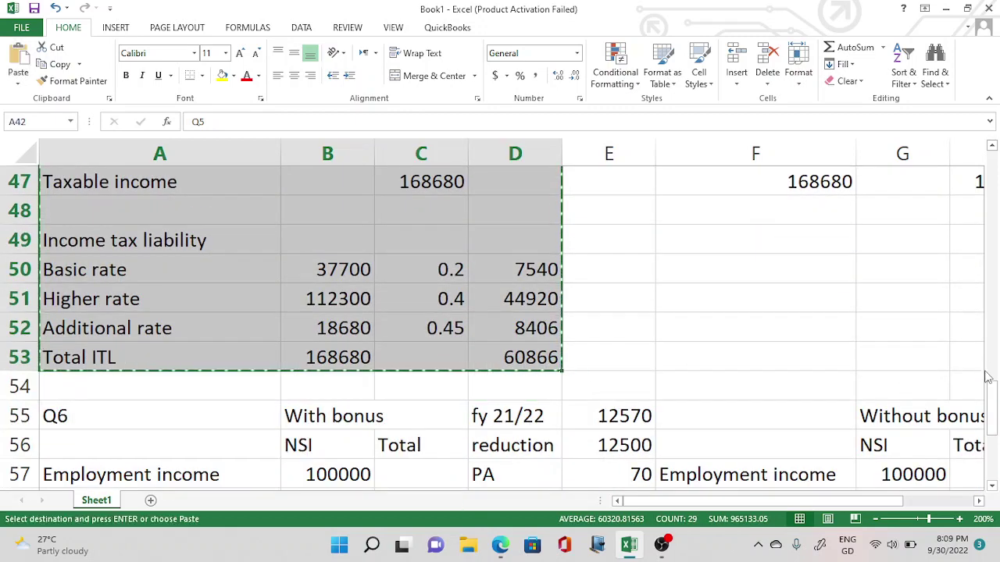
Step: Paste the copied computation below the Q6 working, starting at A68
left_click_drag(991, 406, 991, 457)
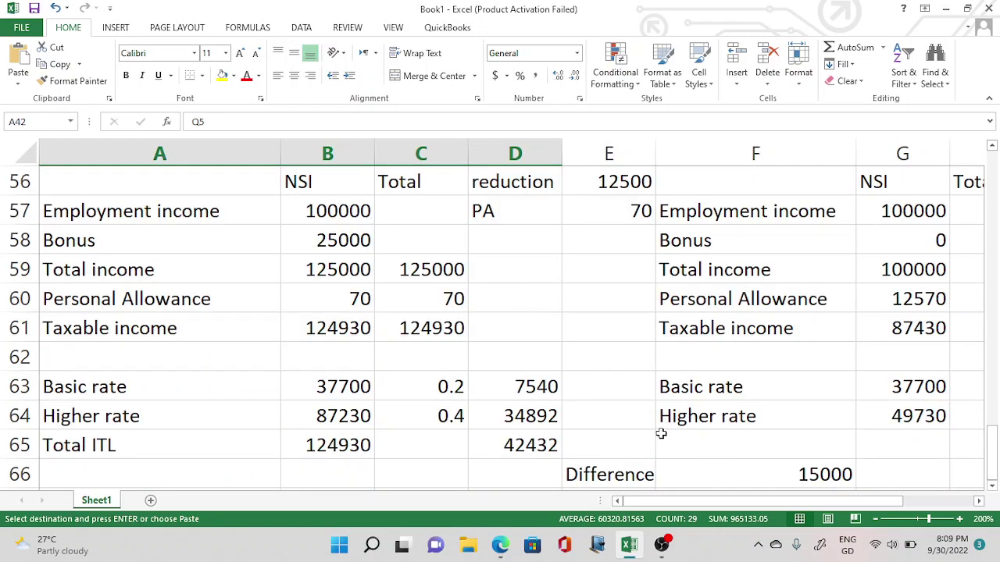
left_click(237, 422)
key("Down")
key("Down")
key("Down")
key("Down")
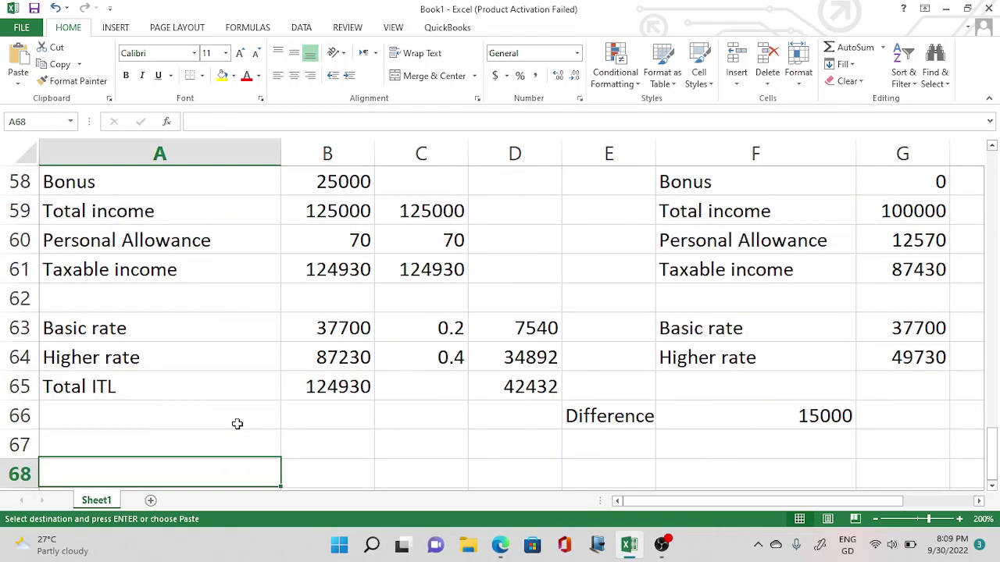
key("Down")
key("Down")
key("Down")
key("Down")
key("Down")
key("Down")
key("Down")
key("Up")
key("Up")
key("Up")
key("Up")
key("Up")
key("Up")
key("Up")
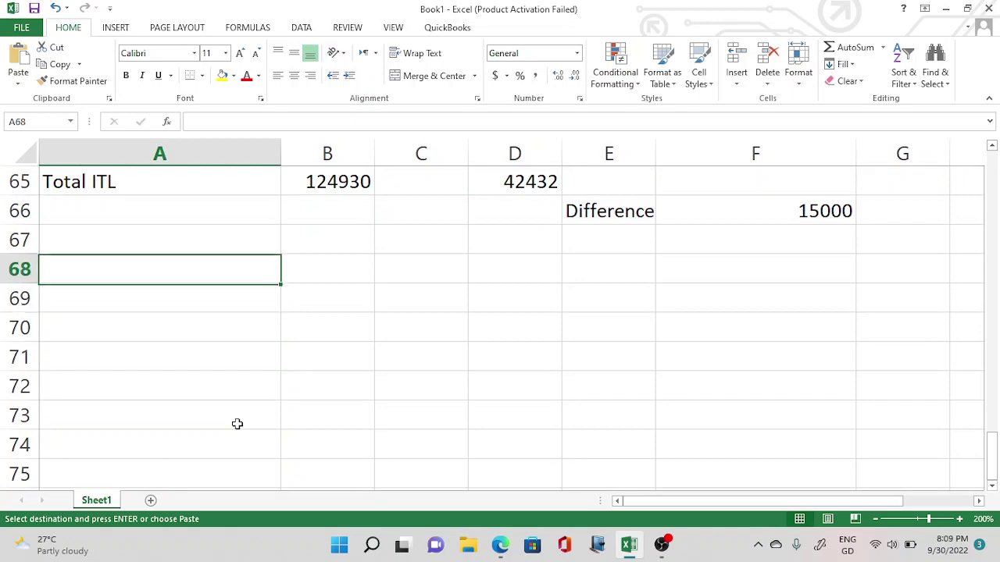
key("ctrl+v")
Step: Relabel the pasted computation's heading in A68 as Q7
left_click(192, 348)
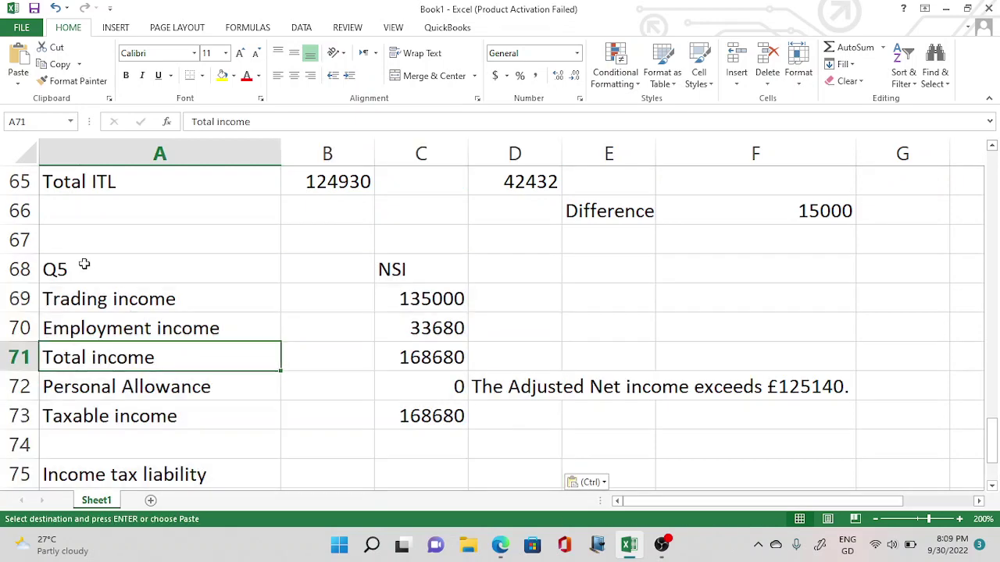
left_click(84, 265)
key("alt+Tab")
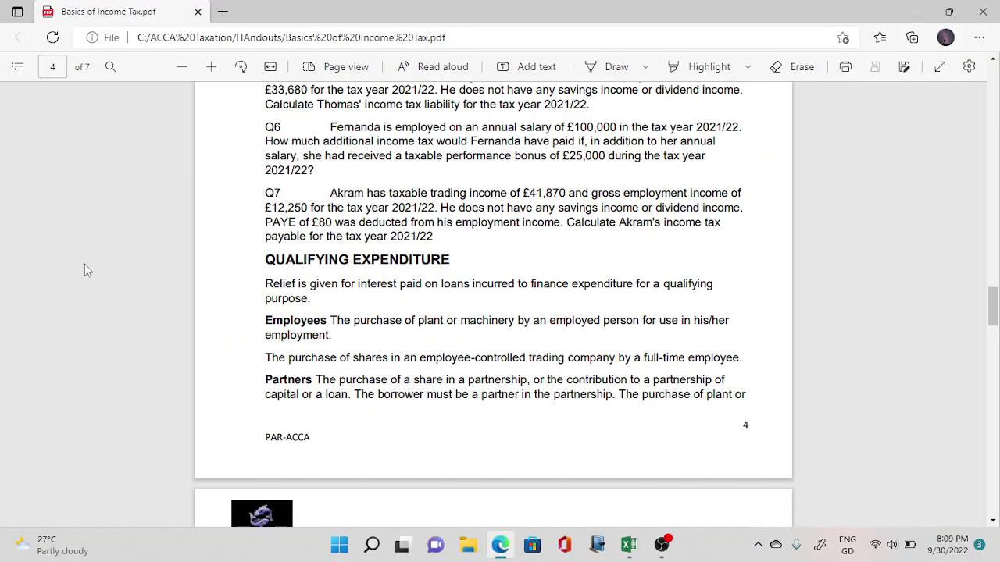
key("alt+Tab")
type("Q7")
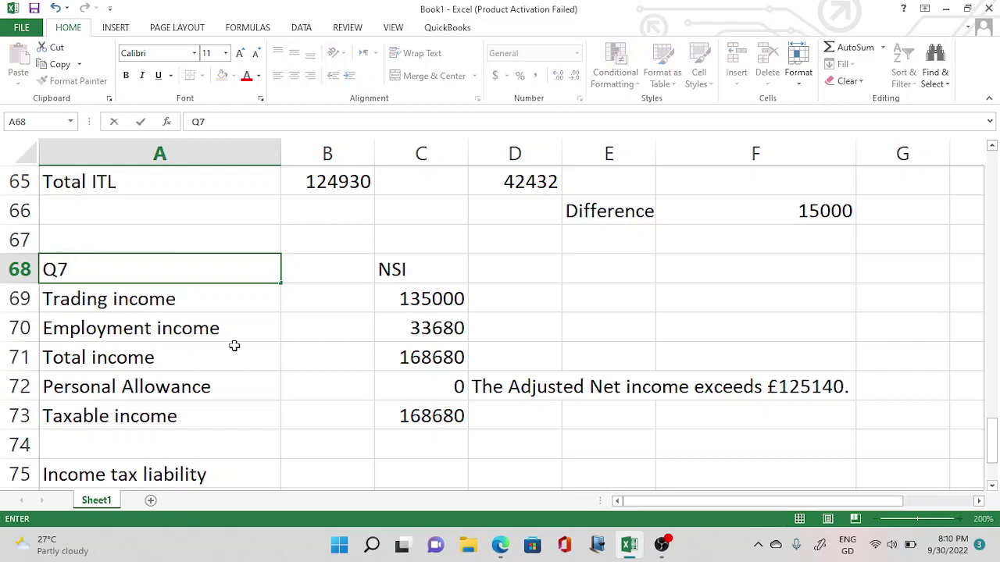
Step: Using the Q7 figures in the PDF, set trading income in C69 to 41870 and employment income in C70 to 12250
key("alt+Tab")
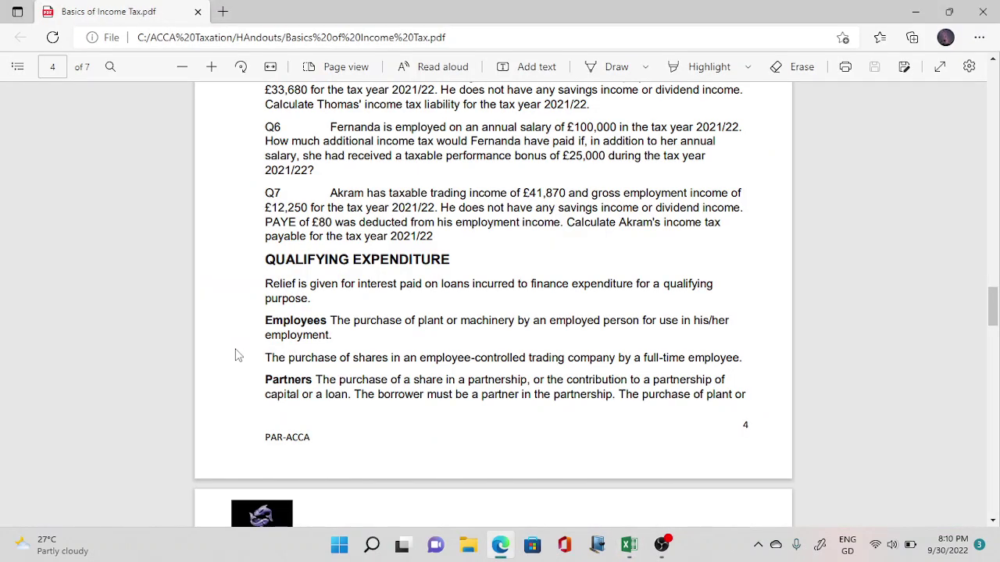
key("alt+Tab")
left_click(453, 300)
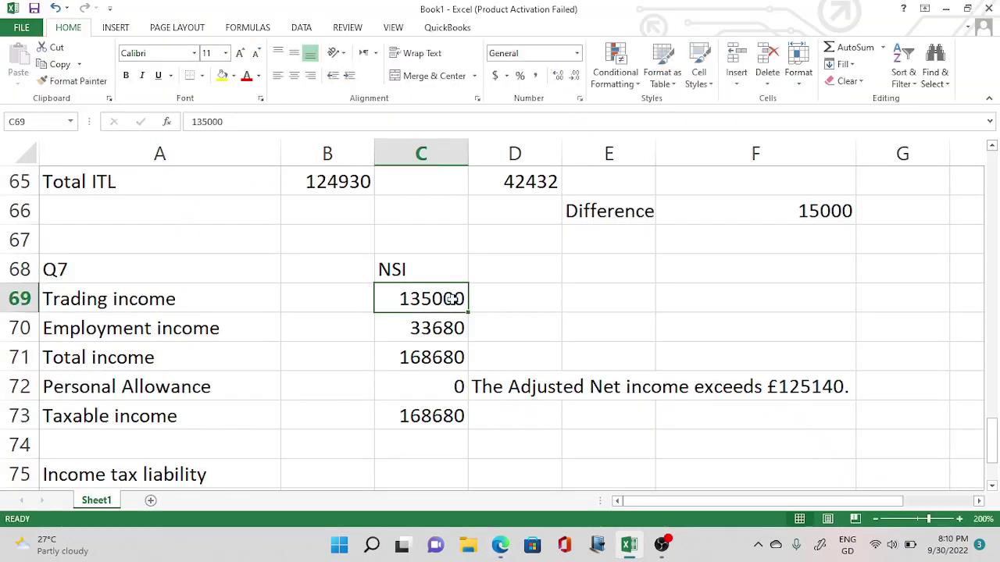
type("41870")
key("Return")
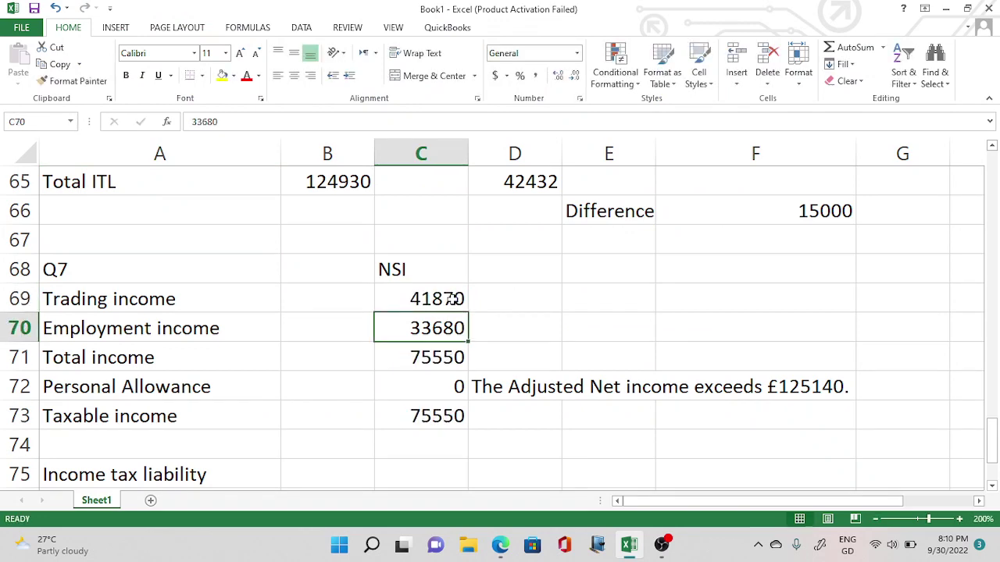
key("alt+Tab")
key("alt+Tab")
type("12250")
key("Return")
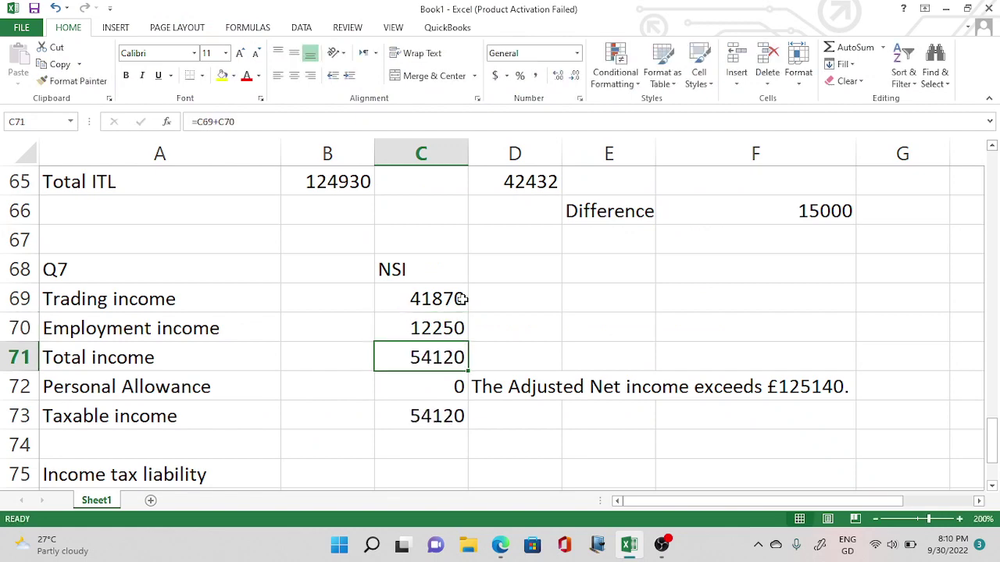
Step: Set Q7's personal allowance in C72 to 12570 and clear the adjusted net income note in D72
key("alt+Tab")
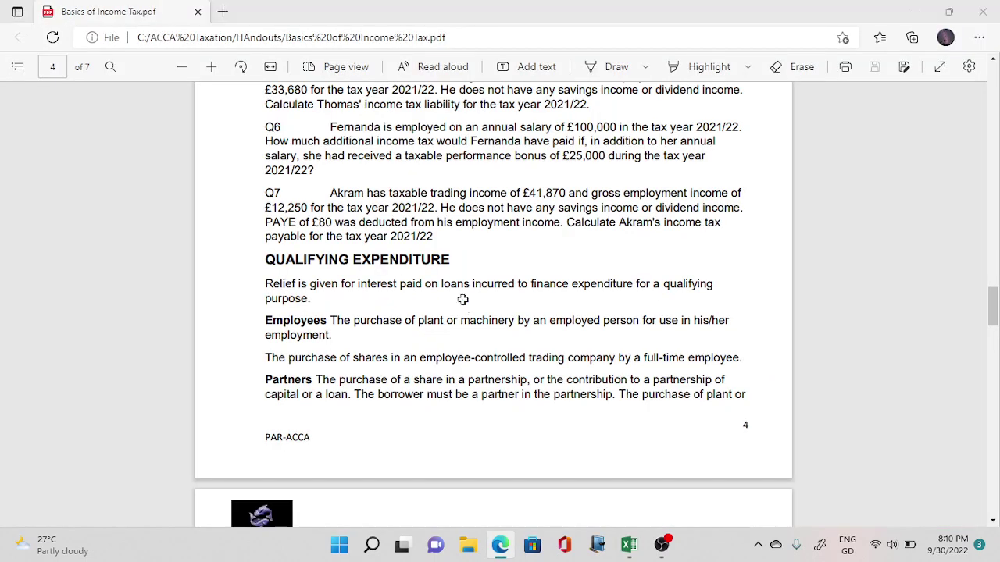
key("alt+Tab")
left_click(433, 388)
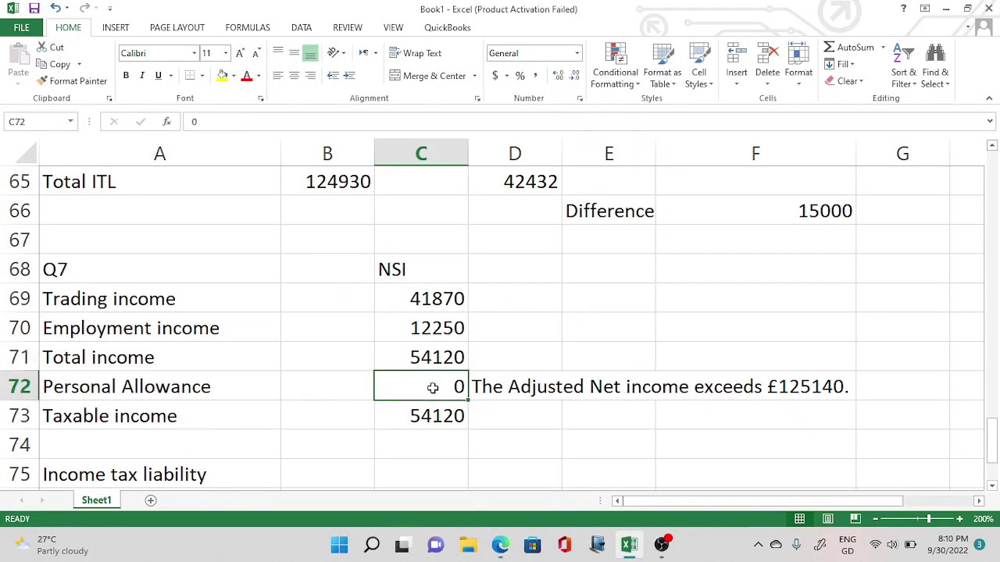
type("12570")
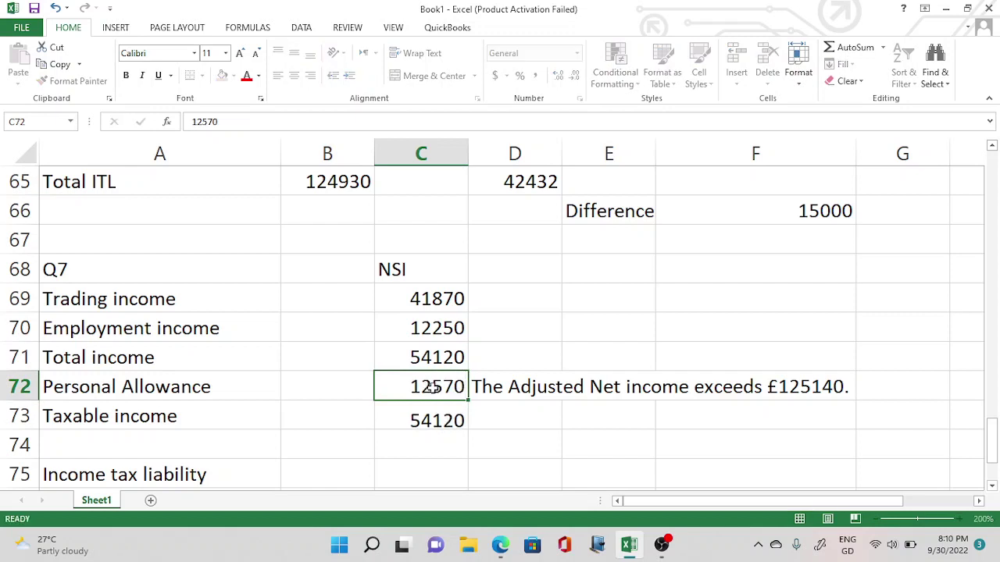
key("Return")
left_click(584, 378)
left_click(528, 387)
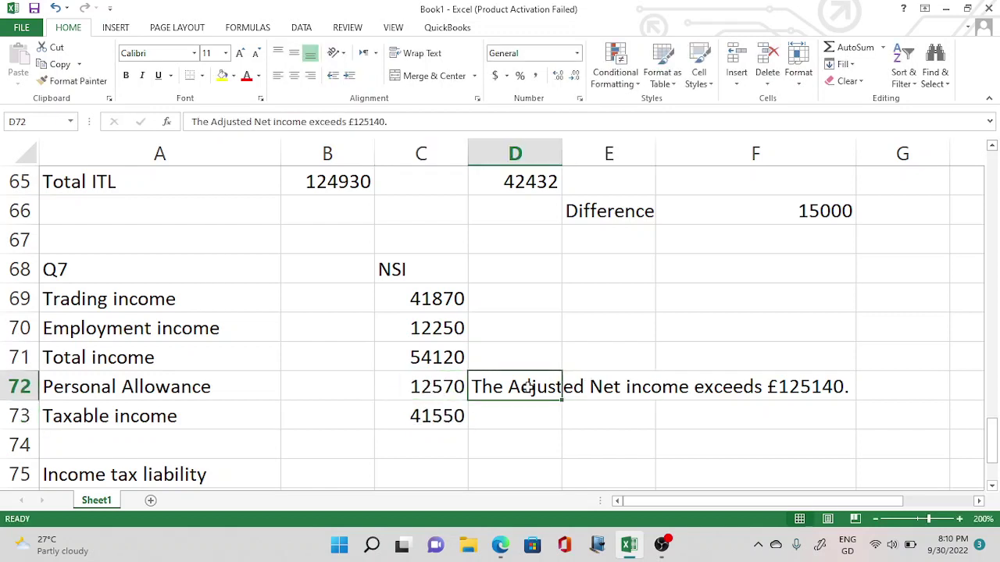
key("BackSpace")
left_click(601, 419)
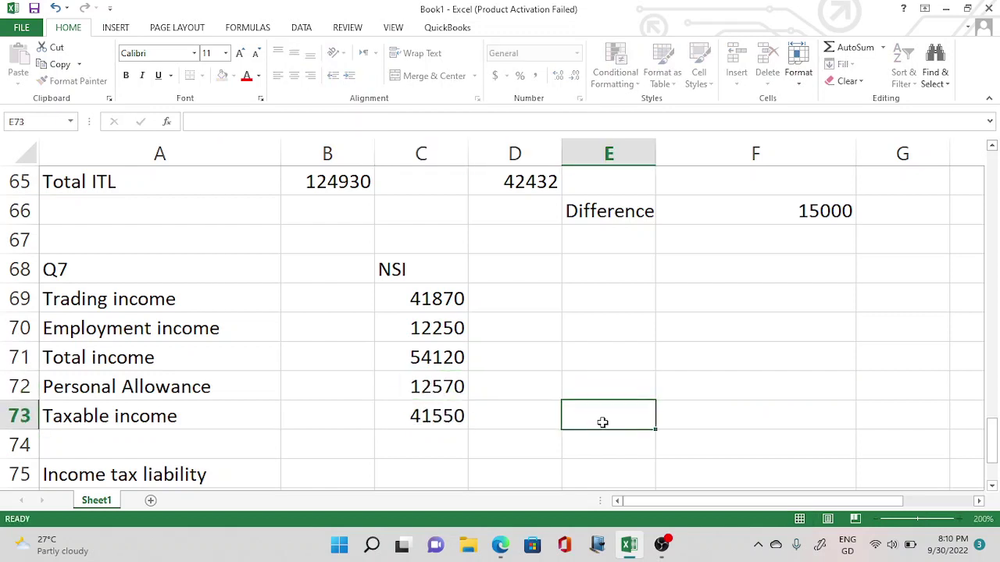
Step: Calculate Q7's higher rate band in B77 as taxable income less the basic rate band, =C73-B76
left_click(453, 420)
left_click_drag(992, 441, 992, 449)
left_click(354, 418)
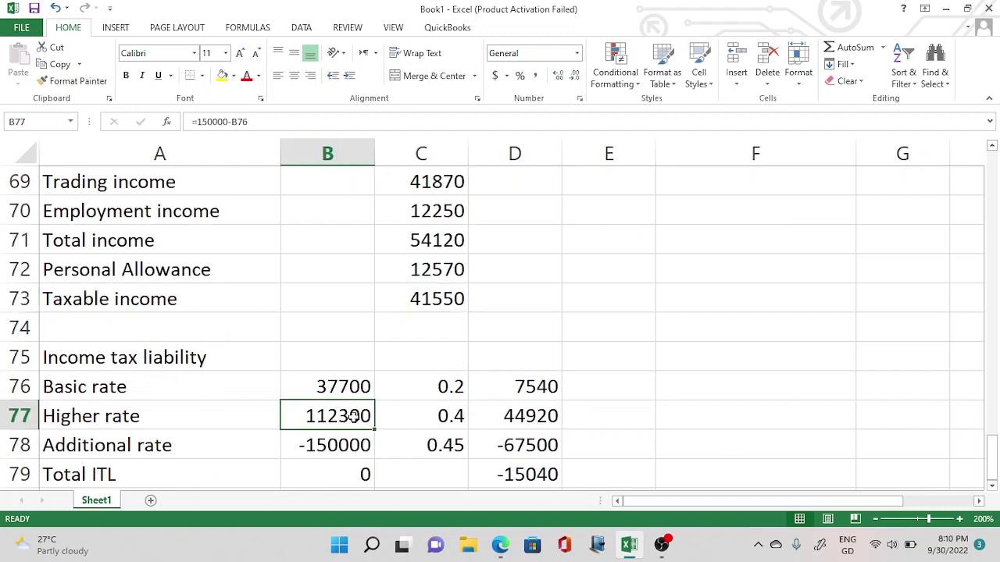
type("=")
left_click(443, 299)
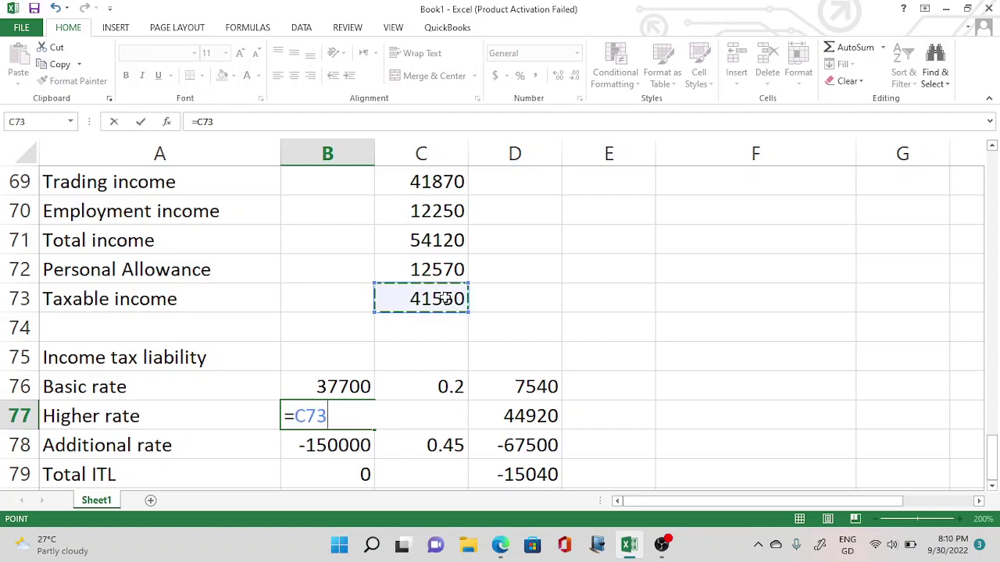
type("-")
left_click(348, 382)
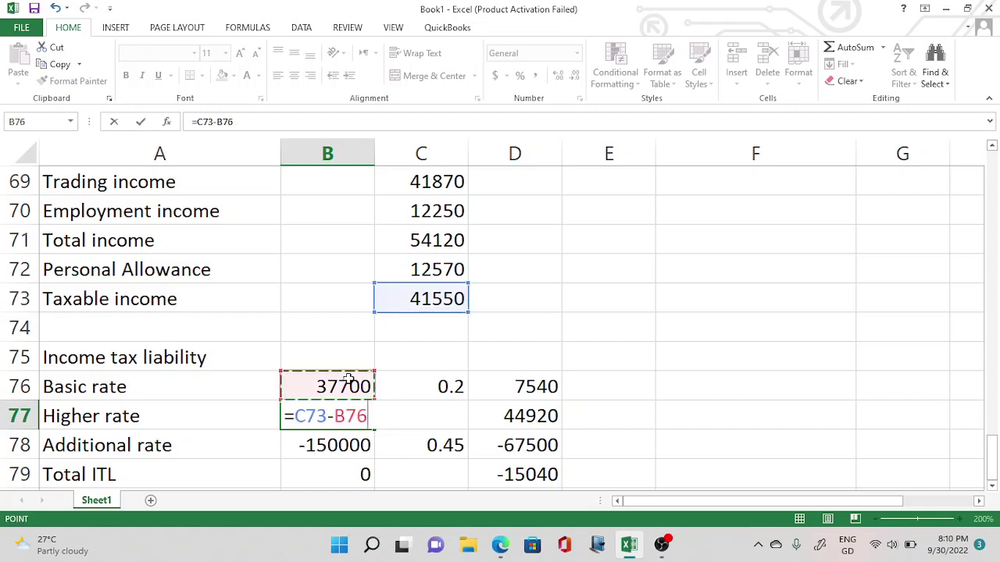
key("Return")
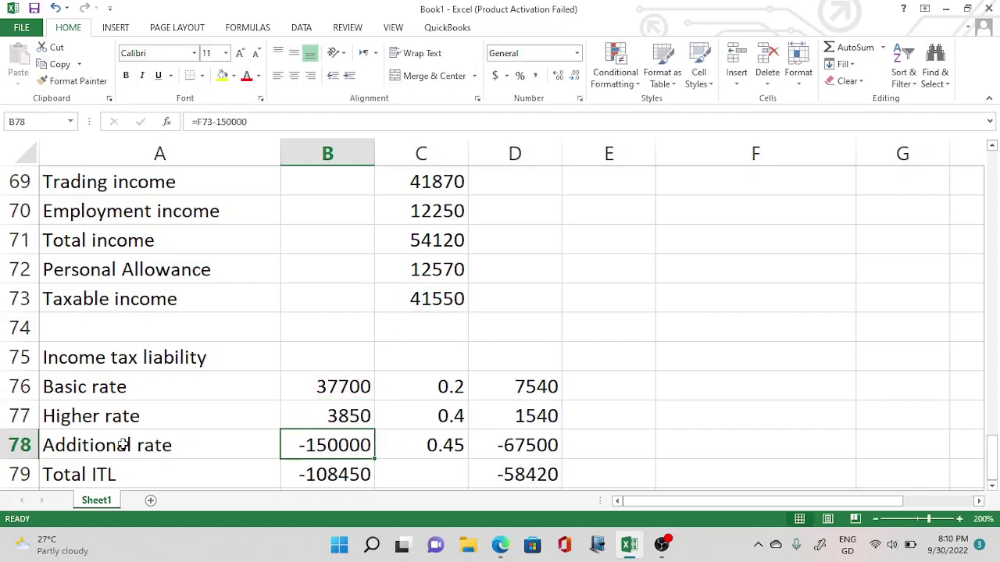
Step: Clear the additional rate label, amount, rate and tax from row 78 of the Q7 computation
left_click(123, 445)
key("Delete")
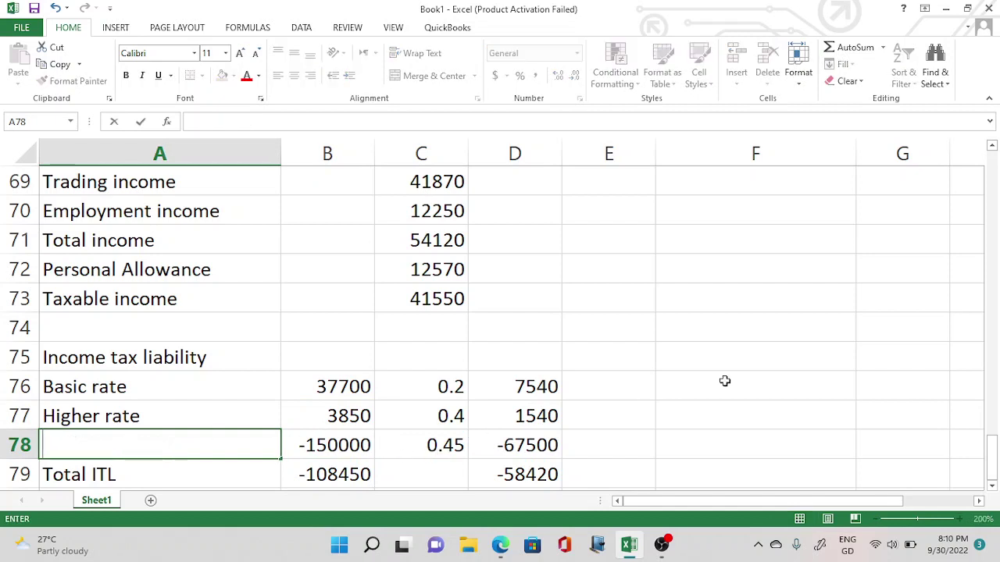
left_click(744, 376)
left_click(351, 447)
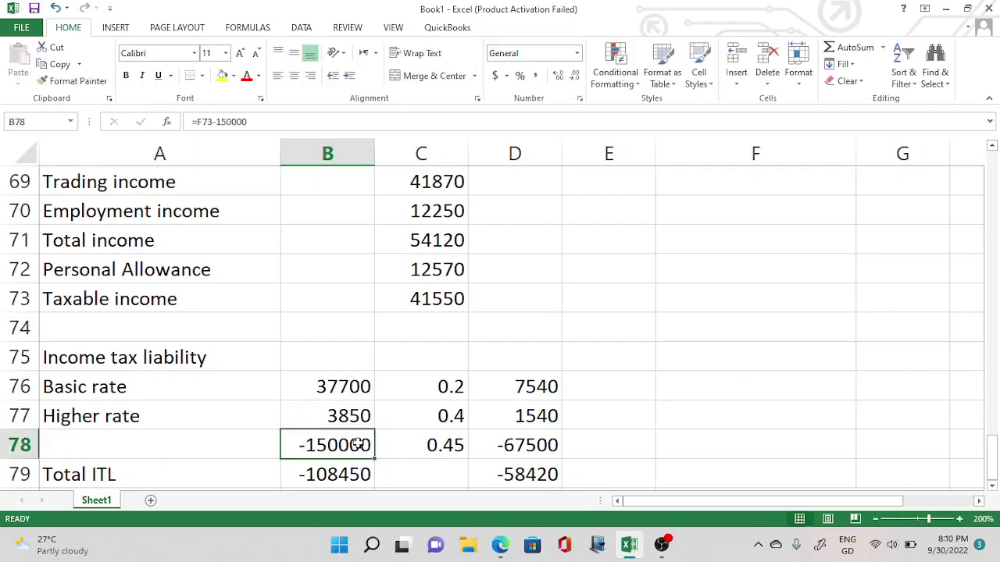
double_click(359, 445)
key("ctrl+a")
key("BackSpace")
left_click(509, 440)
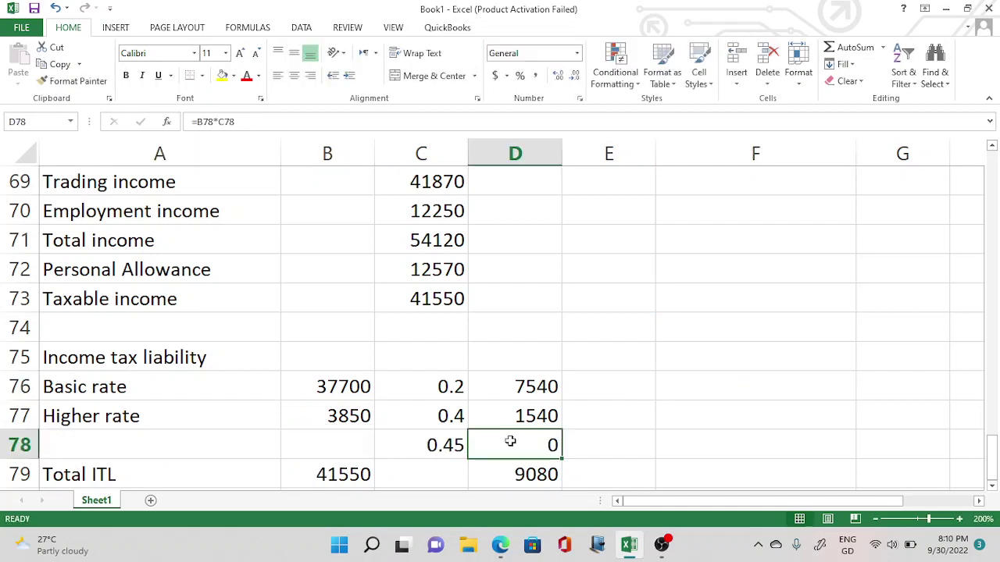
double_click(512, 443)
left_click(456, 445)
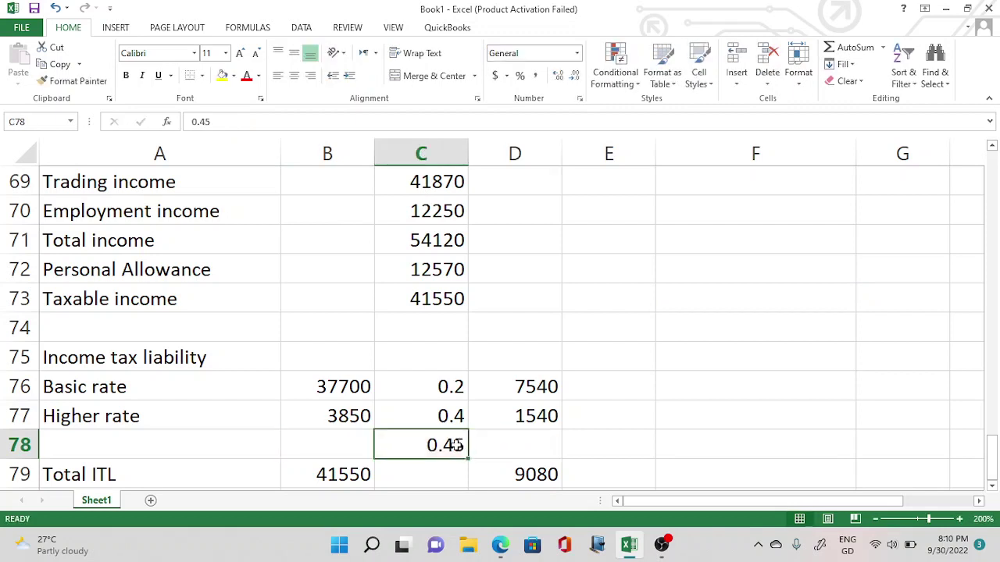
key("Delete")
Step: Add a PAYE row directly below Total ITL, with the label in A80 and 80 in D80
left_click(840, 317)
key("Down")
key("Down")
key("Down")
key("Down")
key("Down")
key("Down")
key("Down")
key("Down")
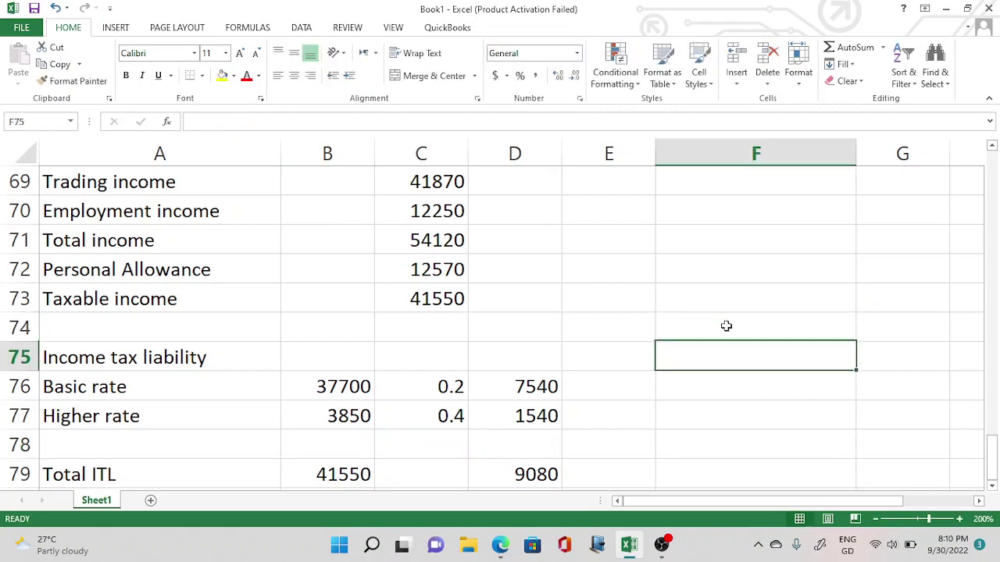
key("Left")
key("Left")
key("Left")
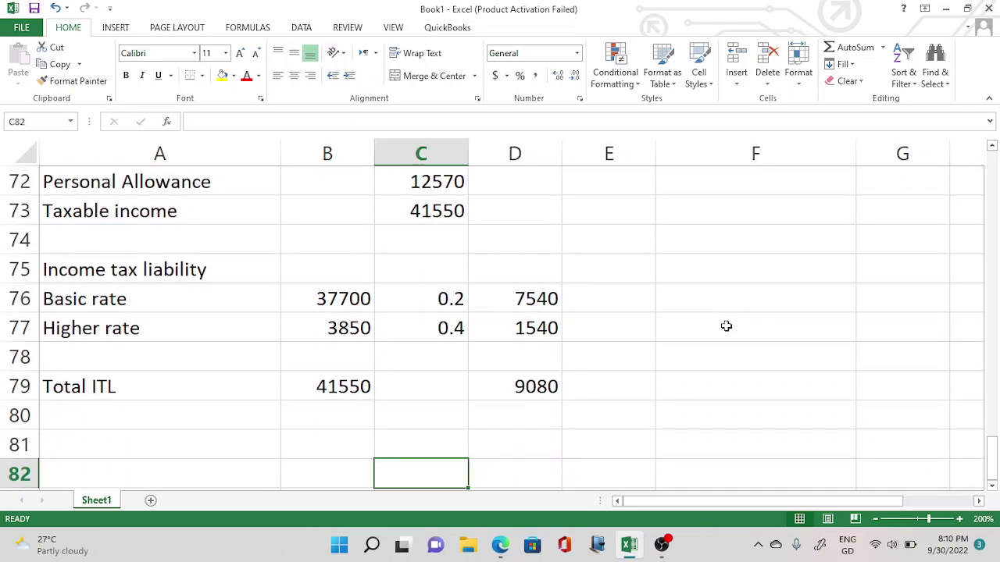
key("Left")
key("Left")
key("Up")
key("Up")
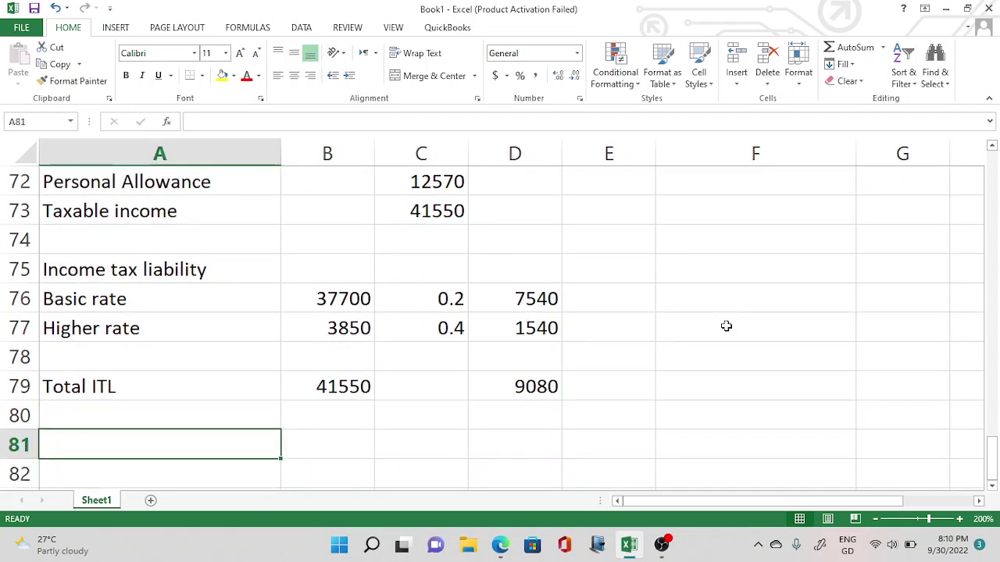
type("PA")
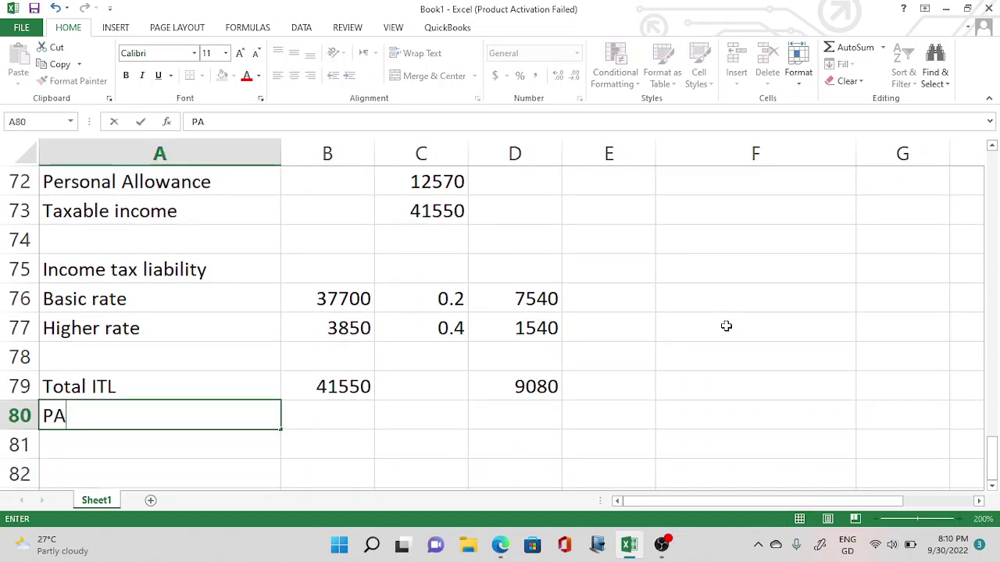
type("YE")
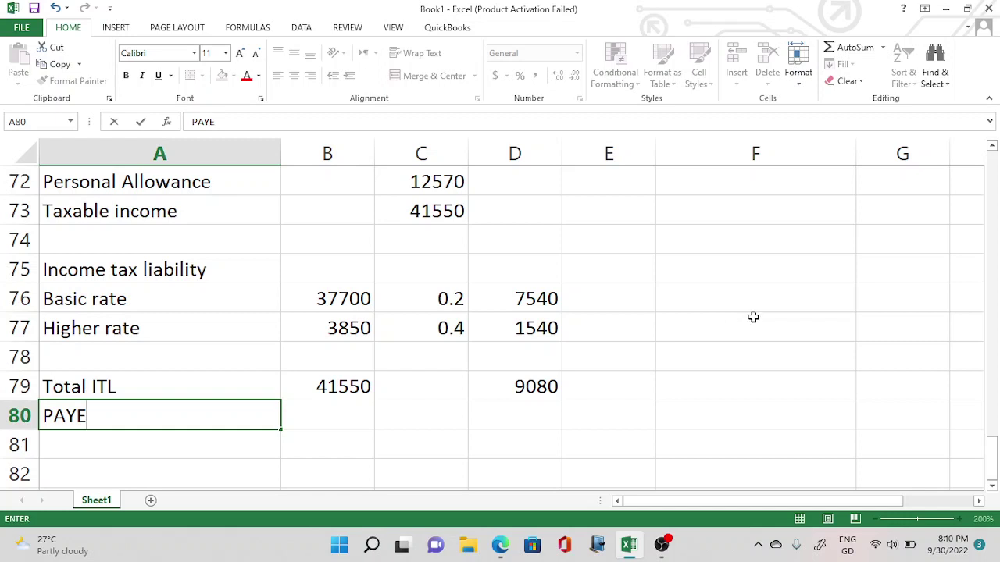
left_click(534, 413)
type("80")
key("Return")
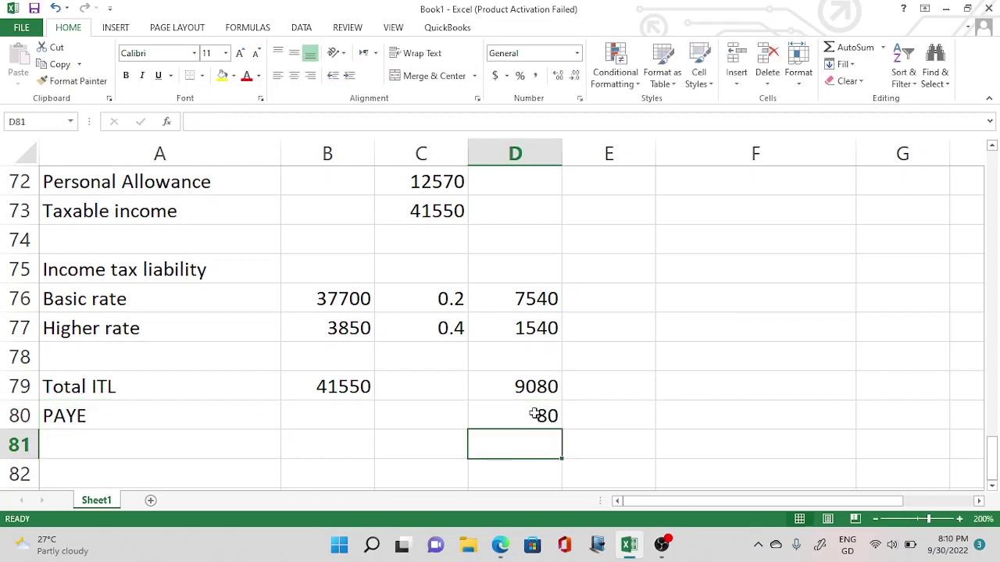
Step: Label A81 Income tax payable and calculate it in D81 as =D79-D80
left_click(145, 454)
type("I")
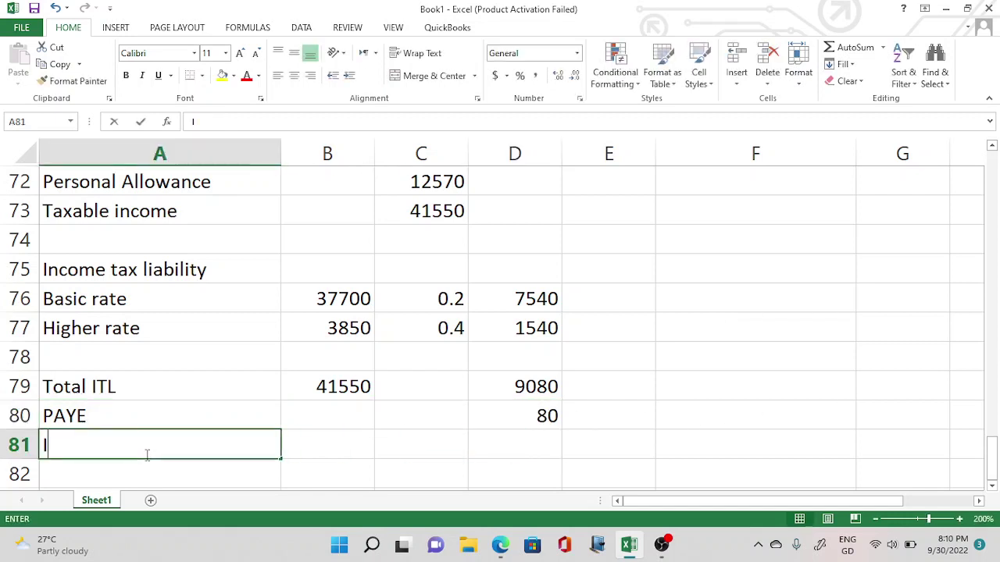
type("ncome tax payable")
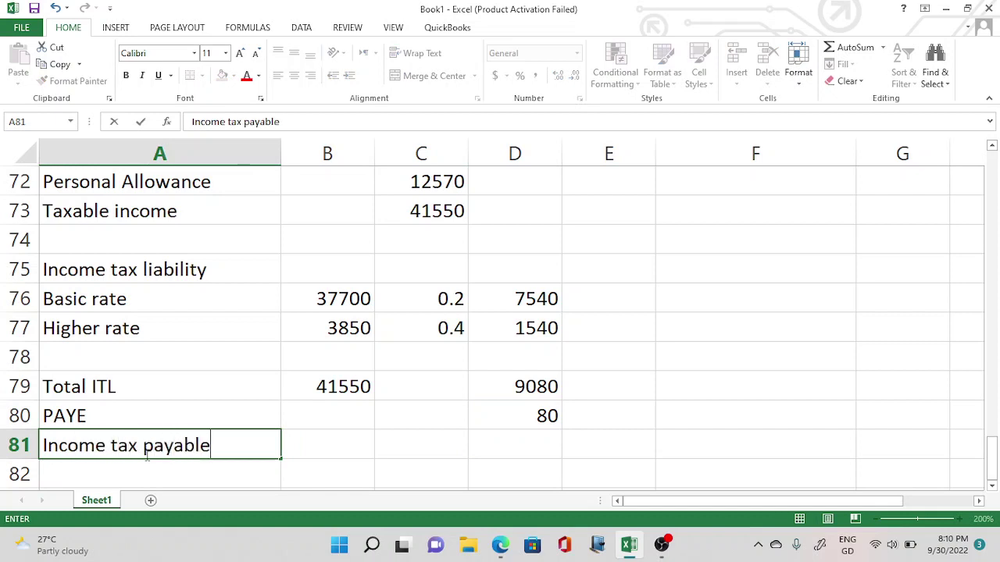
left_click(475, 446)
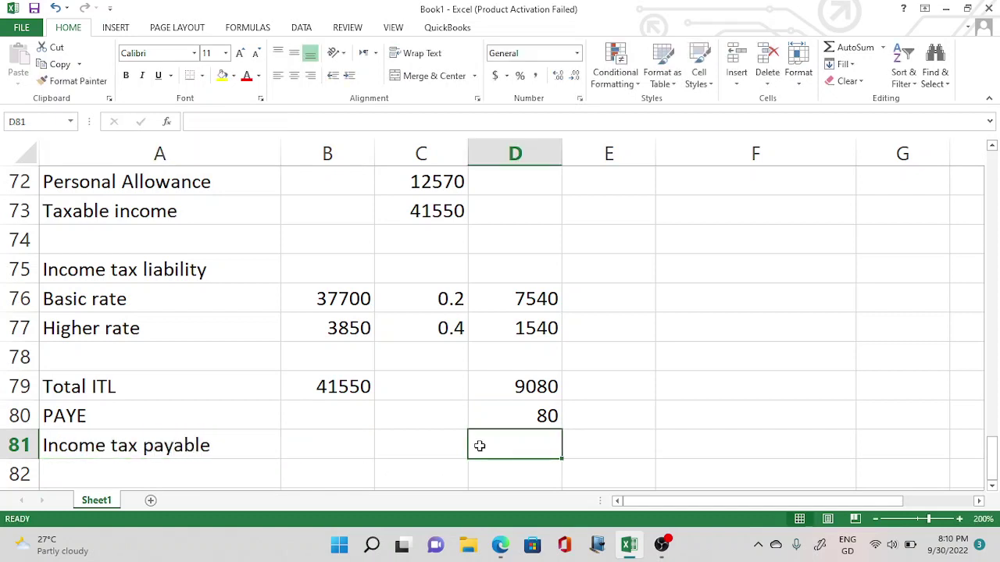
type("=")
left_click(522, 387)
type("-")
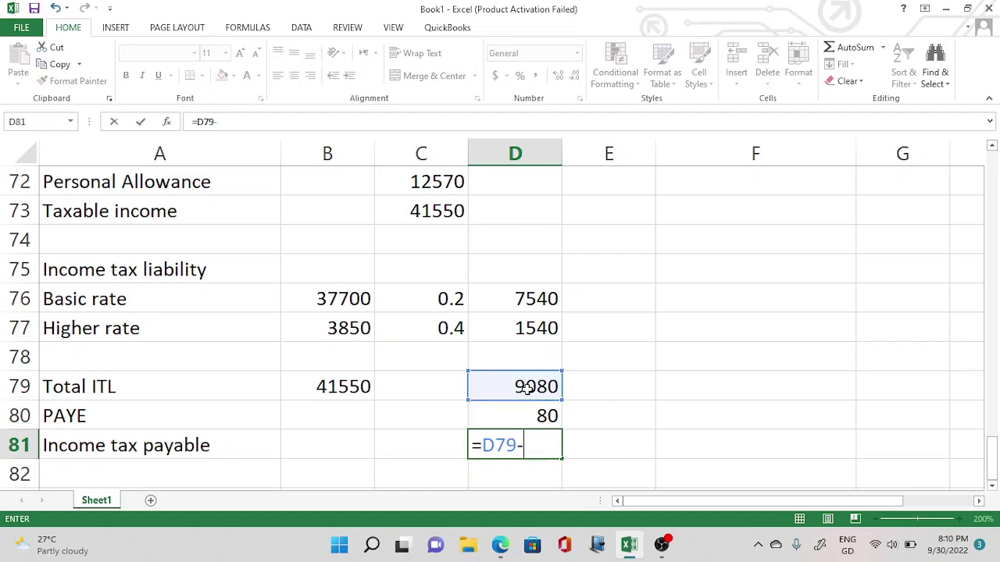
left_click(539, 416)
key("Return")
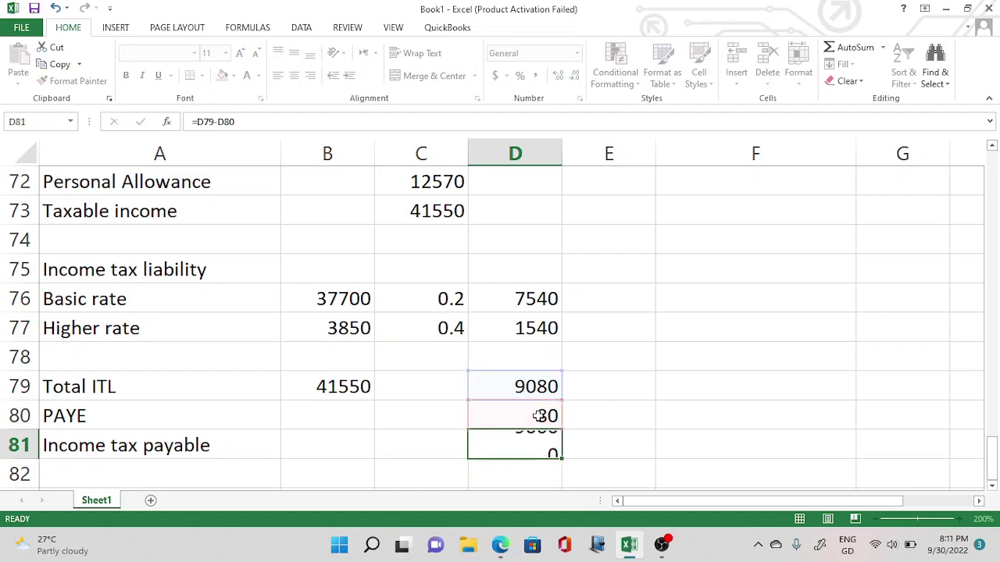
left_click(663, 434)
Step: Switch to the Basics of Income Tax PDF in the browser and look through page 5's questions, gift aid and child benefit sections
key("alt+Tab")
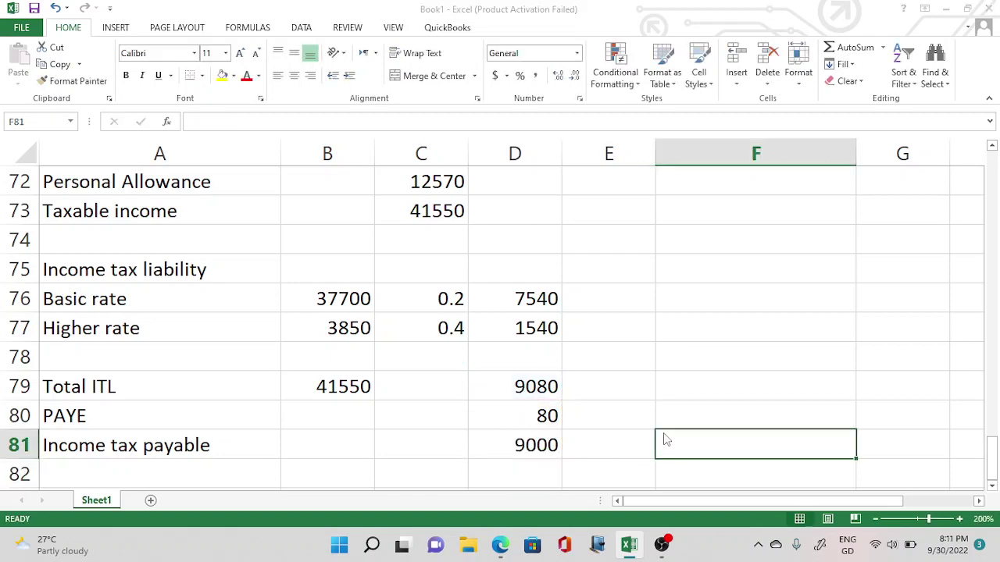
scroll(449, 285, "down", 3)
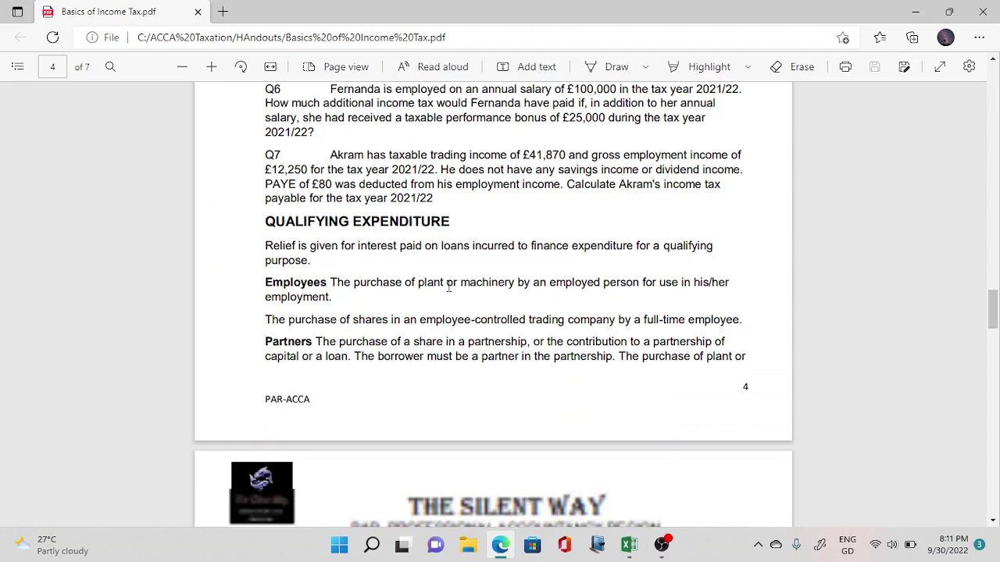
scroll(449, 285, "down", 1)
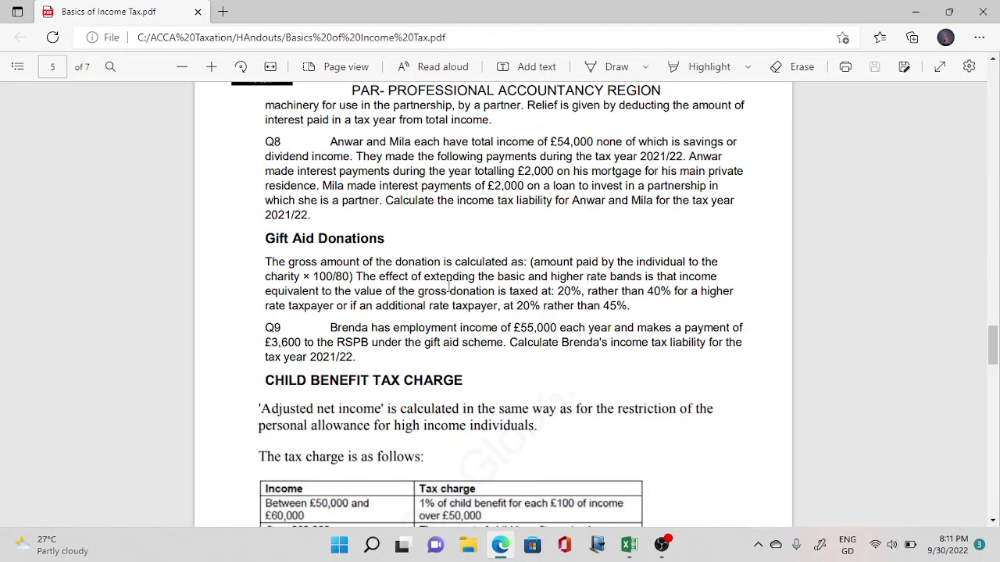
scroll(449, 288, "down", 2)
scroll(449, 287, "down", 8)
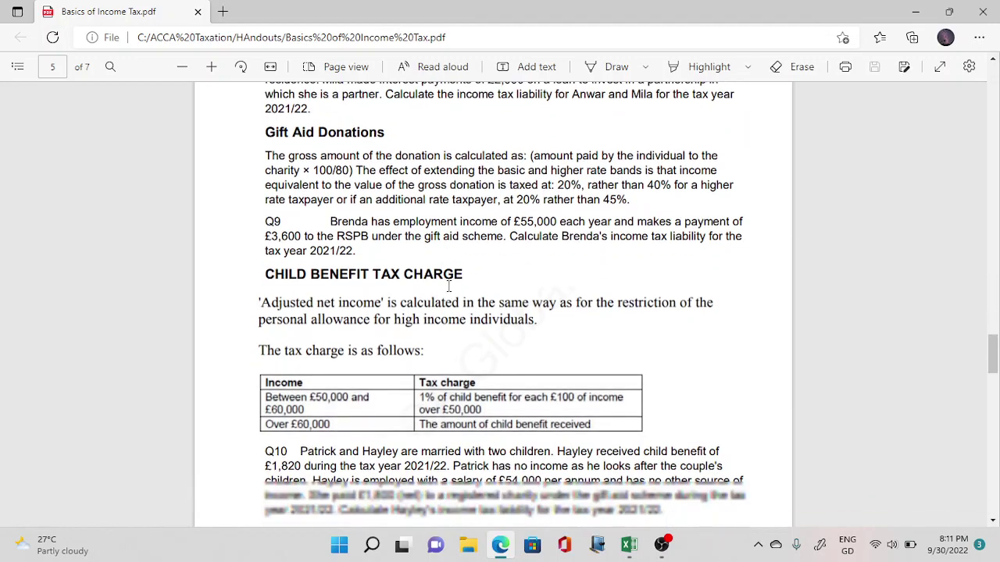
Step: Look back through the handout's page 4, covering questions Q3 to Q7 and the 2021/22 non-savings income tax rates table
scroll(449, 287, "up", 15)
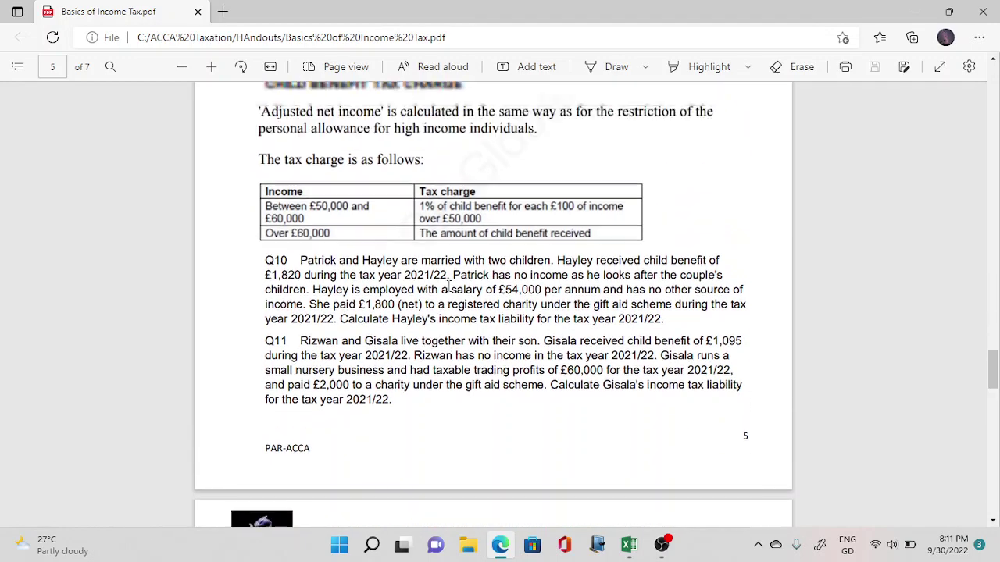
scroll(449, 287, "up", 1)
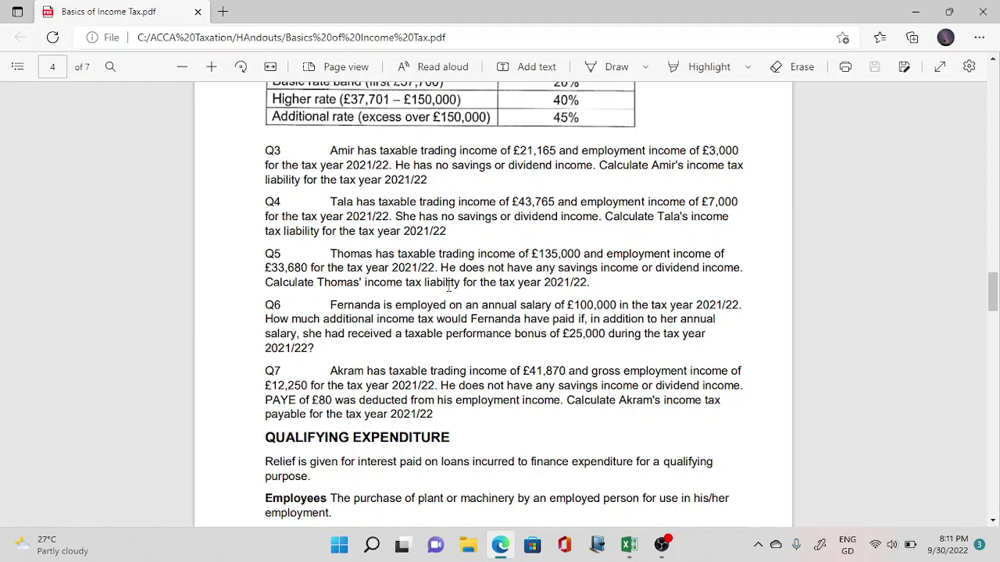
scroll(449, 286, "up", 1)
scroll(450, 287, "up", 1)
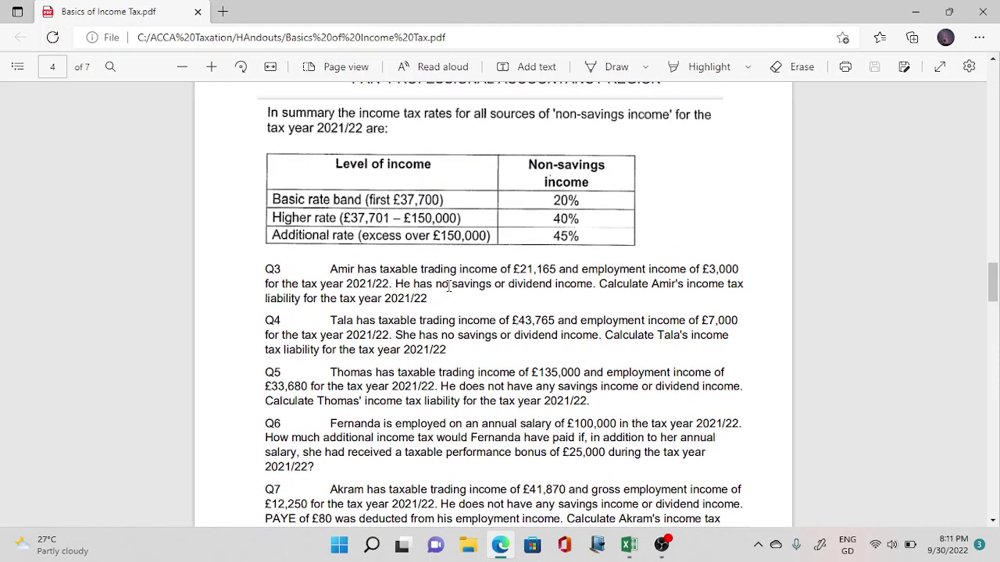
Step: Switch to the Excel workbook and inspect the Total ITL formula in D79 of the Q7 computation
left_click(629, 546)
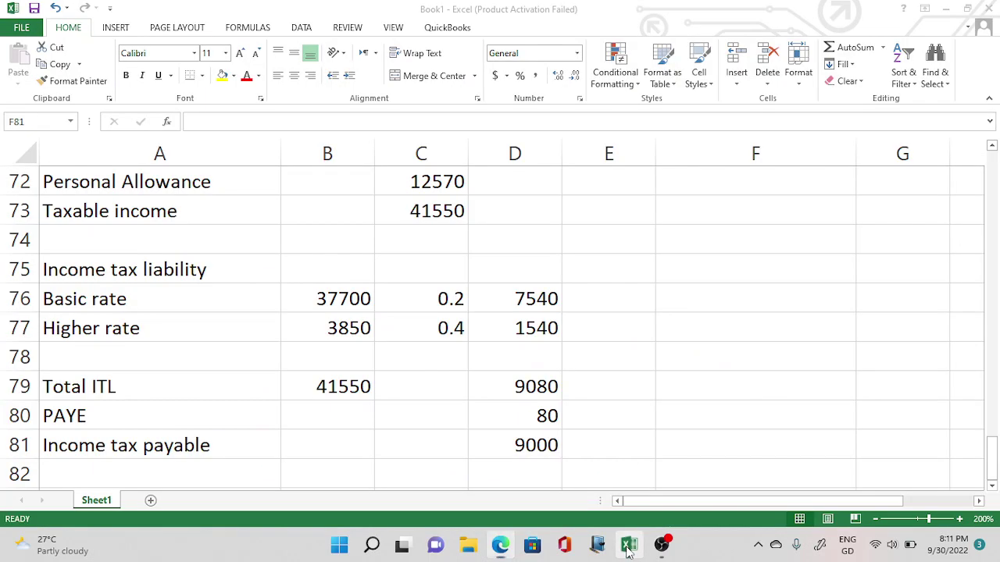
left_click(616, 393)
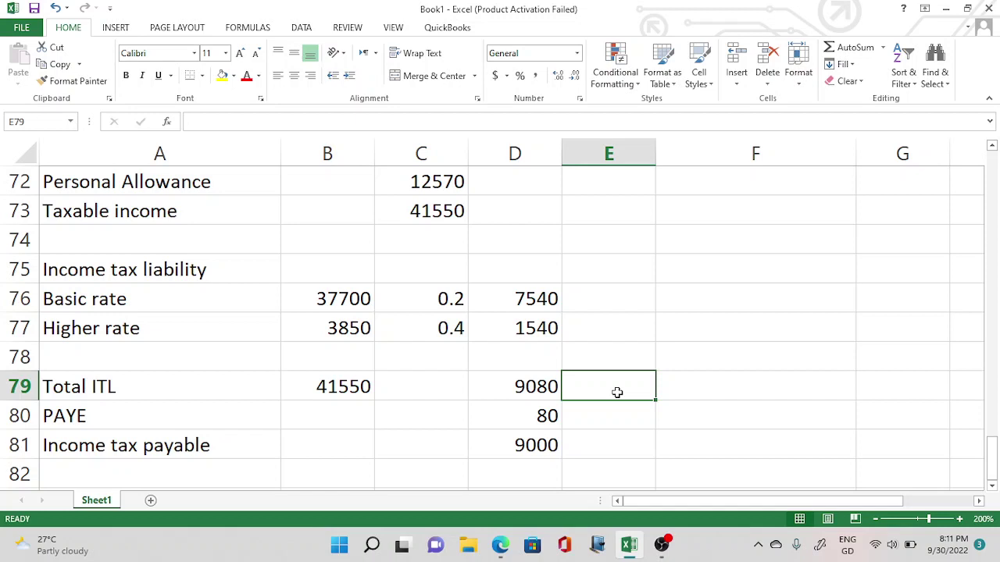
left_click(474, 376)
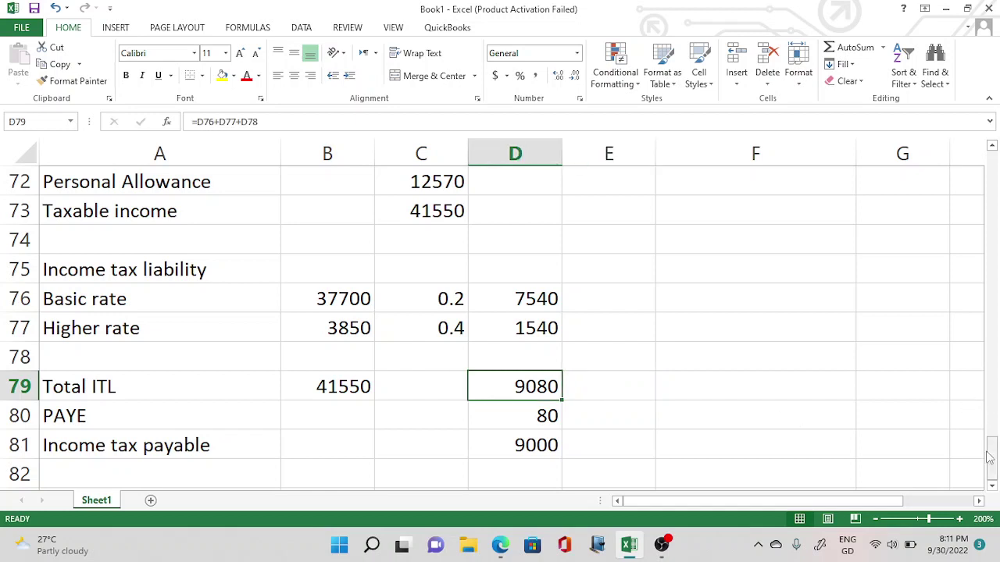
left_click(661, 545)
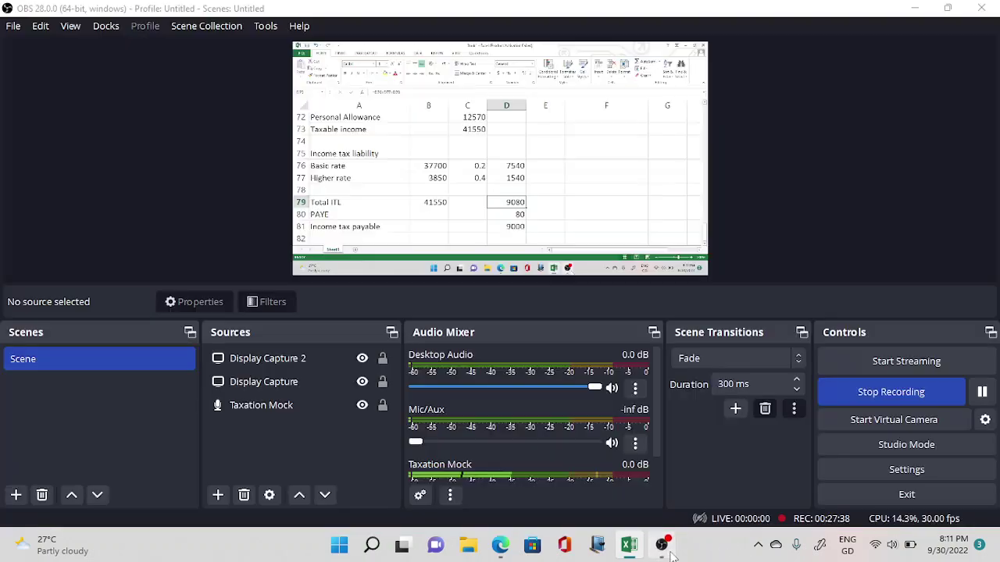